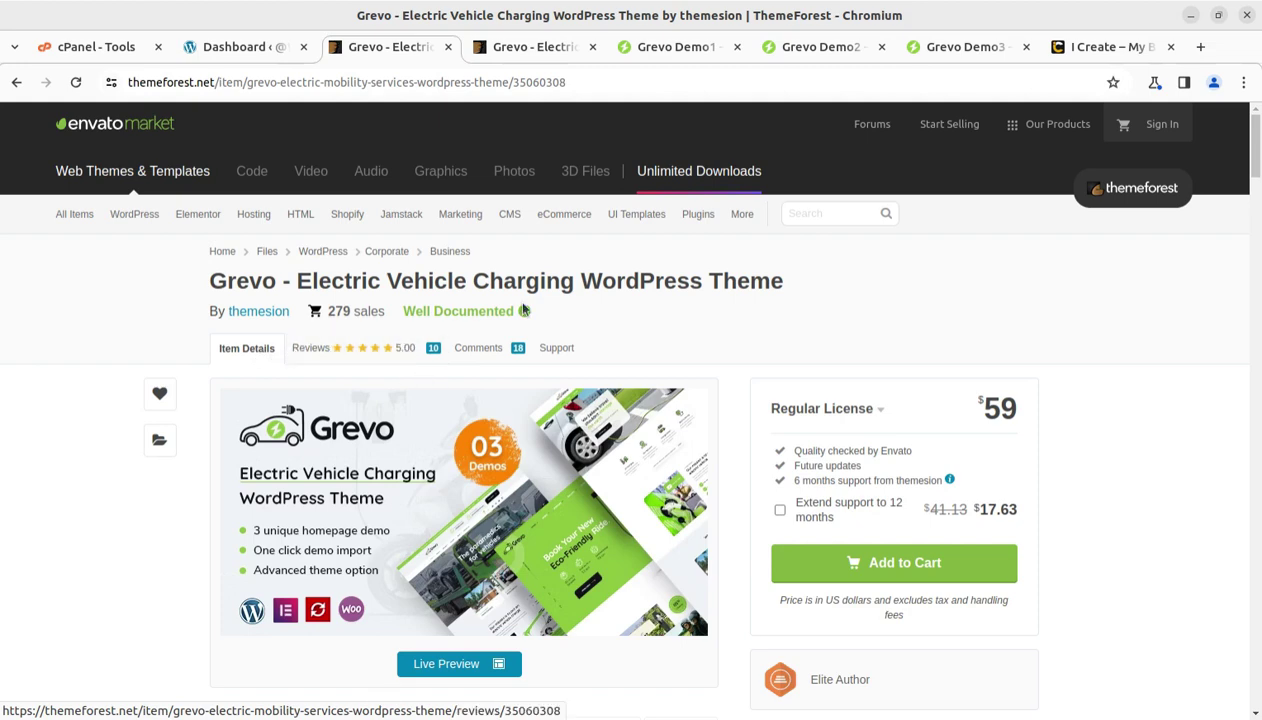
# Review the Grevo theme's item details on ThemeForest and the homepages of Grevo Demo1, Demo2 and Demo3.
pyautogui.scroll(-2, 1095, 416)
pyautogui.scroll(-4, 1073, 507)
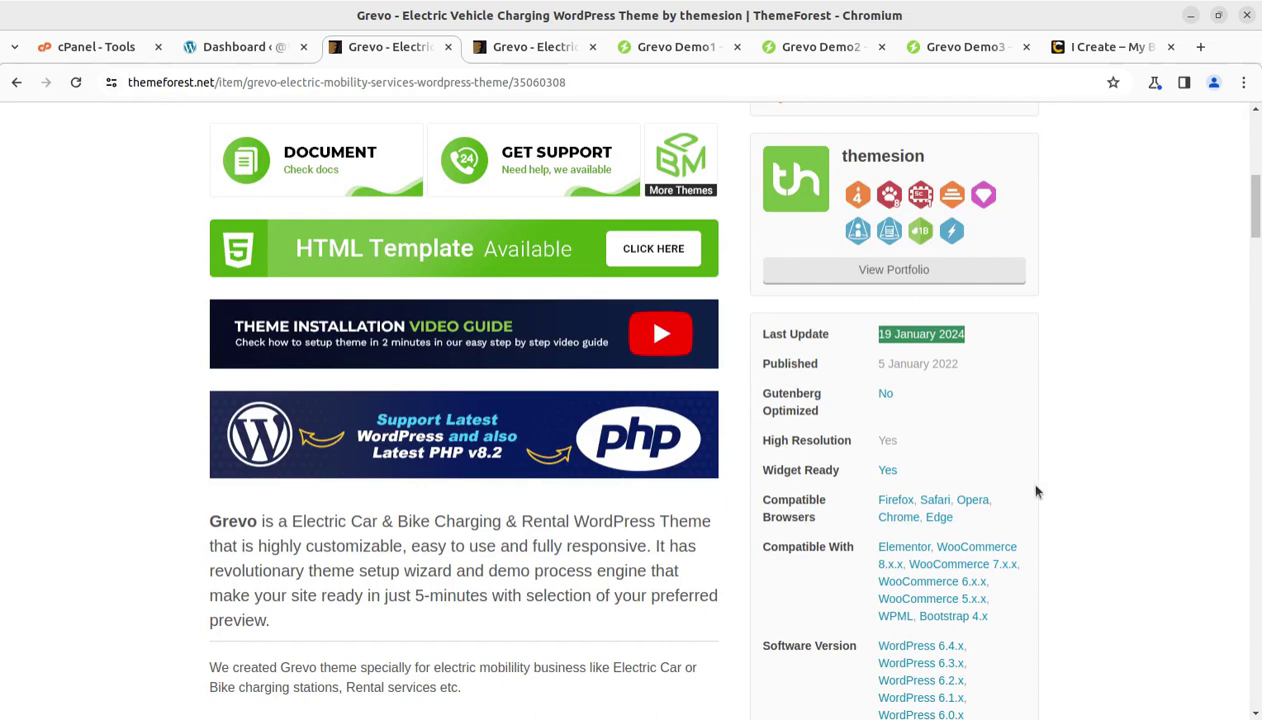
pyautogui.click(639, 48)
pyautogui.scroll(4, 370, 444)
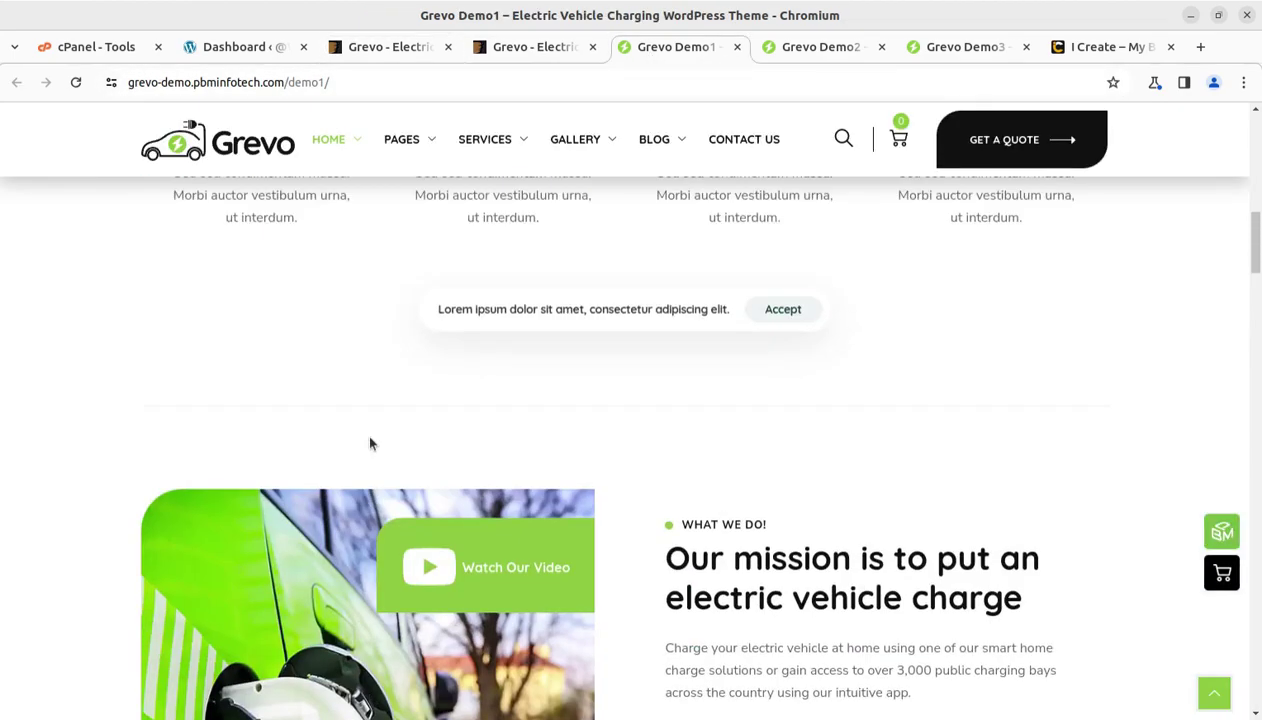
pyautogui.scroll(10, 370, 444)
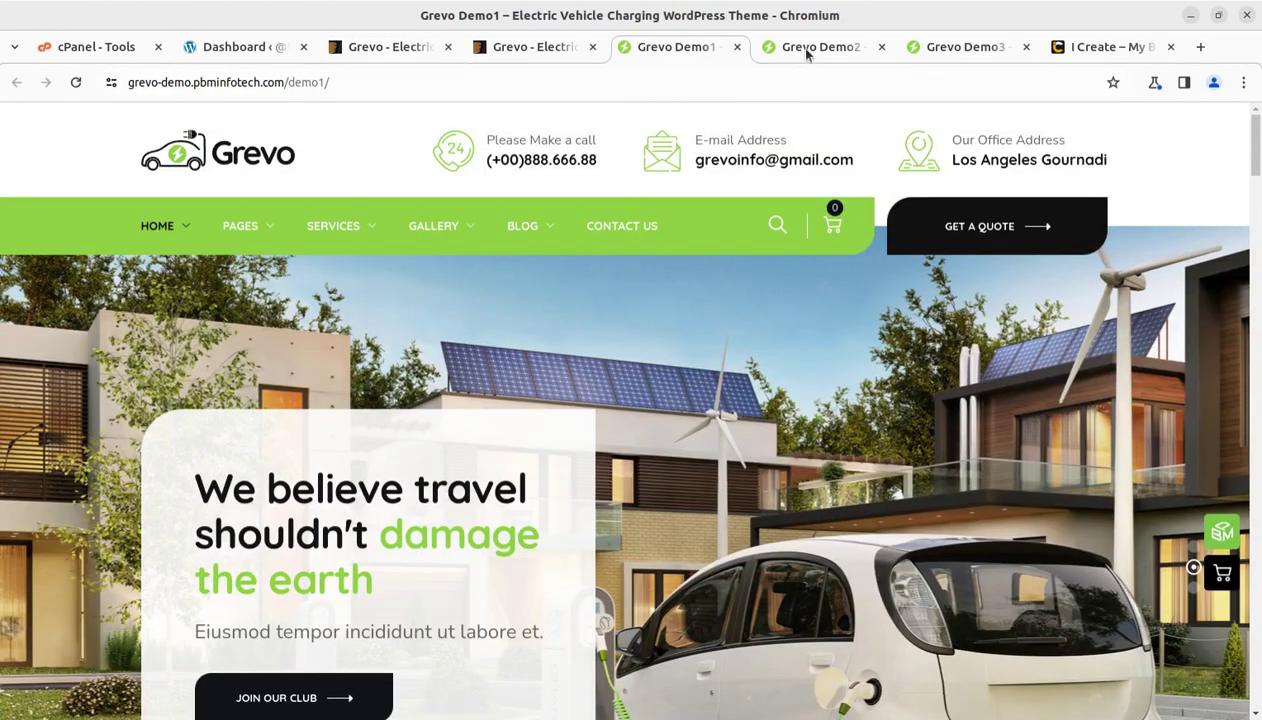
pyautogui.click(806, 50)
pyautogui.scroll(8, 682, 382)
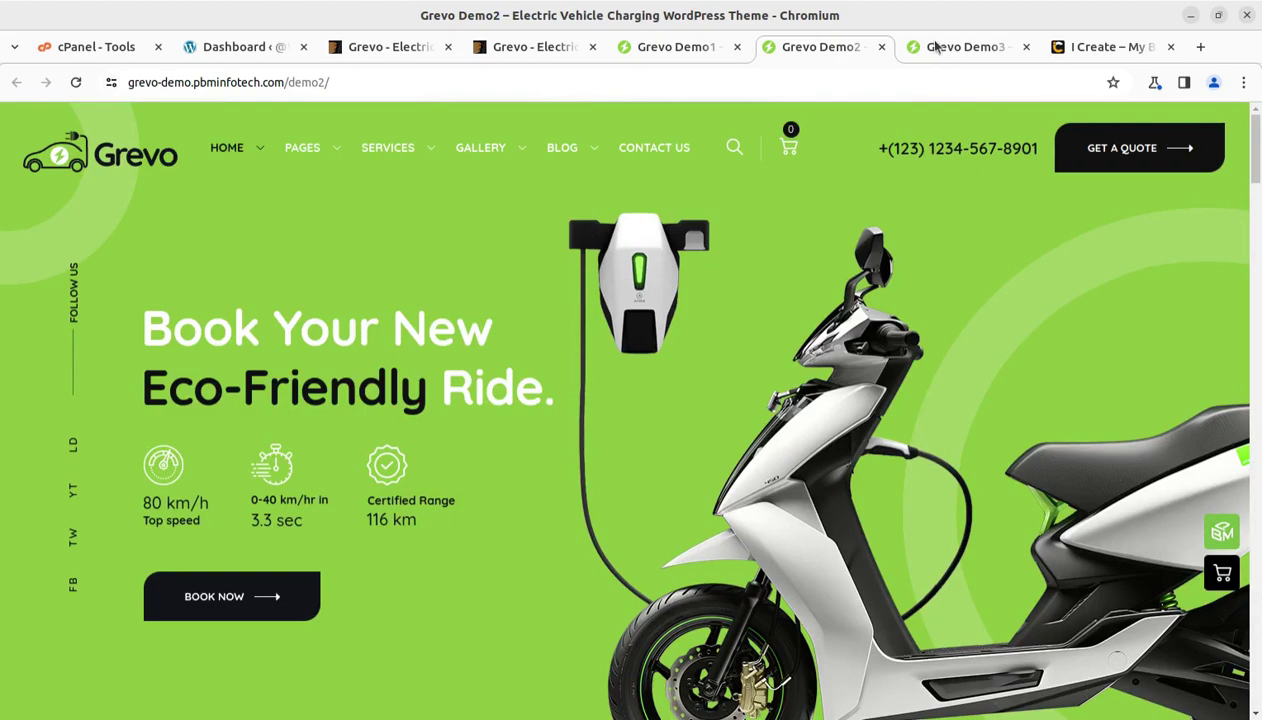
pyautogui.click(935, 48)
pyautogui.scroll(10, 780, 394)
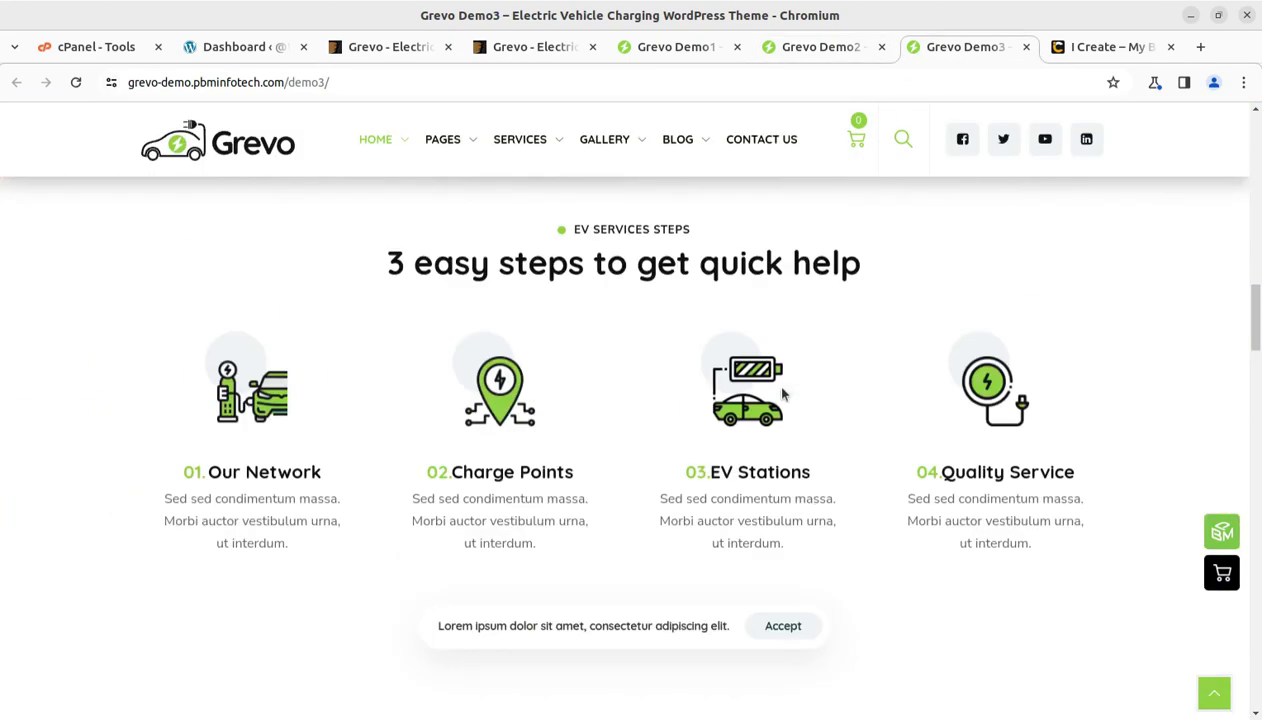
pyautogui.scroll(5, 783, 393)
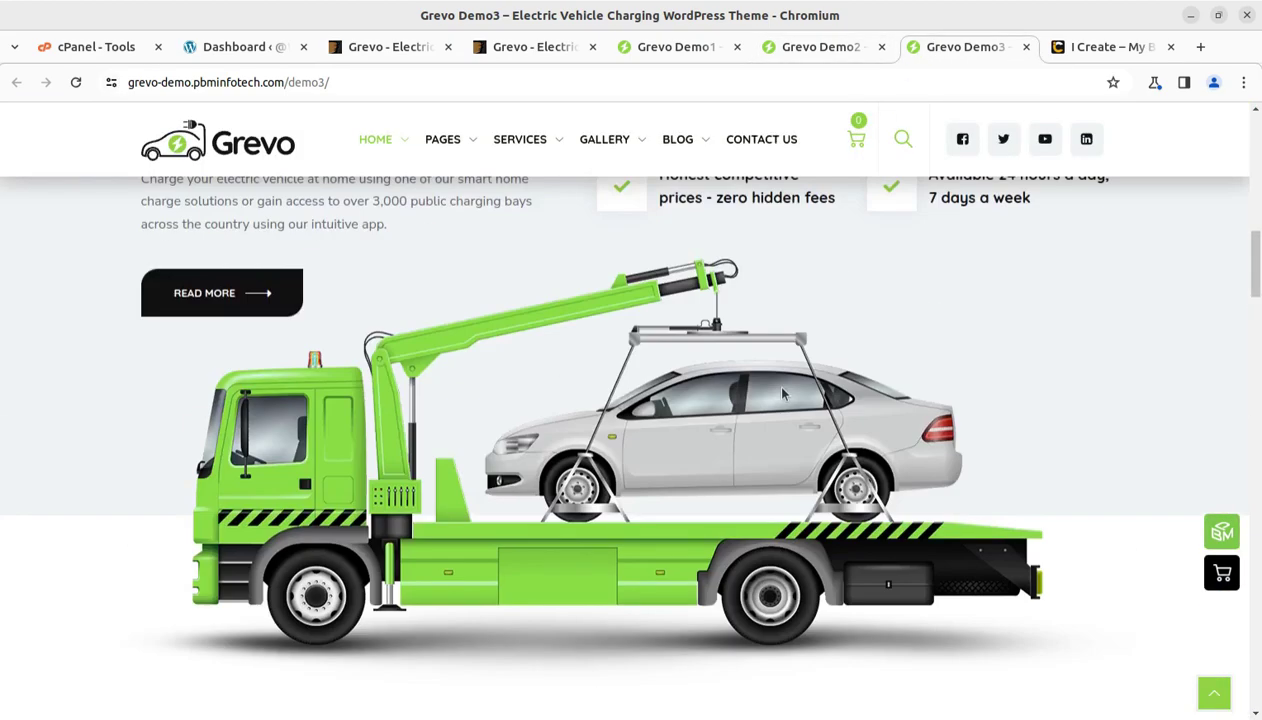
pyautogui.scroll(10, 783, 393)
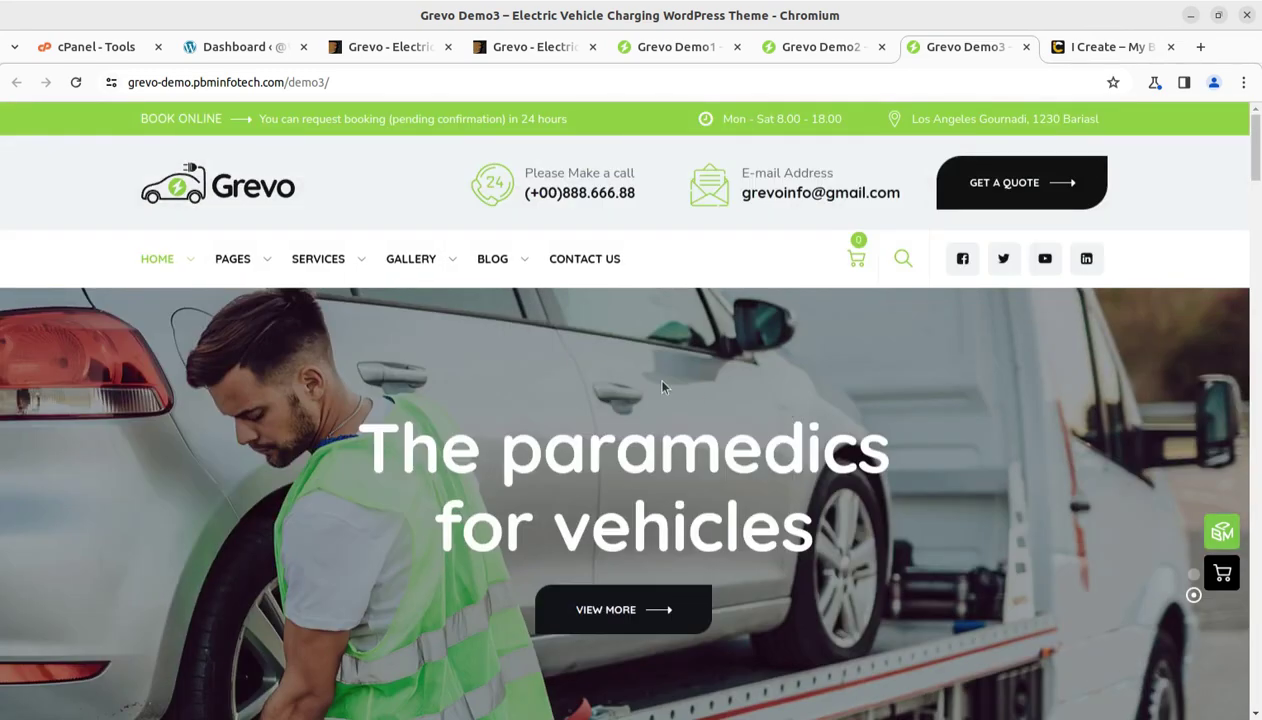
# Check the regular license price on the Grevo ThemeForest page and view the i-Create website.
pyautogui.hotkey('ctrl', '3')
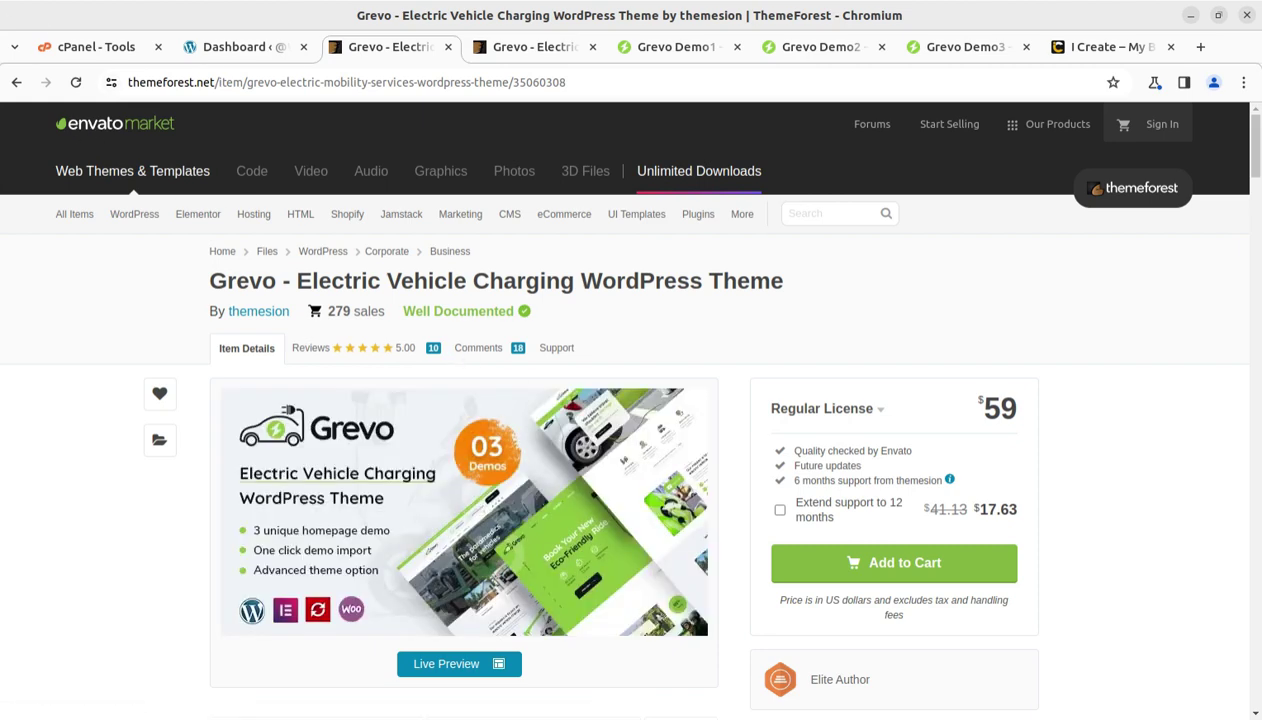
pyautogui.hotkey('alt', 'Tab')
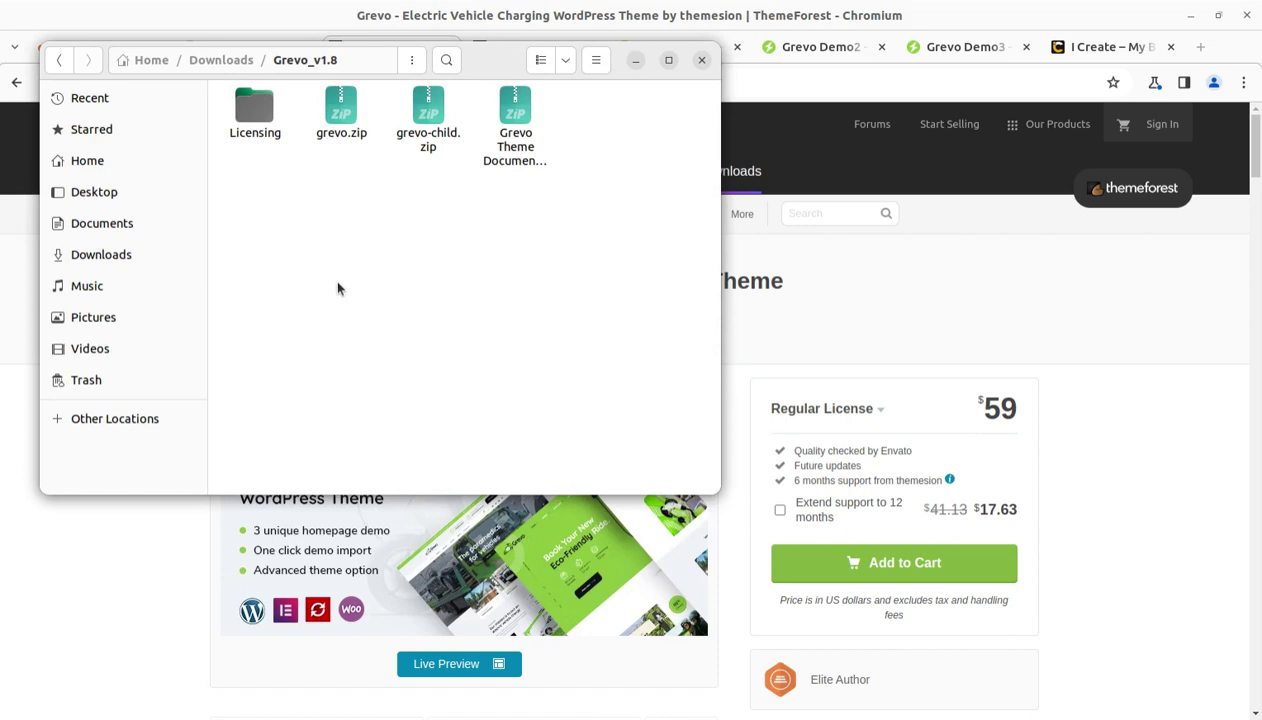
pyautogui.click(635, 60)
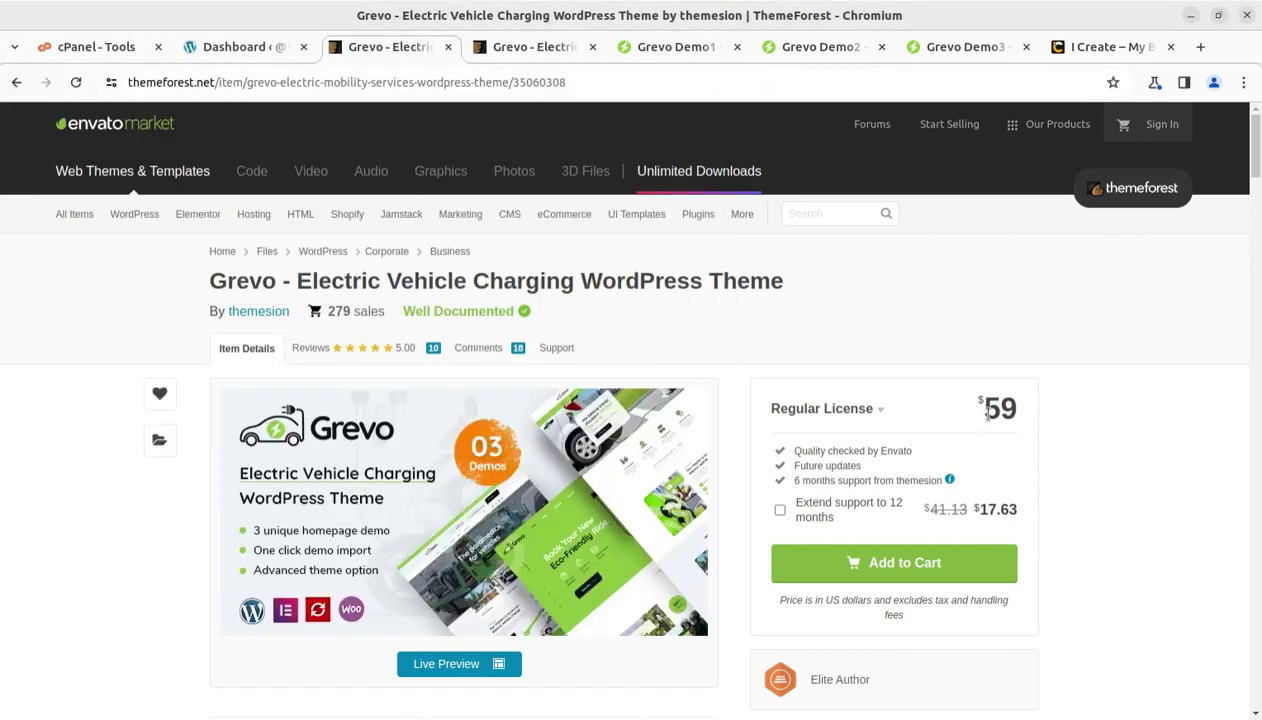
pyautogui.moveTo(972, 402); pyautogui.dragTo(1020, 420)
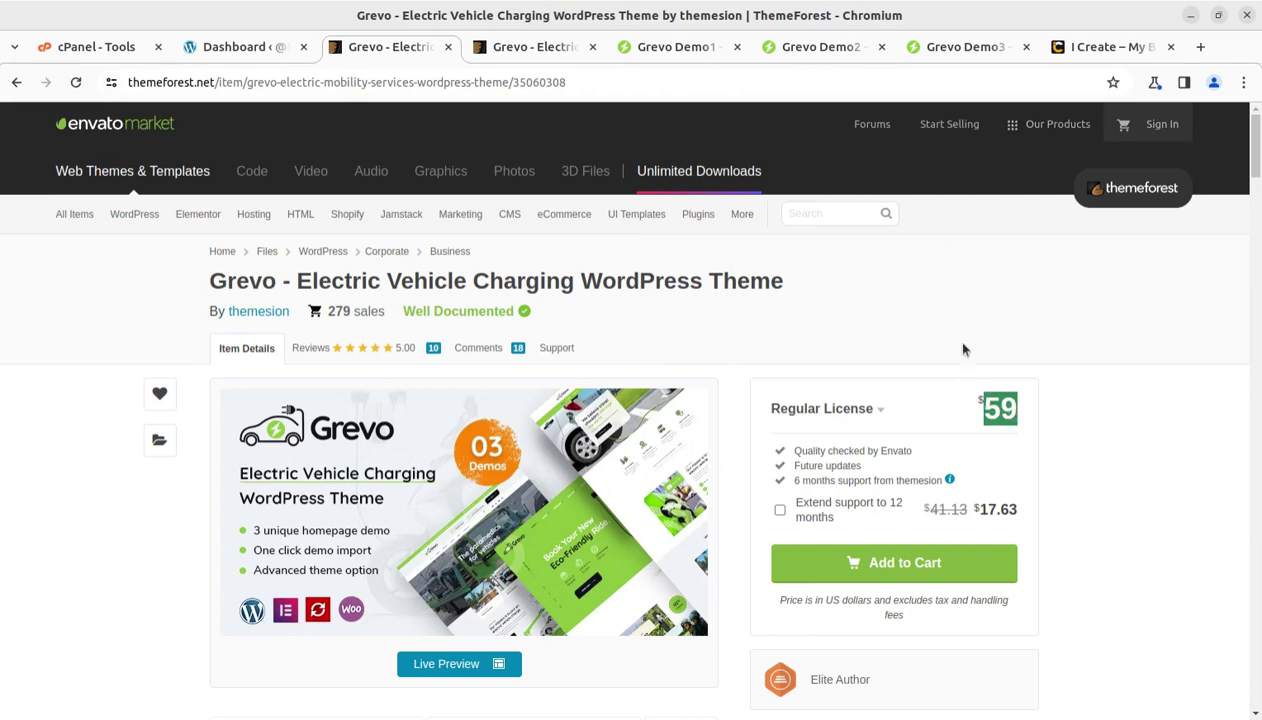
pyautogui.click(1091, 50)
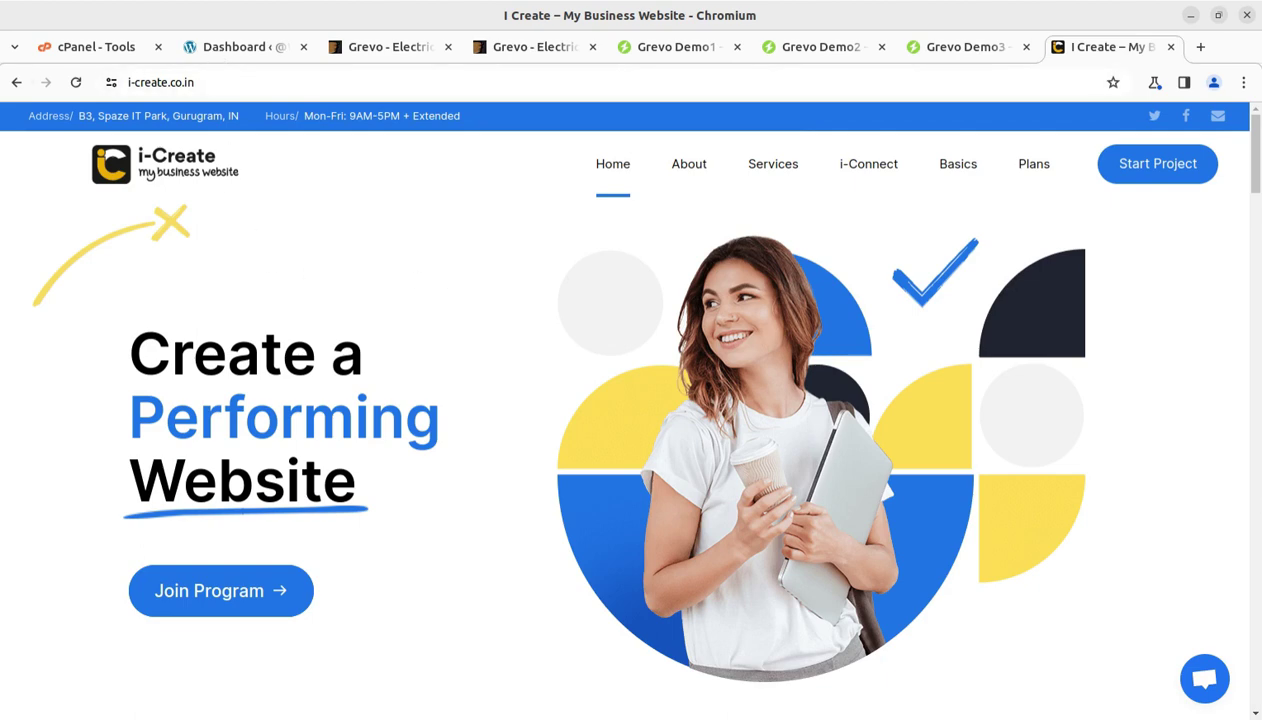
# Inspect grevo.zip, grevo-child.zip and the theme documentation archive in the downloaded Grevo_v1.8 folder.
pyautogui.hotkey('alt', 'Tab')
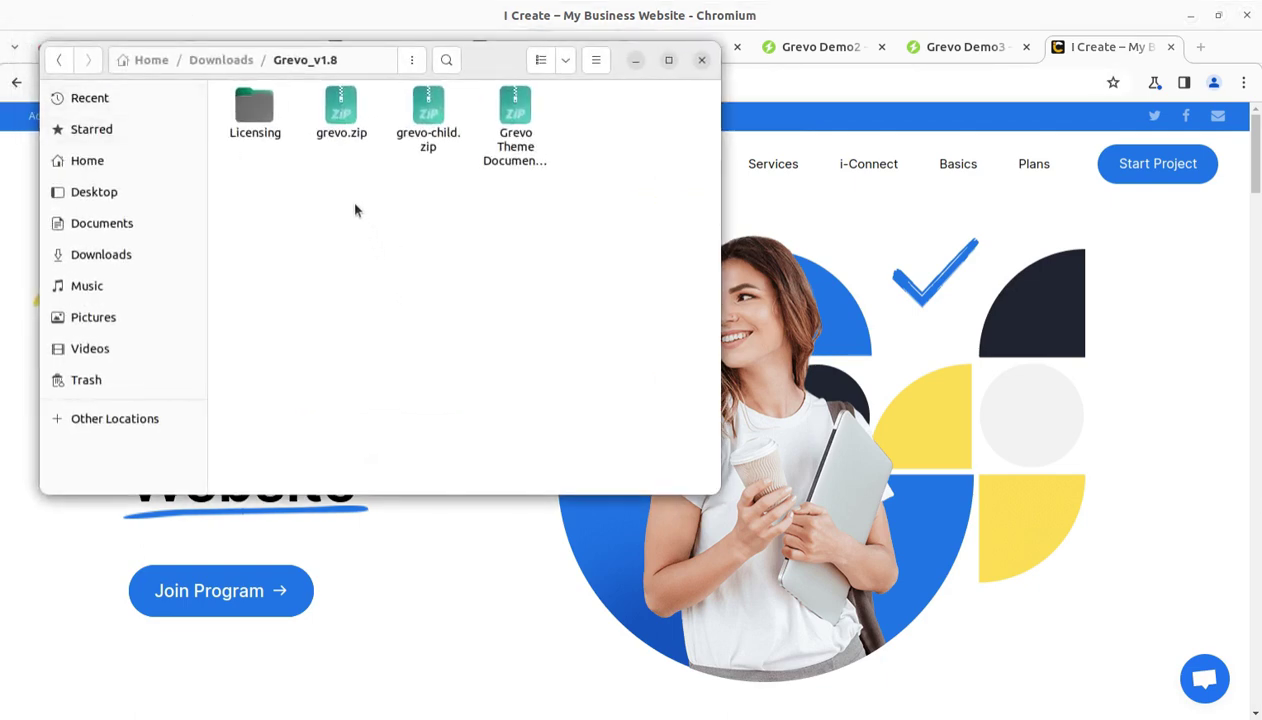
pyautogui.click(342, 132)
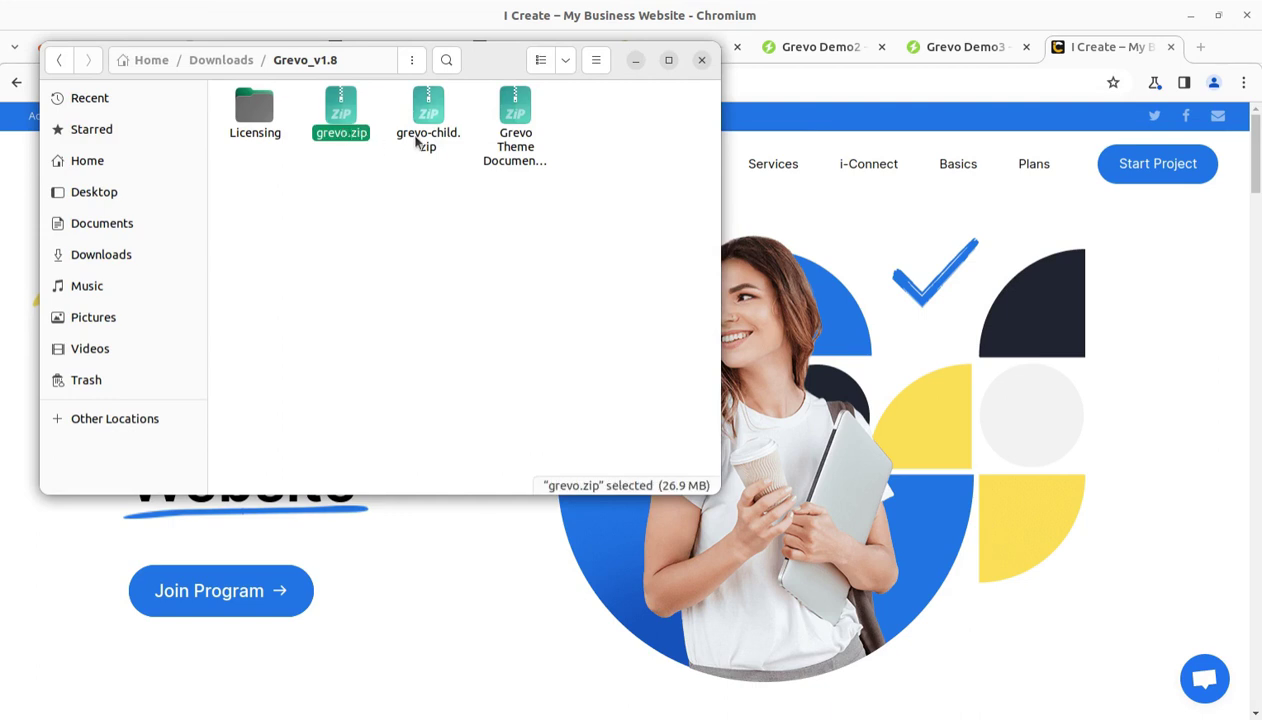
pyautogui.click(417, 140)
pyautogui.click(506, 153)
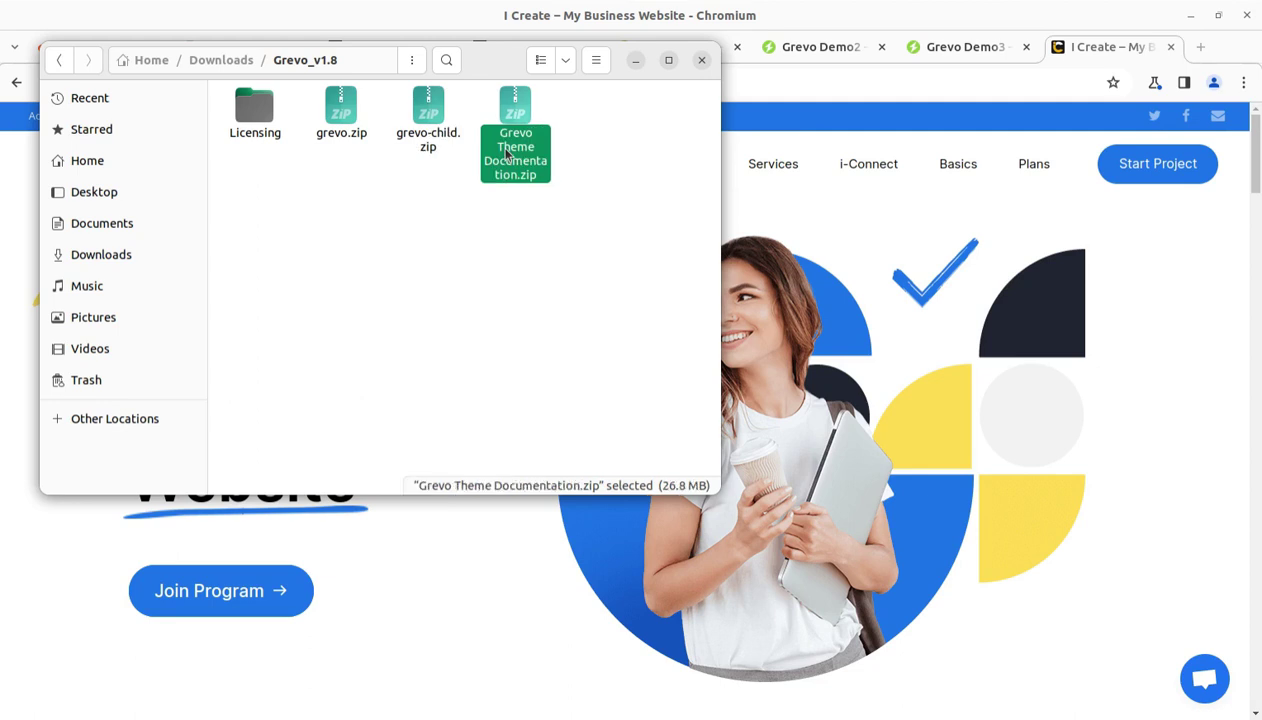
pyautogui.click(343, 140)
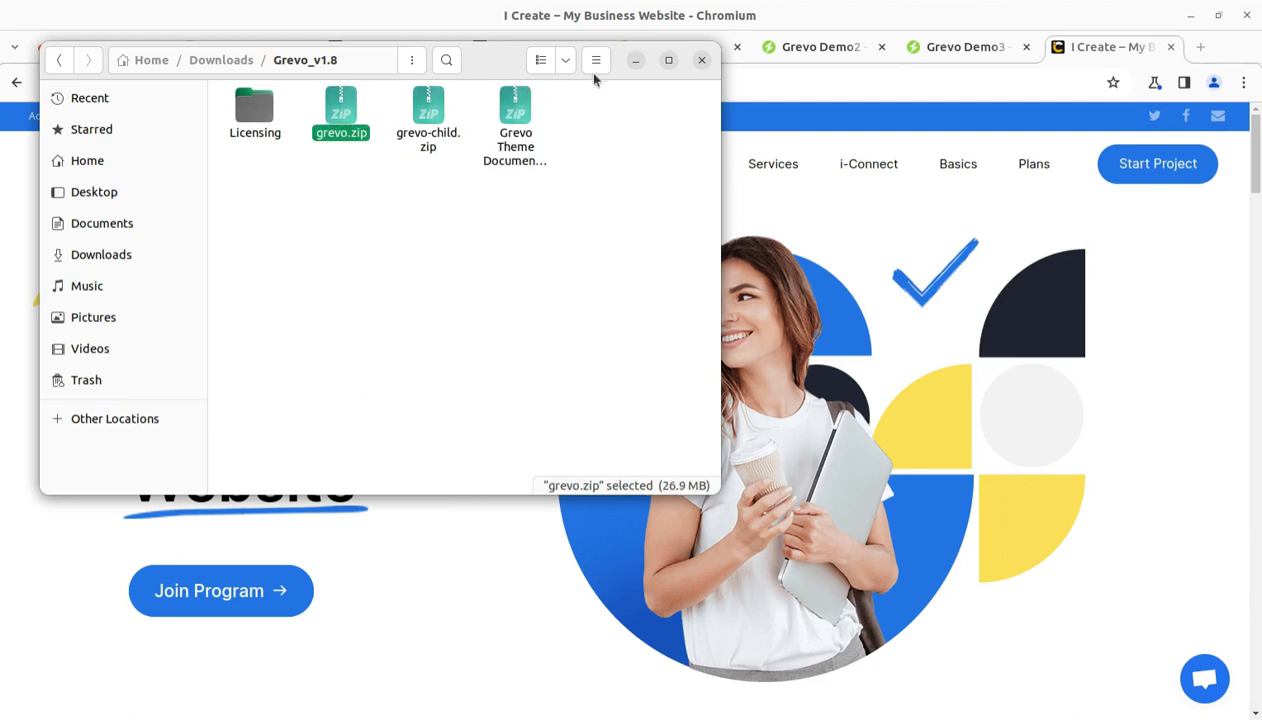
pyautogui.click(631, 62)
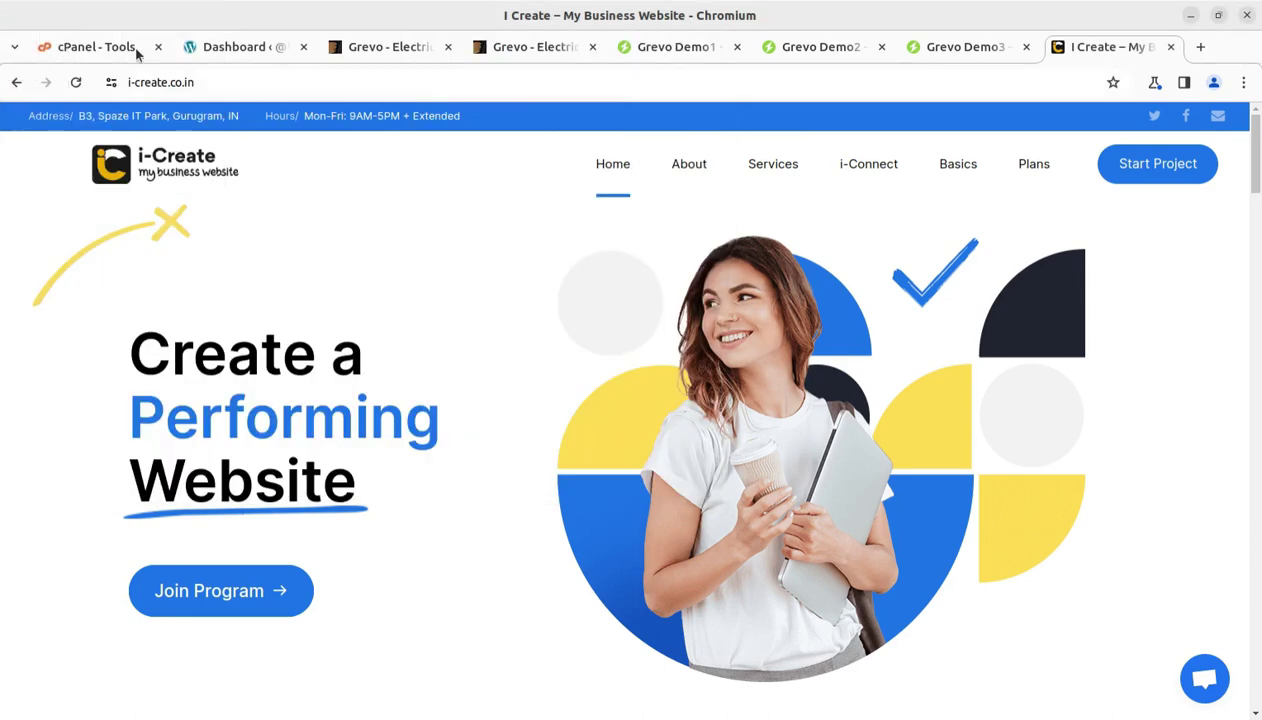
# Look over the WordPress dashboard and the cPanel Tools page of the hosting account.
pyautogui.click(216, 47)
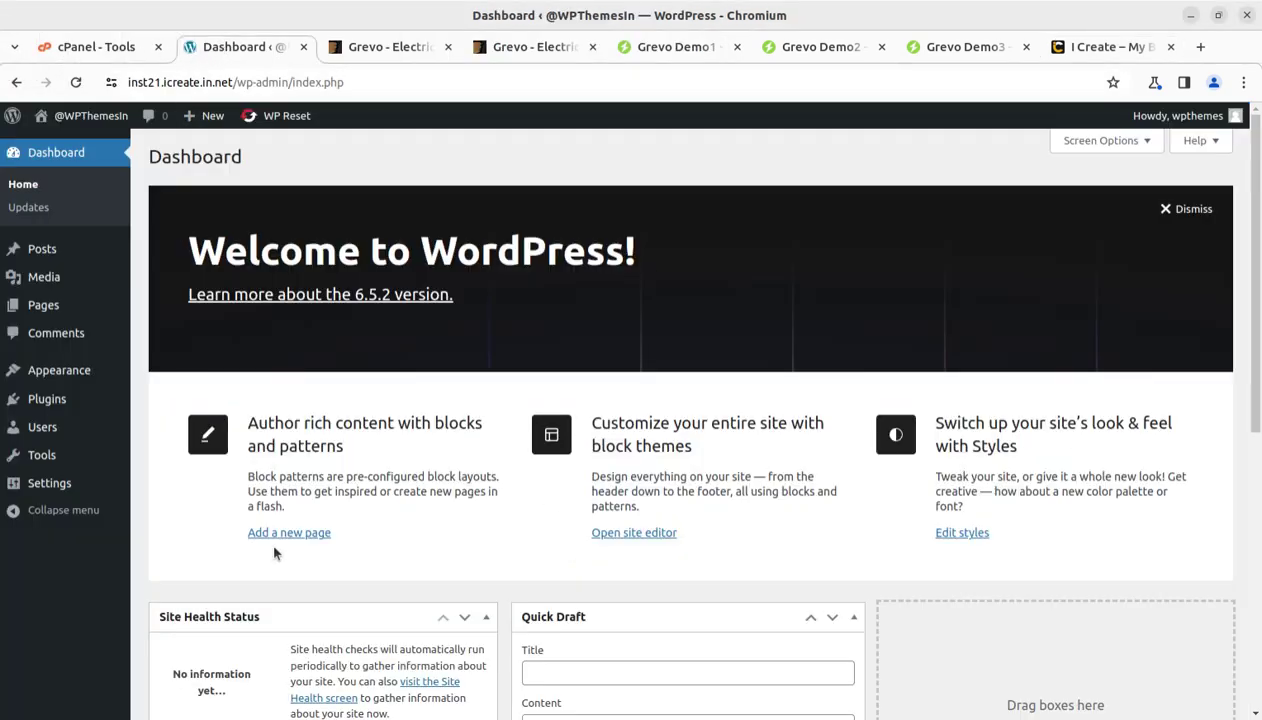
pyautogui.click(62, 47)
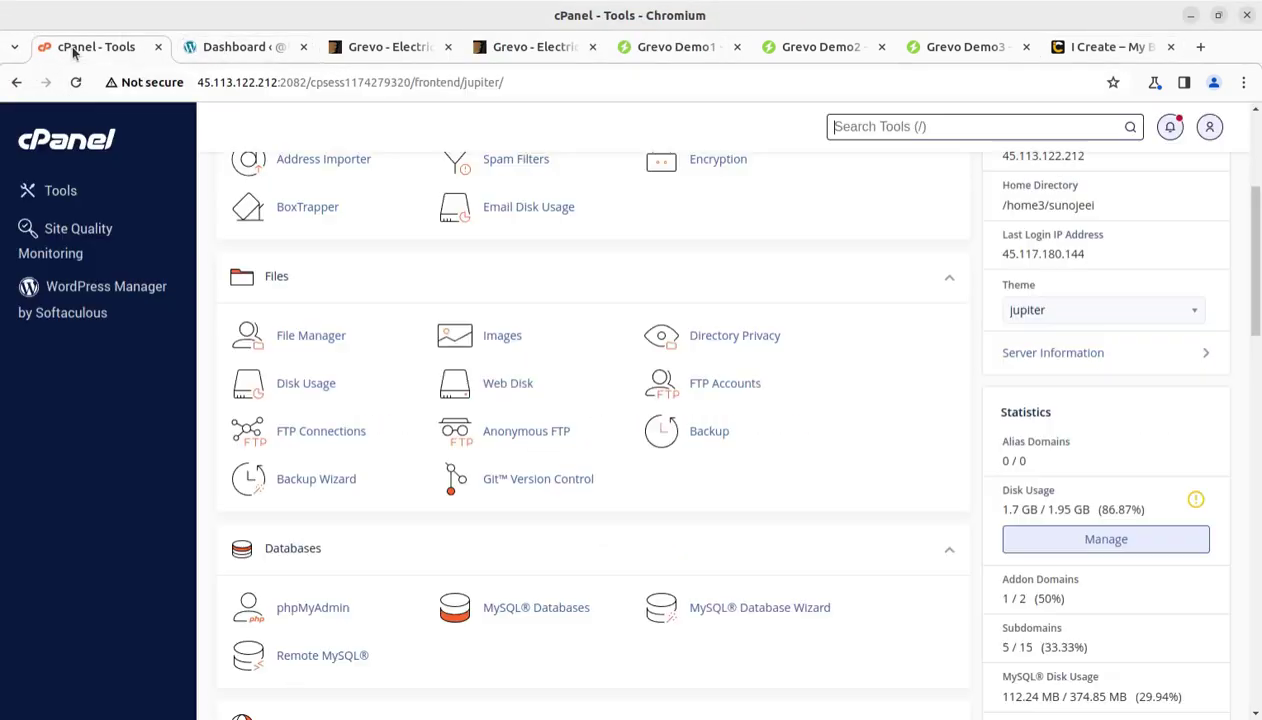
pyautogui.scroll(5, 660, 480)
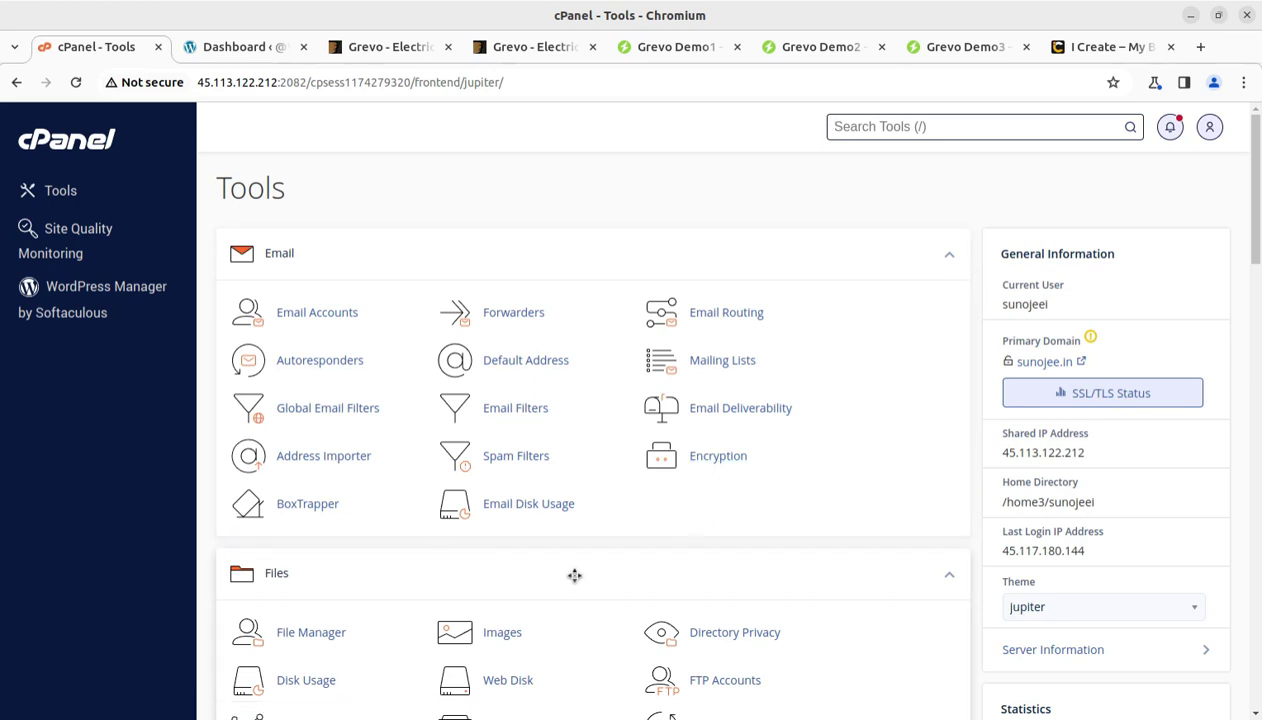
# View the themes installed on the inst21.icreate.in.net WordPress site.
pyautogui.click(225, 47)
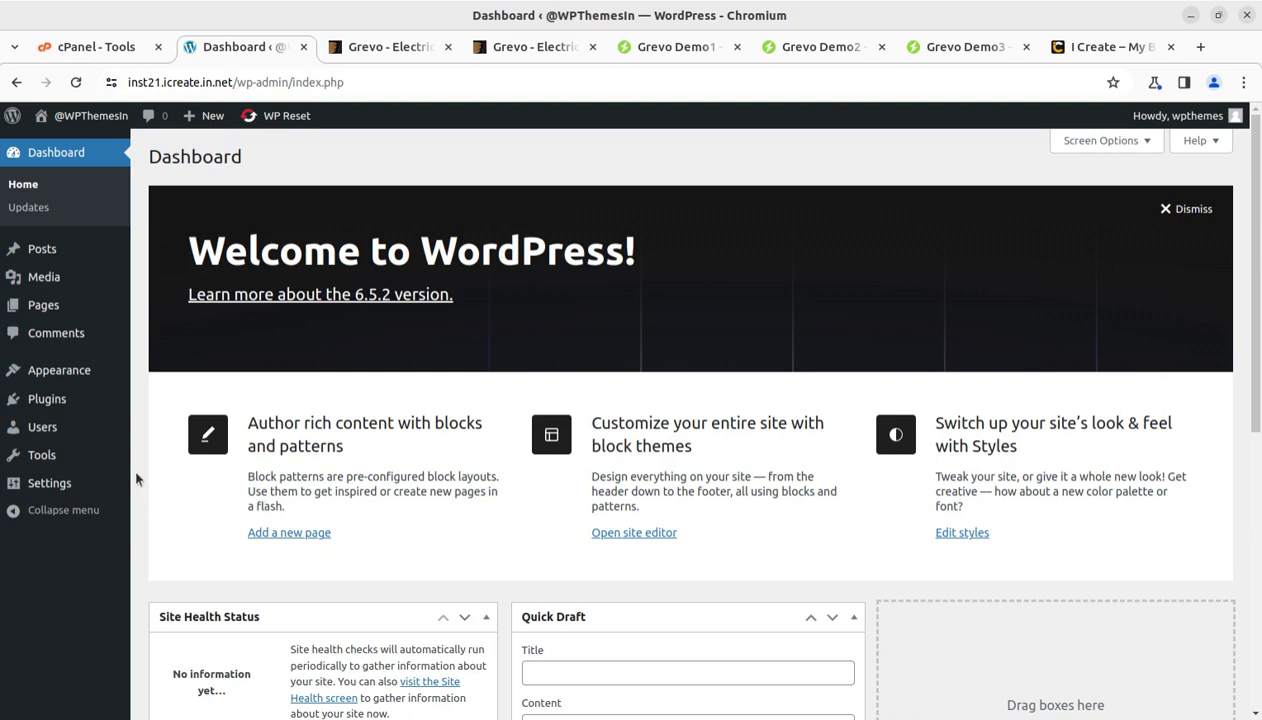
pyautogui.moveTo(98, 434)
pyautogui.moveTo(85, 377)
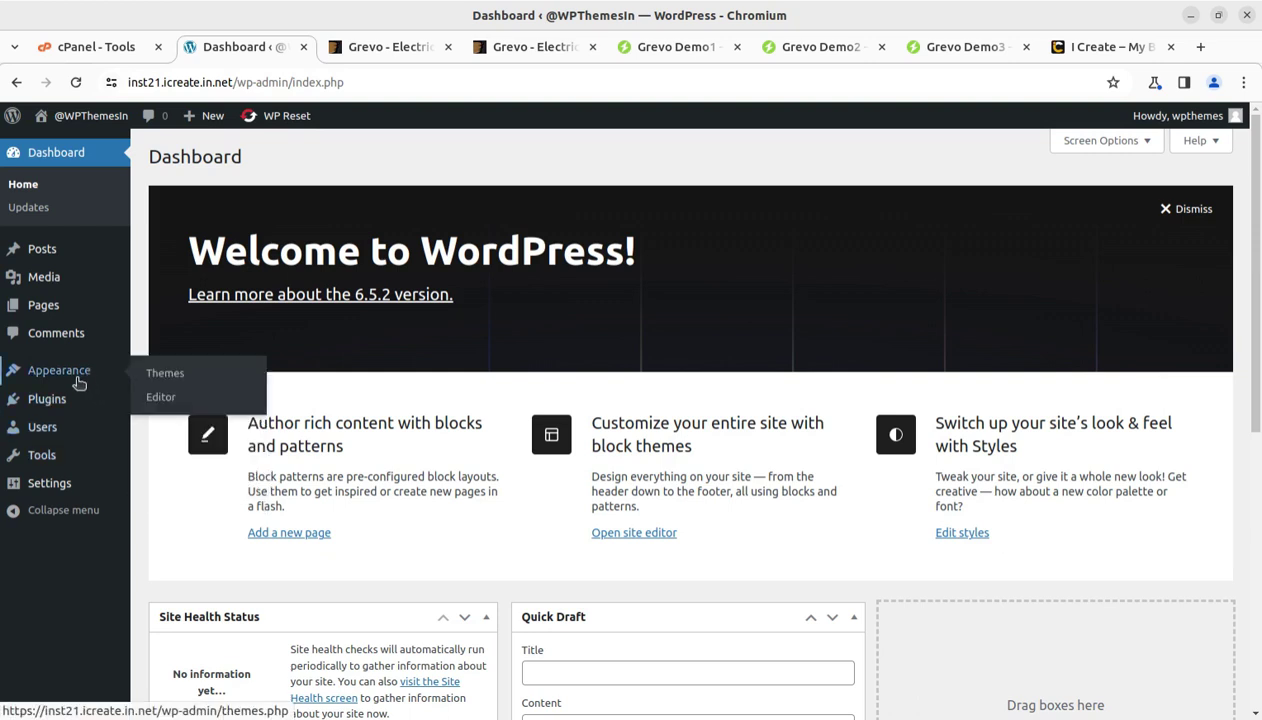
pyautogui.click(157, 383)
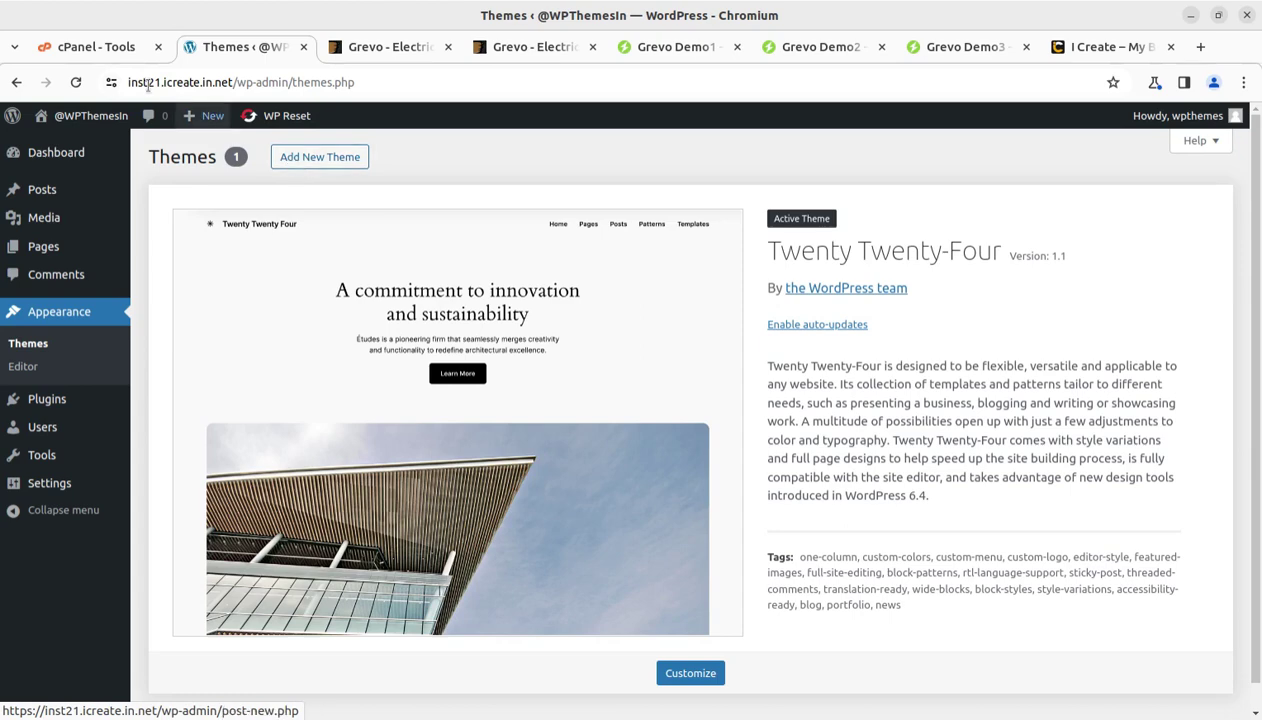
# In cPanel, open the File Manager and go to the inst21.icreate.in.net/wp-content/themes folder.
pyautogui.click(95, 51)
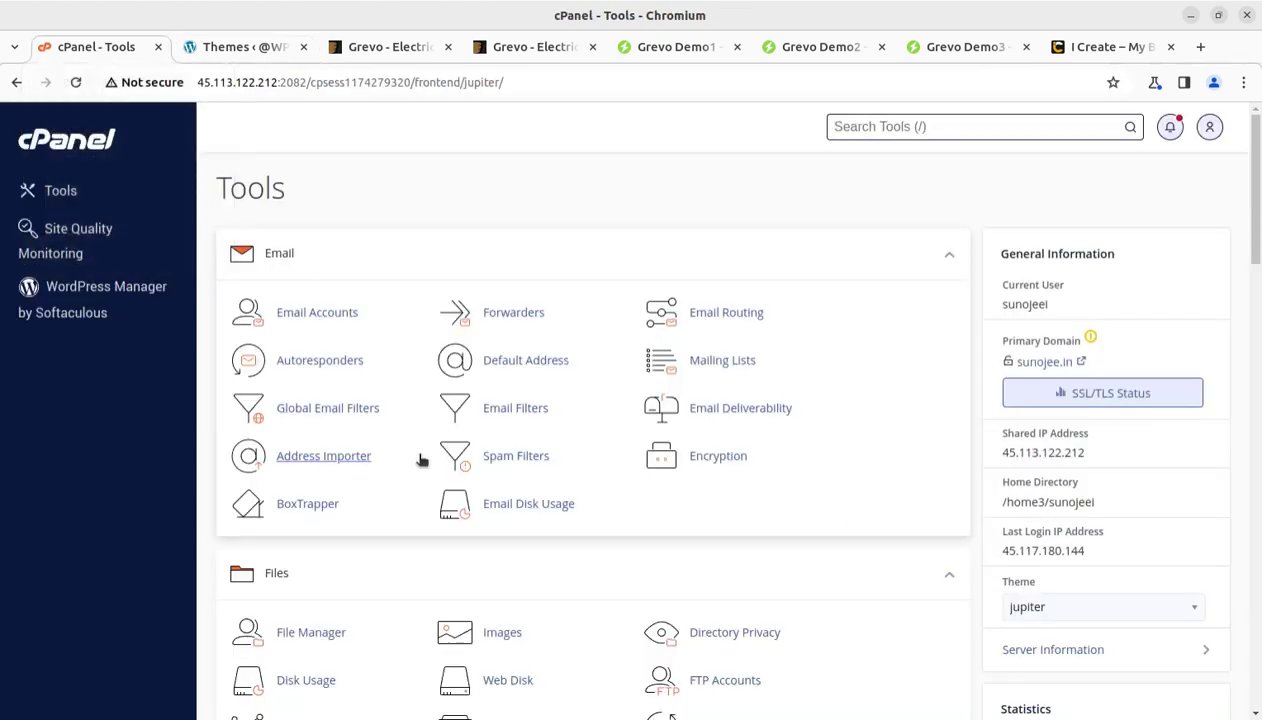
pyautogui.scroll(-2, 366, 572)
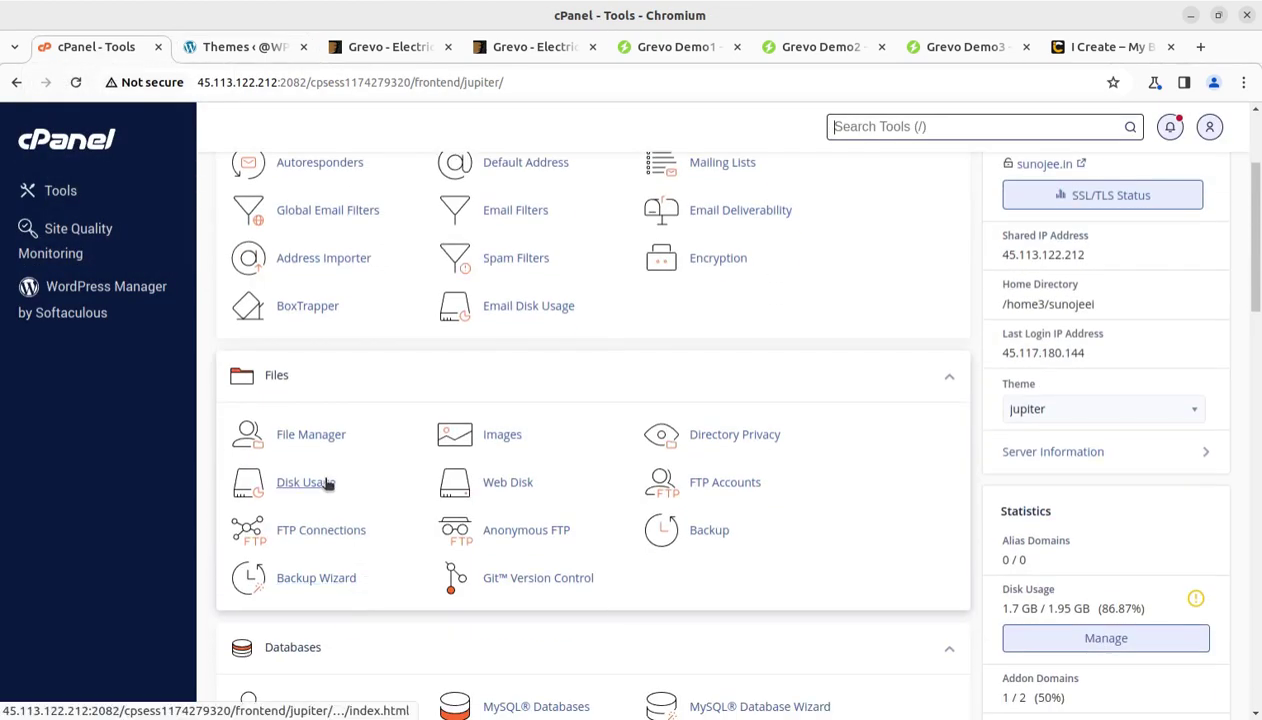
pyautogui.click(314, 440)
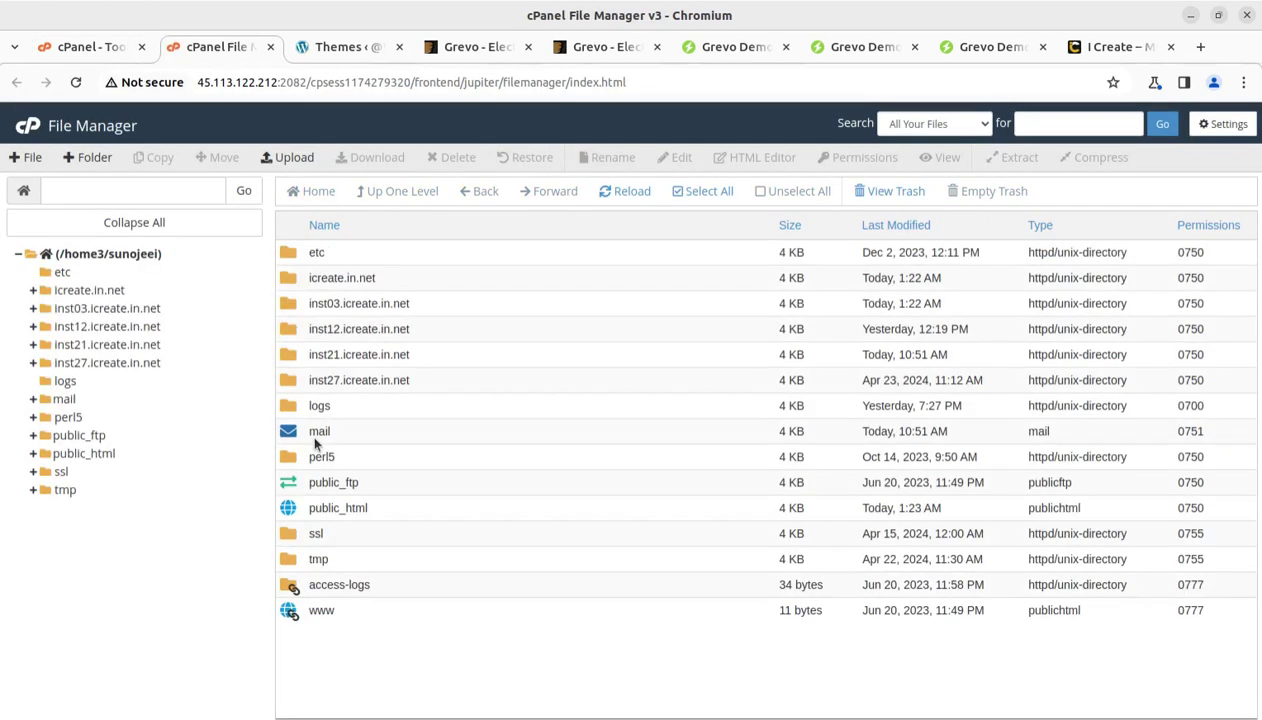
pyautogui.click(436, 362)
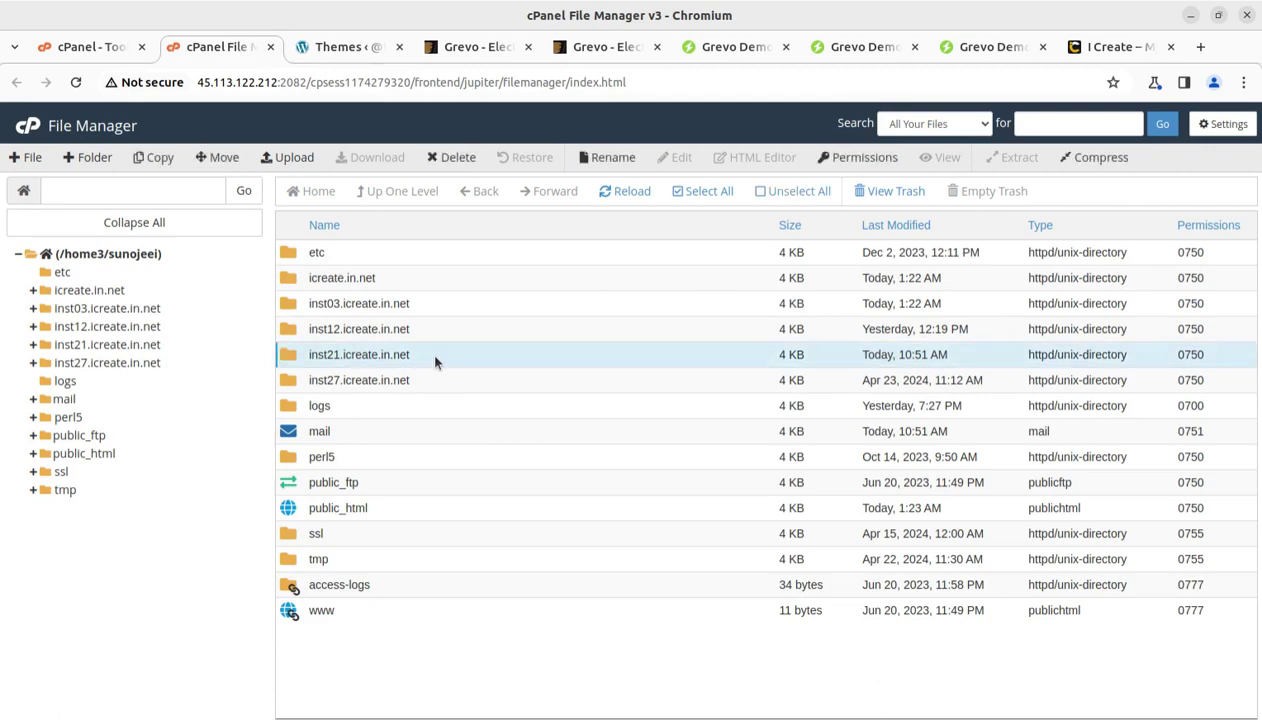
pyautogui.doubleClick(435, 362)
pyautogui.doubleClick(393, 306)
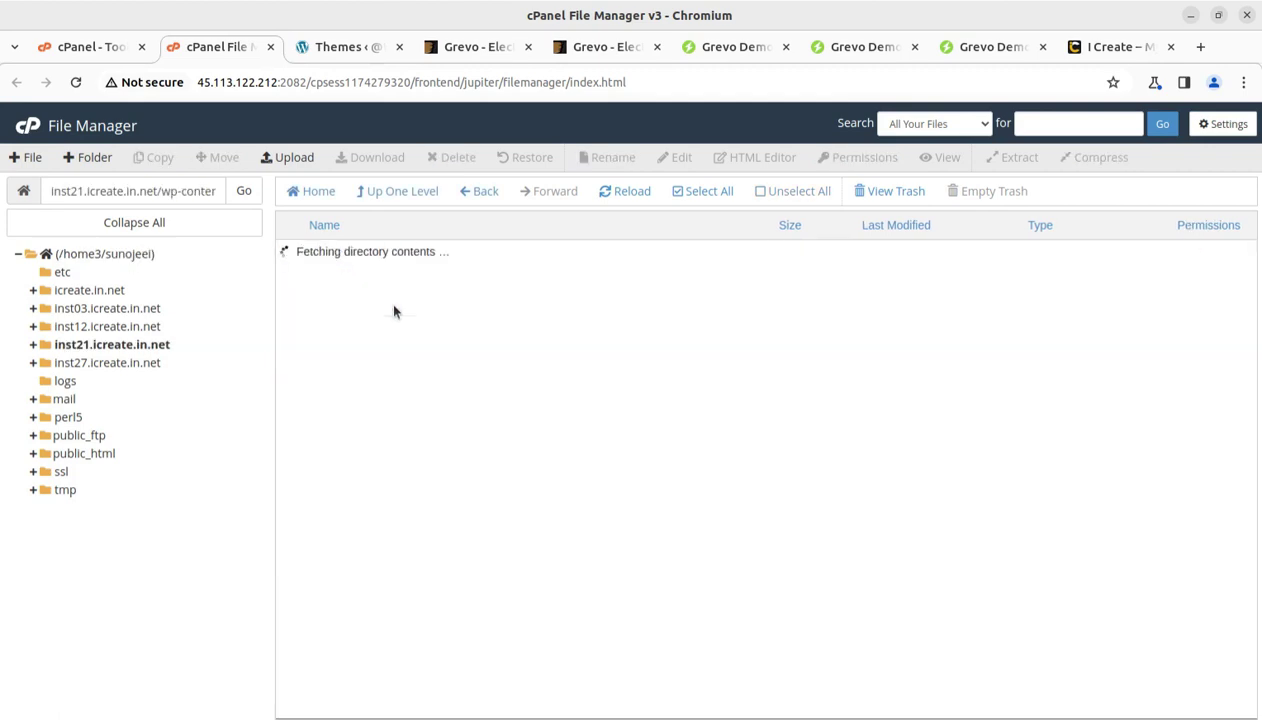
pyautogui.doubleClick(380, 286)
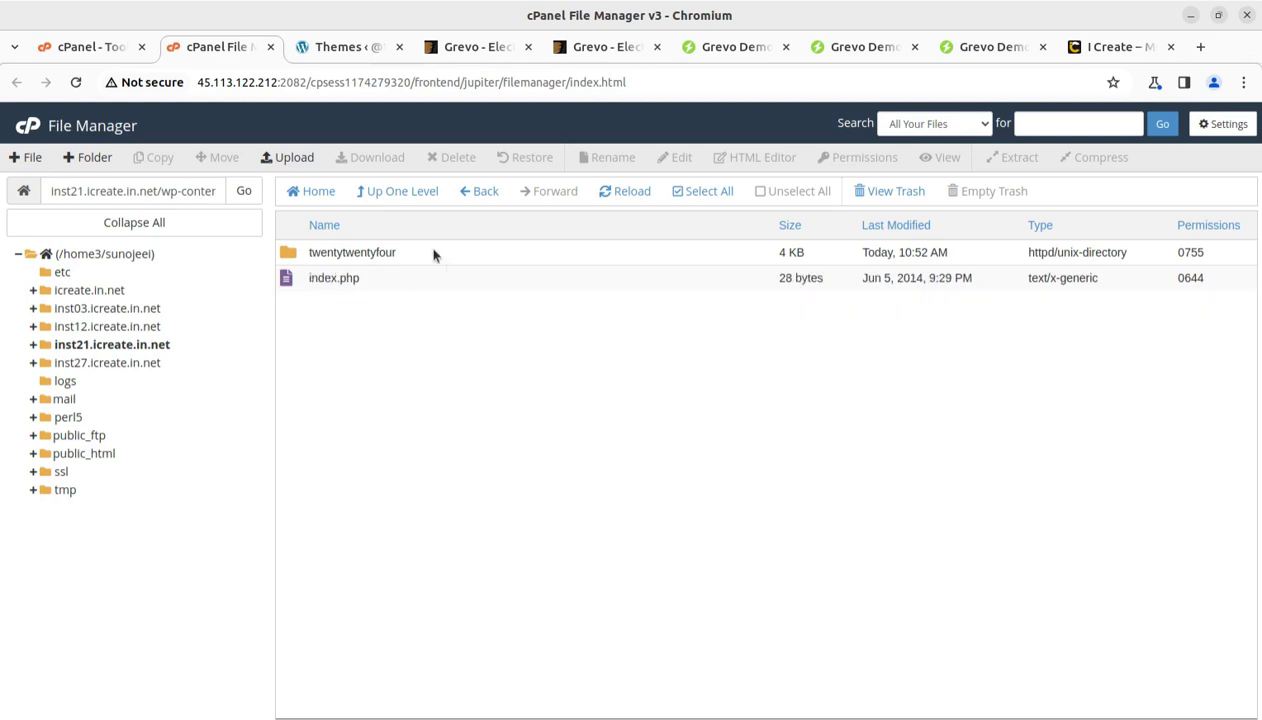
# Upload grevo.zip from the Grevo_v1.8 download to the wp-content/themes folder and return to that folder.
pyautogui.click(280, 158)
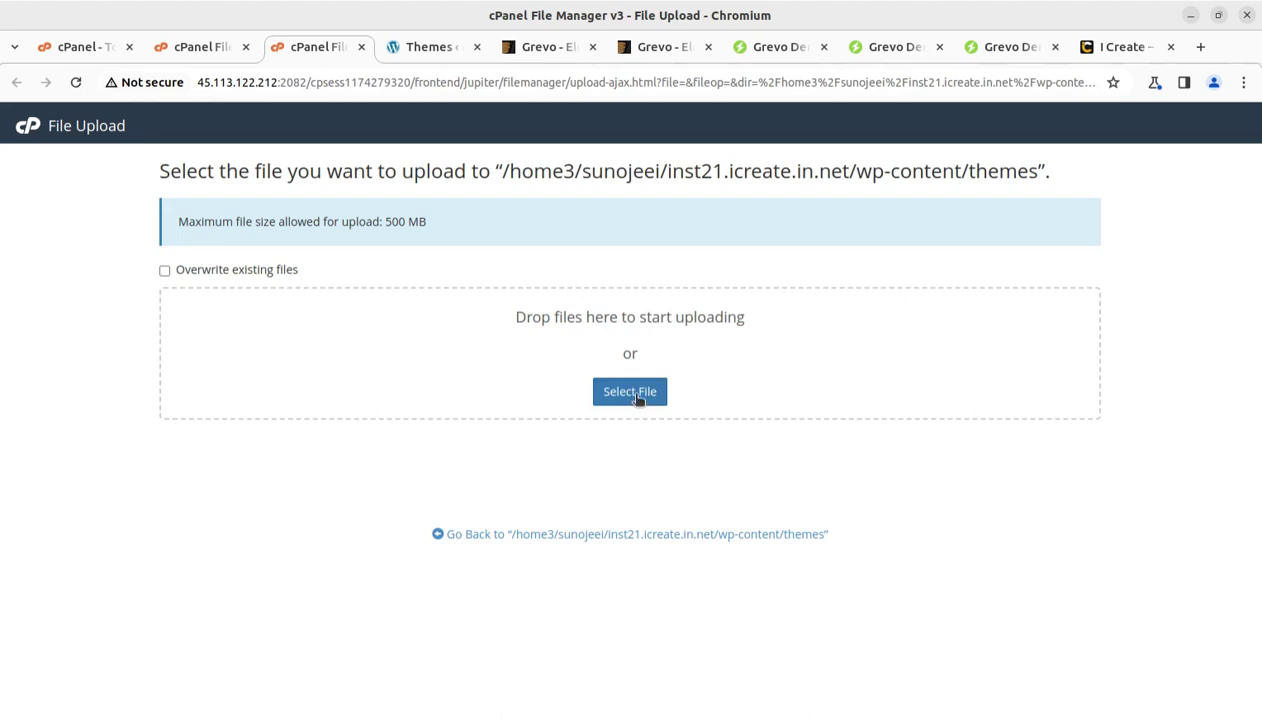
pyautogui.click(632, 397)
pyautogui.click(490, 222)
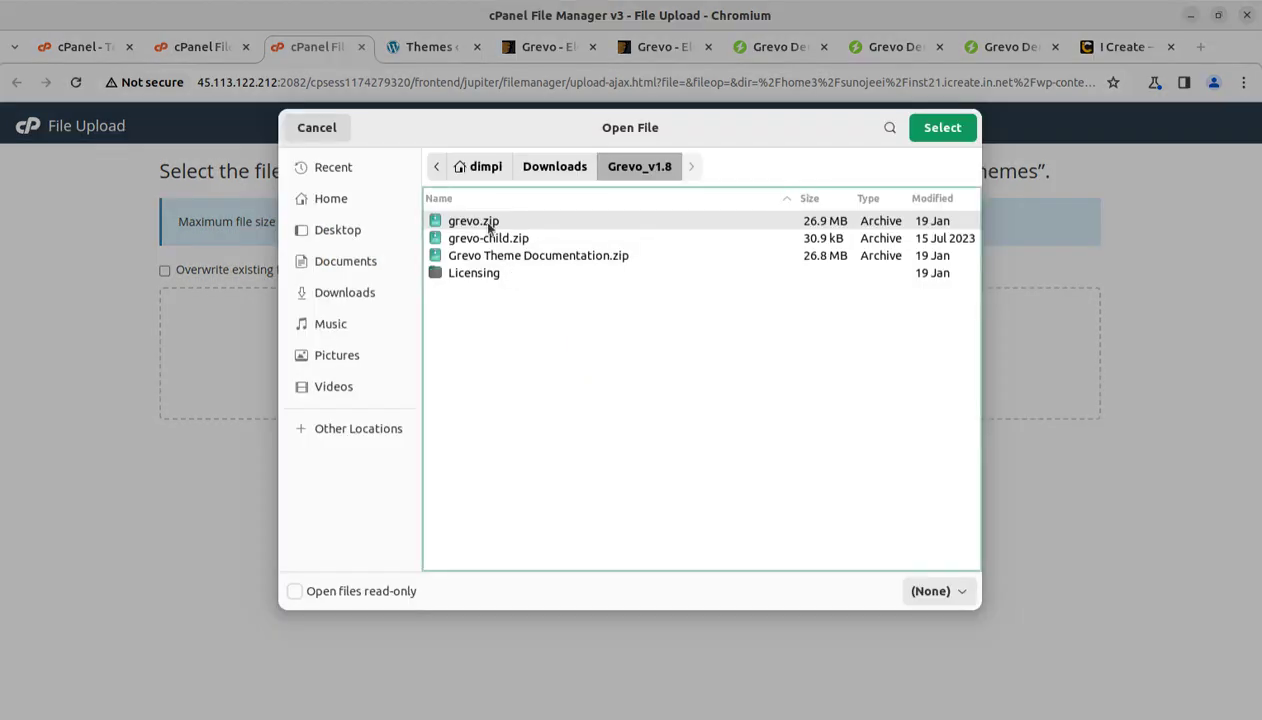
pyautogui.click(940, 128)
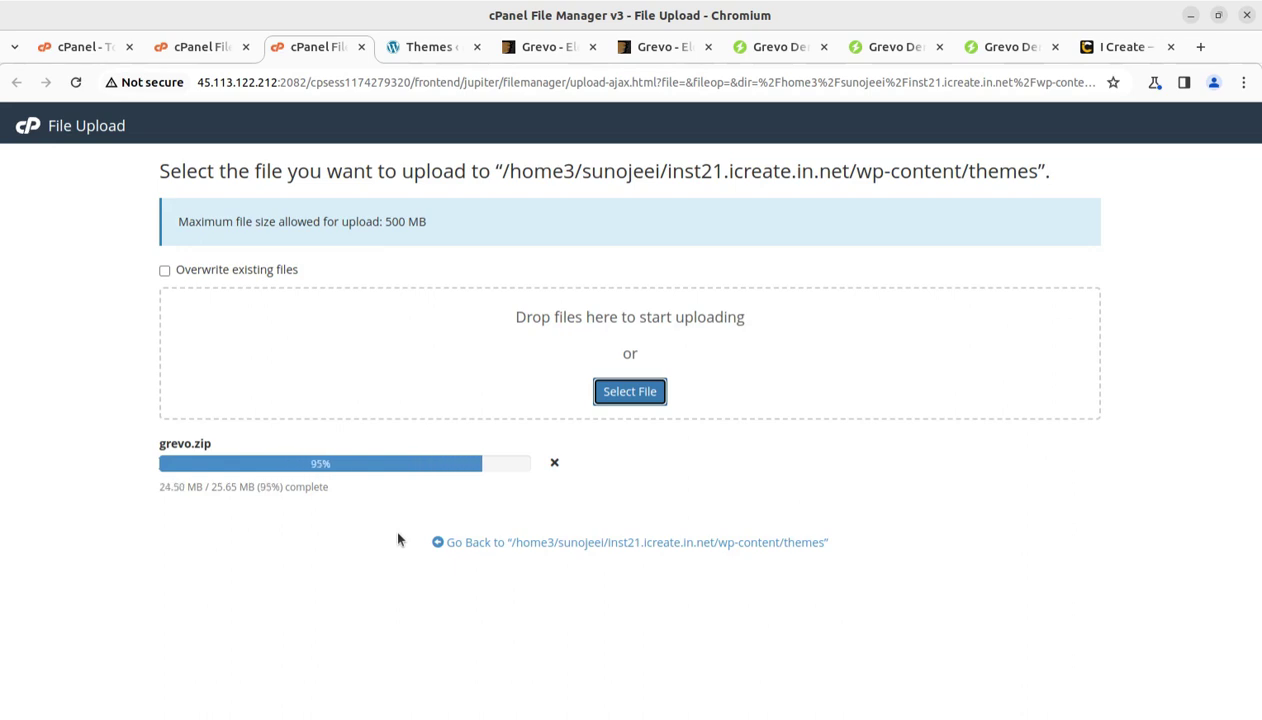
pyautogui.click(616, 541)
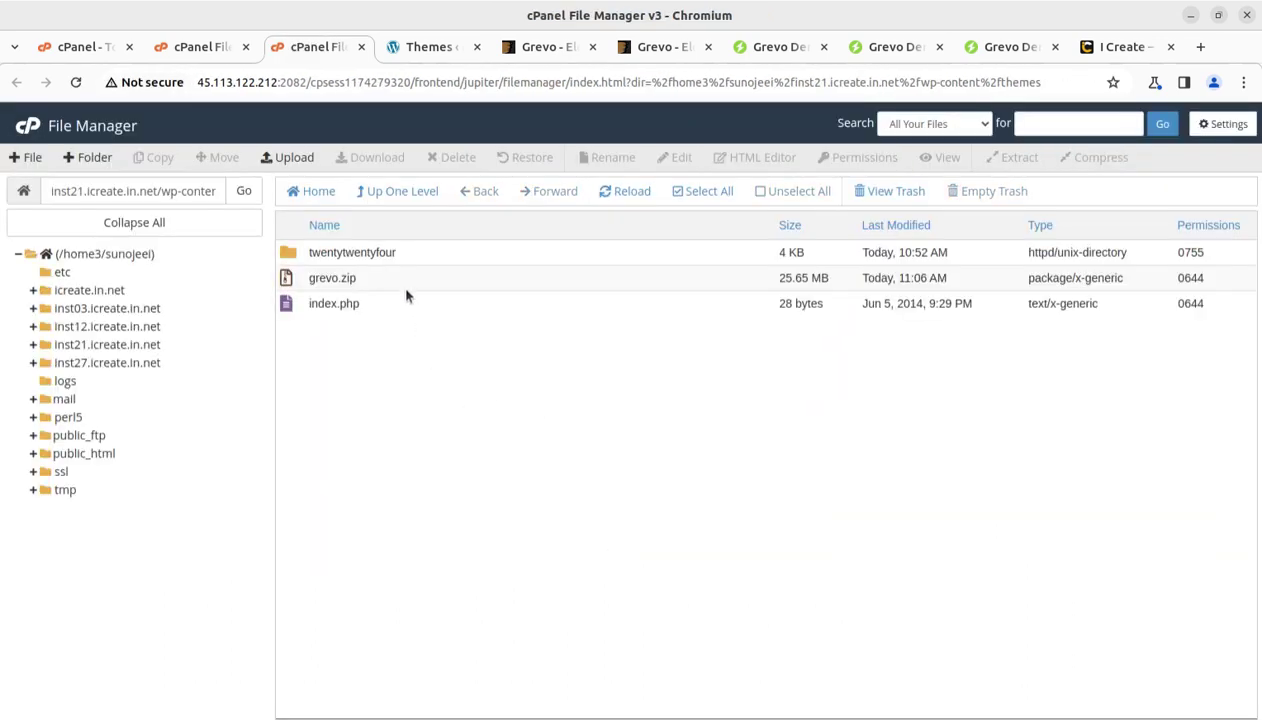
# Extract grevo.zip in the wp-content/themes folder.
pyautogui.click(406, 288)
pyautogui.rightClick(406, 288)
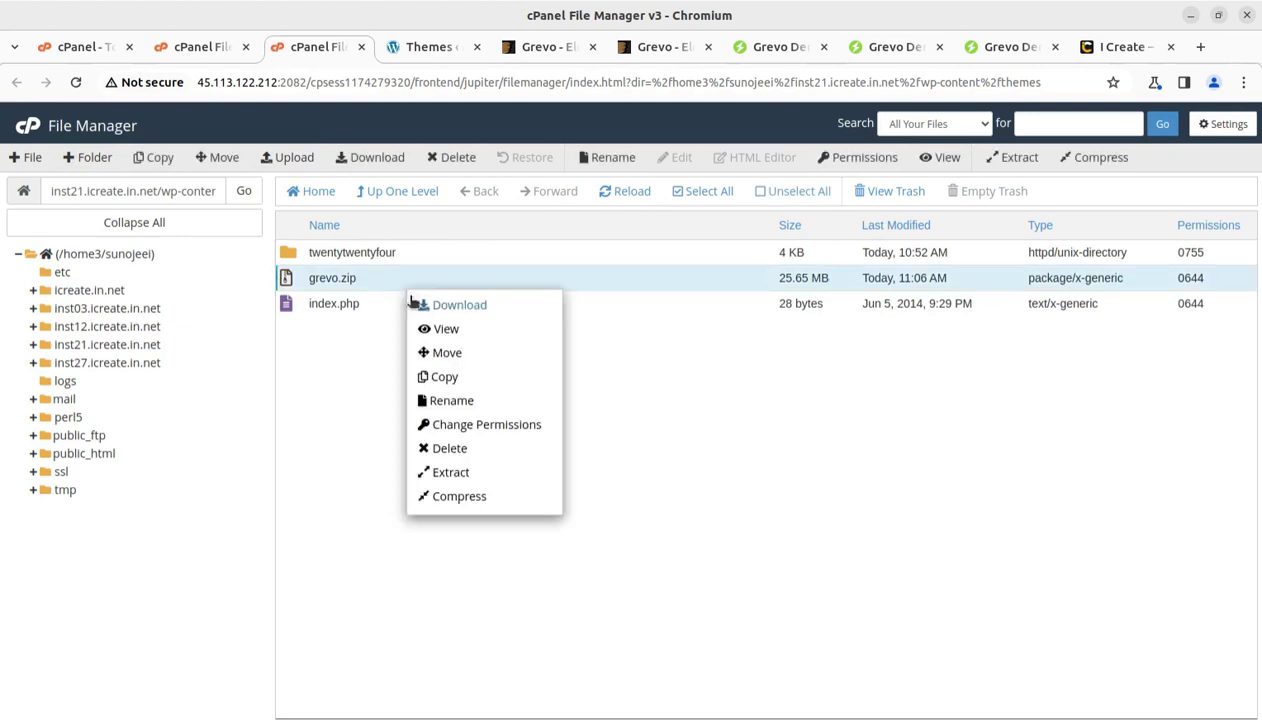
pyautogui.click(459, 472)
pyautogui.click(763, 494)
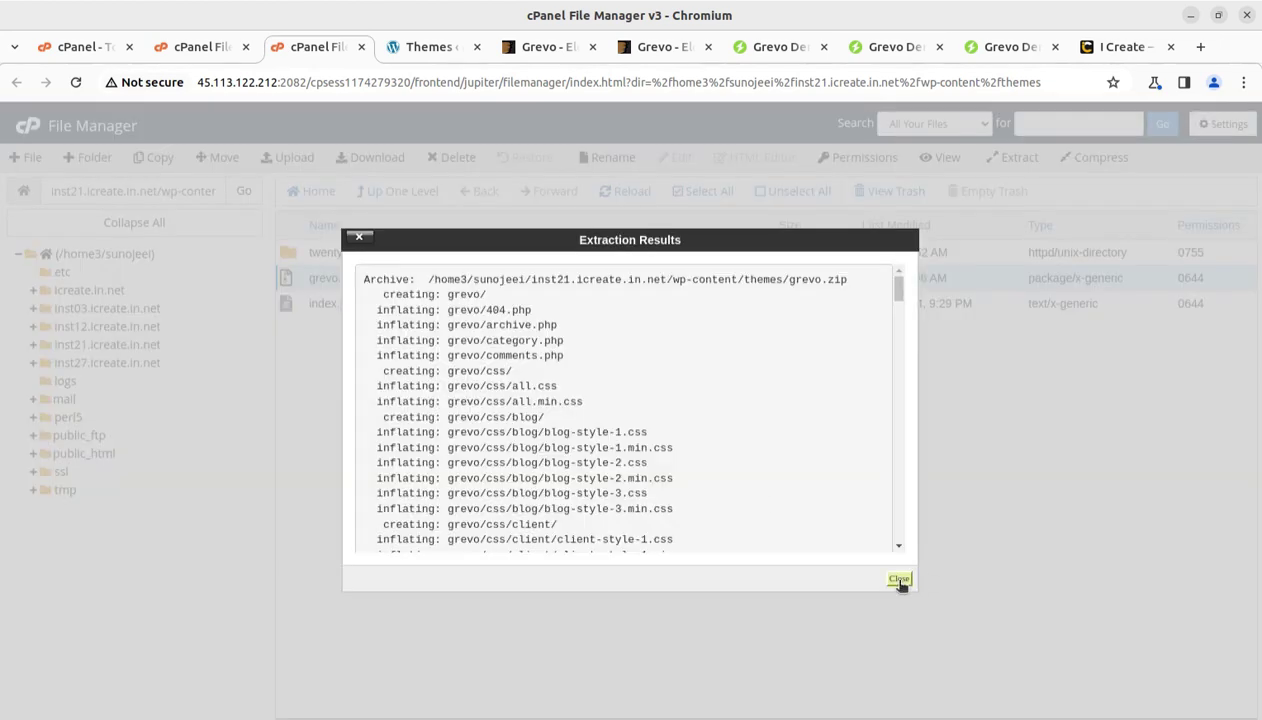
# Reload the themes folder and look through the contents of the extracted grevo folder, then return to the themes folder.
pyautogui.click(899, 582)
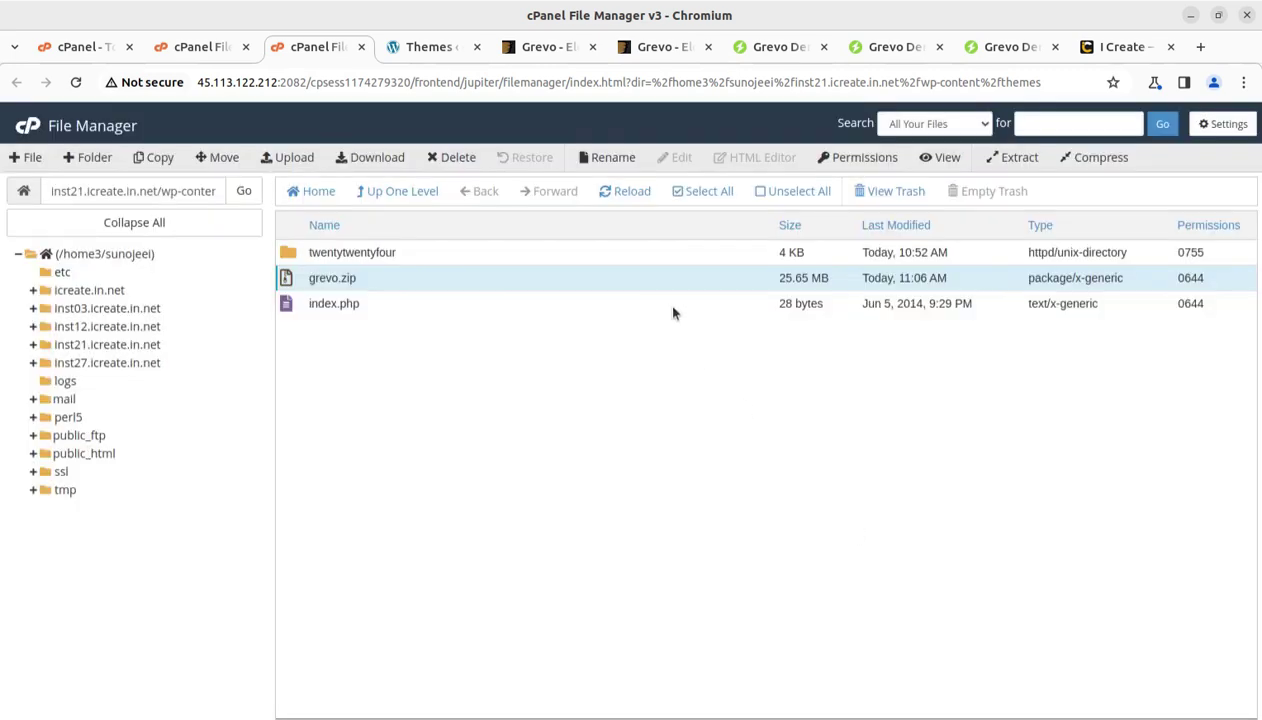
pyautogui.click(632, 193)
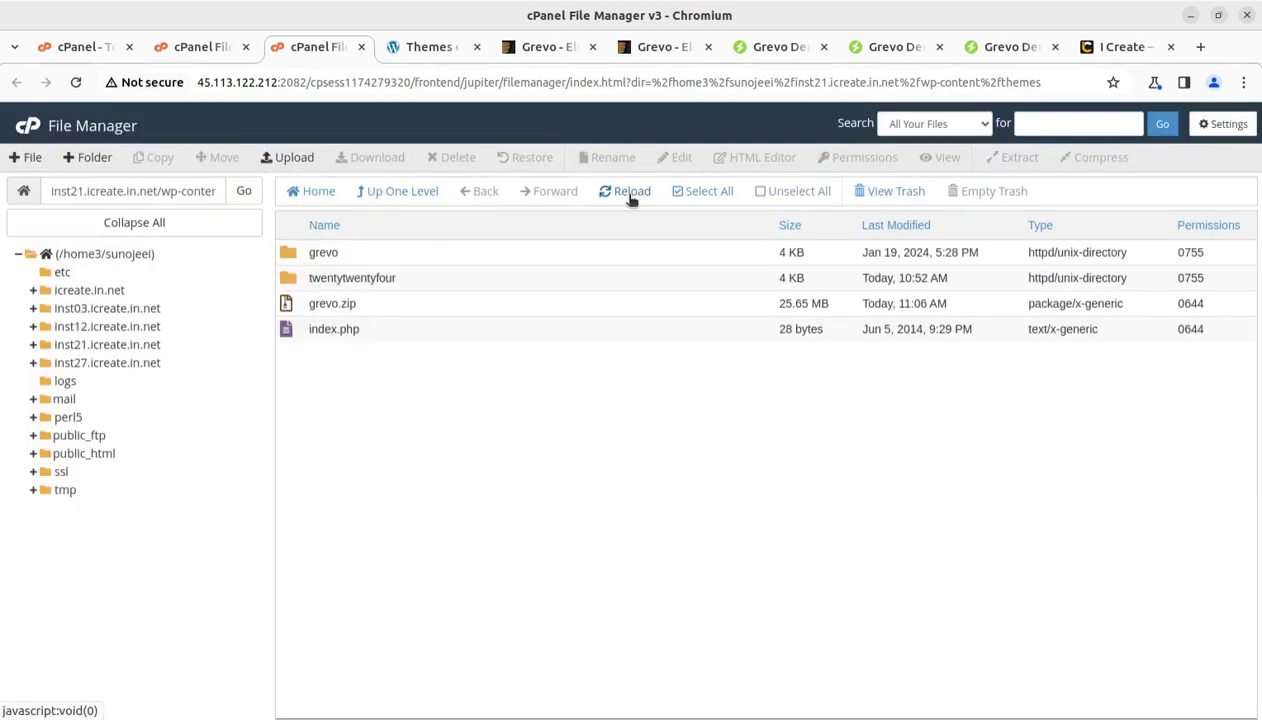
pyautogui.doubleClick(380, 261)
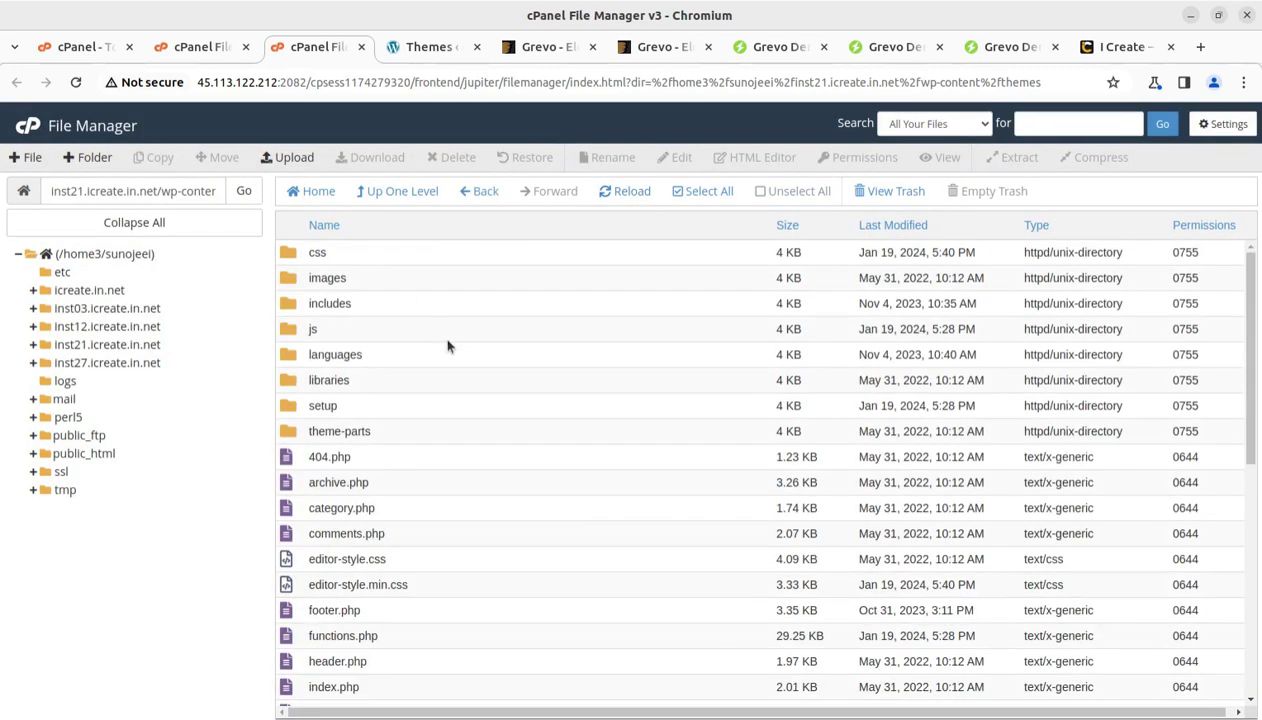
pyautogui.scroll(-3, 473, 360)
pyautogui.scroll(-3, 478, 367)
pyautogui.scroll(5, 478, 367)
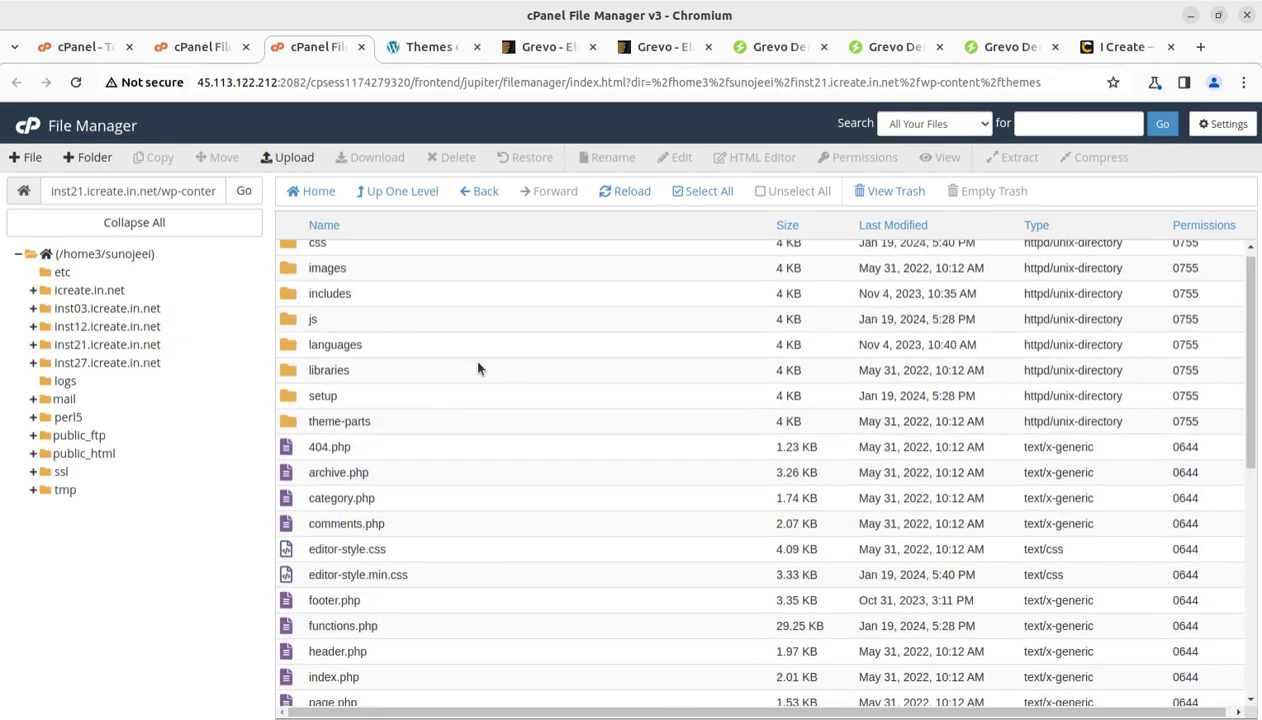
pyautogui.click(400, 192)
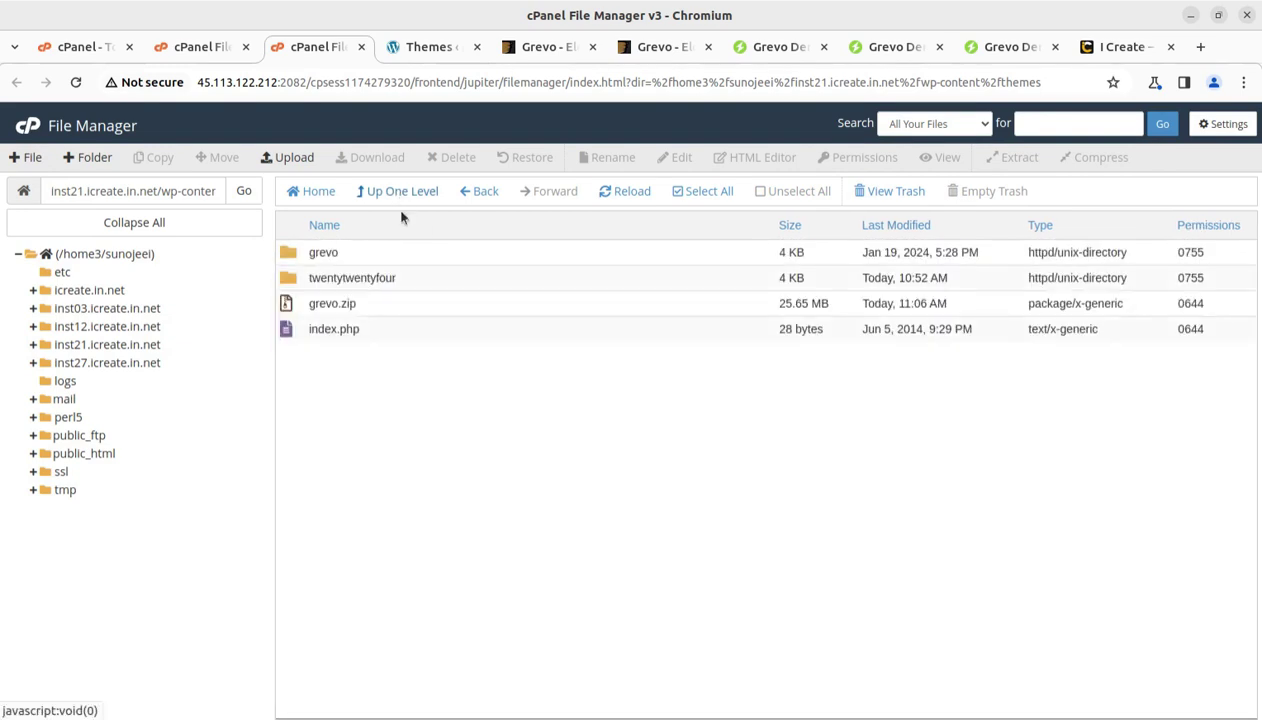
# Delete grevo.zip from the wp-content/themes folder and close both File Manager tabs.
pyautogui.click(400, 303)
pyautogui.click(450, 158)
pyautogui.click(459, 417)
pyautogui.click(775, 463)
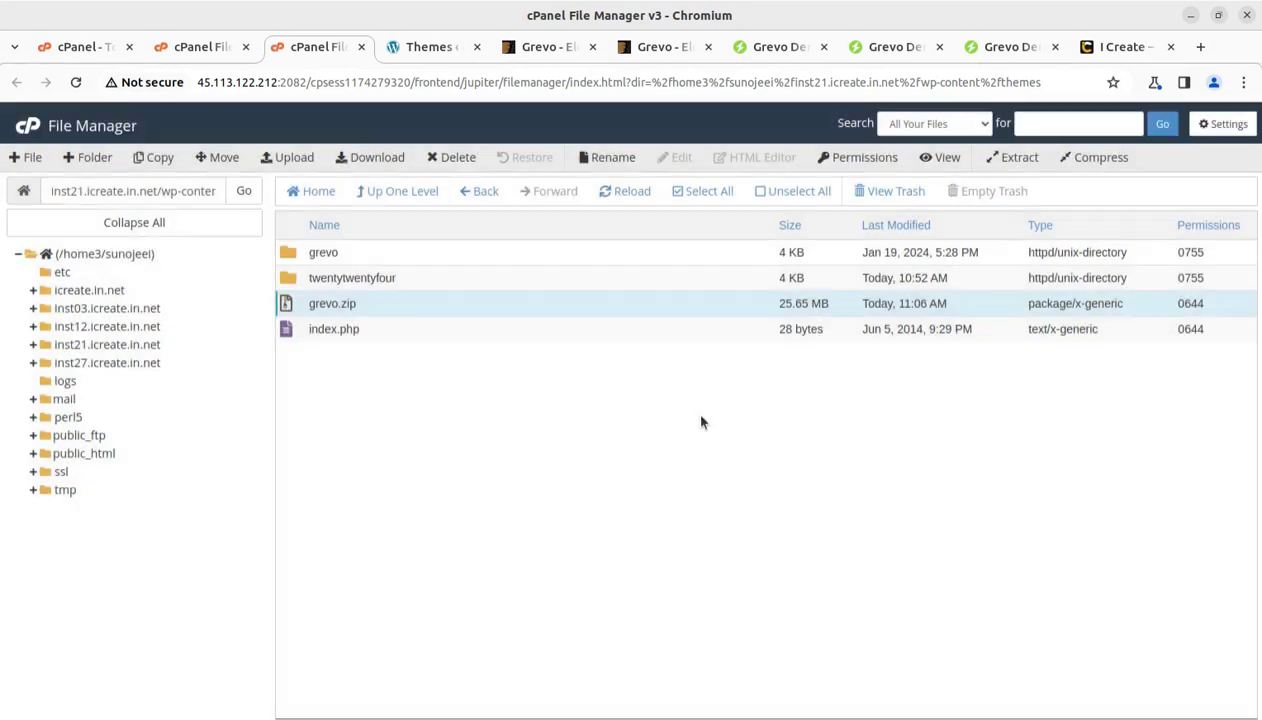
pyautogui.click(246, 46)
pyautogui.click(246, 47)
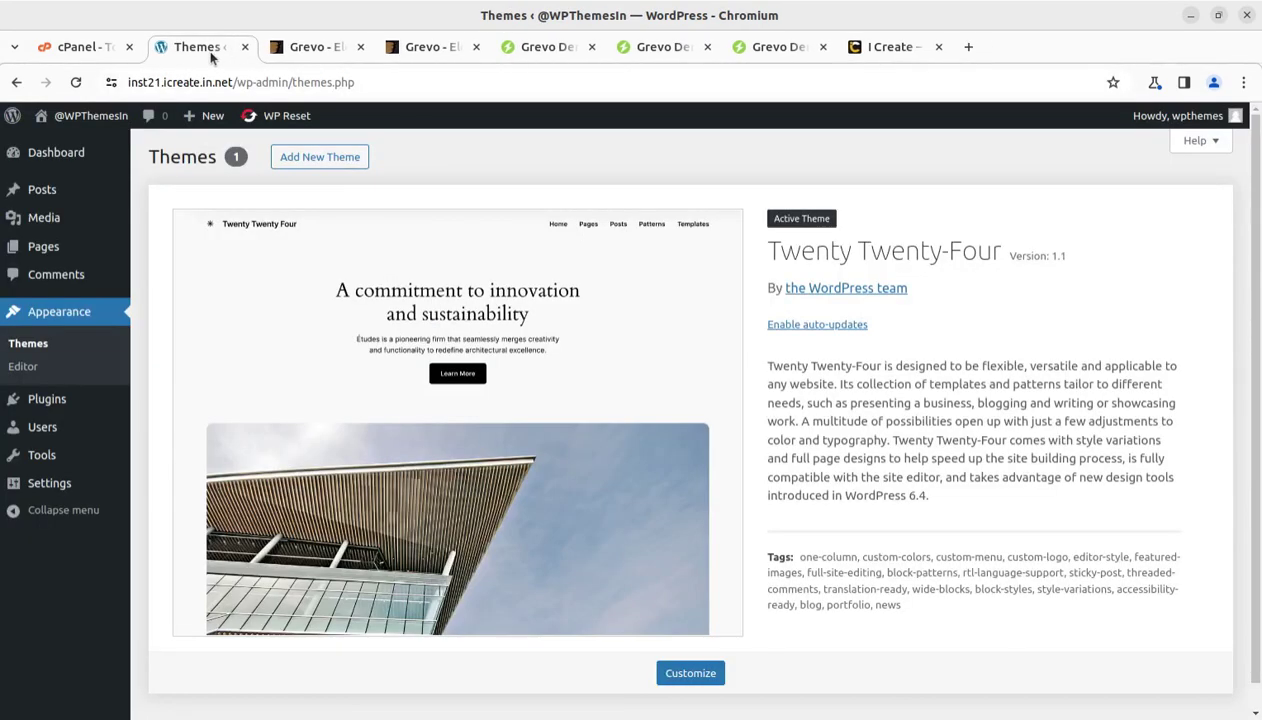
# Refresh the list of installed WordPress themes and activate Grevo from its theme details.
pyautogui.click(28, 343)
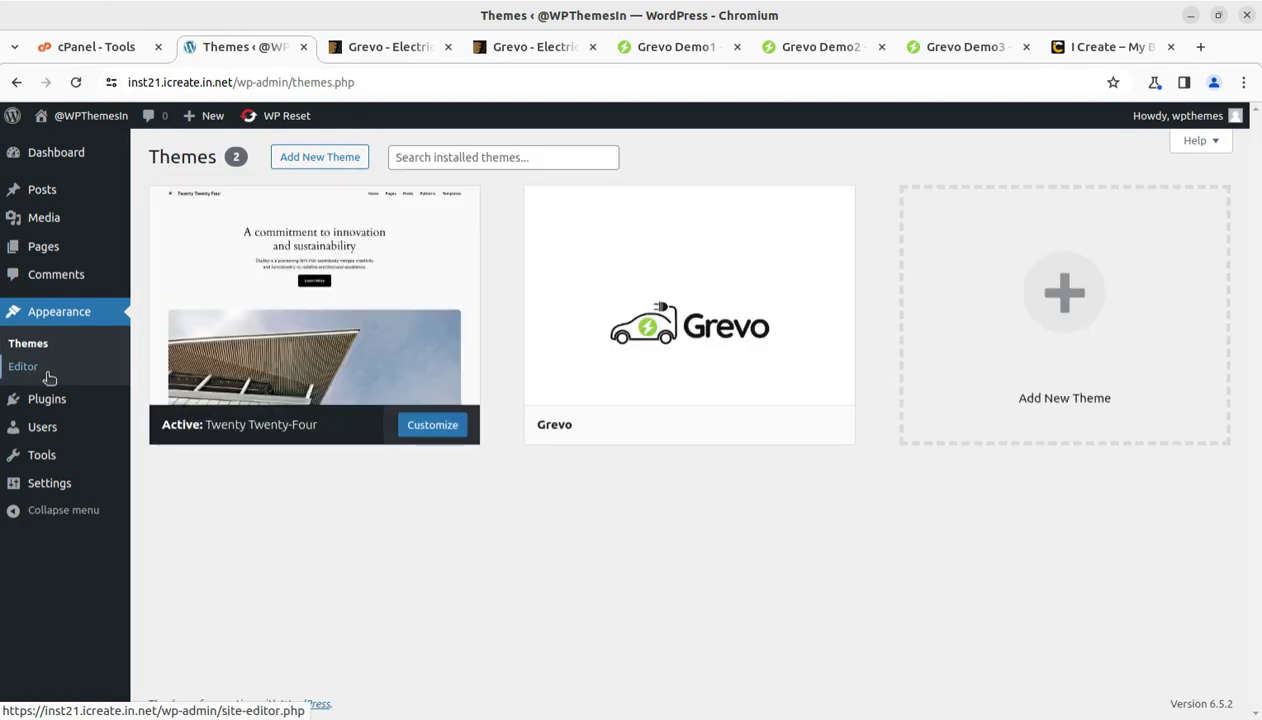
pyautogui.moveTo(713, 318)
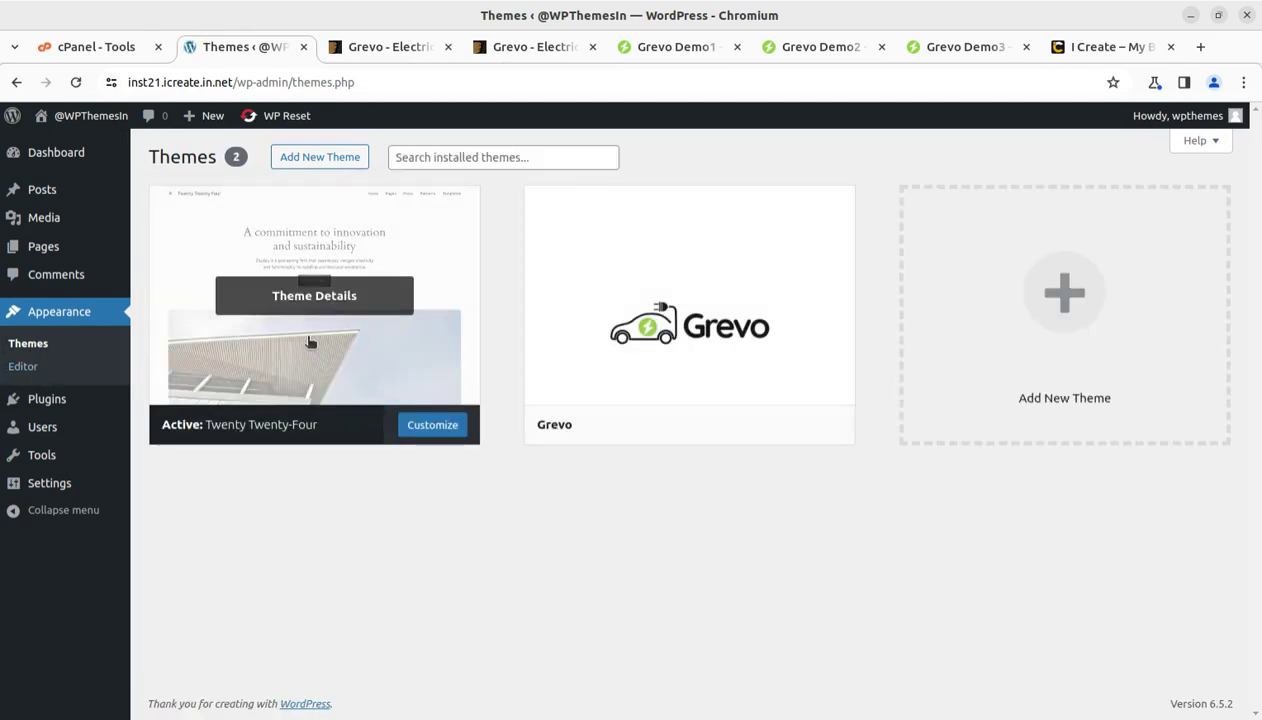
pyautogui.click(689, 296)
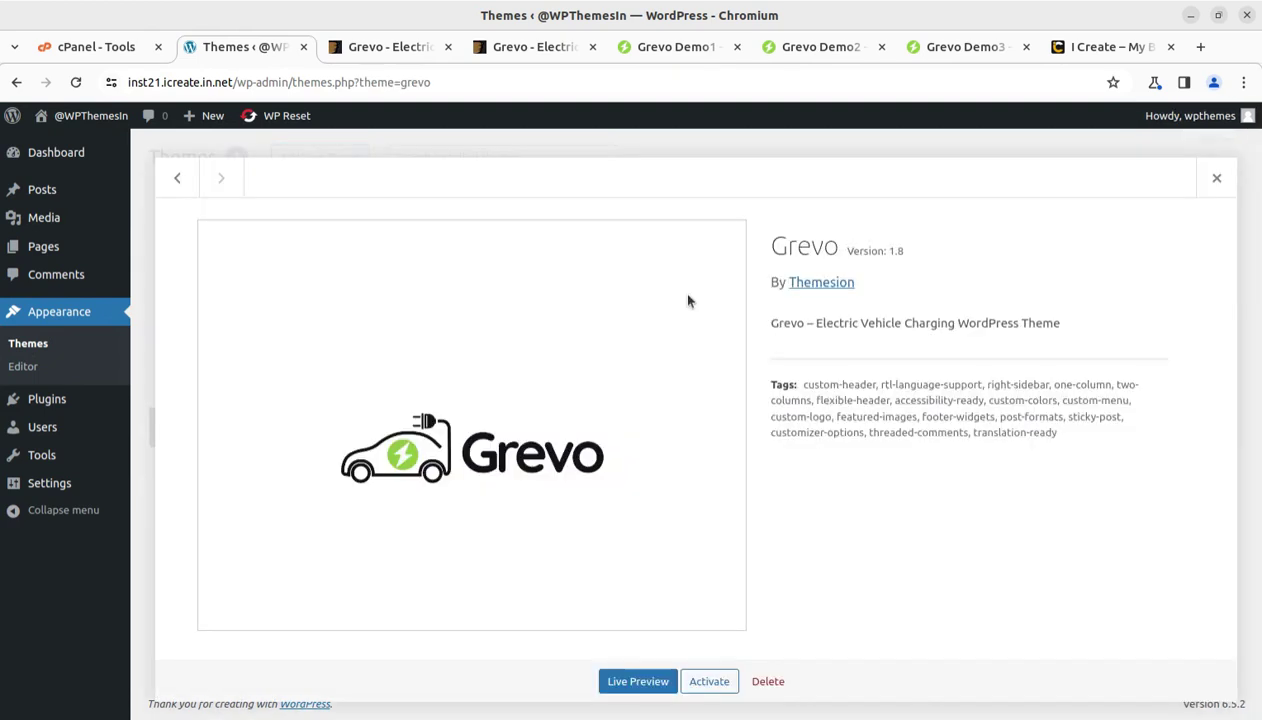
pyautogui.moveTo(757, 250); pyautogui.dragTo(929, 249)
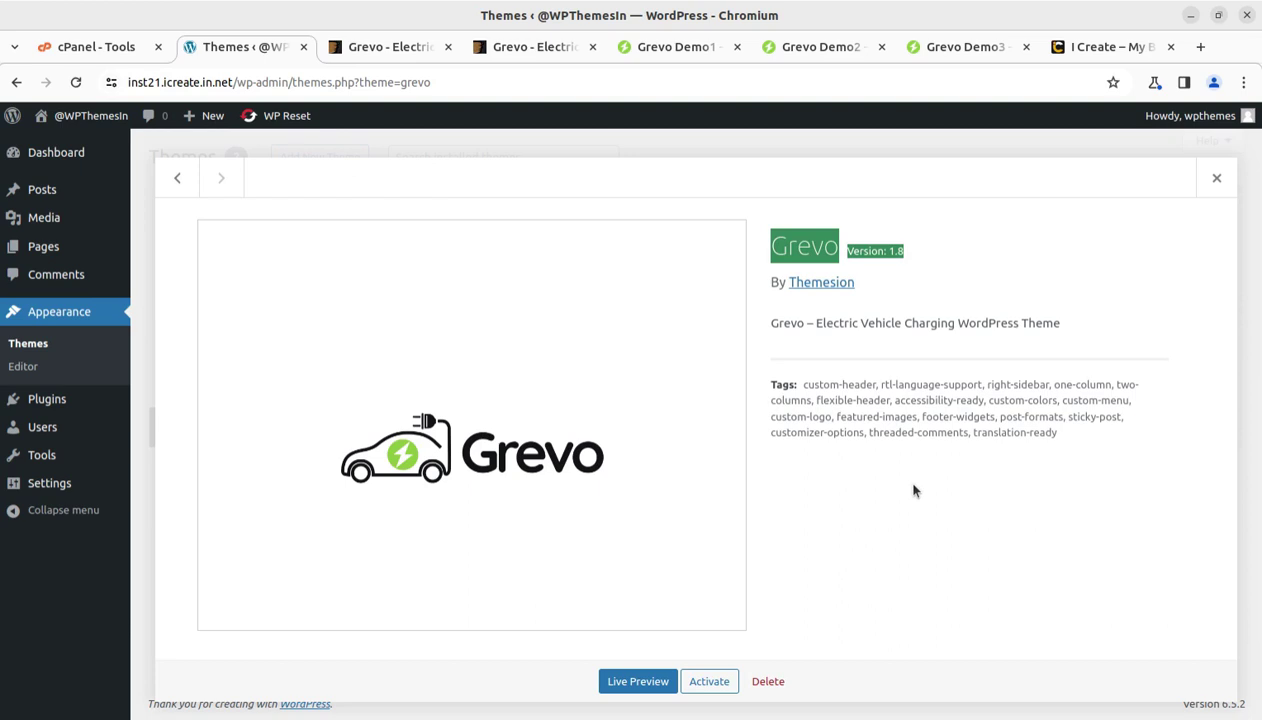
pyautogui.click(716, 682)
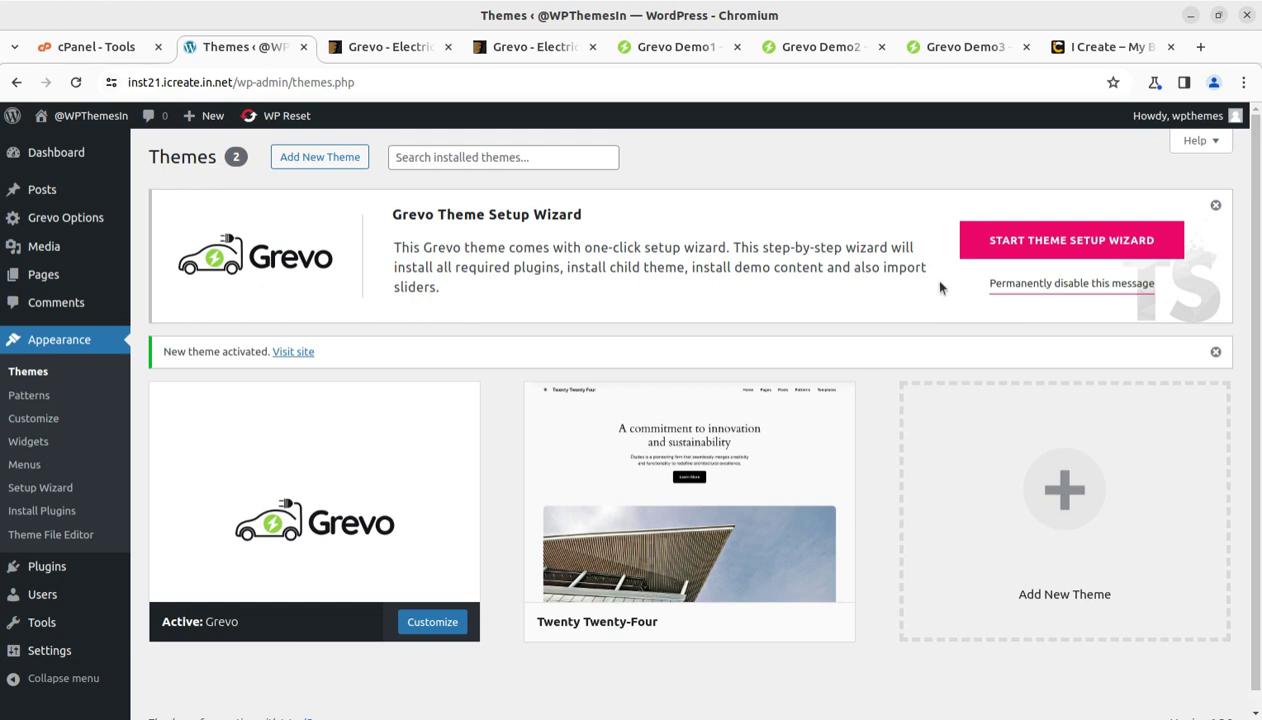
# Start the Grevo theme setup wizard and install all the default plugins it lists.
pyautogui.click(1085, 247)
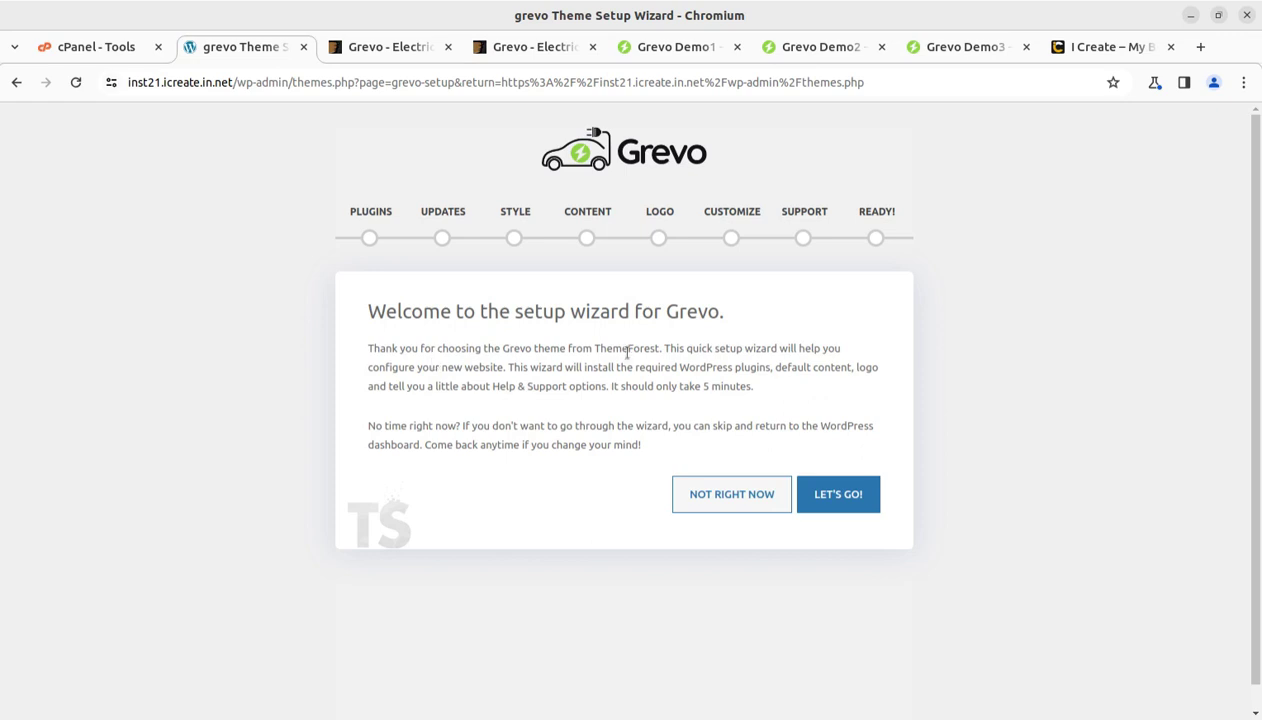
pyautogui.click(838, 497)
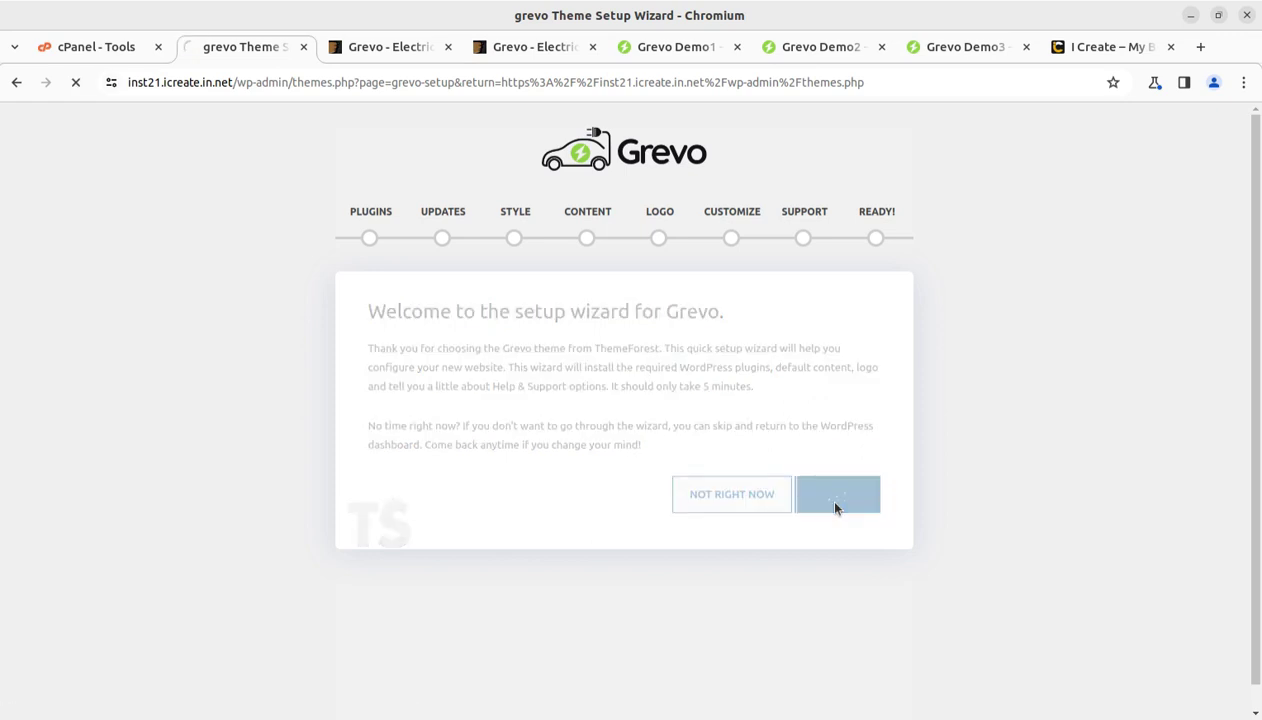
pyautogui.scroll(-1, 690, 404)
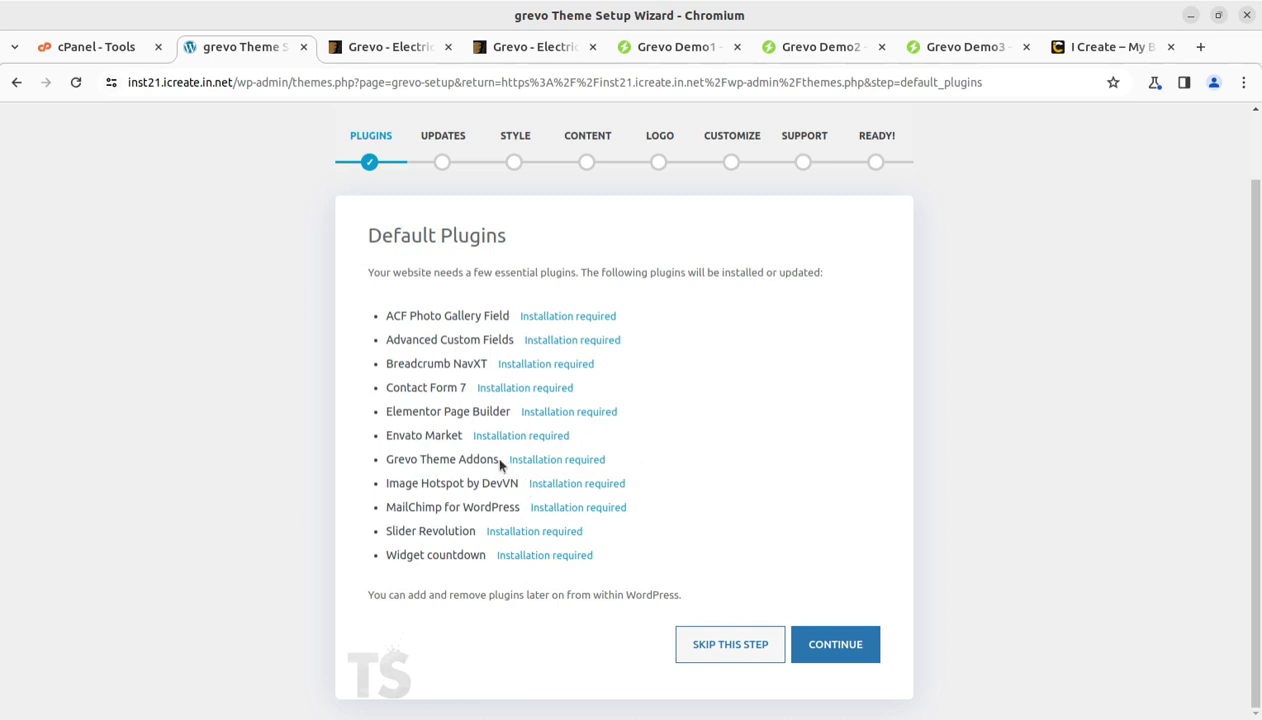
pyautogui.moveTo(497, 459); pyautogui.dragTo(387, 456)
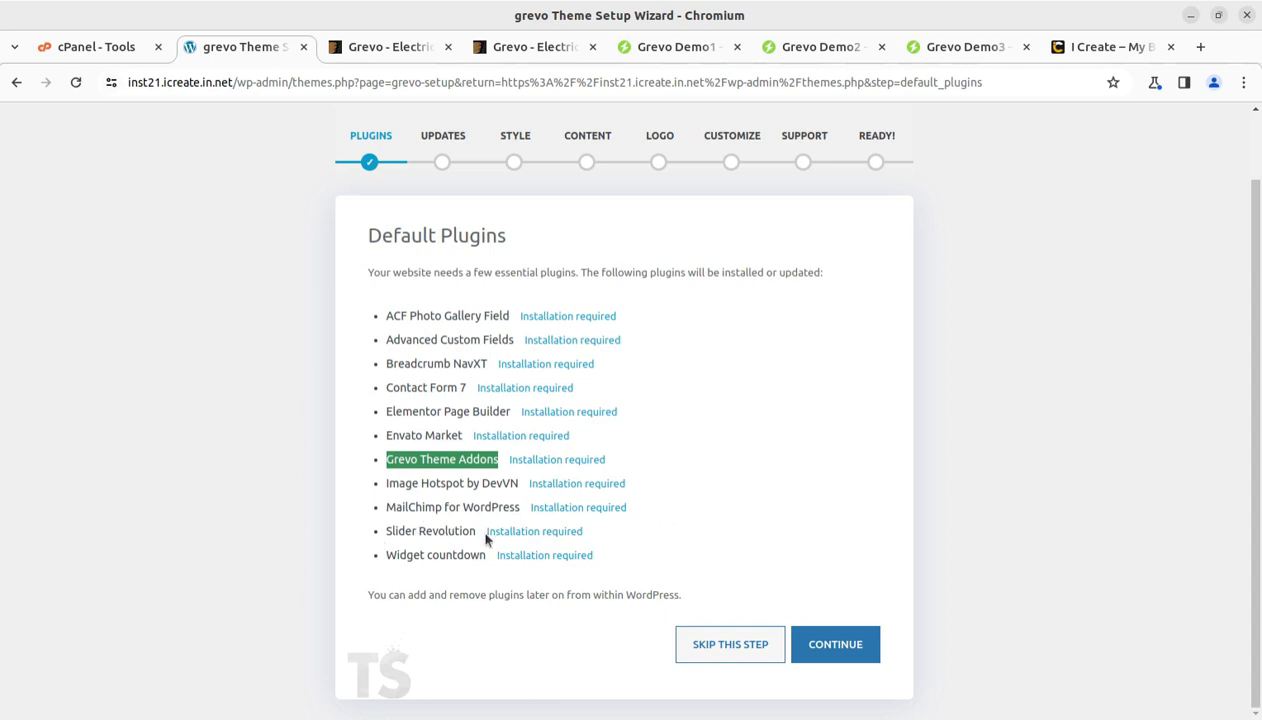
pyautogui.moveTo(474, 531); pyautogui.dragTo(386, 532)
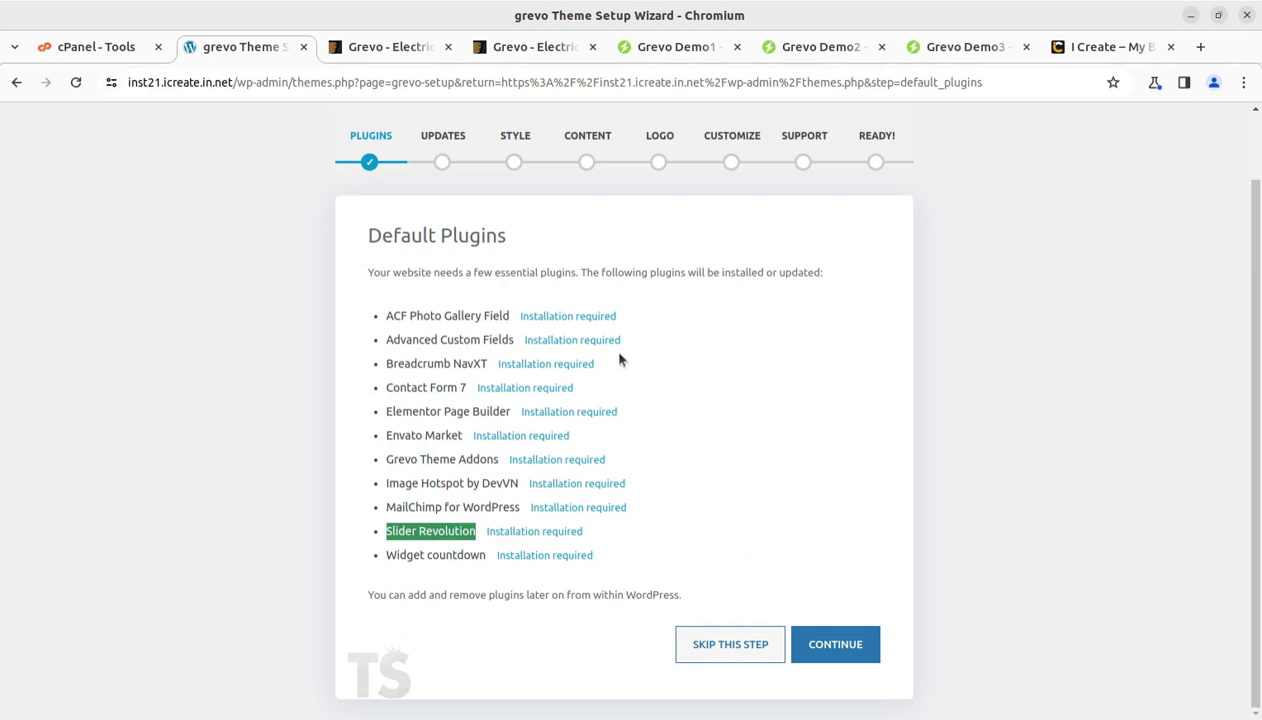
pyautogui.click(839, 655)
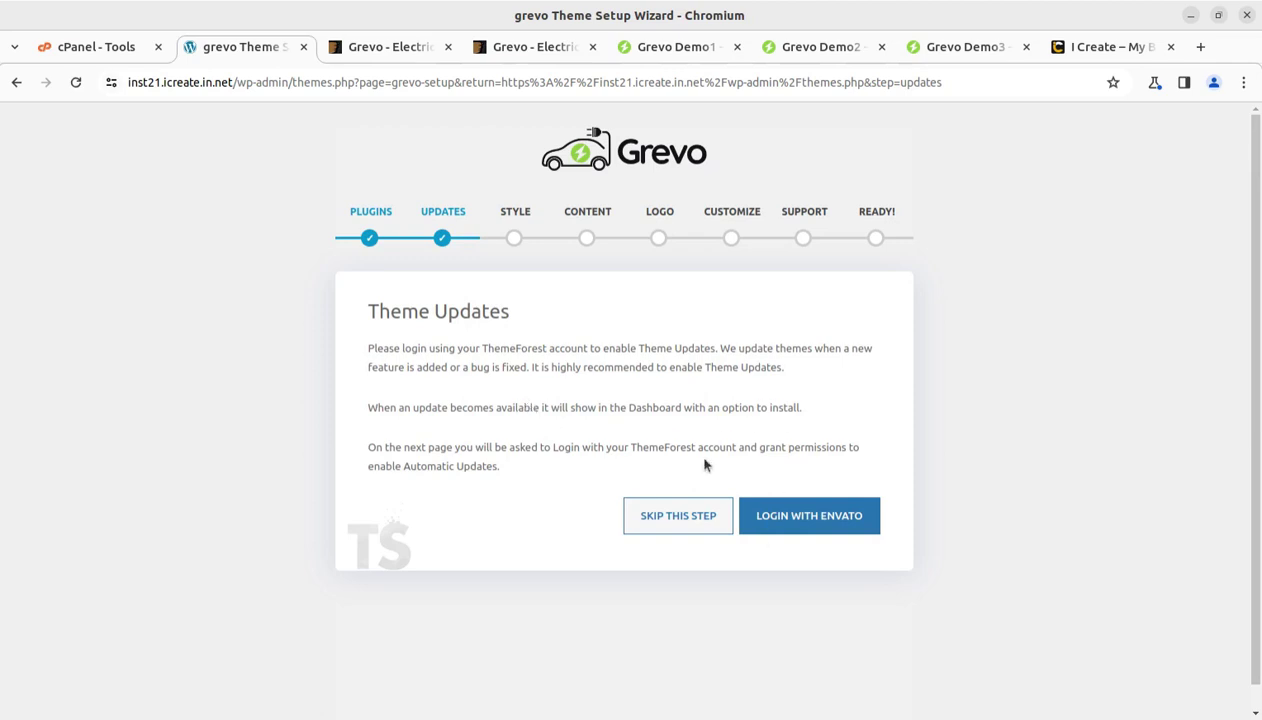
# Skip the Envato login for theme updates and continue with the first site style.
pyautogui.click(672, 529)
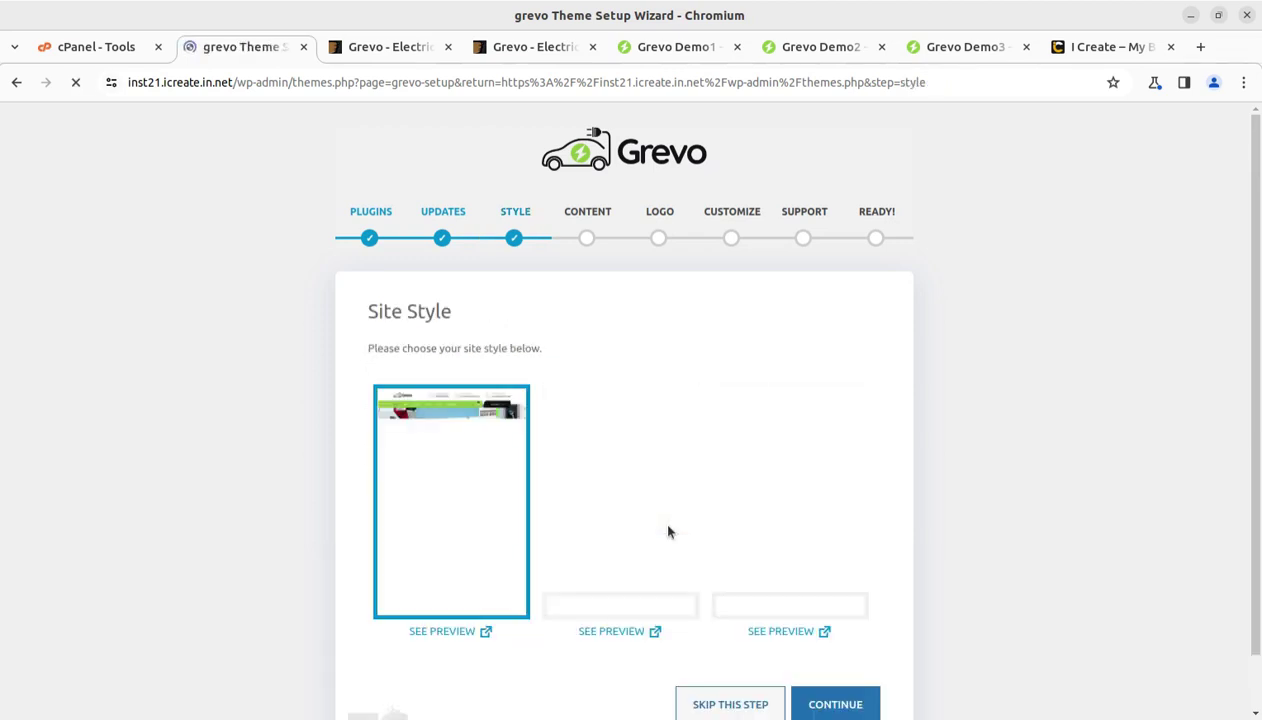
pyautogui.scroll(-1, 744, 556)
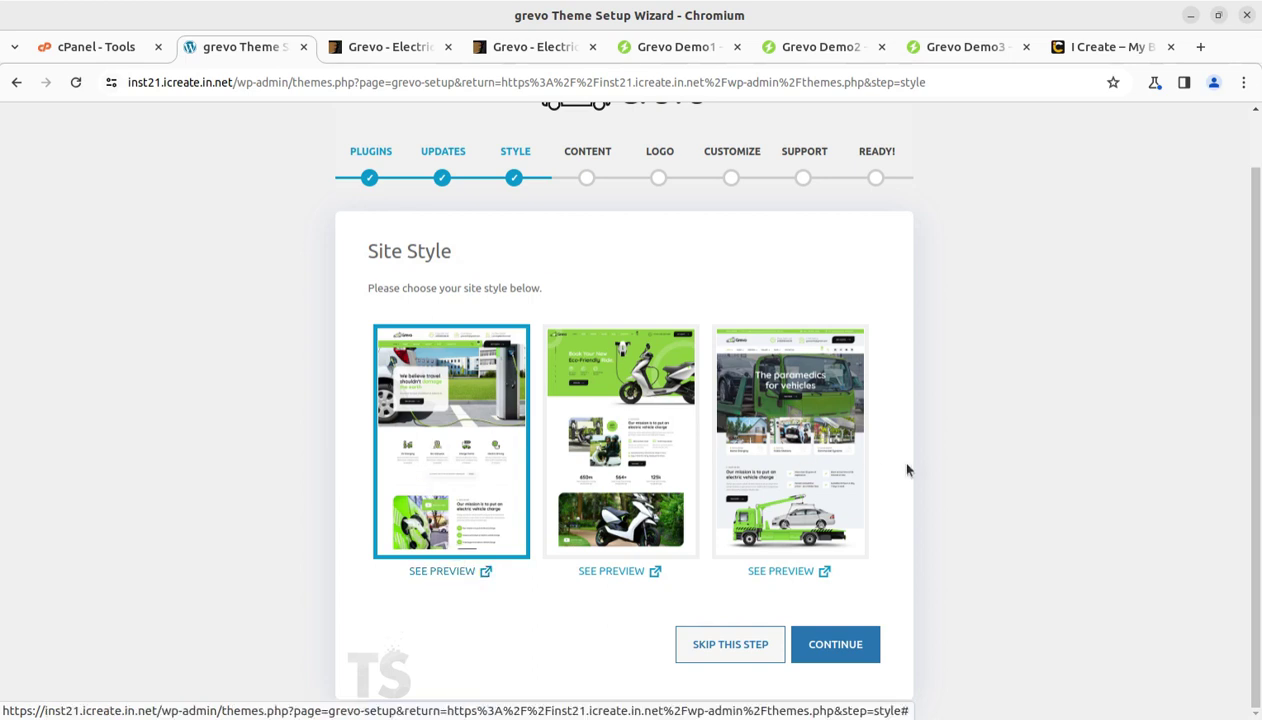
pyautogui.click(835, 644)
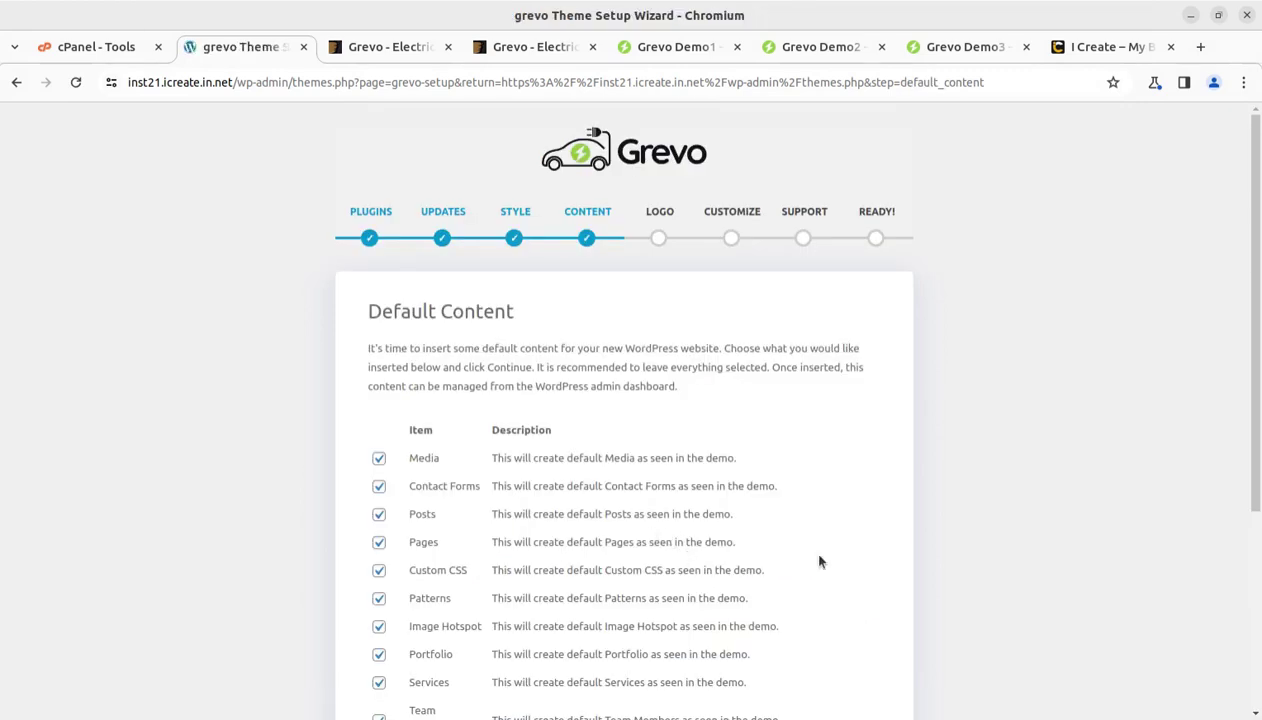
# Start importing the default demo content with every item from Media to Settings selected.
pyautogui.scroll(-5, 810, 550)
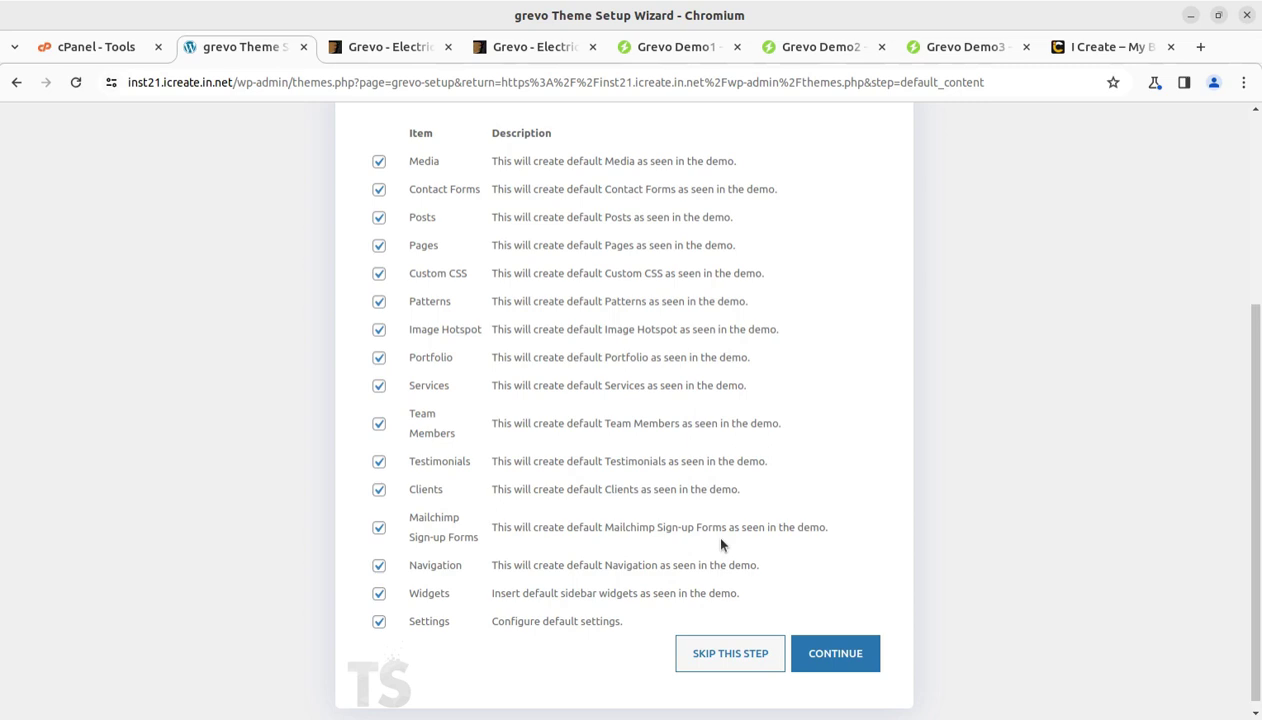
pyautogui.scroll(2, 715, 542)
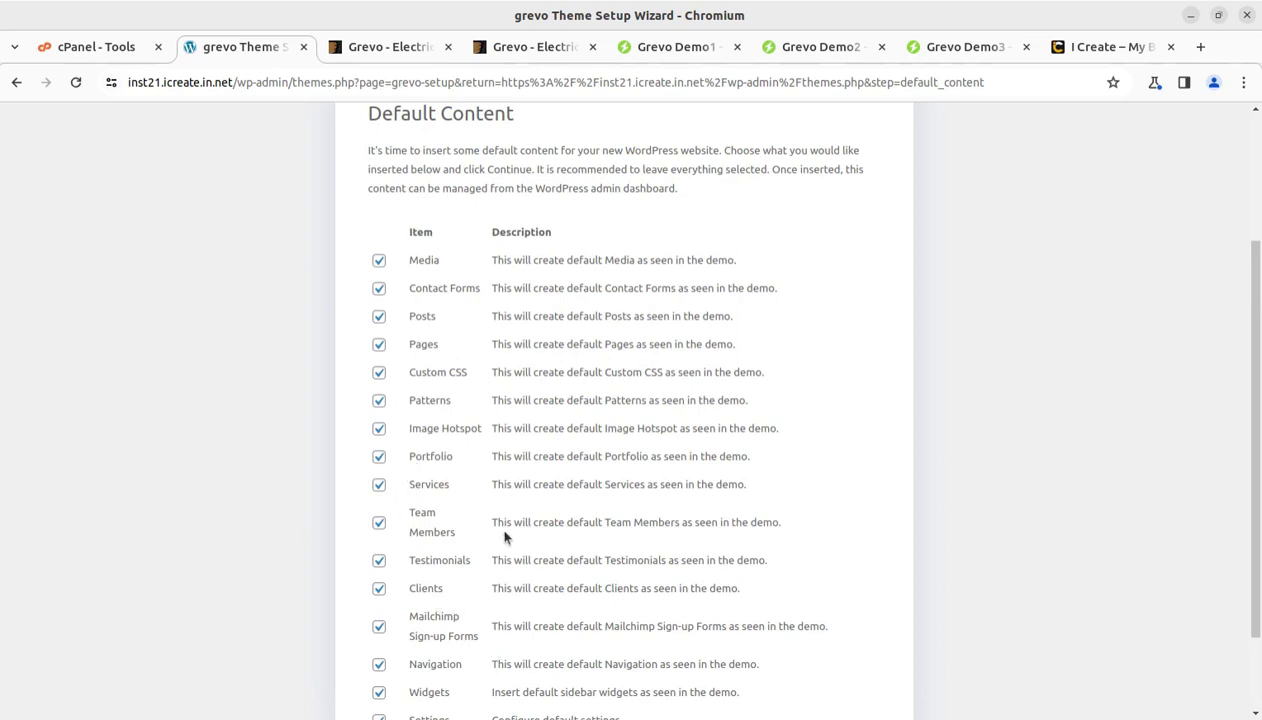
pyautogui.scroll(-2, 531, 482)
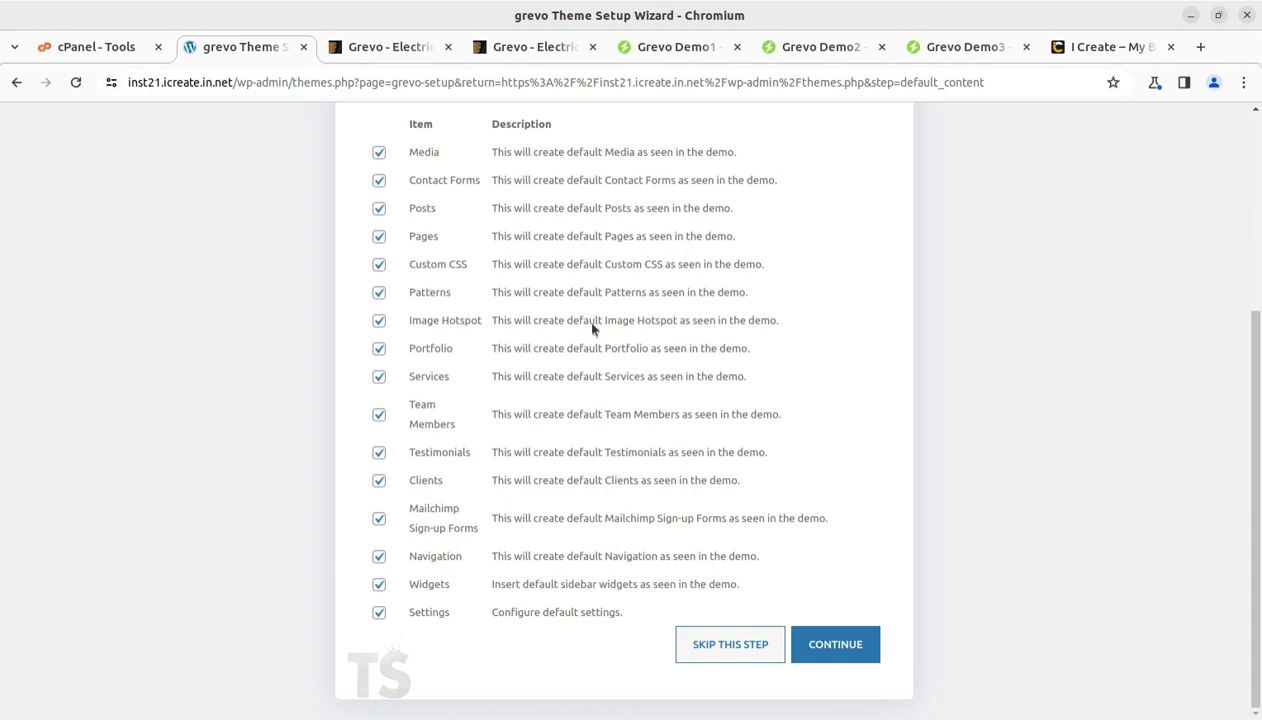
pyautogui.click(843, 647)
pyautogui.scroll(-3, 828, 626)
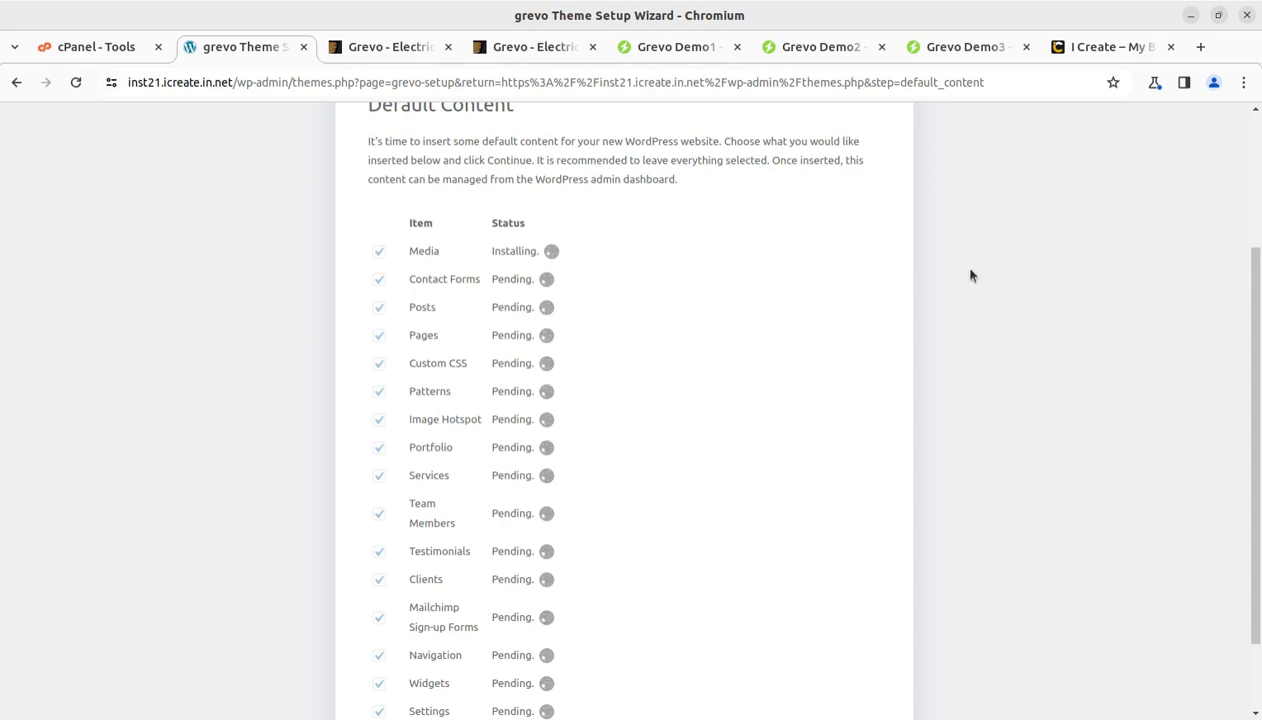
# Look over the home pages of the Grevo Demo1, Demo2 and Demo3 sites, ending on Demo1.
pyautogui.click(649, 56)
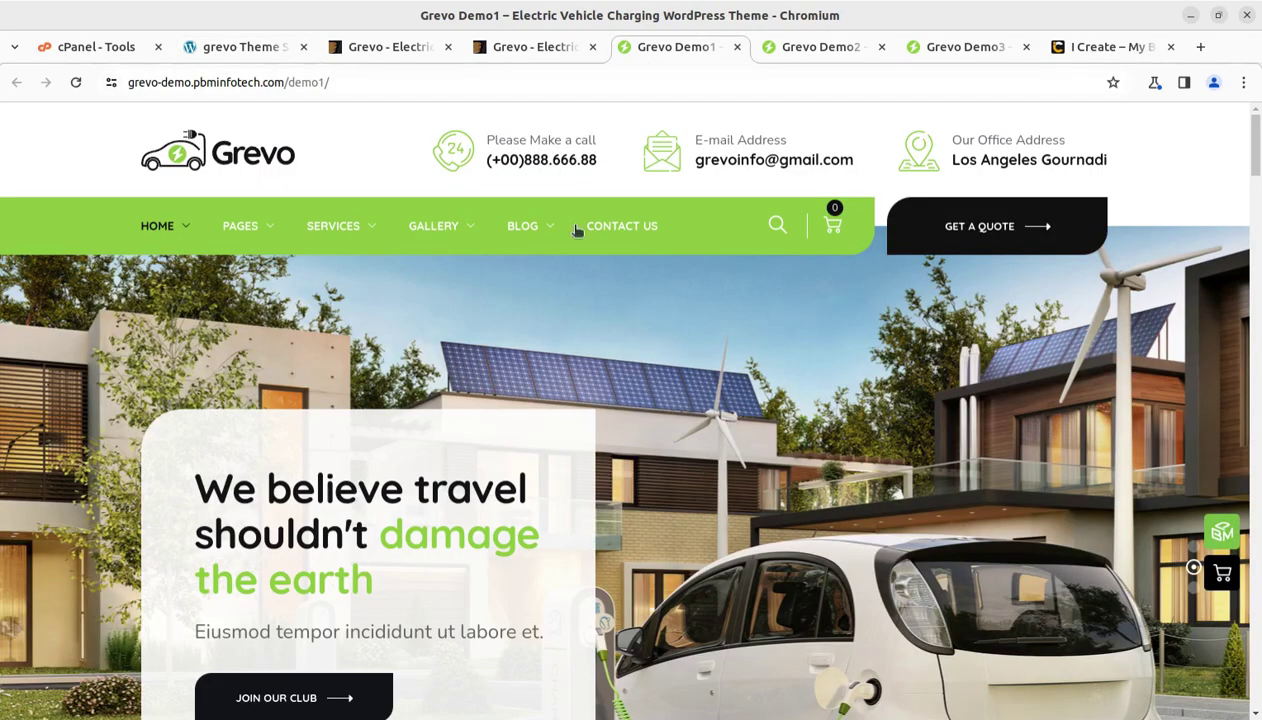
pyautogui.scroll(-2, 544, 484)
pyautogui.scroll(2, 544, 484)
pyautogui.scroll(-2, 828, 425)
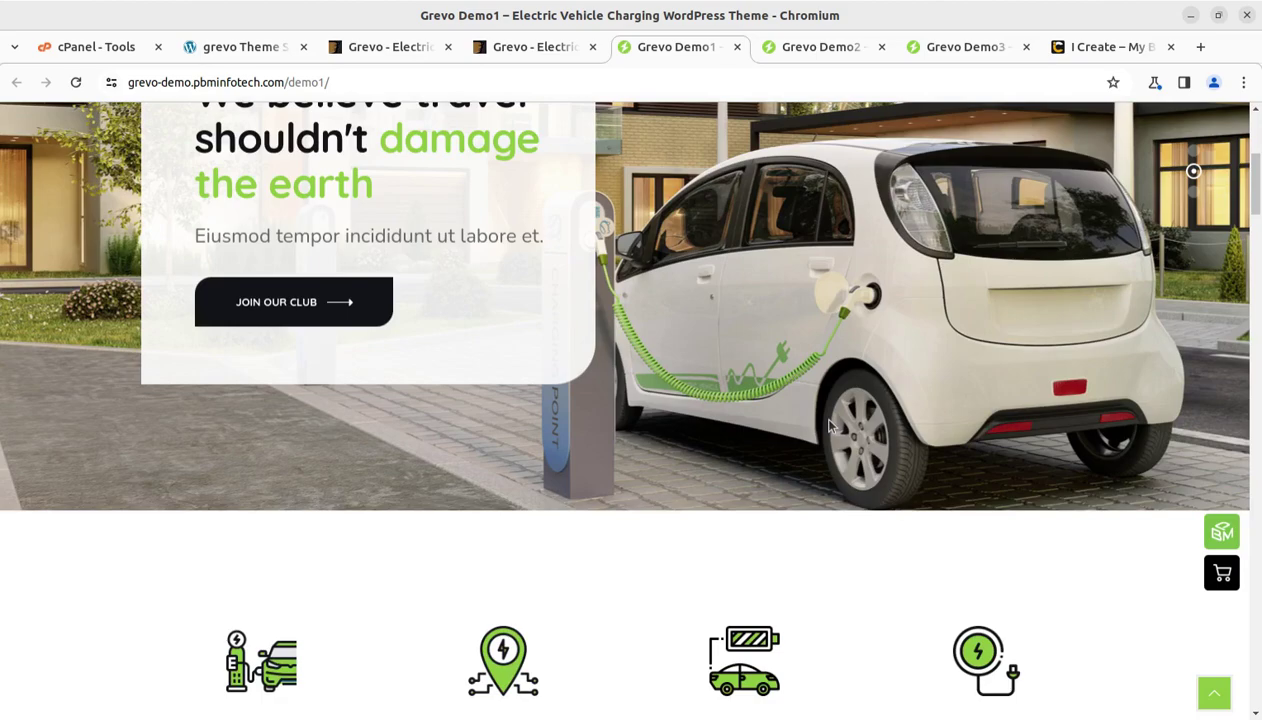
pyautogui.scroll(5, 829, 427)
pyautogui.scroll(-8, 711, 383)
pyautogui.click(822, 50)
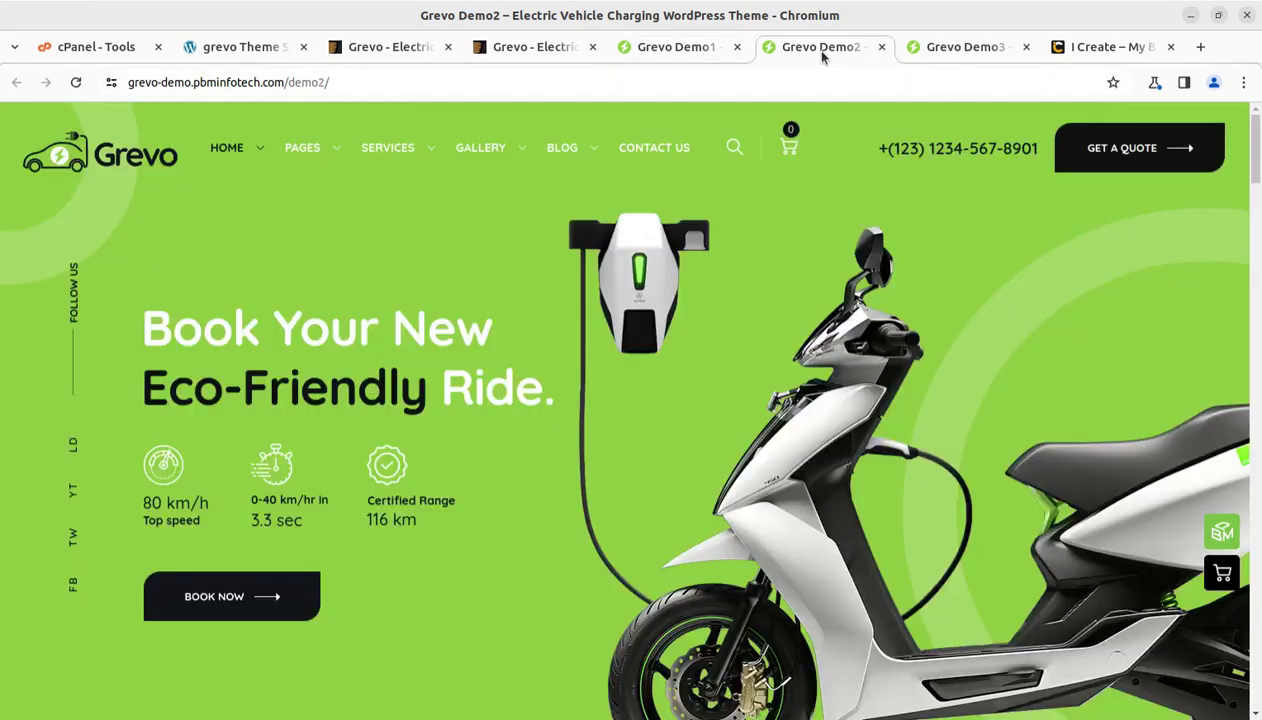
pyautogui.click(946, 50)
pyautogui.click(655, 48)
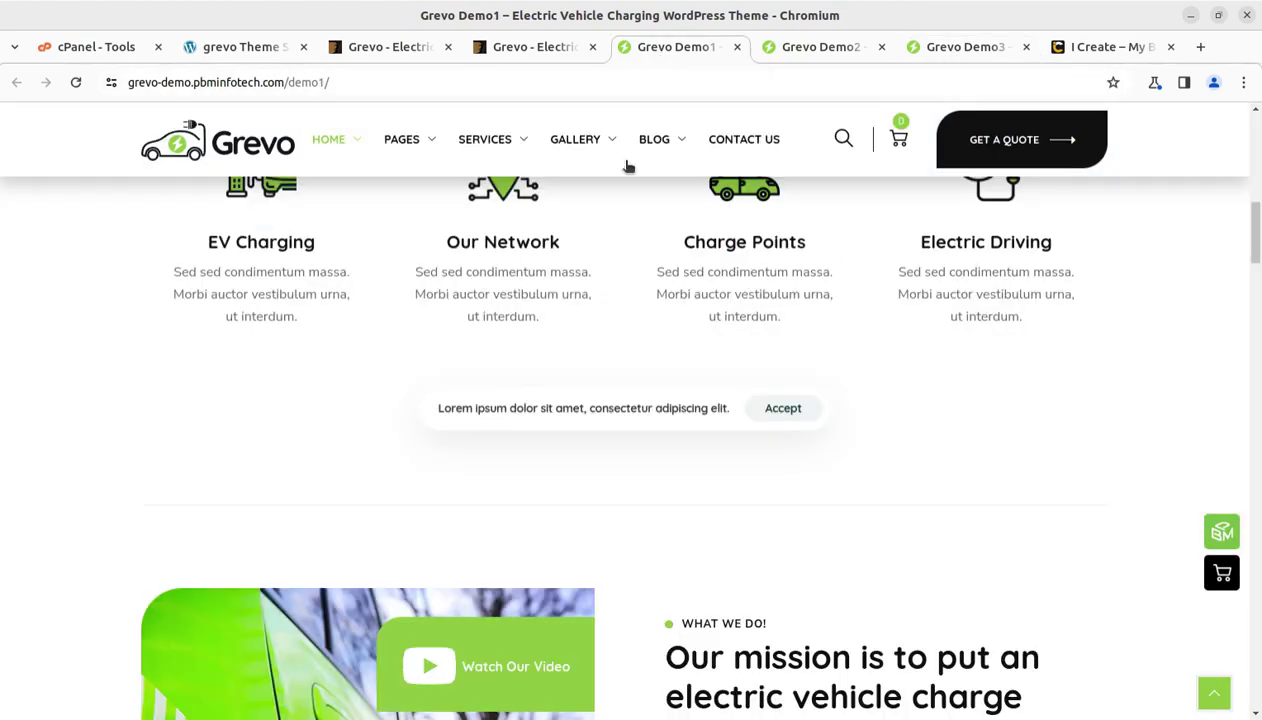
pyautogui.scroll(5, 480, 484)
pyautogui.scroll(4, 285, 380)
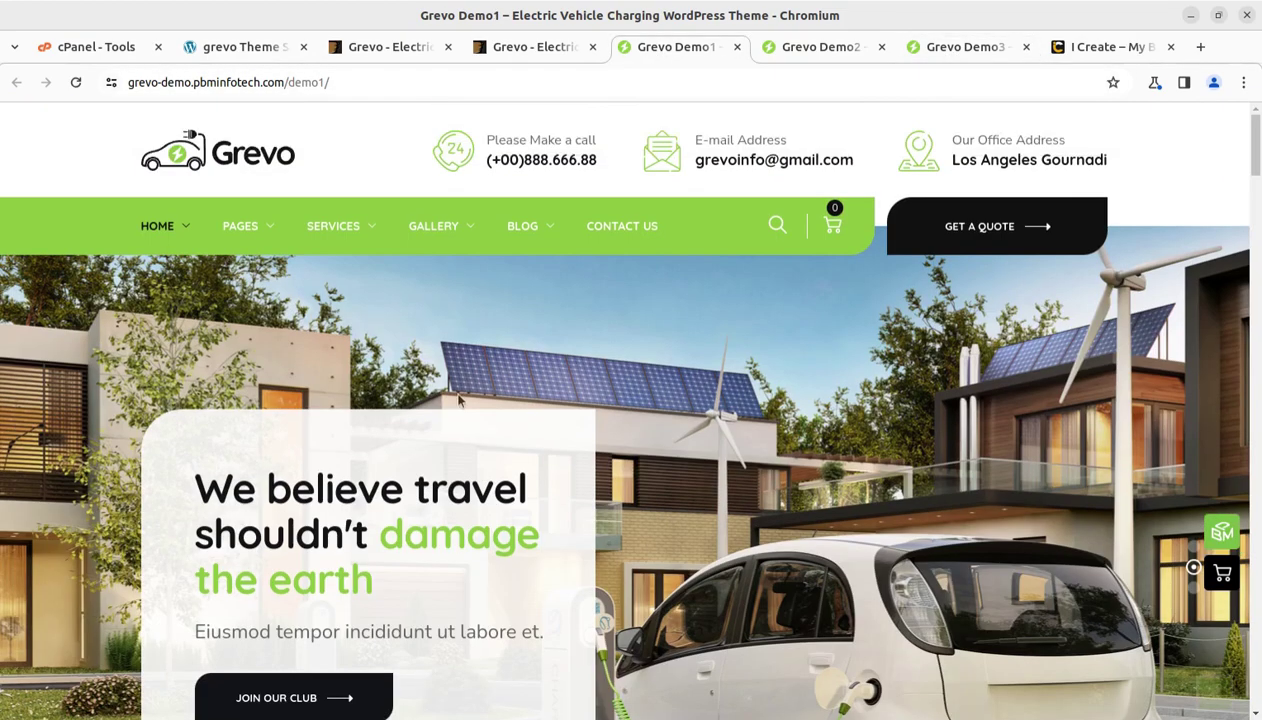
# Open the Our Plans page of the Grevo Demo1 site and look through its sections.
pyautogui.moveTo(232, 238)
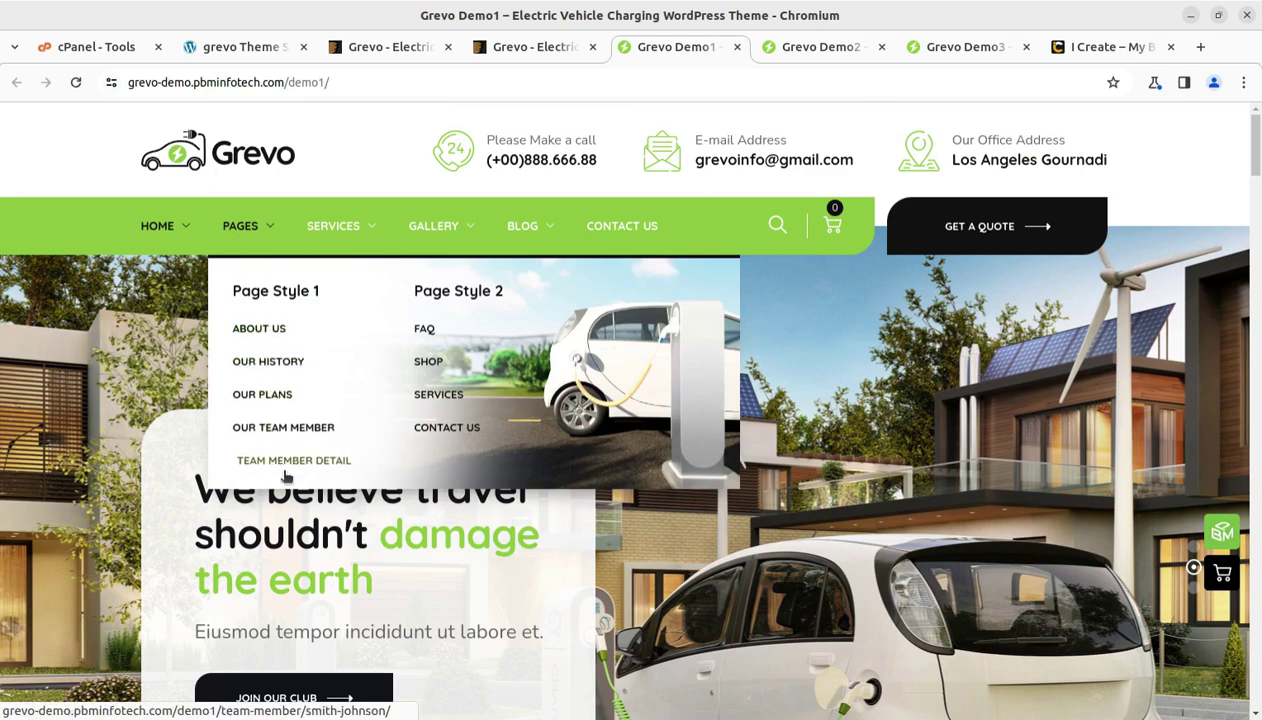
pyautogui.click(270, 396)
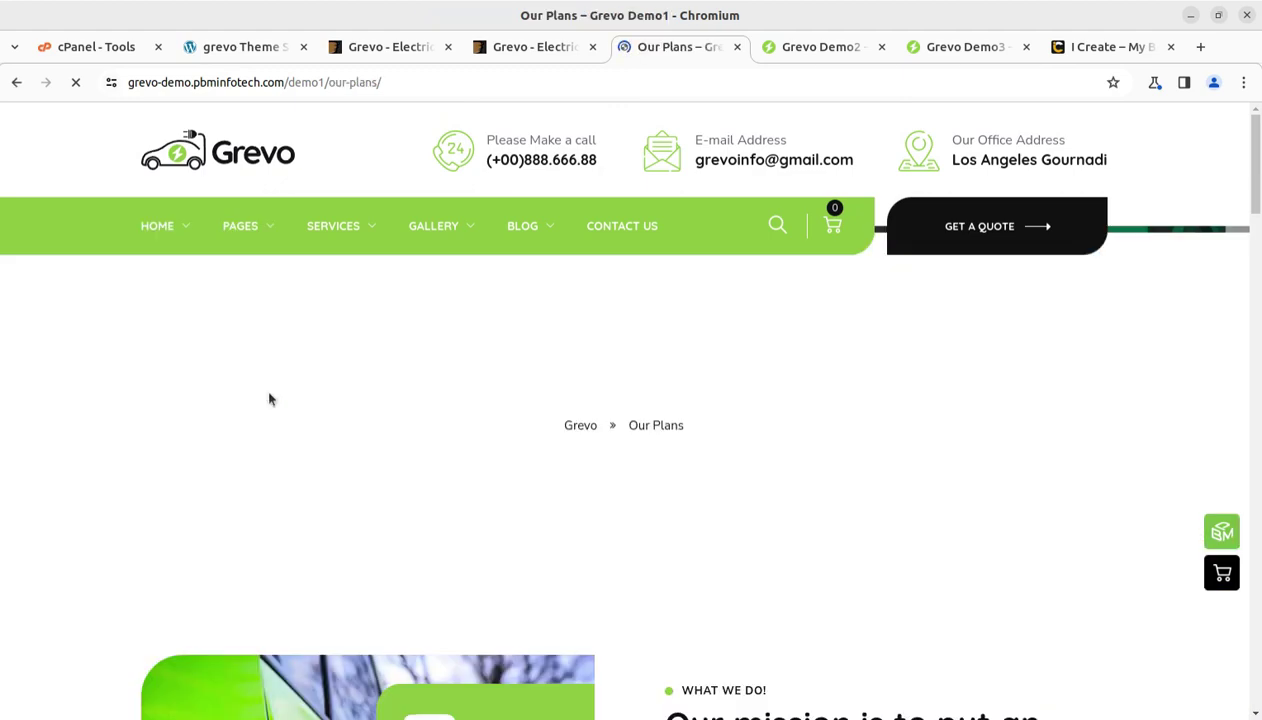
pyautogui.scroll(-4, 813, 453)
pyautogui.scroll(-2, 813, 453)
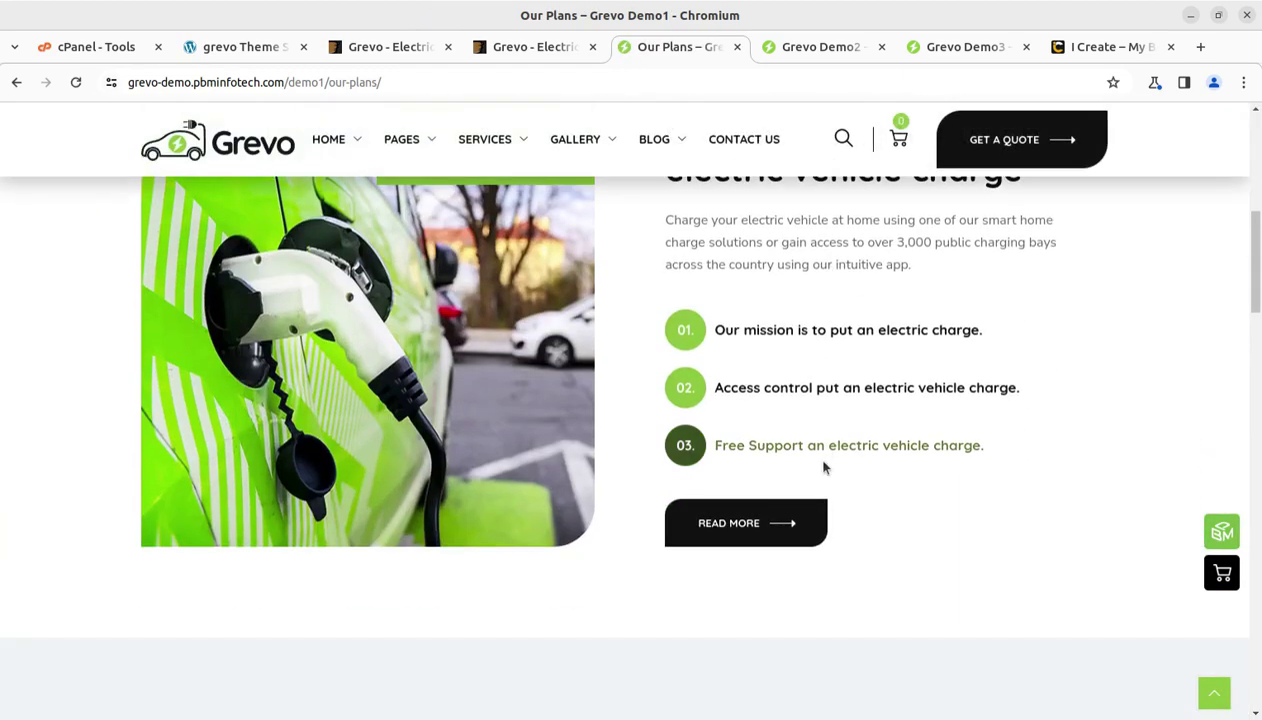
pyautogui.scroll(1, 800, 465)
pyautogui.scroll(-6, 690, 470)
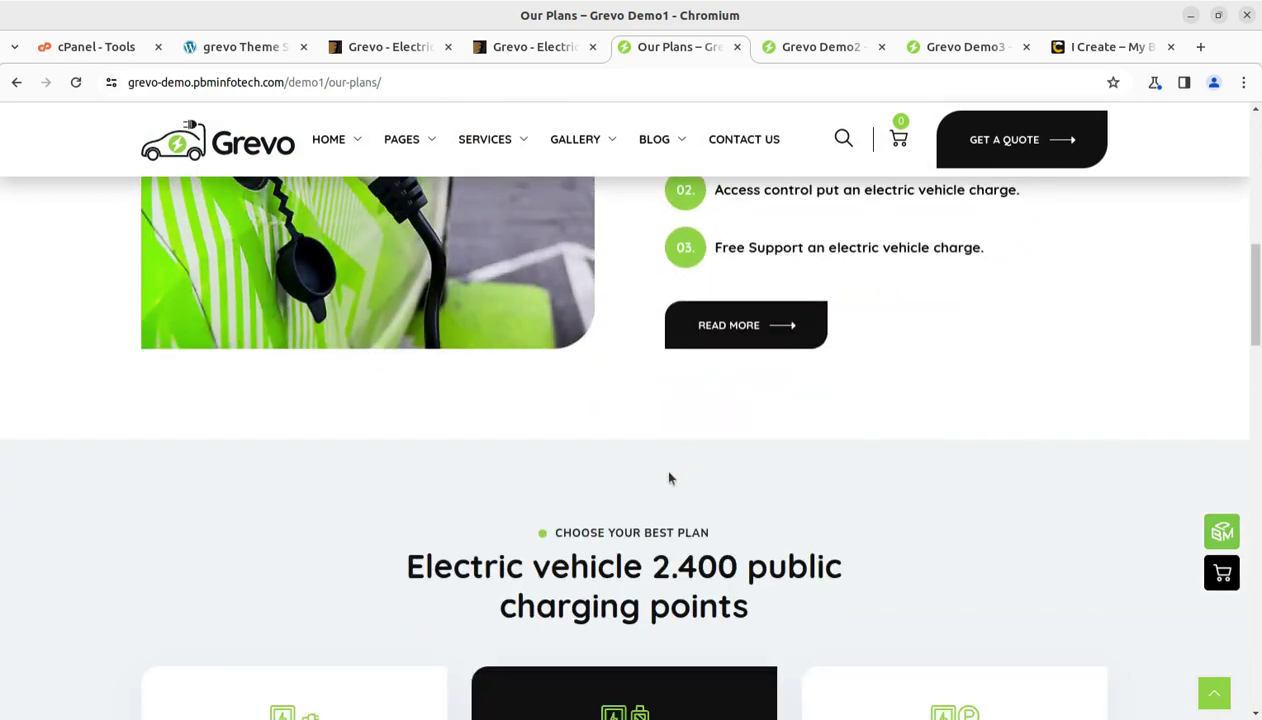
pyautogui.scroll(-12, 668, 482)
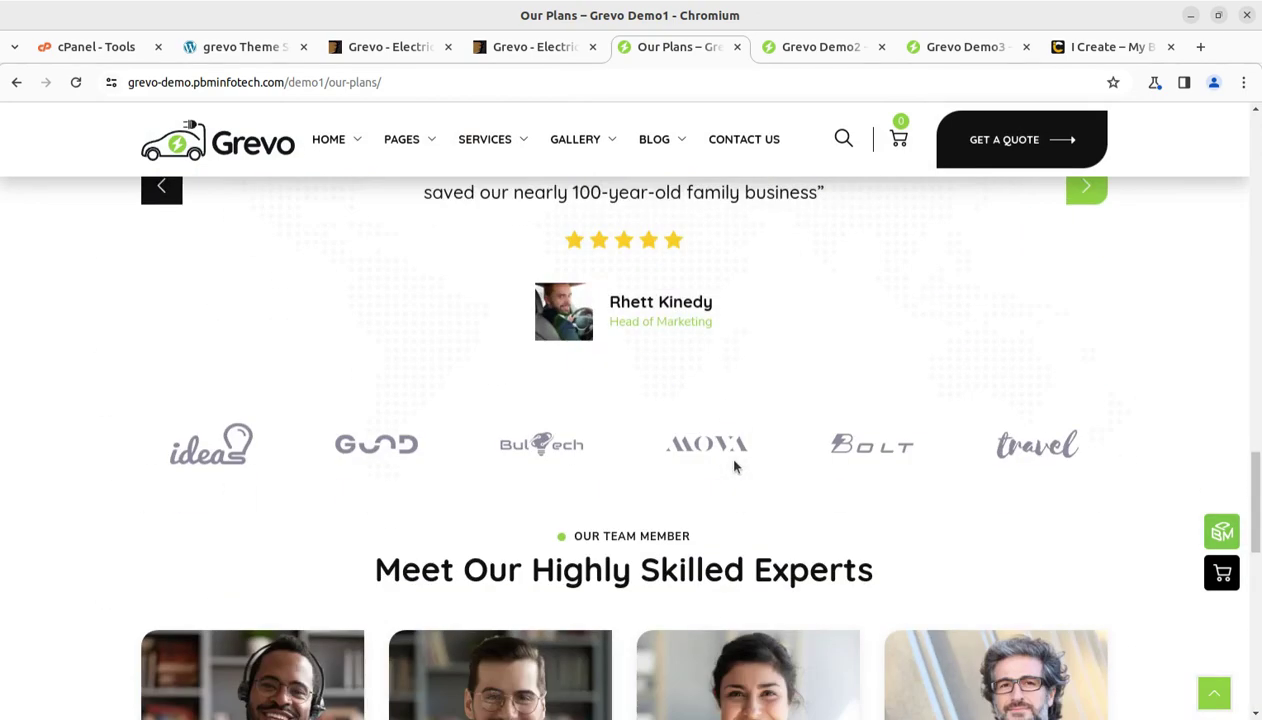
# Finish viewing the Our Plans page, and look through the About Us page of the Grevo Demo1 site.
pyautogui.scroll(-5, 735, 466)
pyautogui.scroll(6, 665, 386)
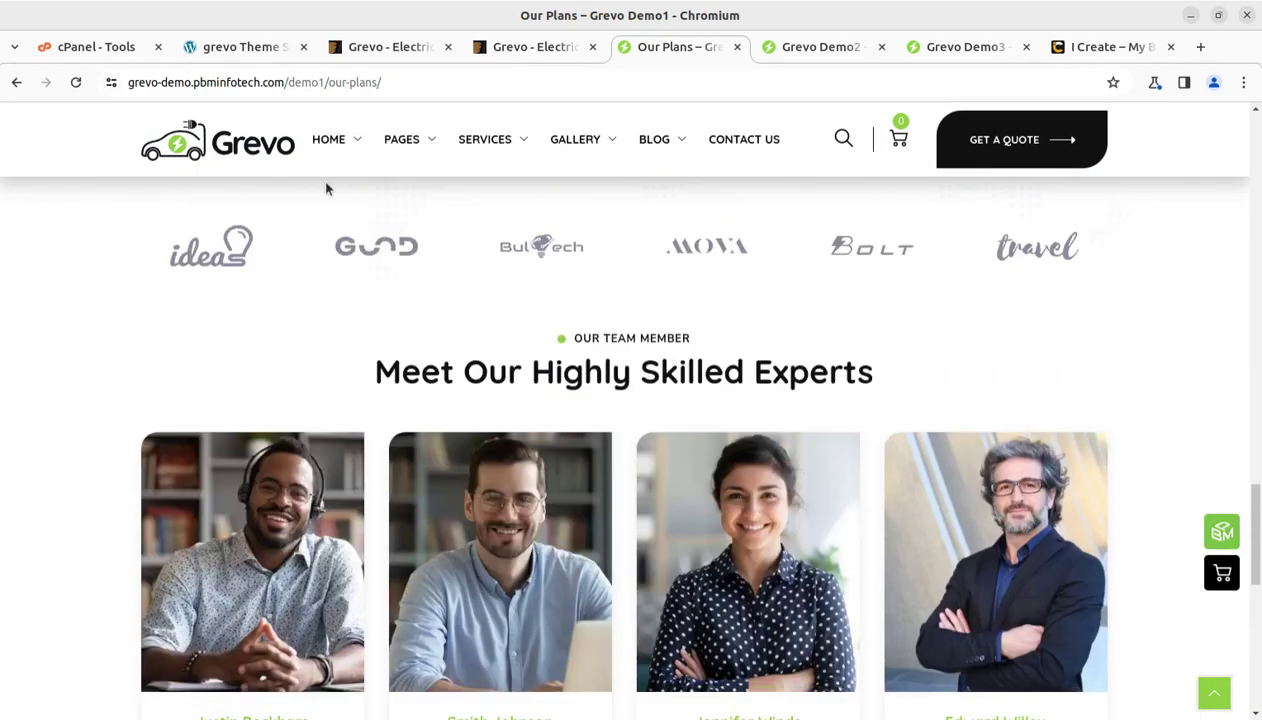
pyautogui.moveTo(408, 140)
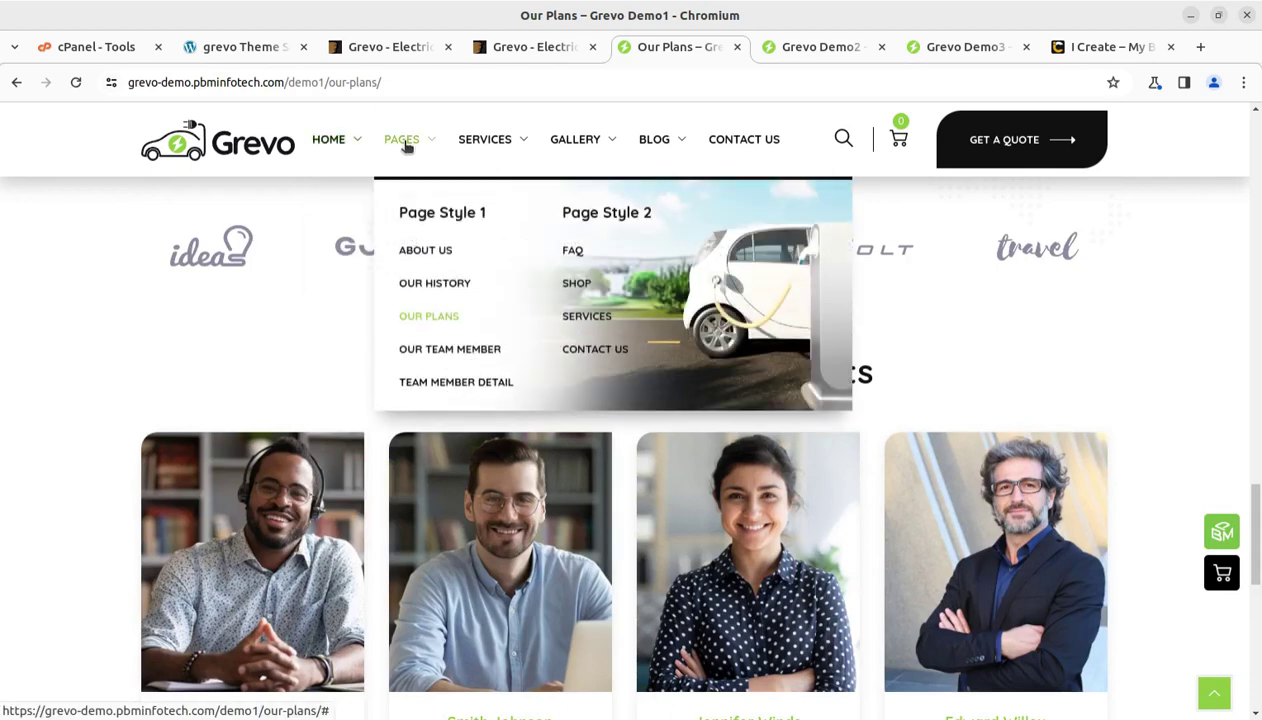
pyautogui.click(430, 262)
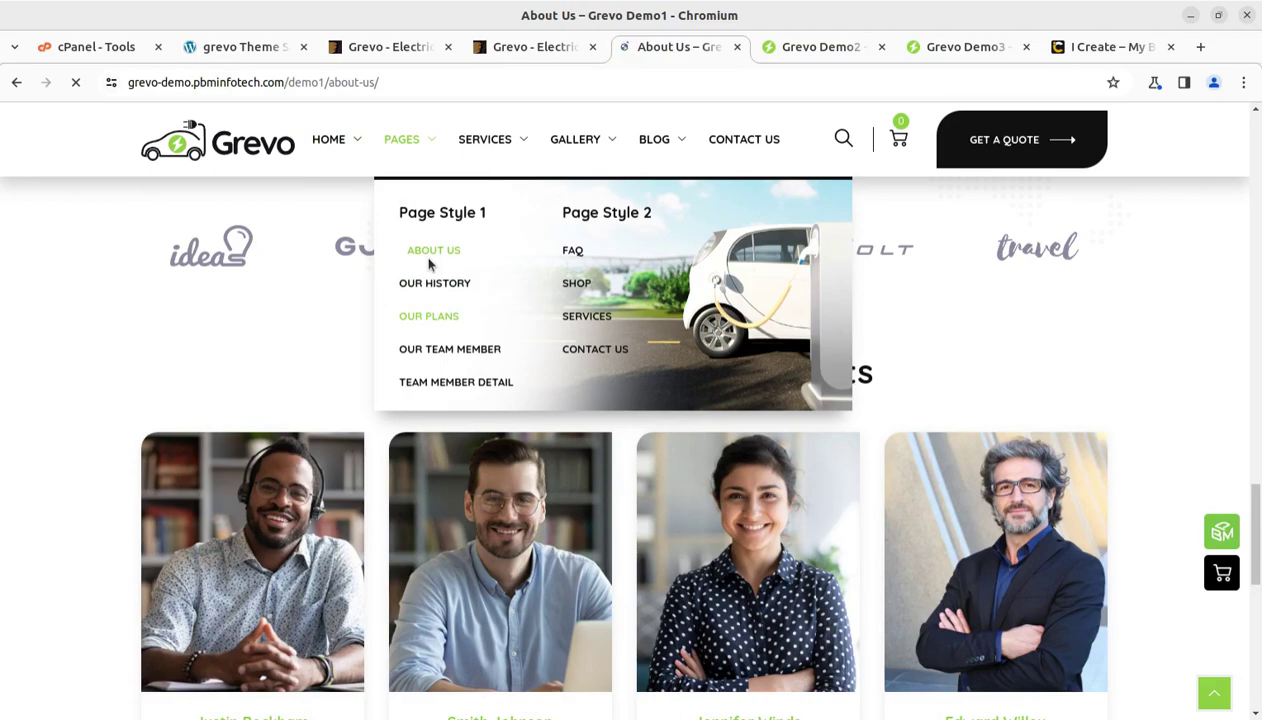
pyautogui.scroll(-7, 625, 383)
pyautogui.scroll(3, 634, 398)
pyautogui.scroll(-6, 596, 397)
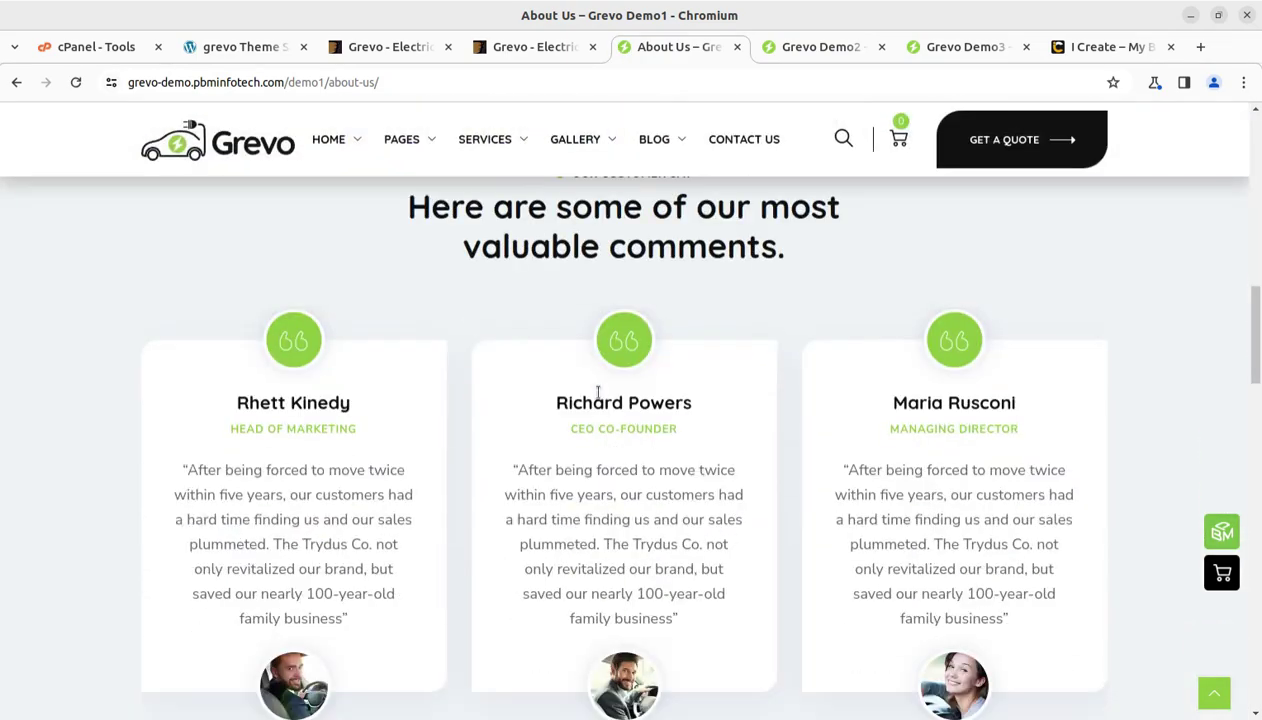
pyautogui.scroll(-4, 598, 391)
# Open the Services page listed under Page Style 2 of the Grevo Demo1 site and look over its service cards.
pyautogui.moveTo(415, 139)
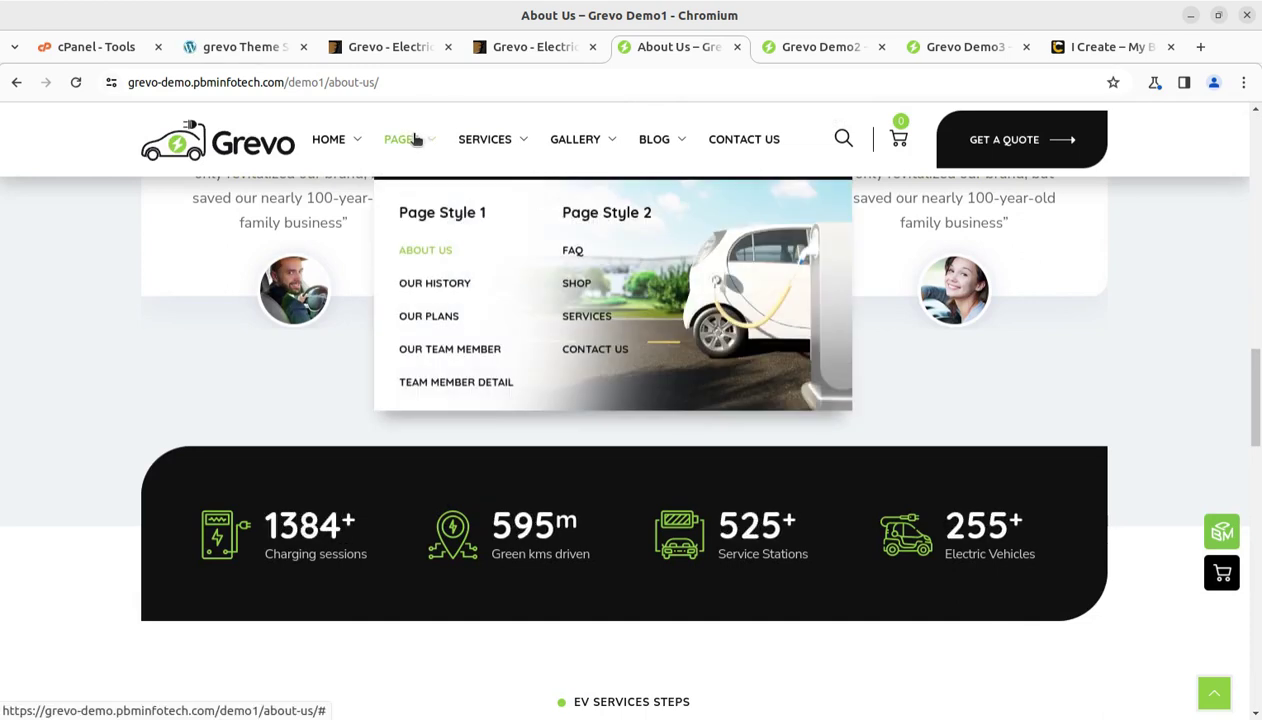
pyautogui.click(577, 313)
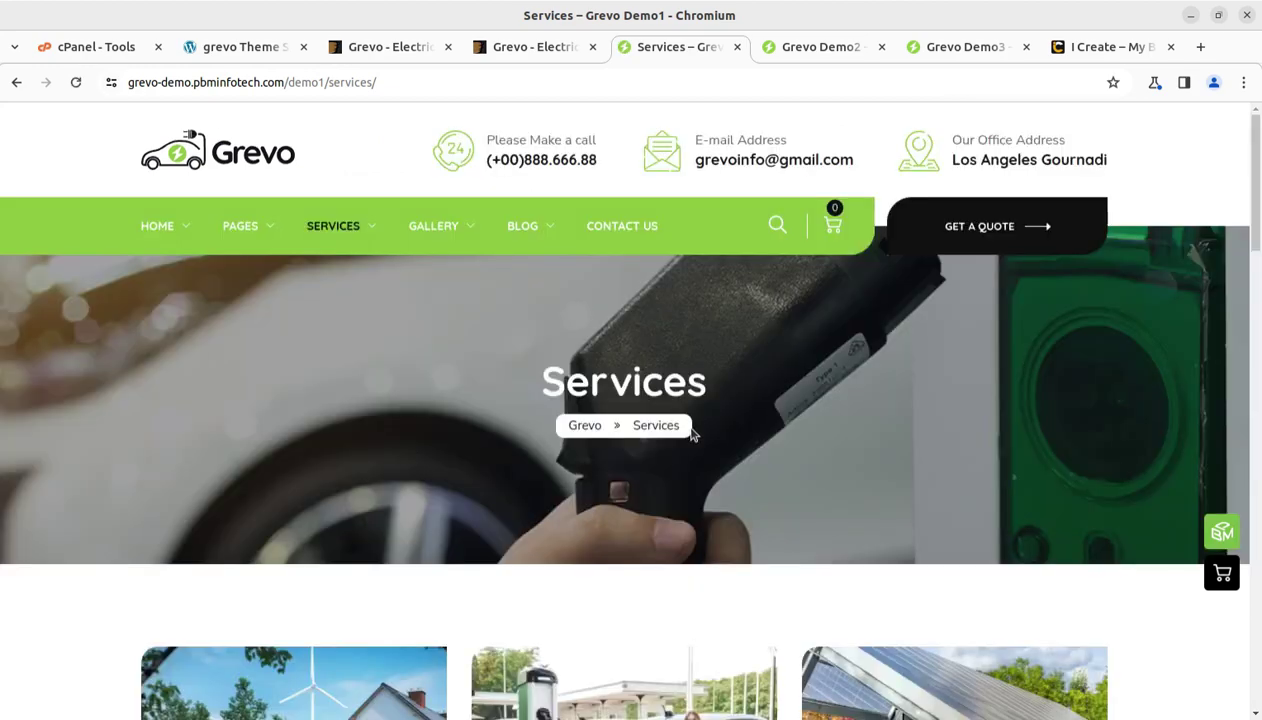
pyautogui.scroll(-8, 690, 430)
pyautogui.scroll(3, 690, 430)
# Open the Home Charging service page of the demo site and look through it down to the footer.
pyautogui.moveTo(509, 146)
pyautogui.click(509, 219)
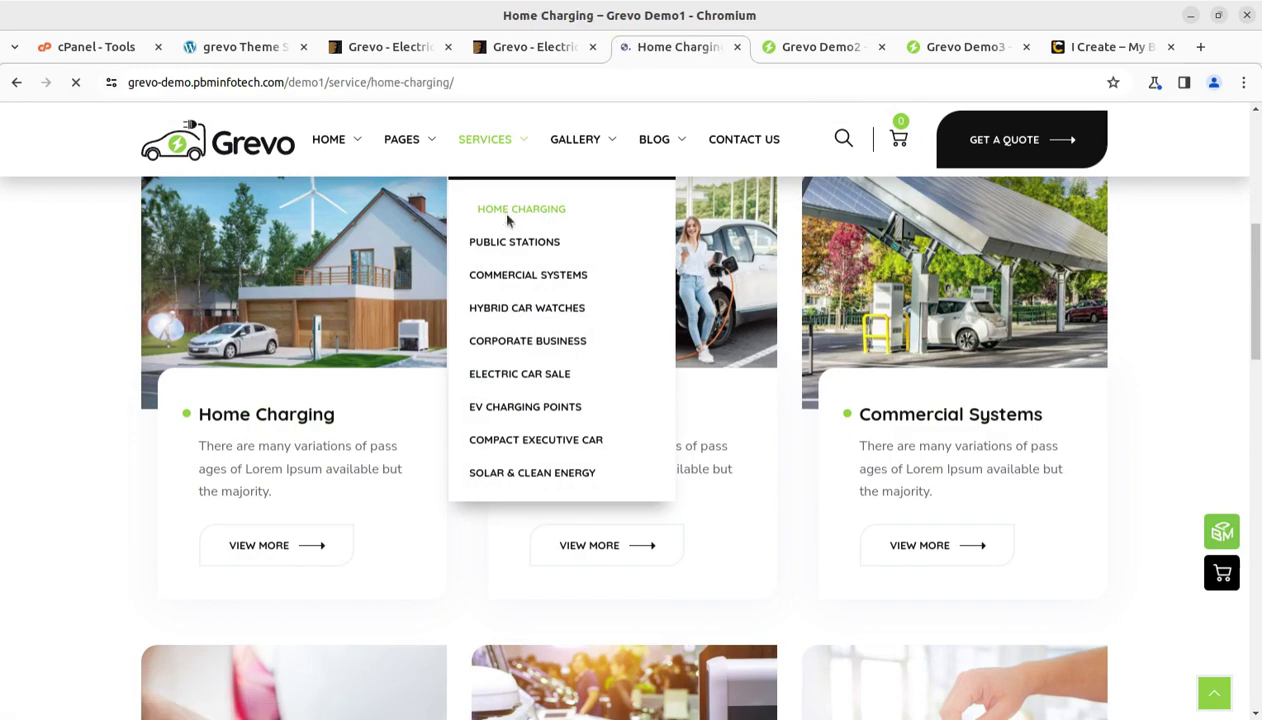
pyautogui.scroll(-8, 792, 431)
pyautogui.scroll(-12, 792, 431)
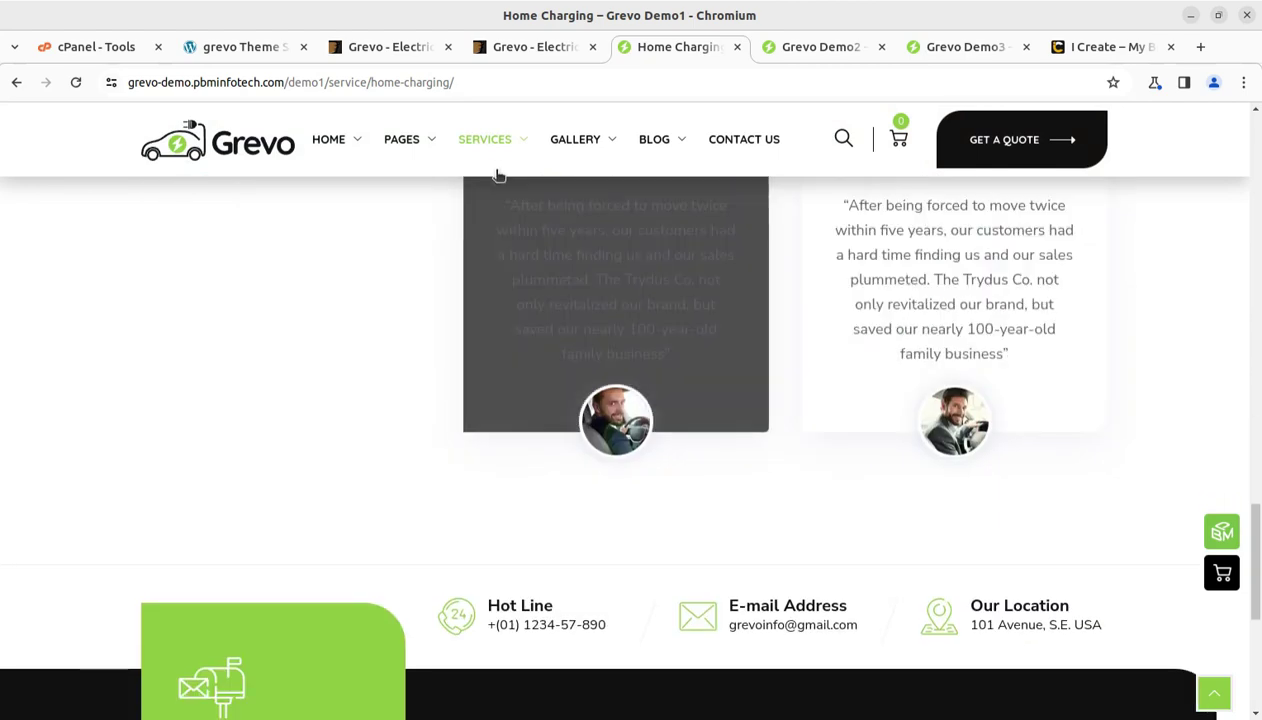
# Look over the EV Charging Points service page, and switch to Home Charging through the page's own service list.
pyautogui.moveTo(498, 146)
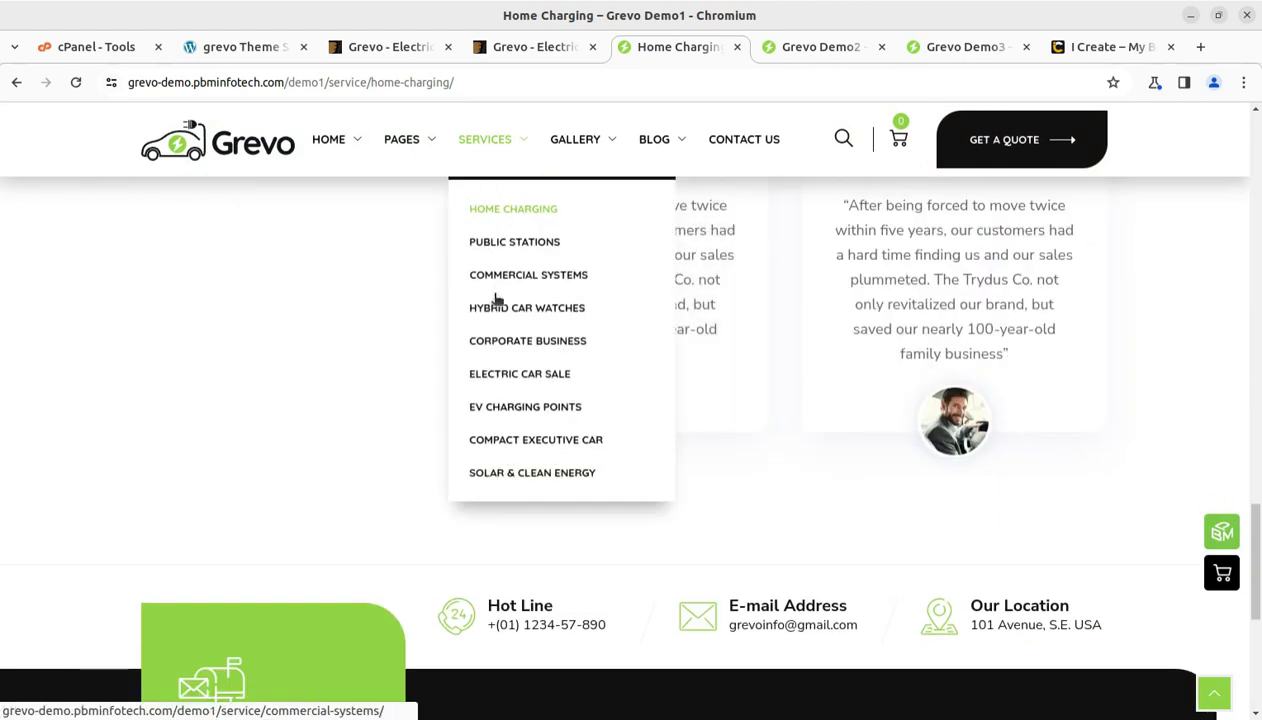
pyautogui.click(494, 414)
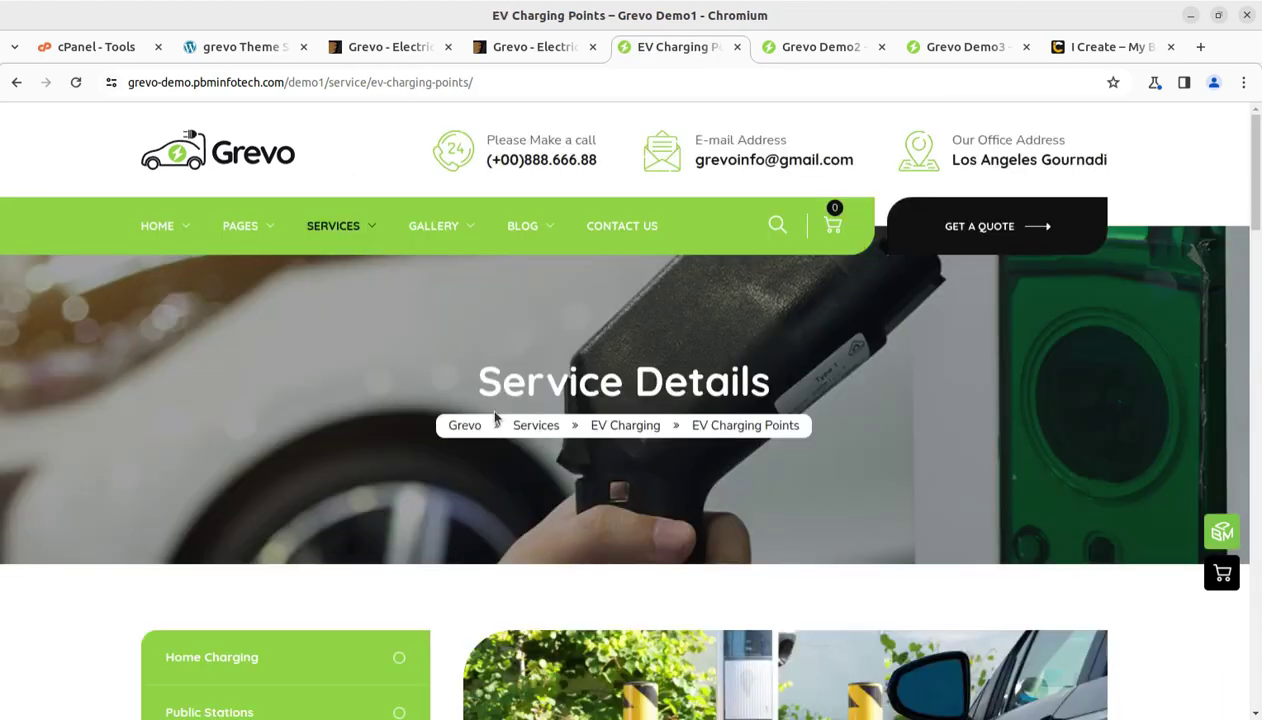
pyautogui.scroll(-5, 425, 428)
pyautogui.scroll(-2, 400, 422)
pyautogui.scroll(3, 369, 417)
pyautogui.click(237, 318)
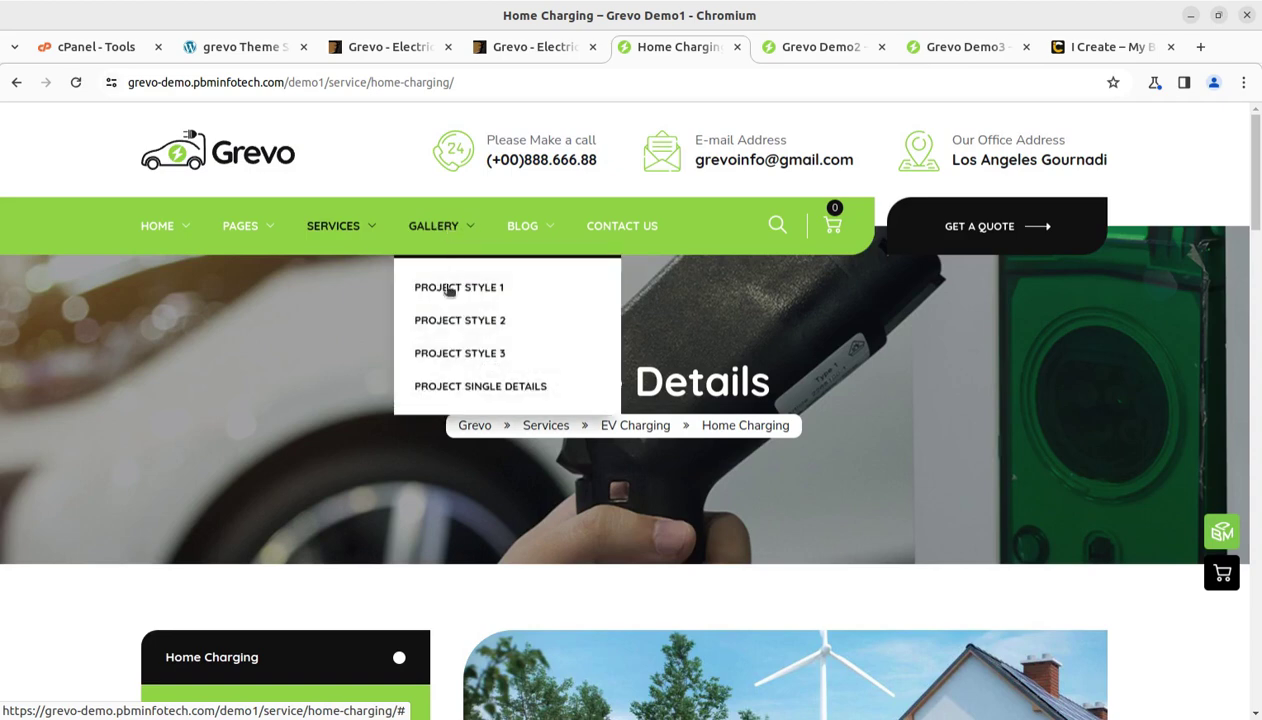
# Follow the demo site's quote request link to the Contact Us page and look over its message form.
pyautogui.click(981, 226)
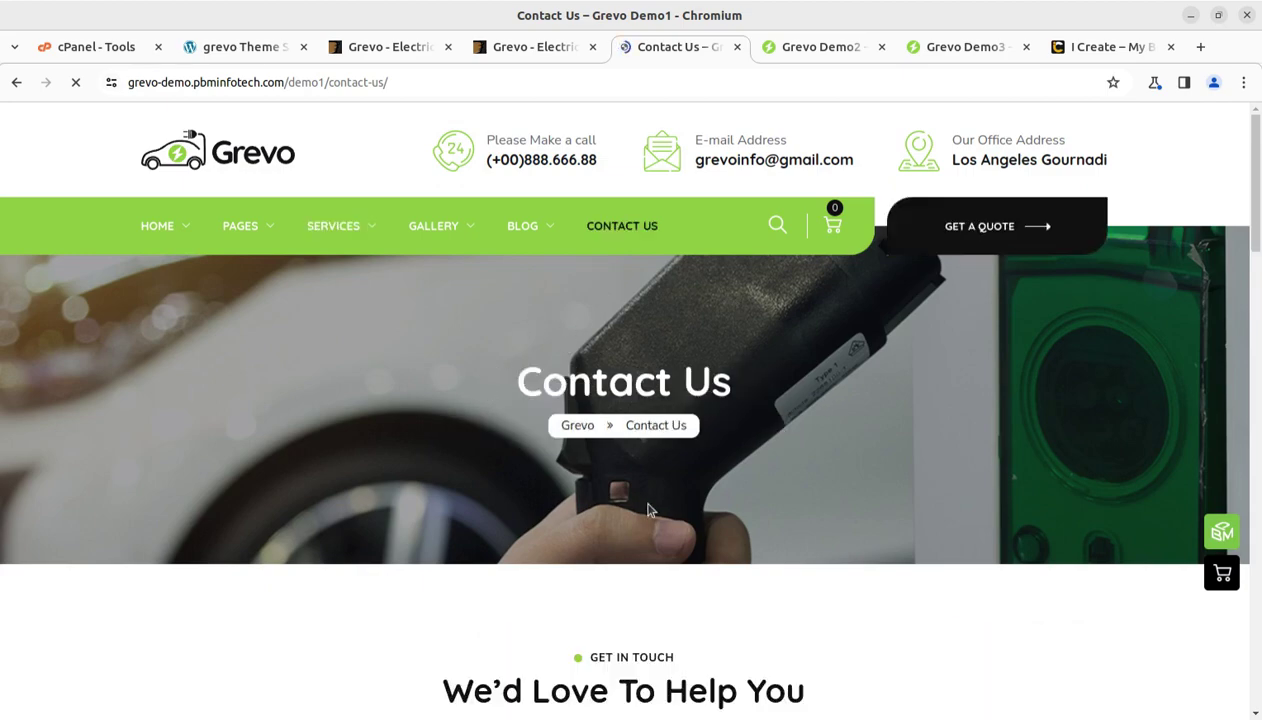
pyautogui.scroll(-10, 650, 500)
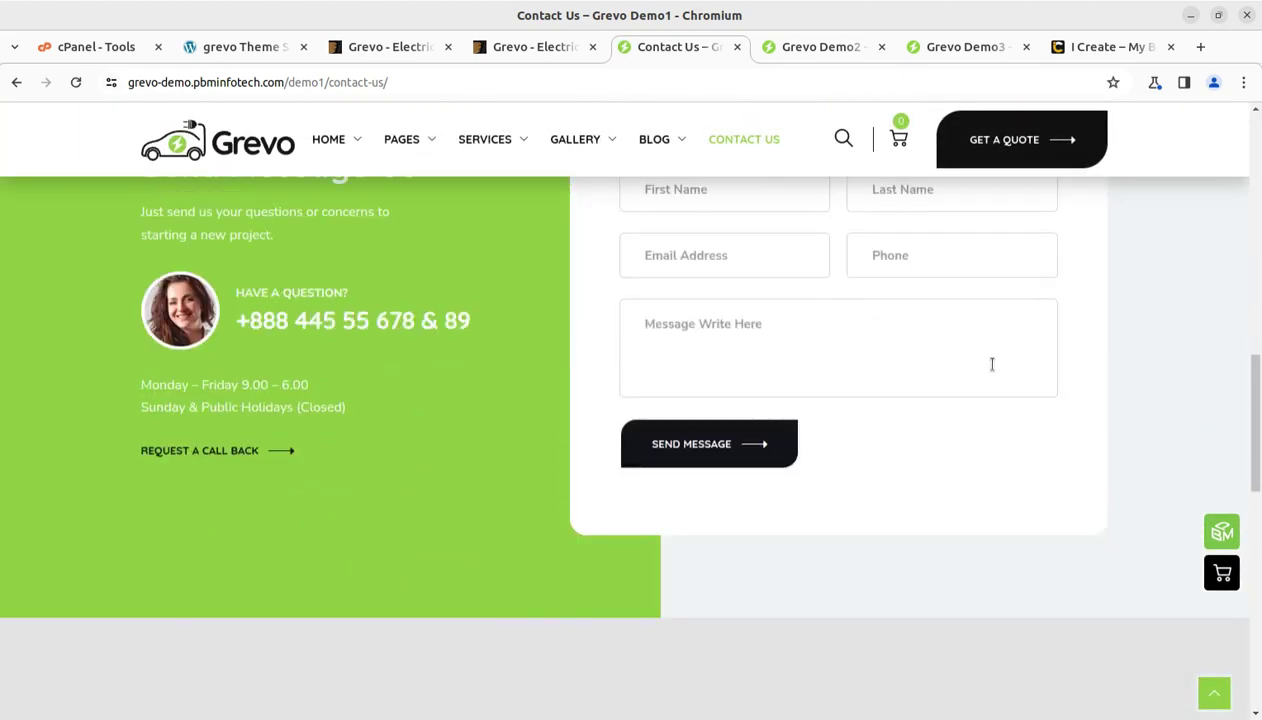
pyautogui.scroll(3, 1000, 200)
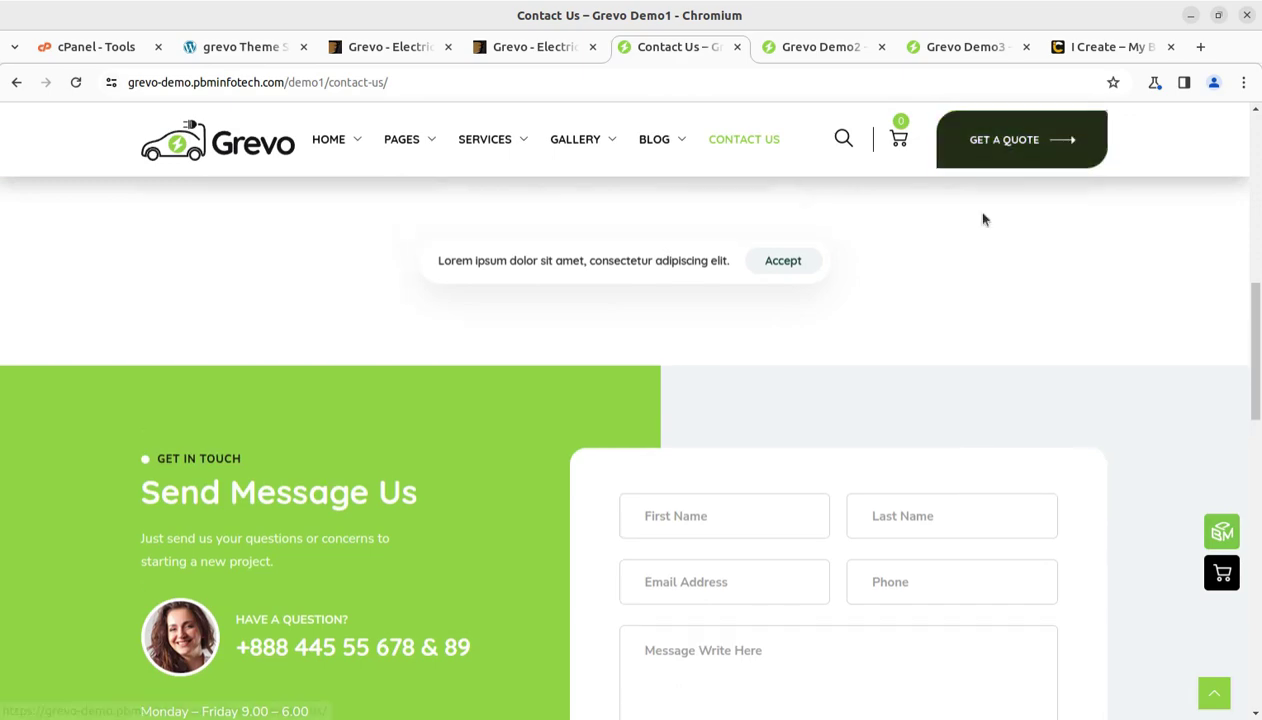
pyautogui.scroll(9, 983, 219)
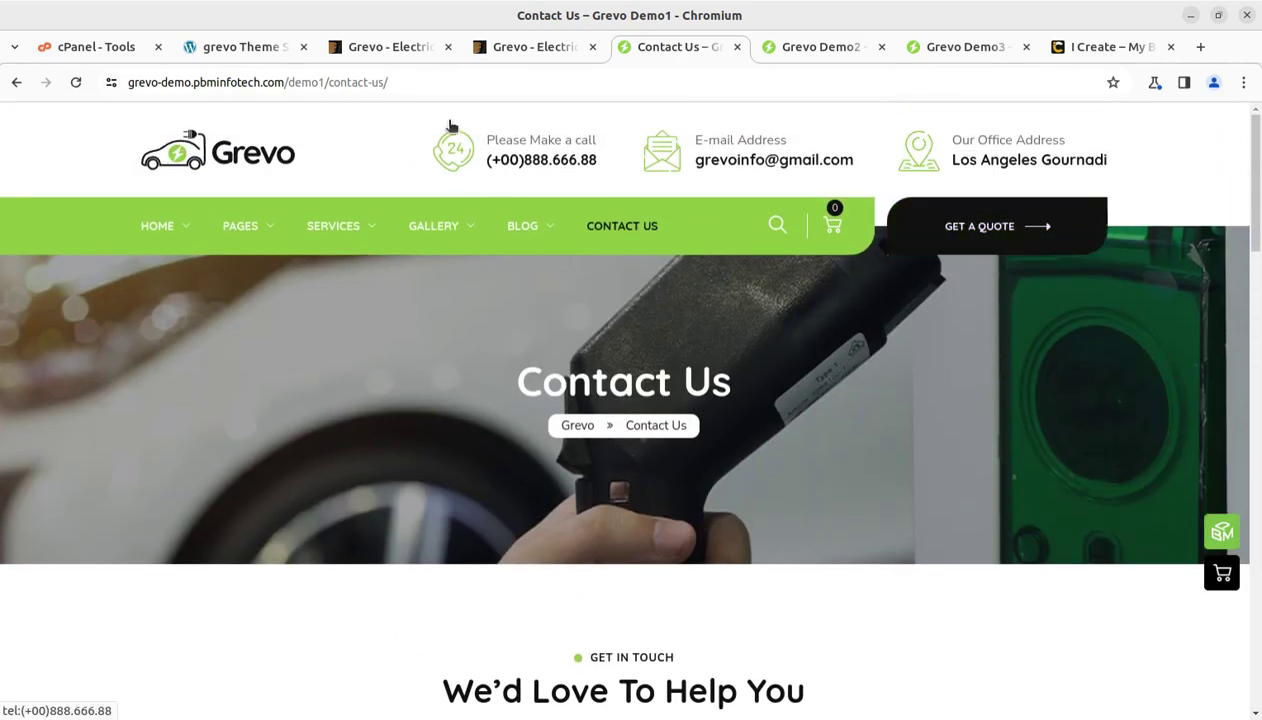
# Return to the Grevo Demo1 home page and look through it from the hero banner to the mission section.
pyautogui.click(250, 155)
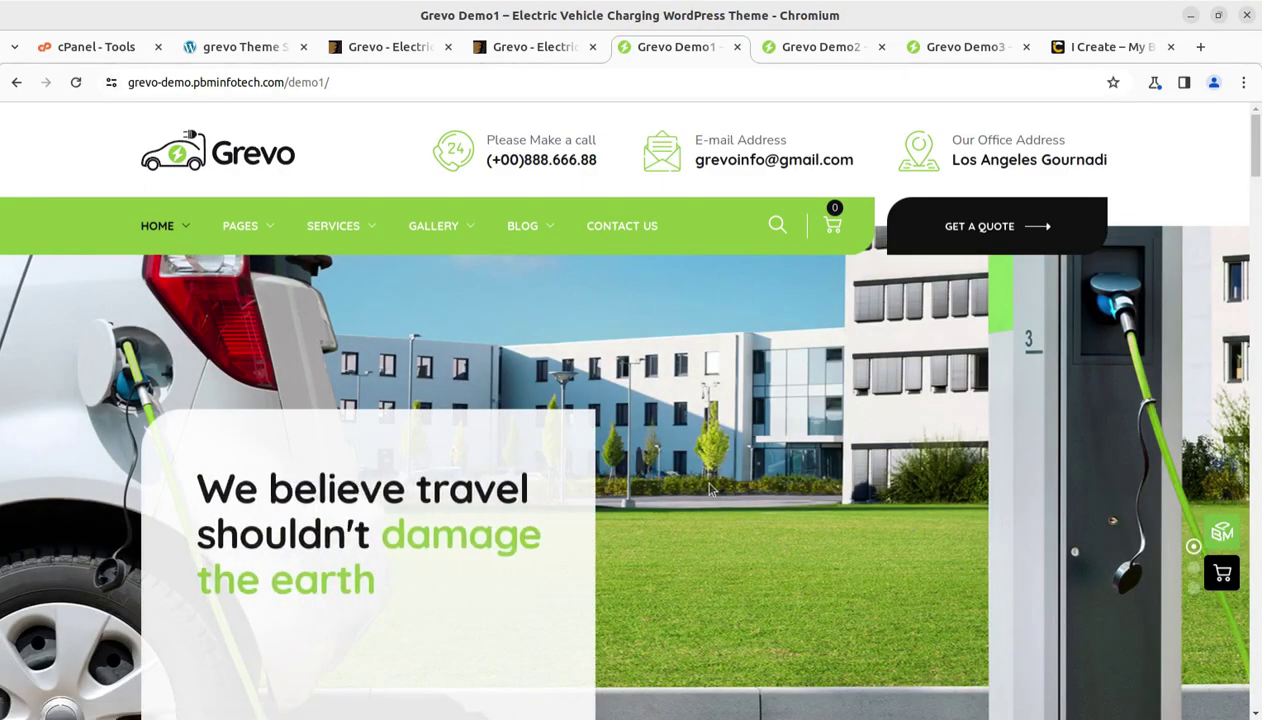
pyautogui.scroll(-2, 975, 518)
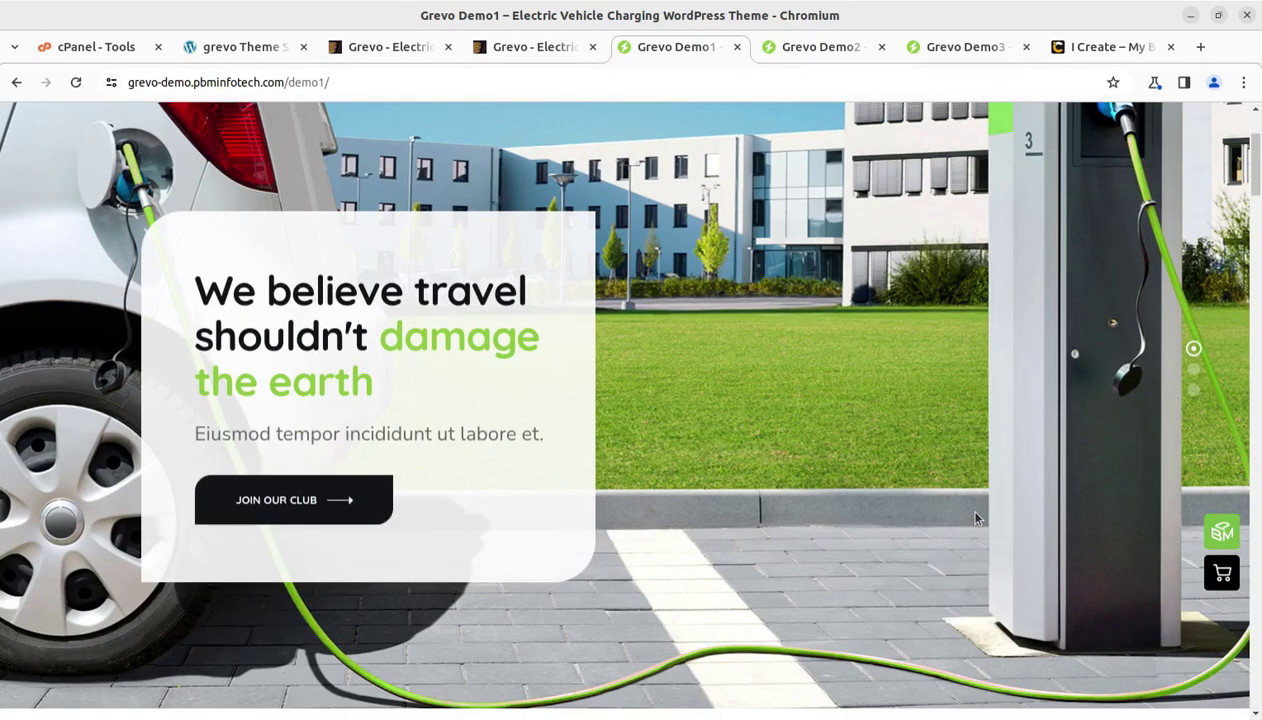
pyautogui.scroll(-5, 920, 526)
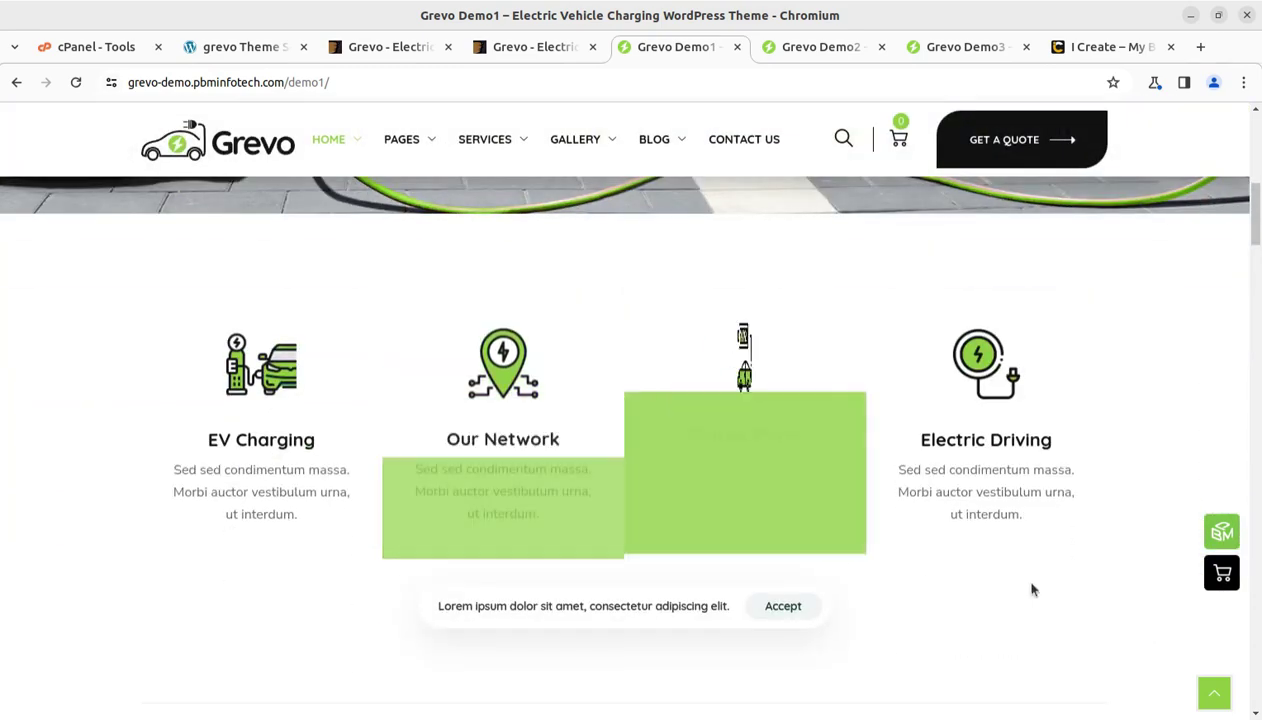
pyautogui.scroll(-1, 1098, 605)
pyautogui.scroll(-3, 1098, 605)
pyautogui.scroll(-3, 588, 463)
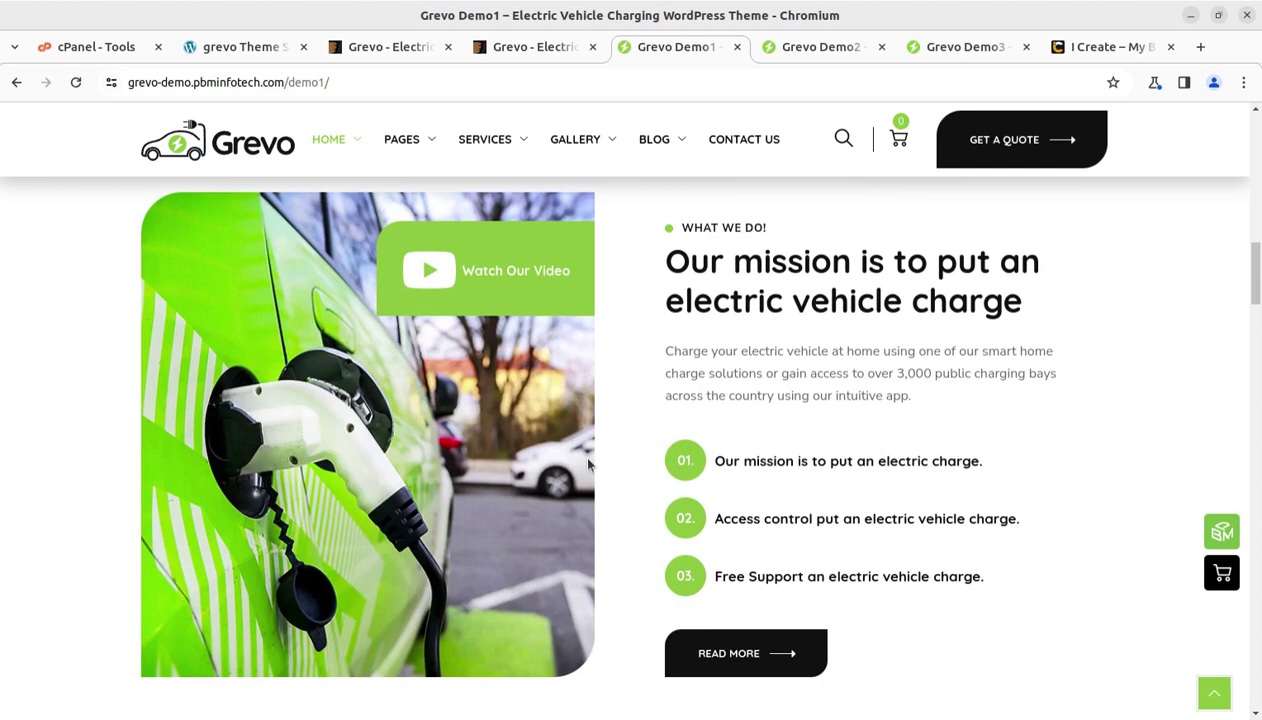
# Look at the I Create website, and check the Grevo theme's name on its ThemeForest item page.
pyautogui.click(1080, 50)
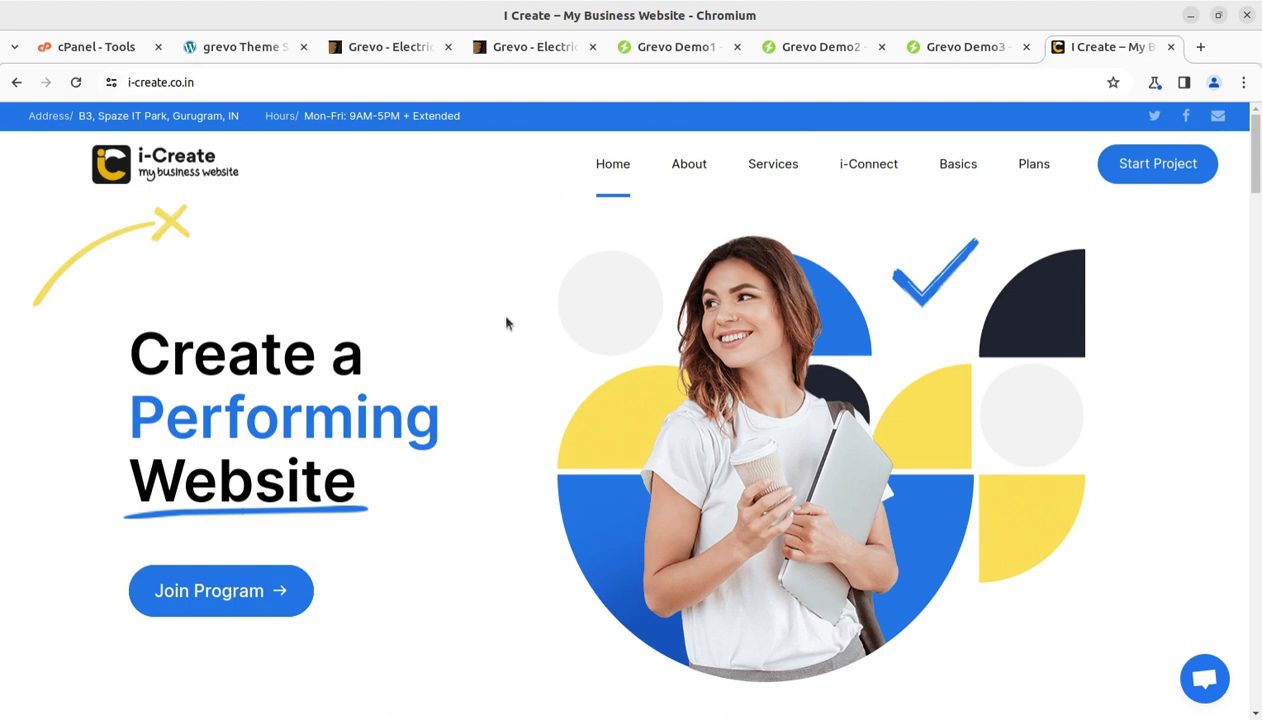
pyautogui.click(366, 50)
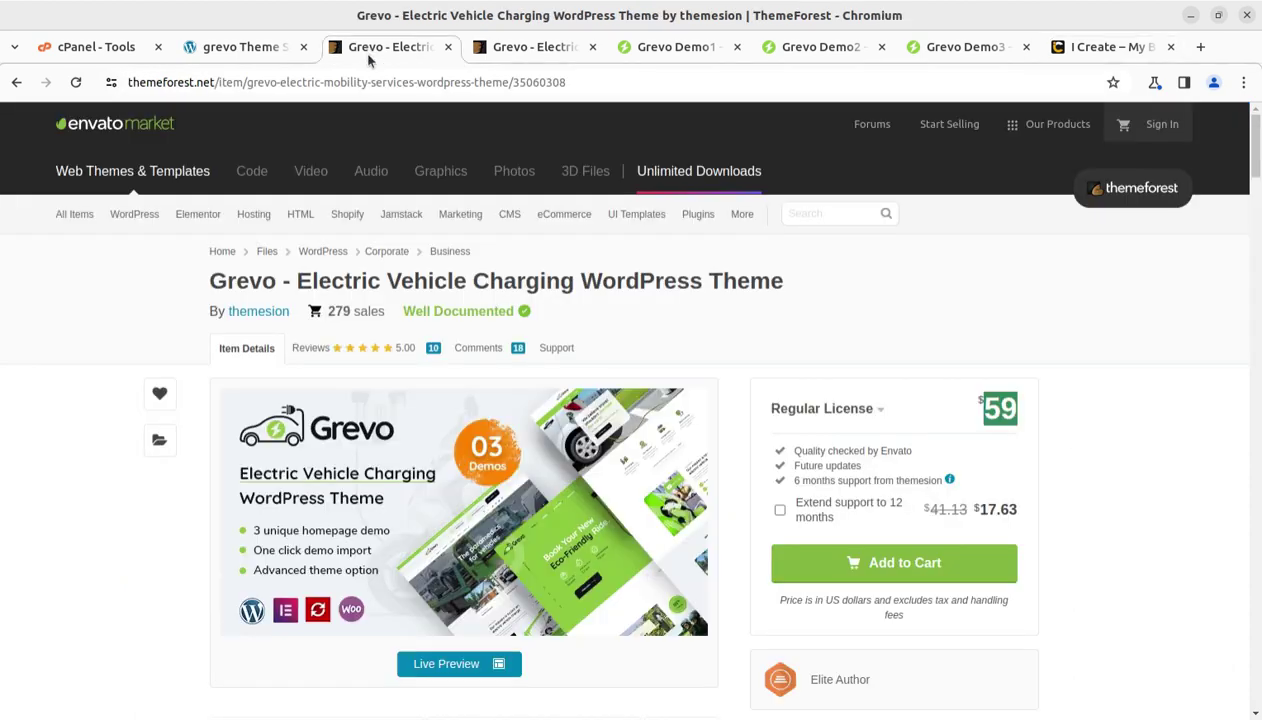
pyautogui.moveTo(210, 282); pyautogui.dragTo(285, 287)
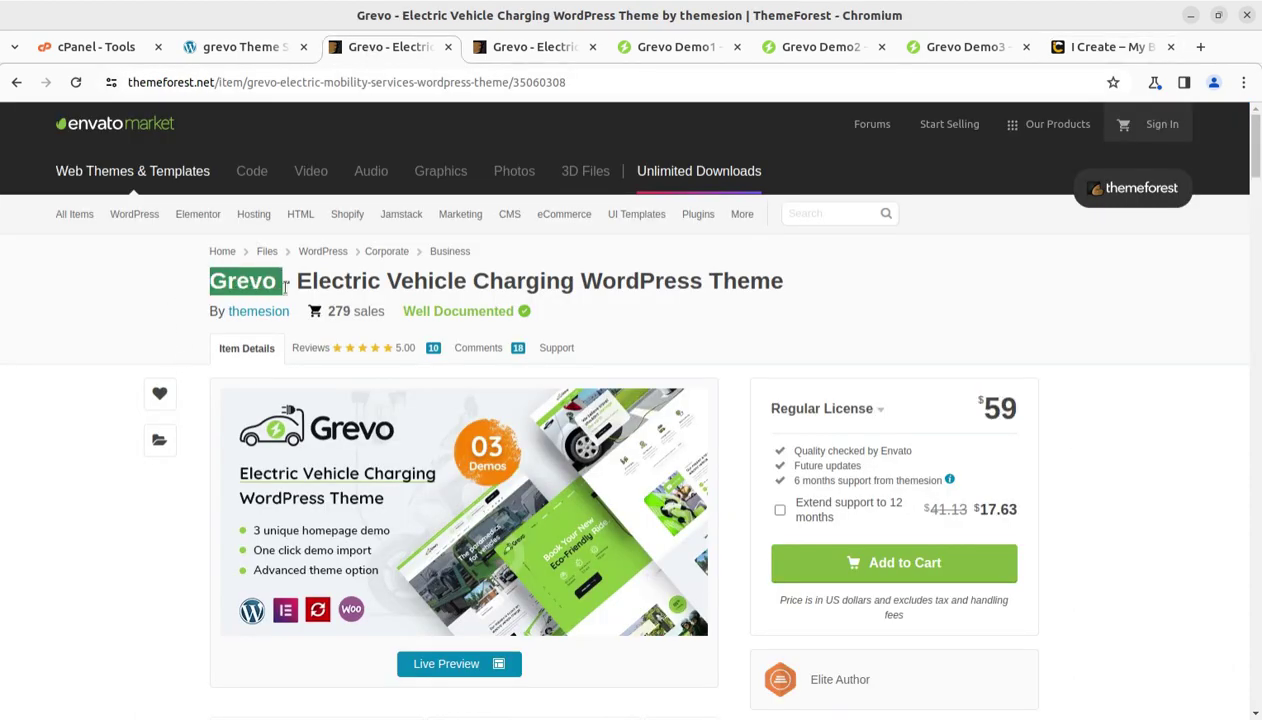
pyautogui.click(201, 313)
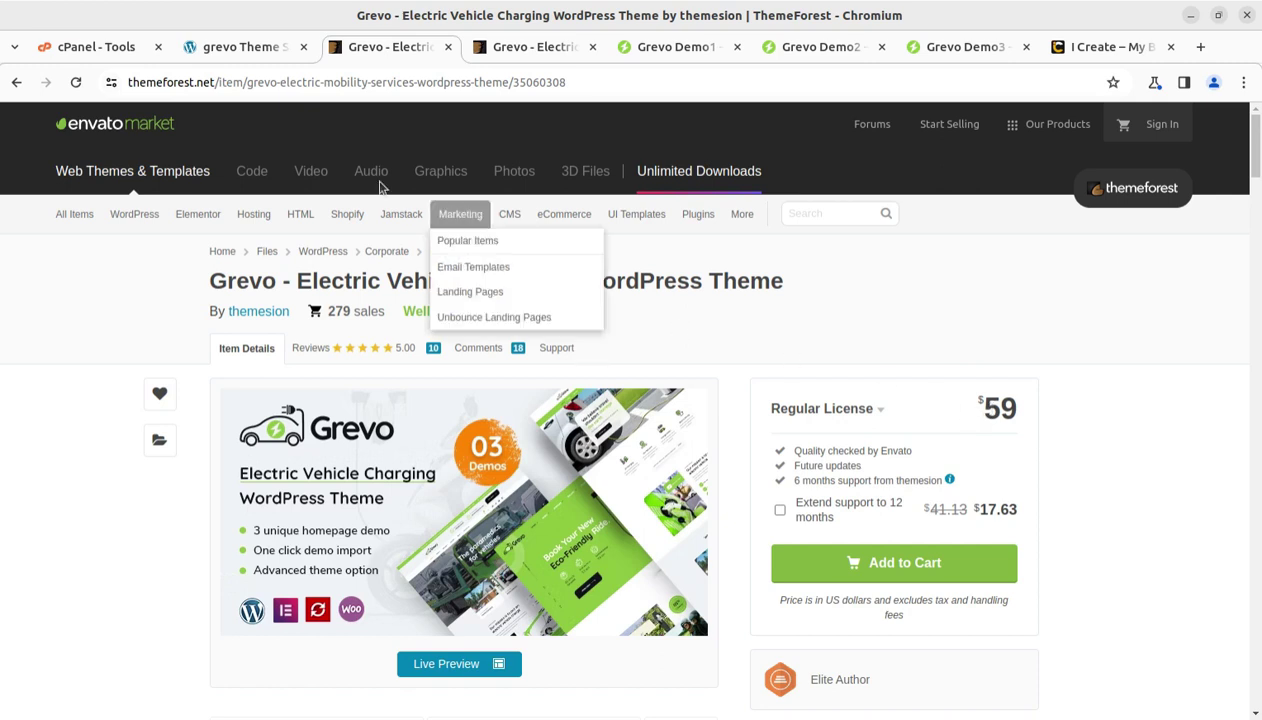
# Return to the Grevo setup wizard, review the logo and theme colour options, and continue with the default logo and colours.
pyautogui.click(225, 49)
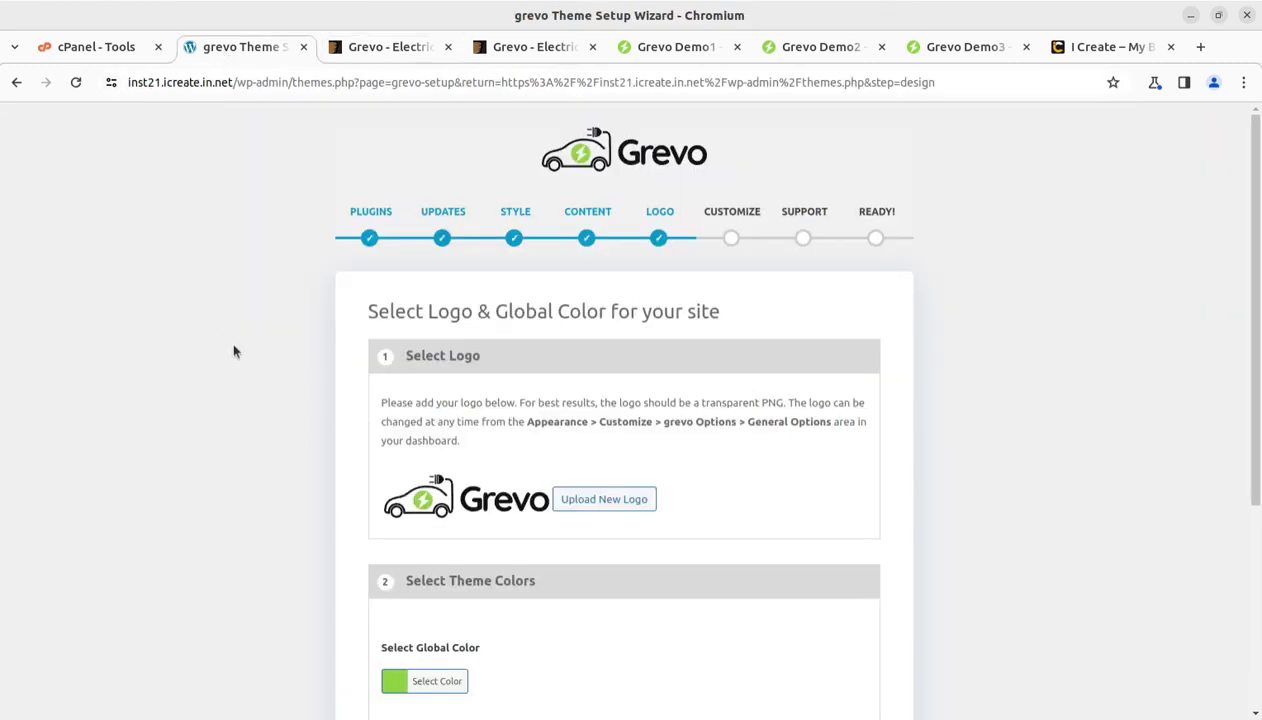
pyautogui.scroll(-3, 632, 369)
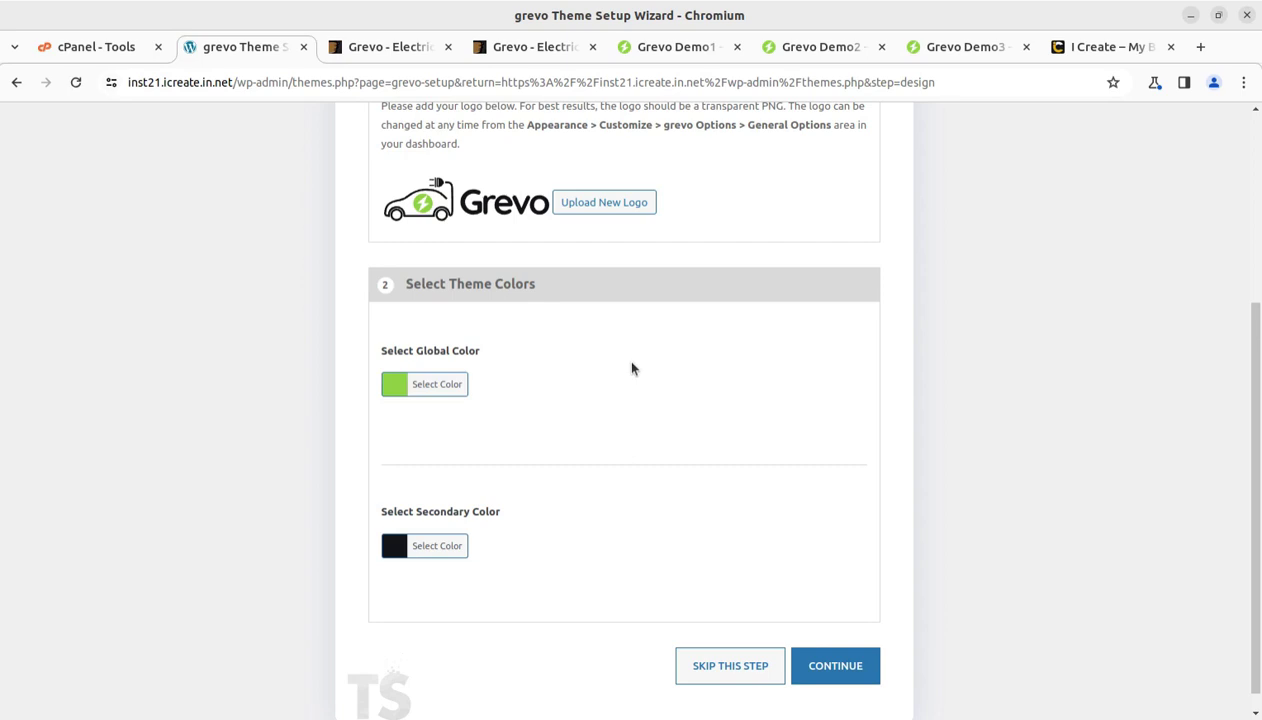
pyautogui.scroll(3, 586, 366)
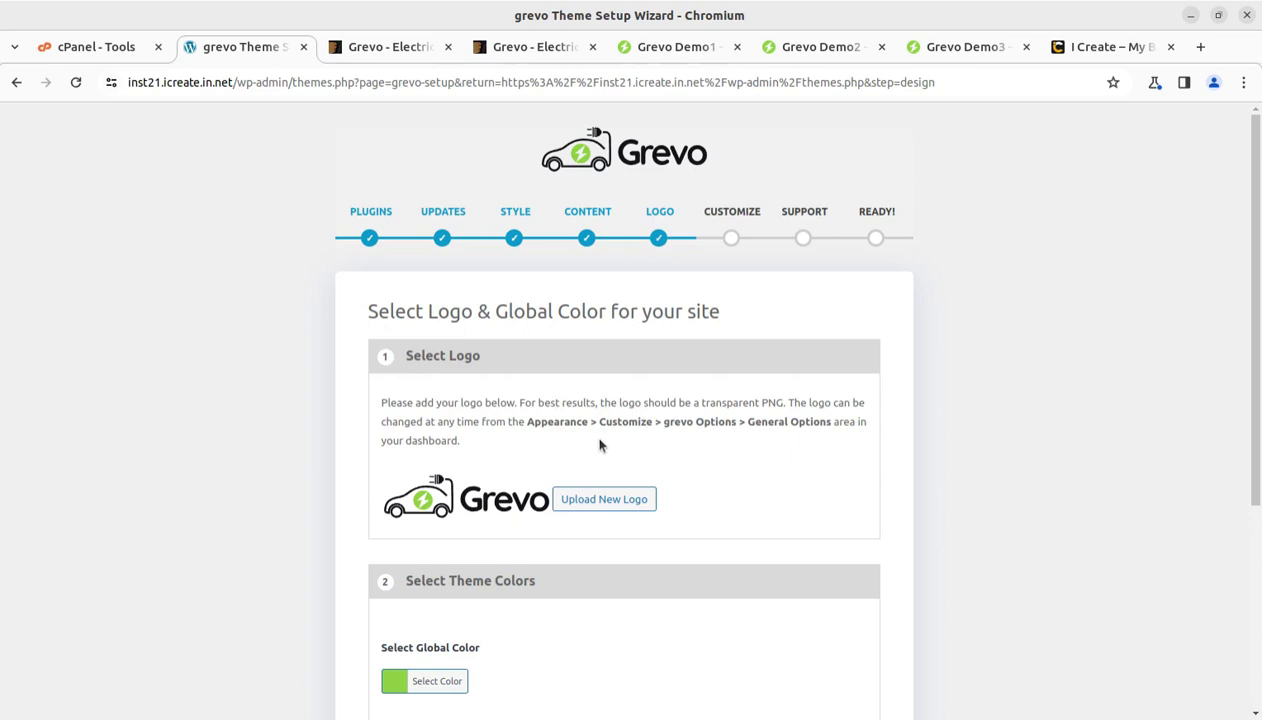
pyautogui.scroll(-2, 572, 262)
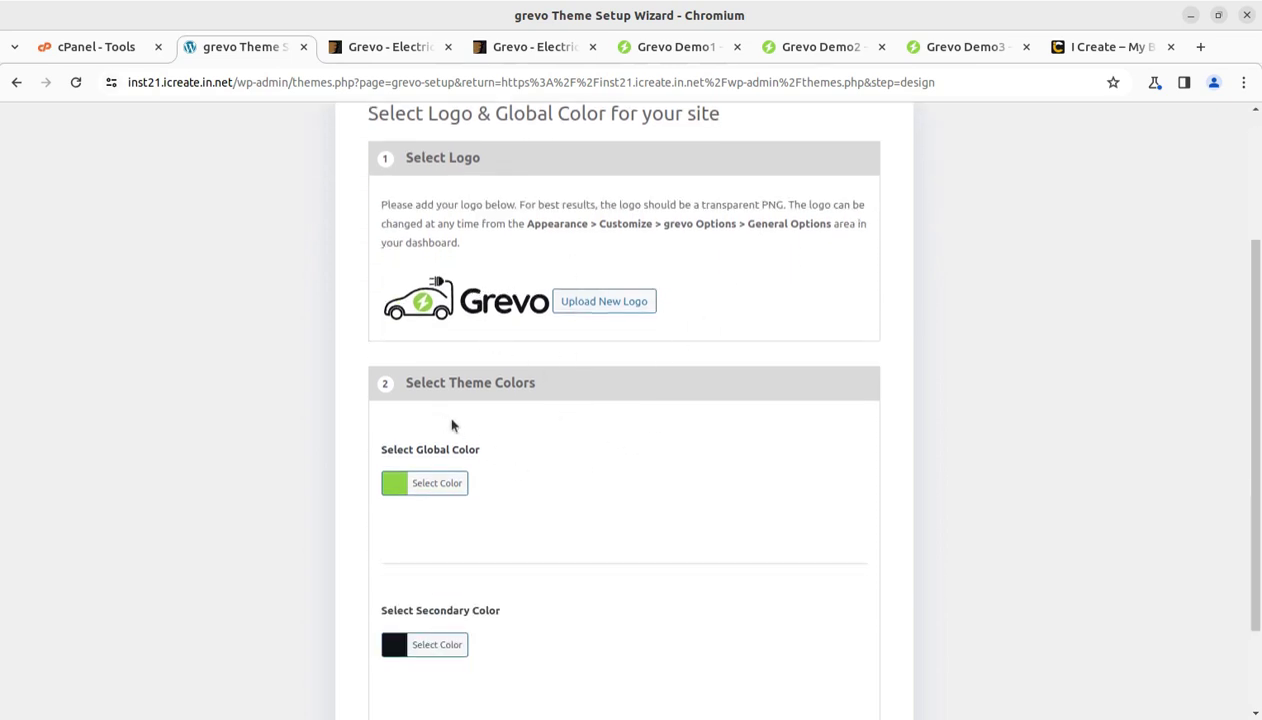
pyautogui.scroll(-1, 450, 428)
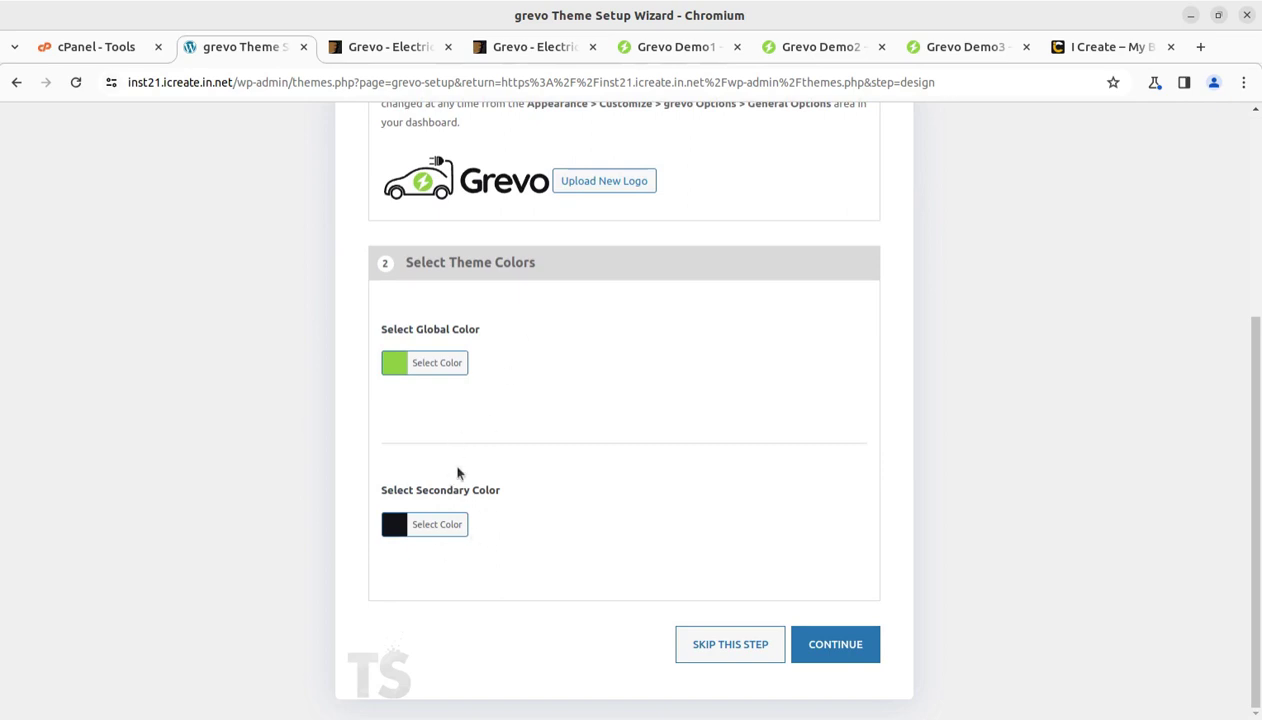
pyautogui.scroll(2, 538, 413)
pyautogui.scroll(-2, 538, 413)
pyautogui.click(834, 642)
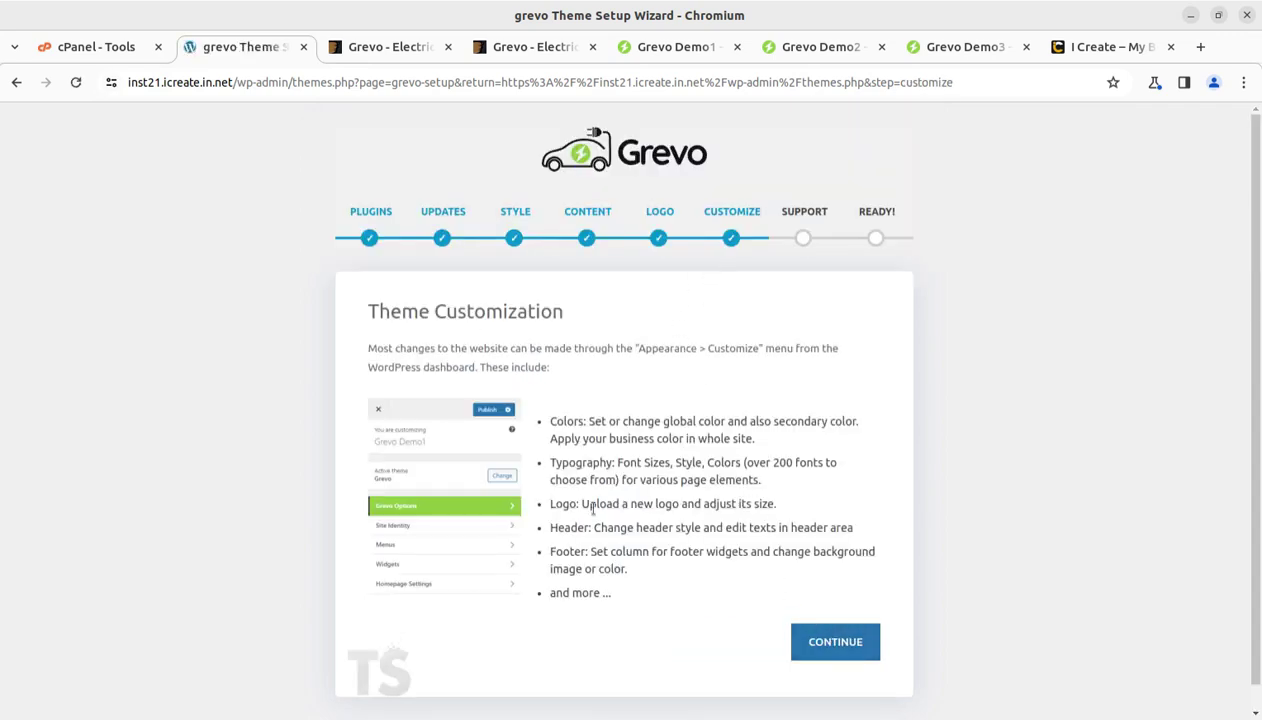
# Complete the wizard's Customize and Support stages, and open the new website and its WordPress dashboard.
pyautogui.click(836, 641)
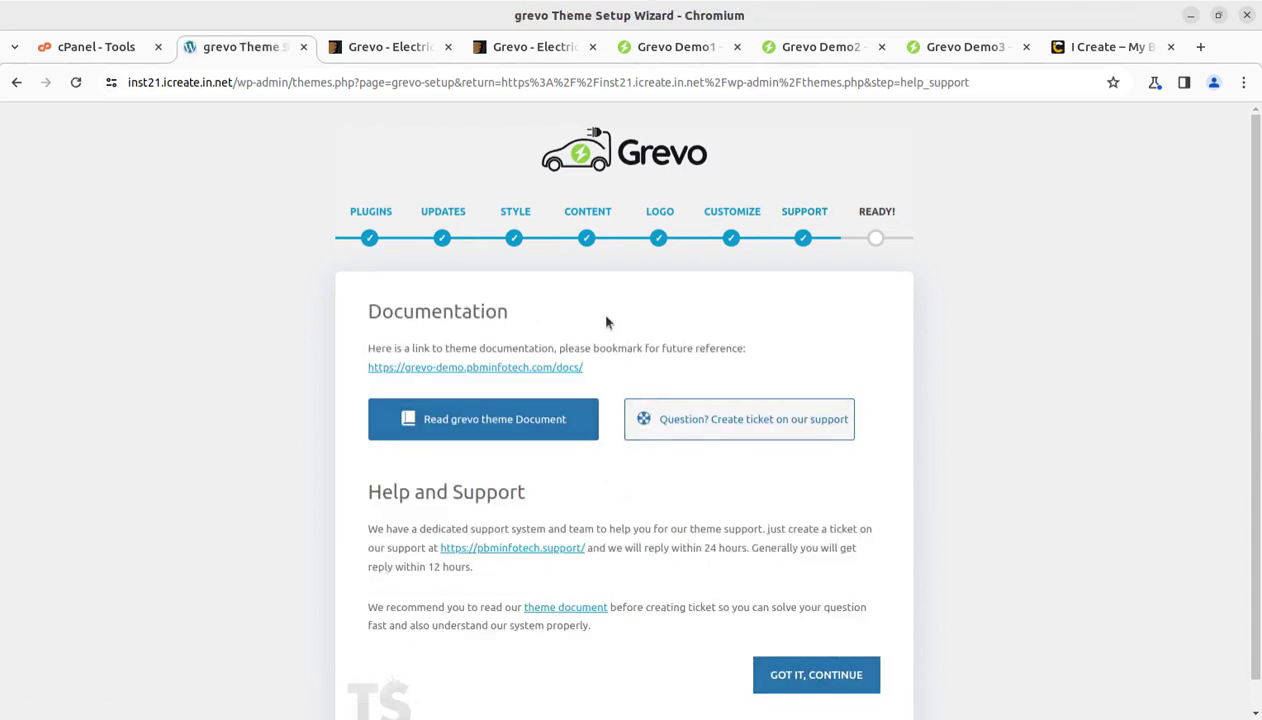
pyautogui.click(807, 678)
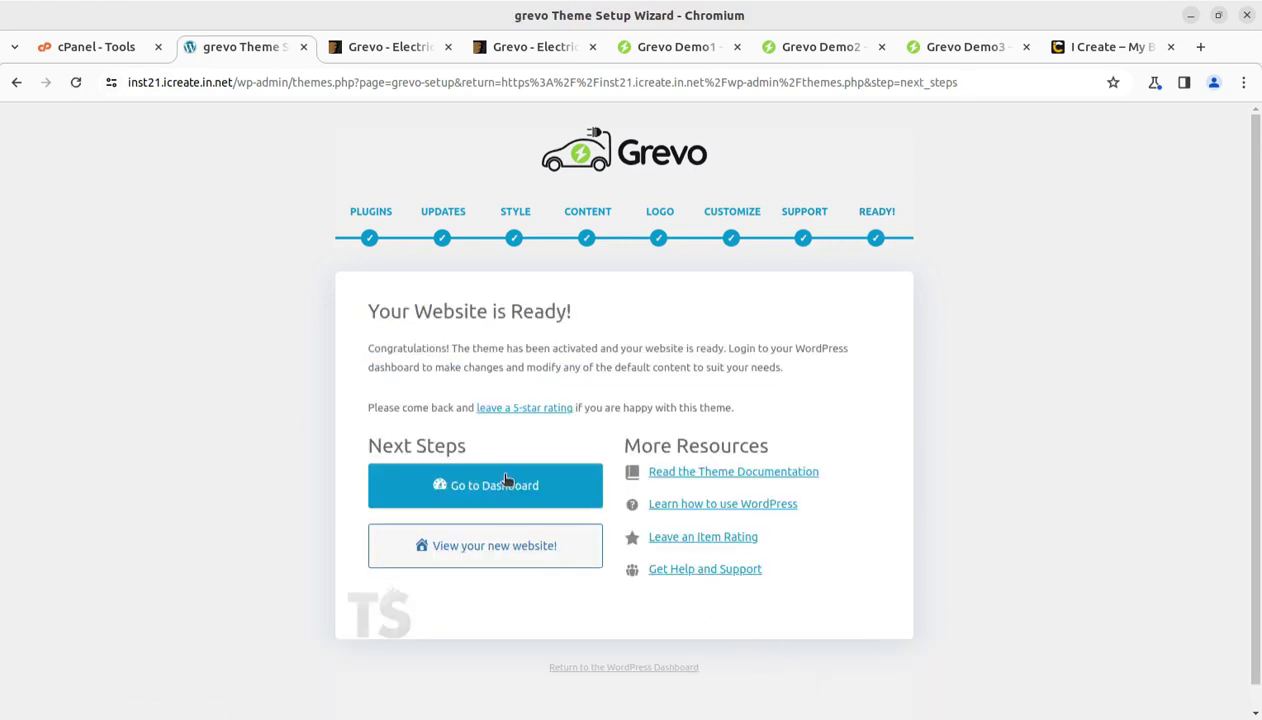
pyautogui.click(475, 547)
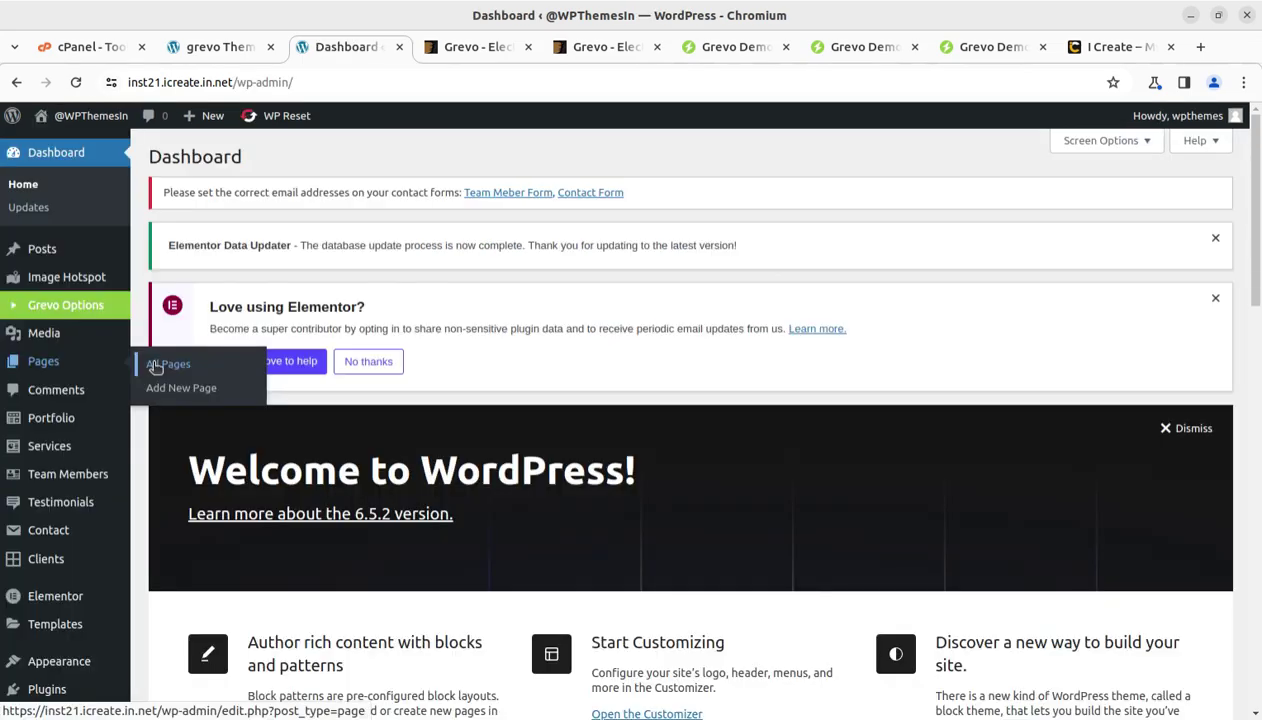
# Open the list of all pages on the site and view the Homepage 02 page.
pyautogui.click(156, 367)
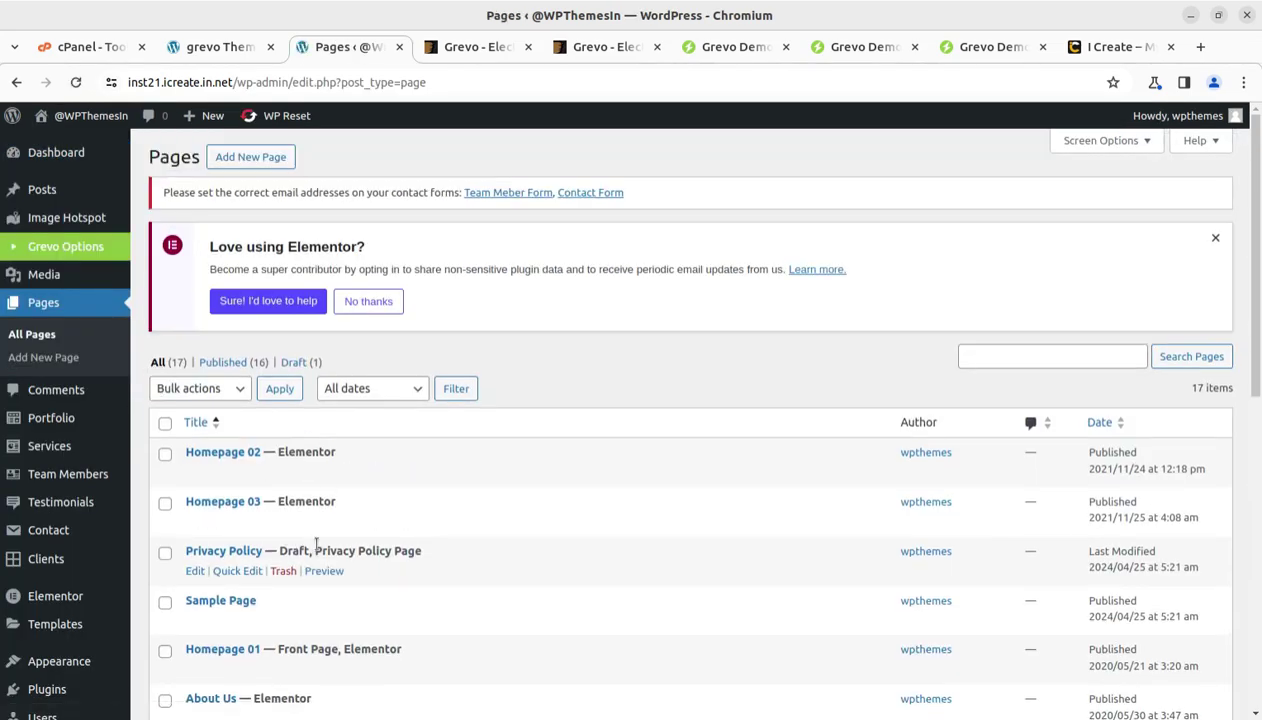
pyautogui.scroll(-2, 330, 618)
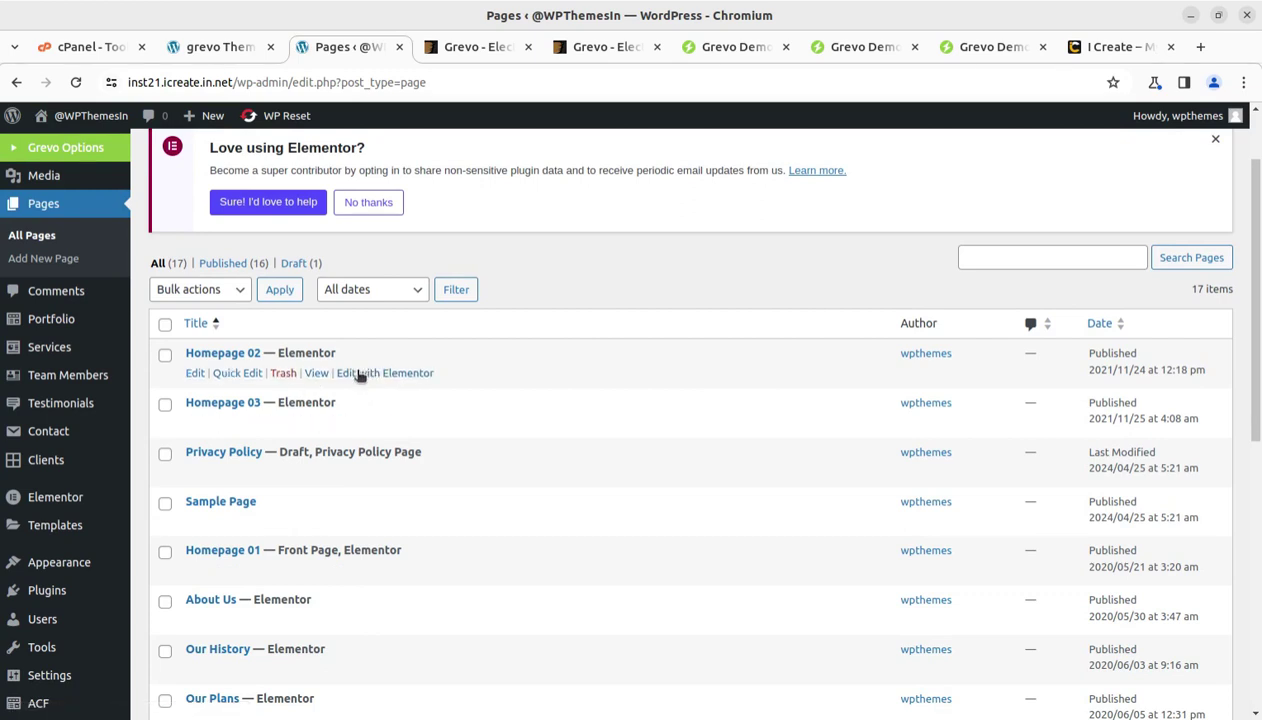
pyautogui.click(316, 374)
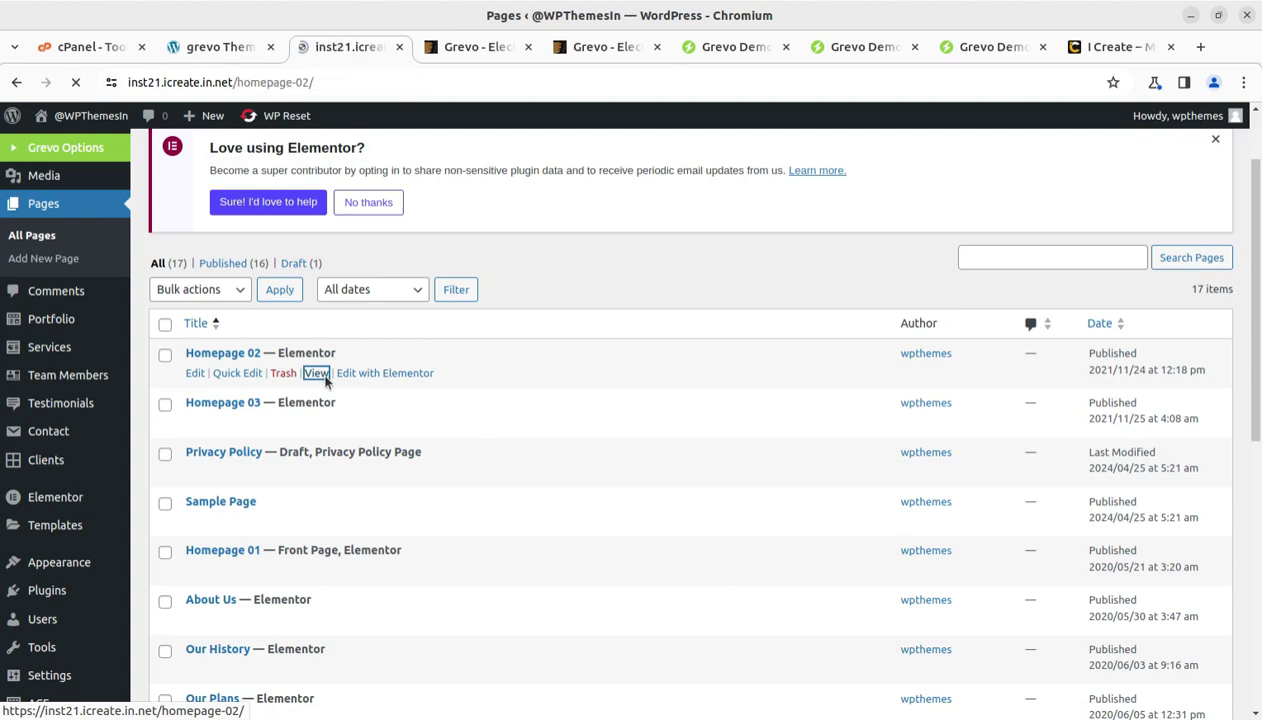
# Look through the sections of the Homepage 02 page down to the testimonials, and return to its beginning.
pyautogui.scroll(-15, 536, 517)
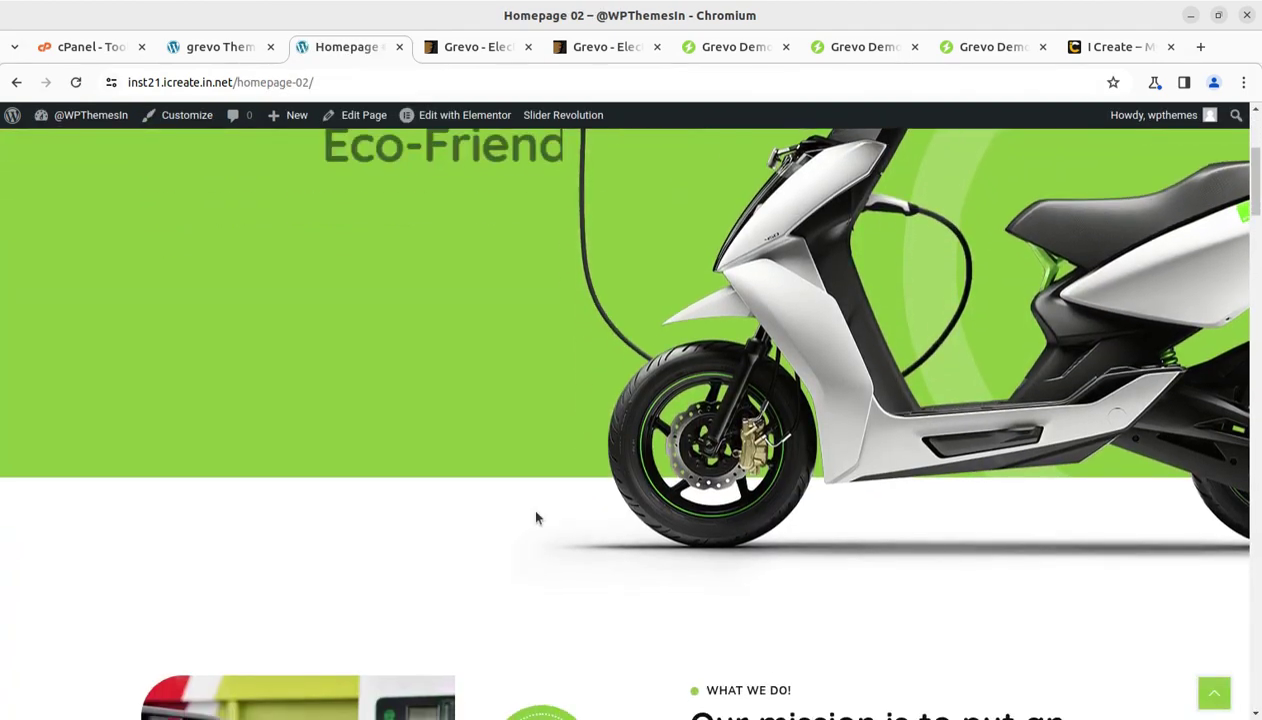
pyautogui.scroll(-15, 536, 517)
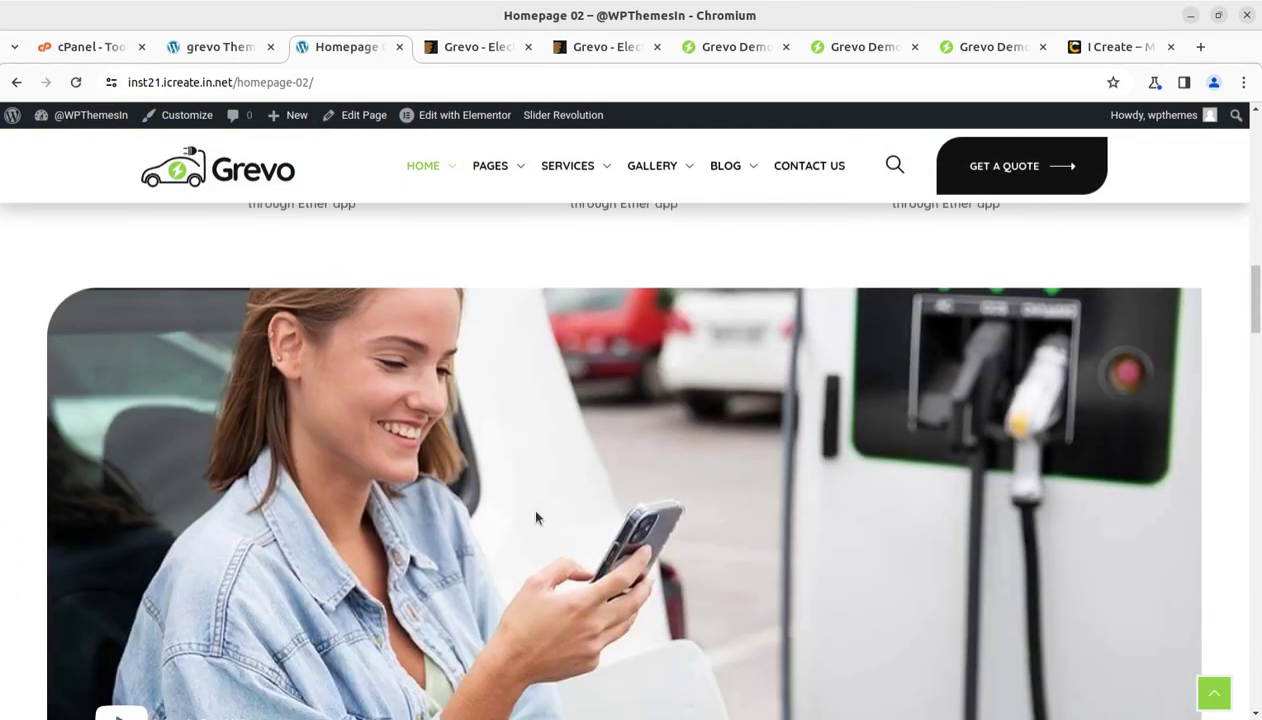
pyautogui.scroll(-6, 536, 517)
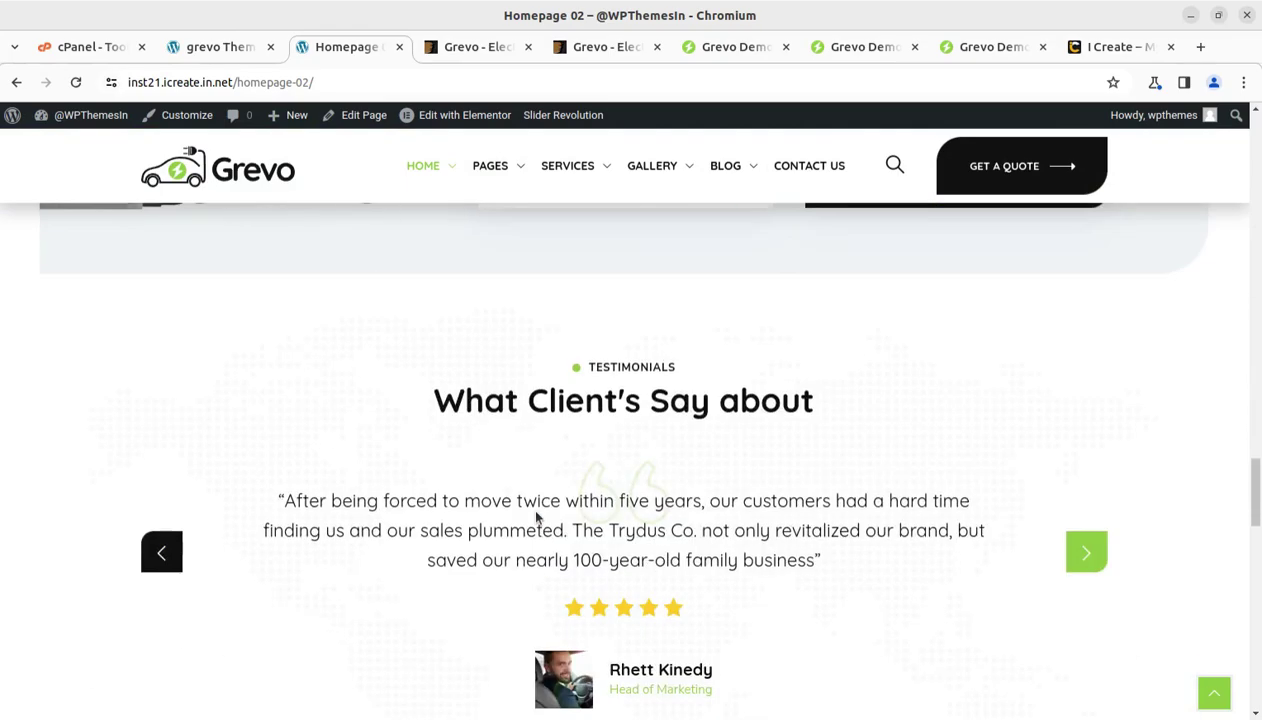
pyautogui.scroll(10, 536, 517)
pyautogui.scroll(5, 536, 517)
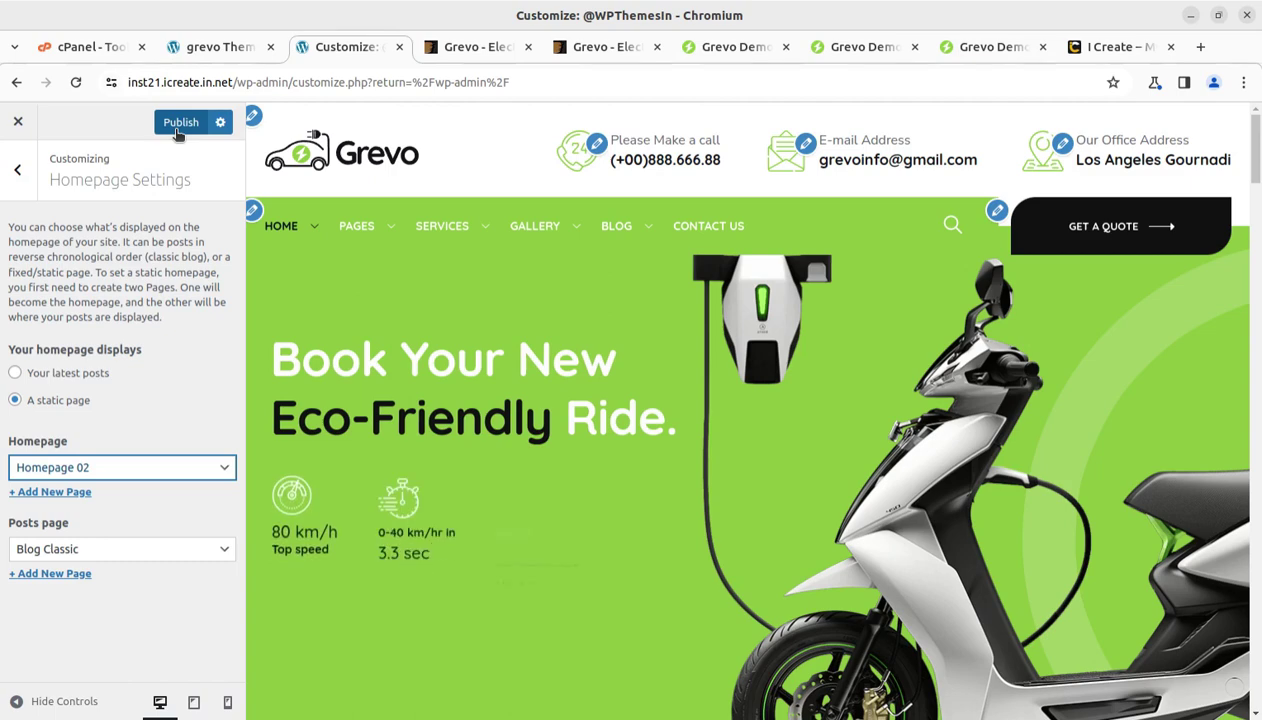
# Try Homepage 01 as the static homepage, set it back to Homepage 02, and publish the homepage settings.
pyautogui.click(103, 470)
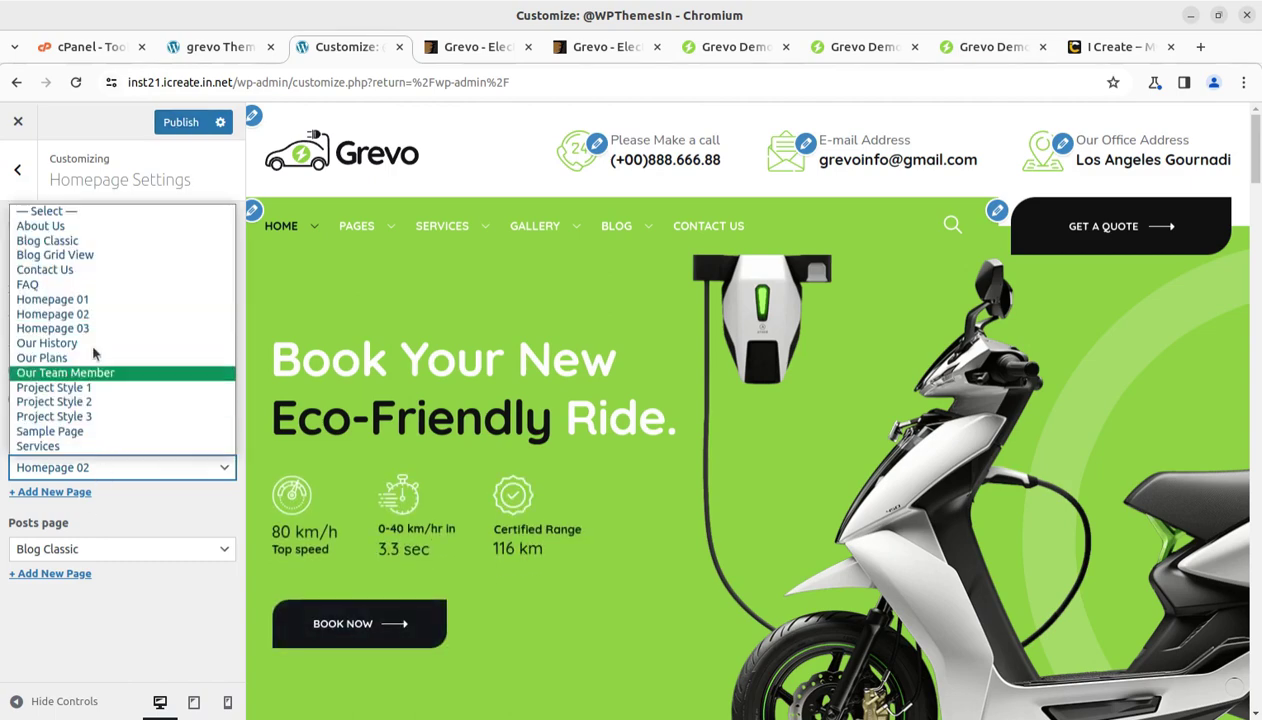
pyautogui.click(90, 300)
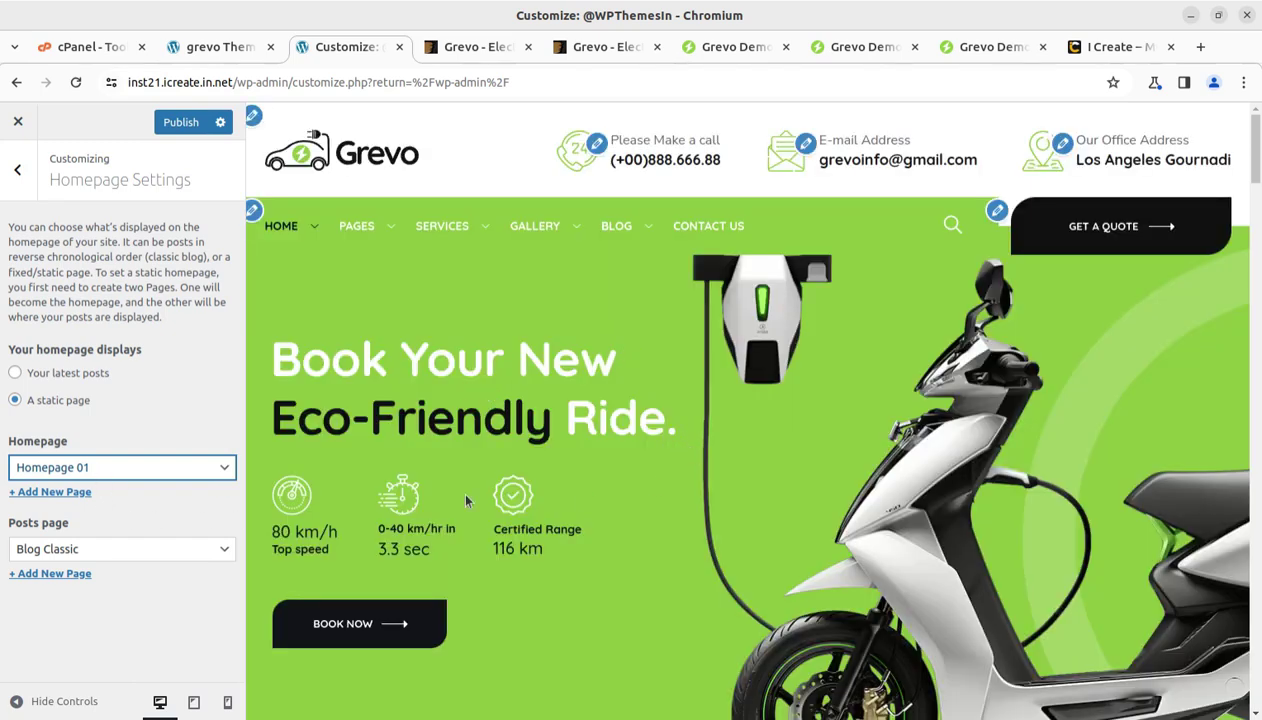
pyautogui.click(125, 477)
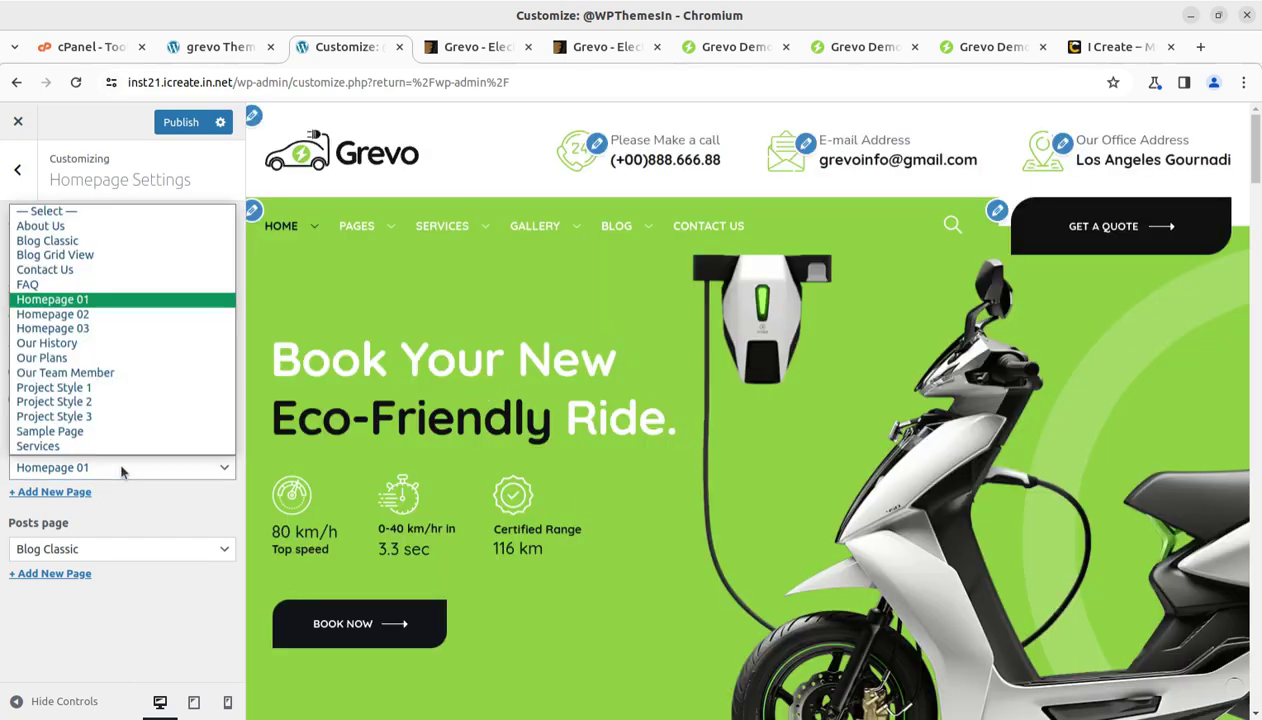
pyautogui.click(99, 309)
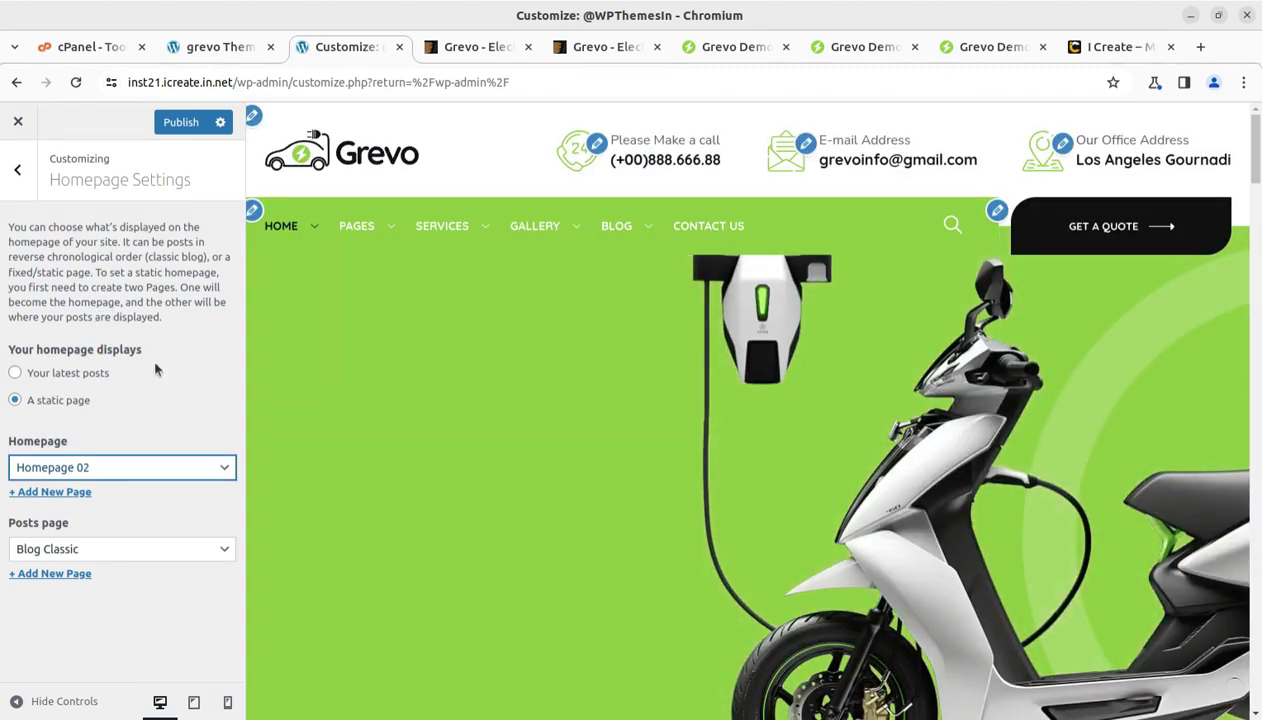
pyautogui.click(113, 467)
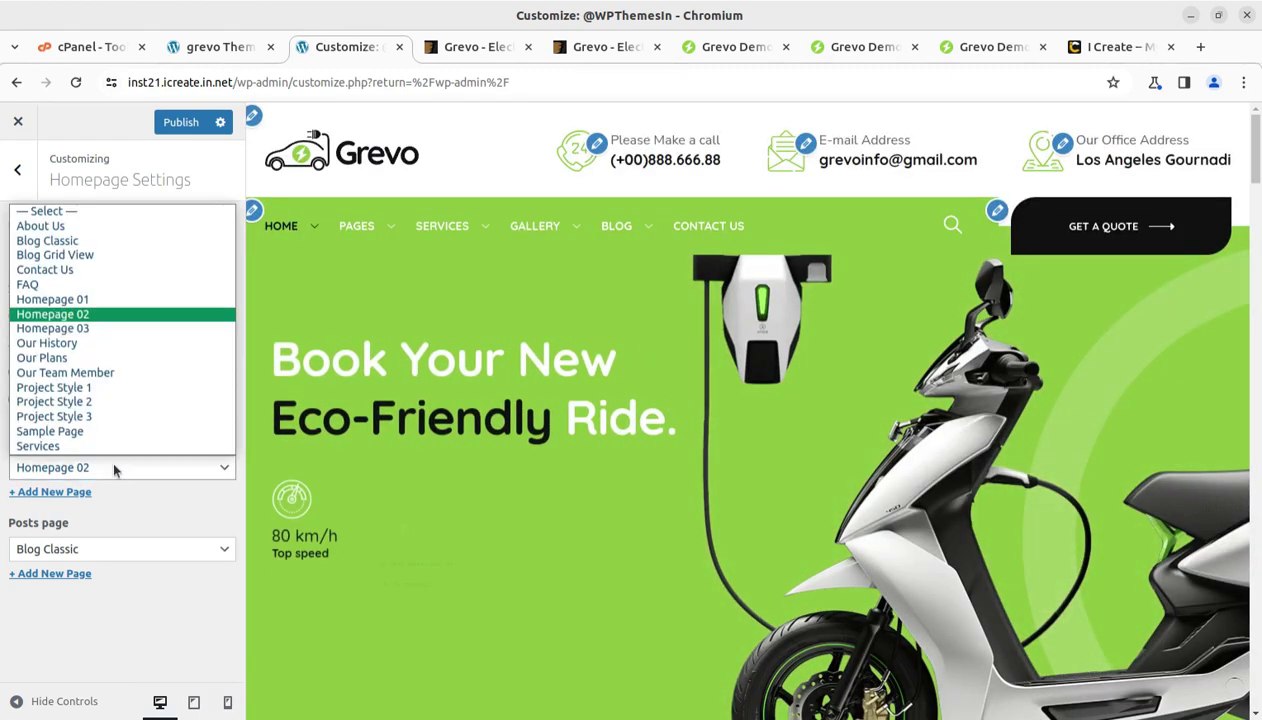
pyautogui.click(107, 314)
pyautogui.click(186, 122)
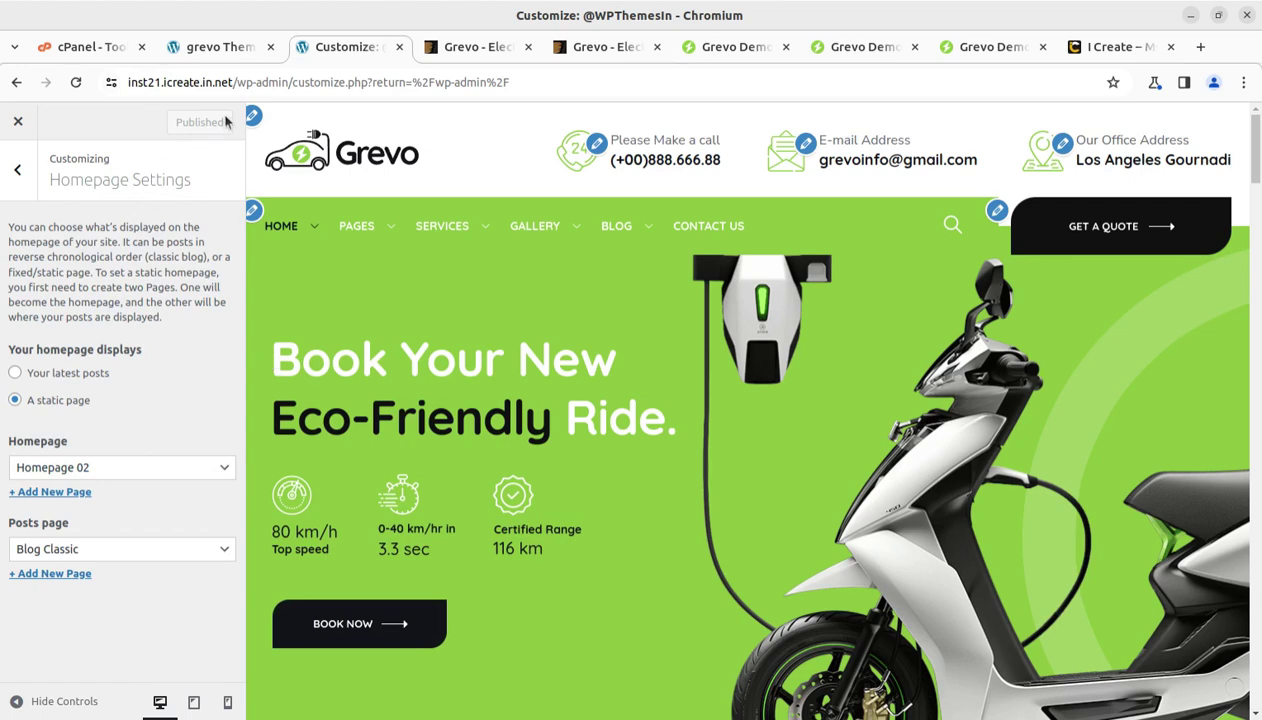
# Load the site's root address inst21.icreate.in.net and look through the published front page down to the footer.
pyautogui.moveTo(233, 82); pyautogui.dragTo(835, 130)
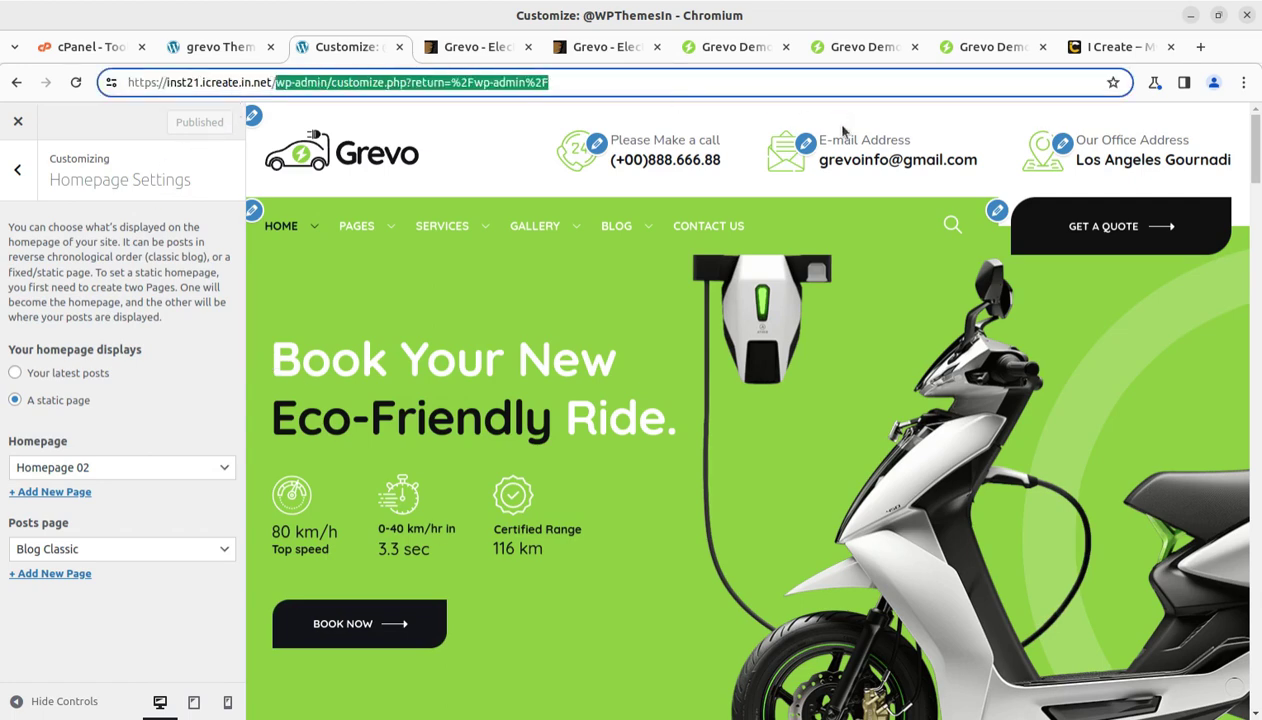
pyautogui.press('BackSpace')
pyautogui.press('Return')
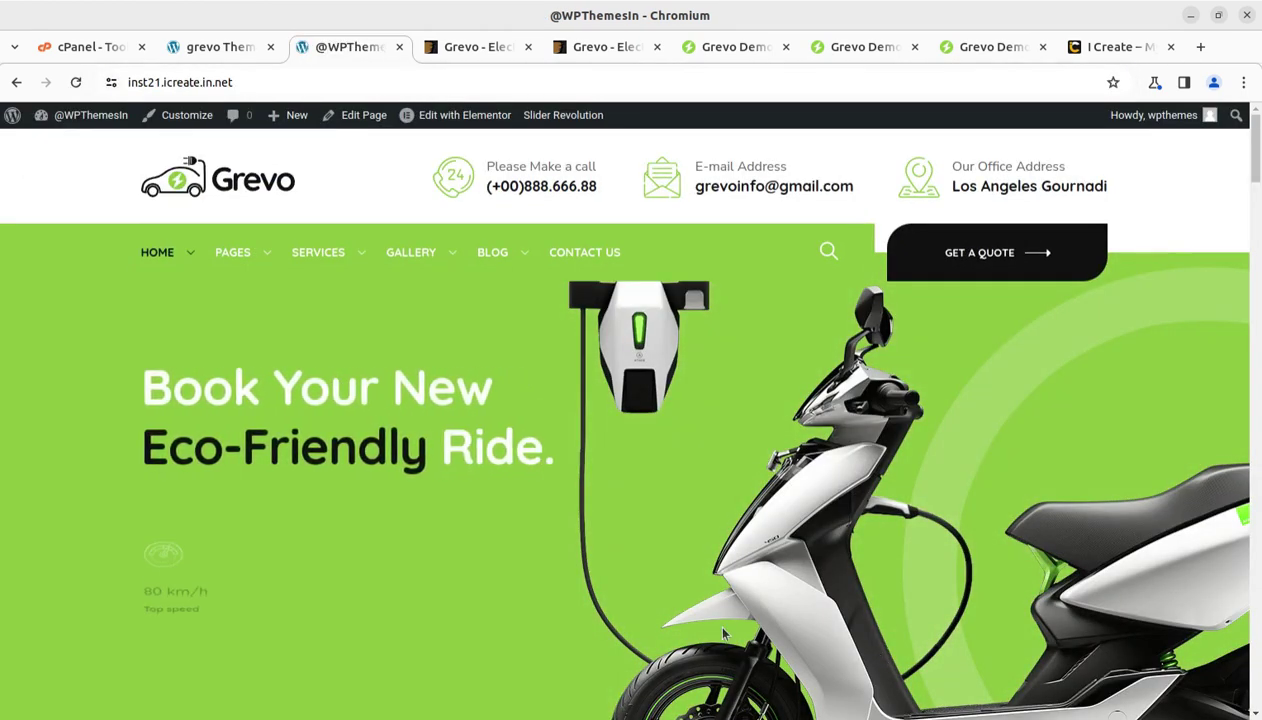
pyautogui.scroll(-2, 725, 635)
pyautogui.scroll(-10, 725, 635)
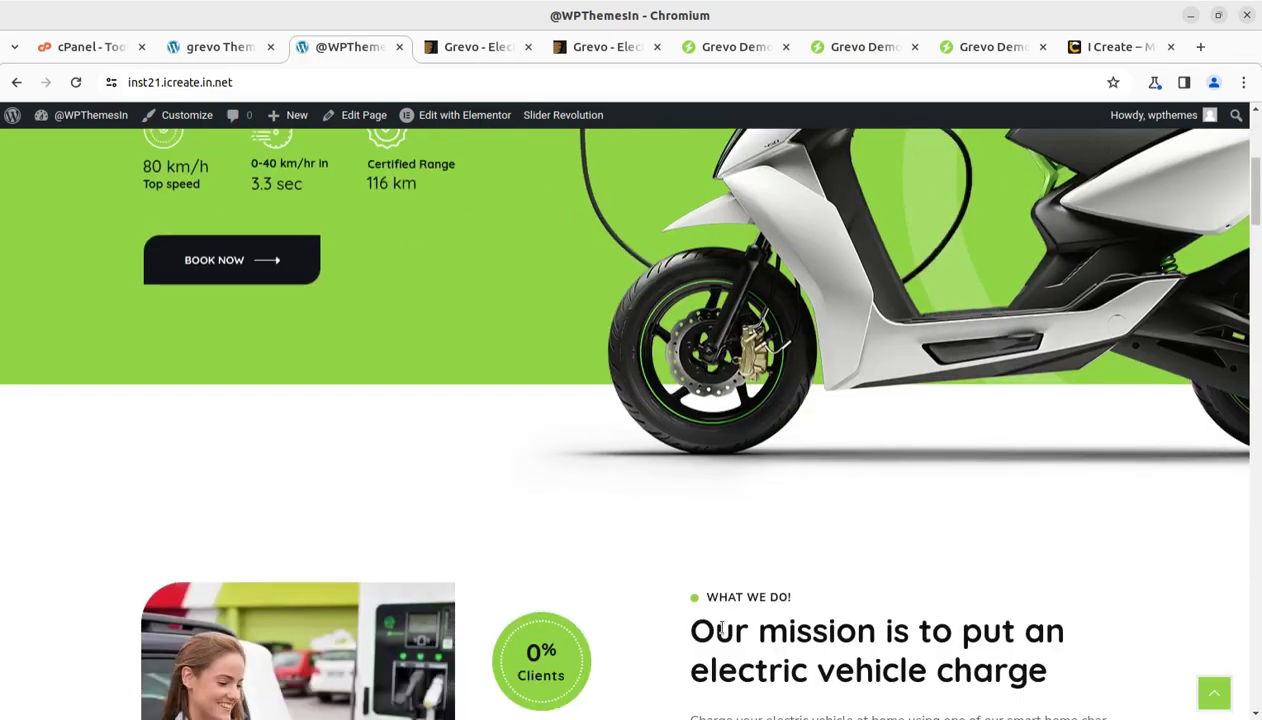
pyautogui.scroll(-9, 721, 630)
pyautogui.scroll(-10, 588, 641)
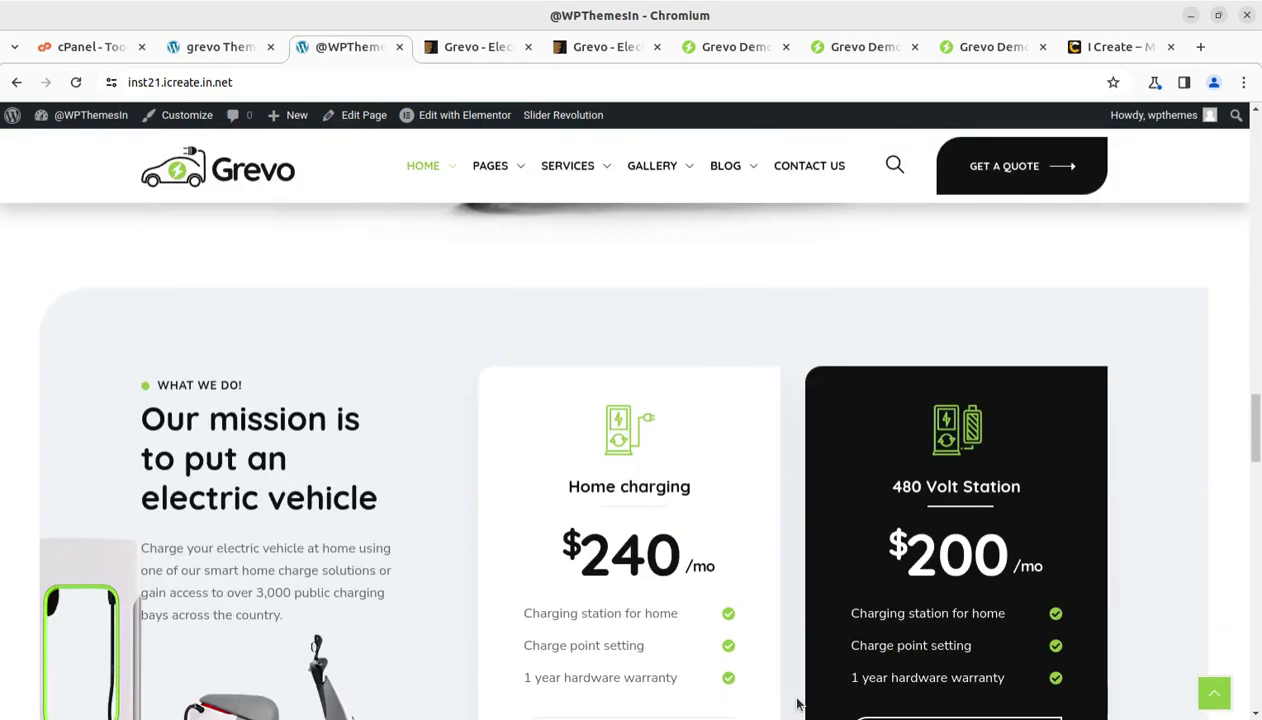
pyautogui.scroll(-2, 797, 705)
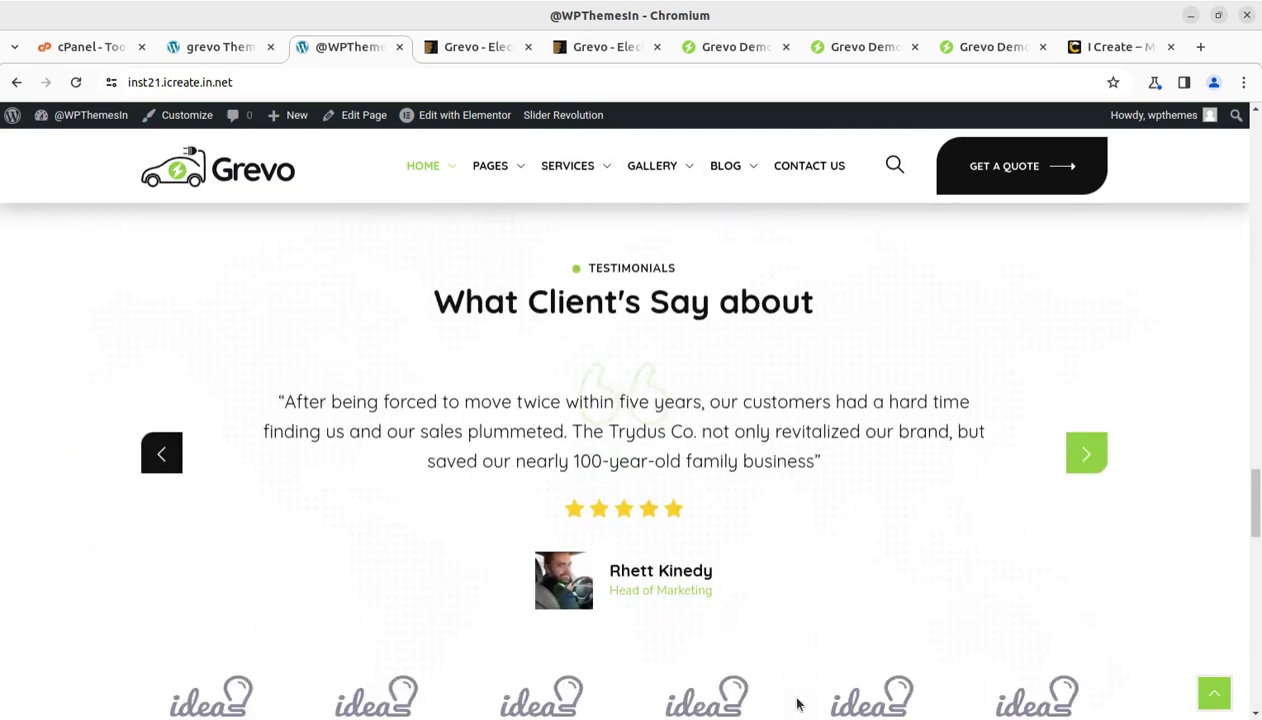
pyautogui.scroll(-5, 674, 663)
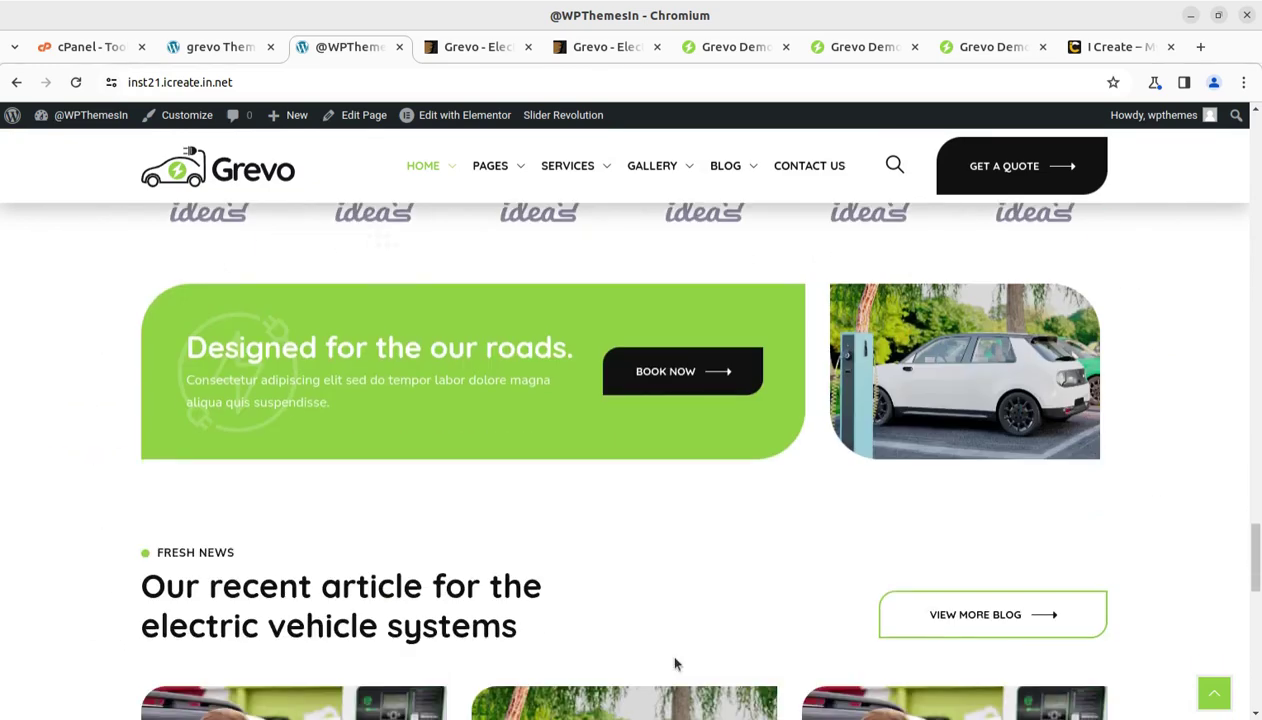
pyautogui.scroll(-10, 674, 663)
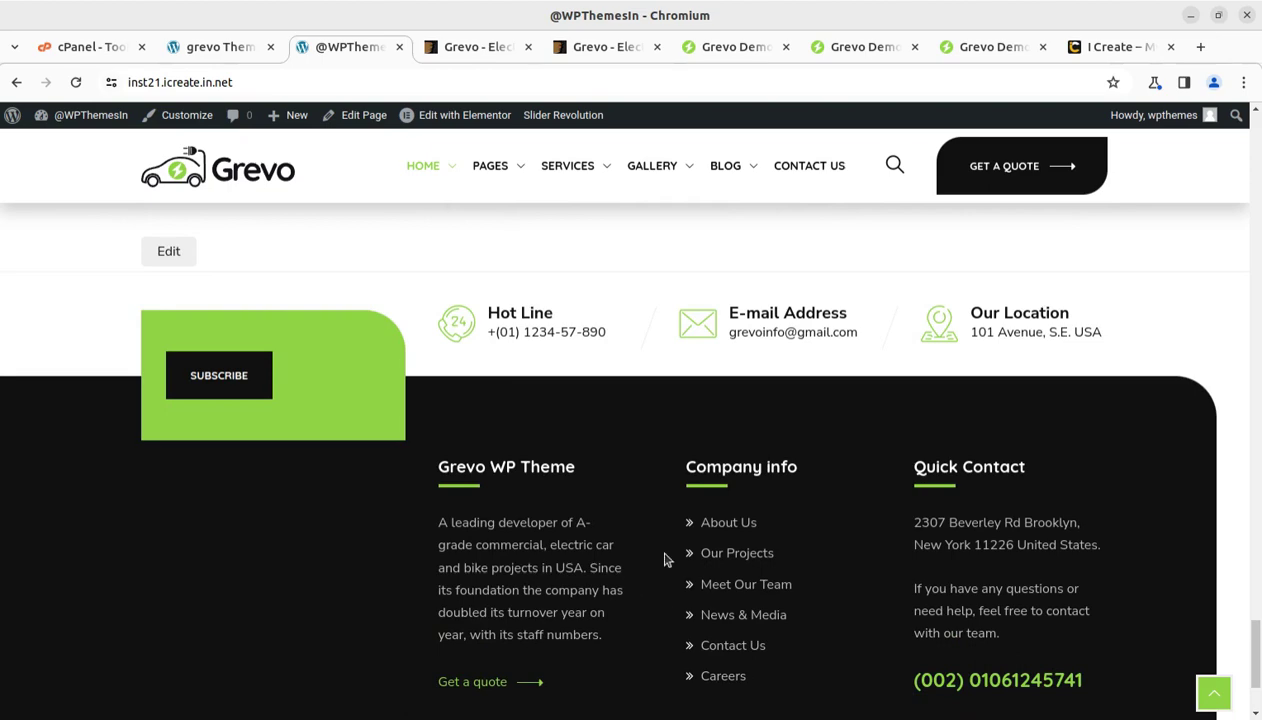
pyautogui.scroll(12, 737, 585)
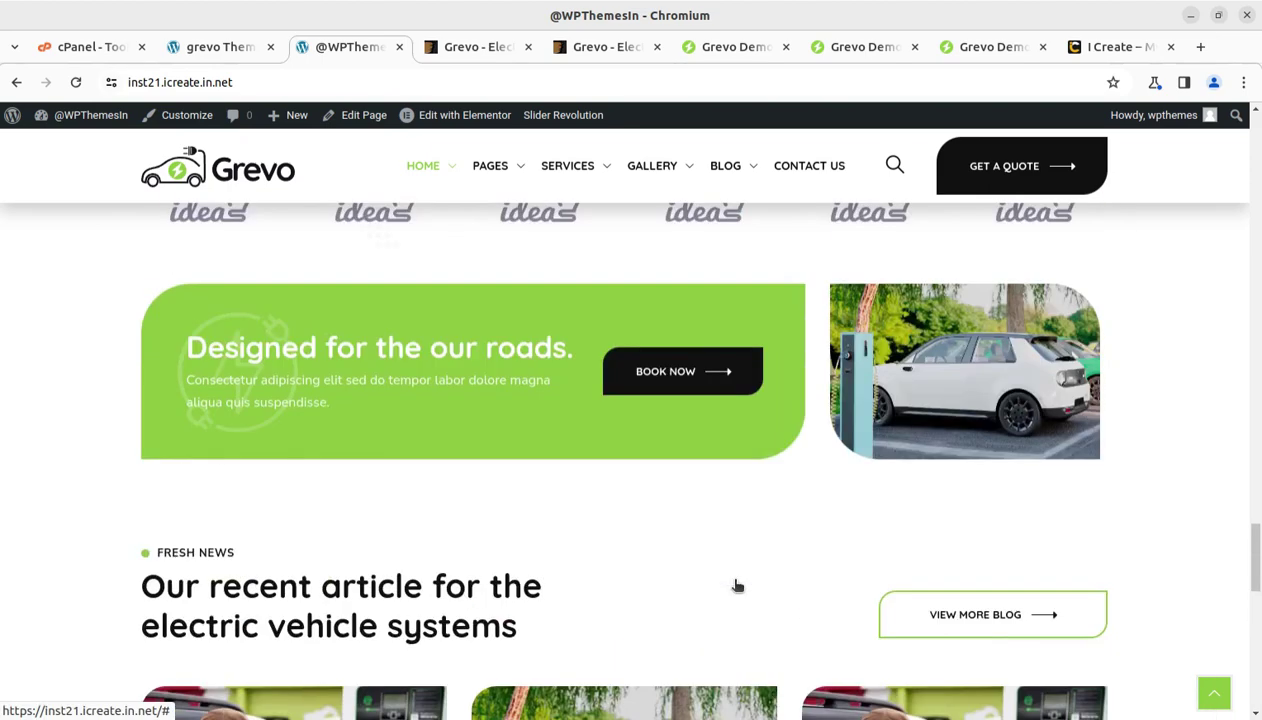
pyautogui.scroll(5, 735, 588)
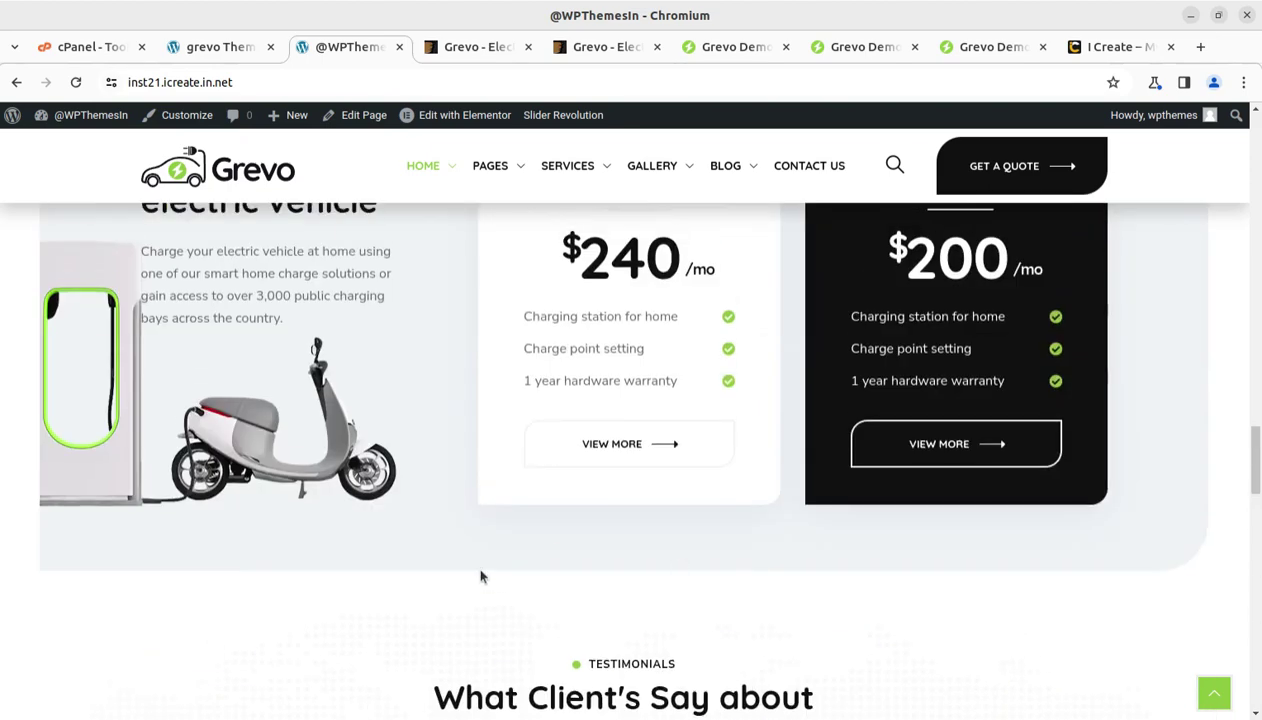
# View the site's About Us page, and look through the Public Stations service page.
pyautogui.moveTo(491, 168)
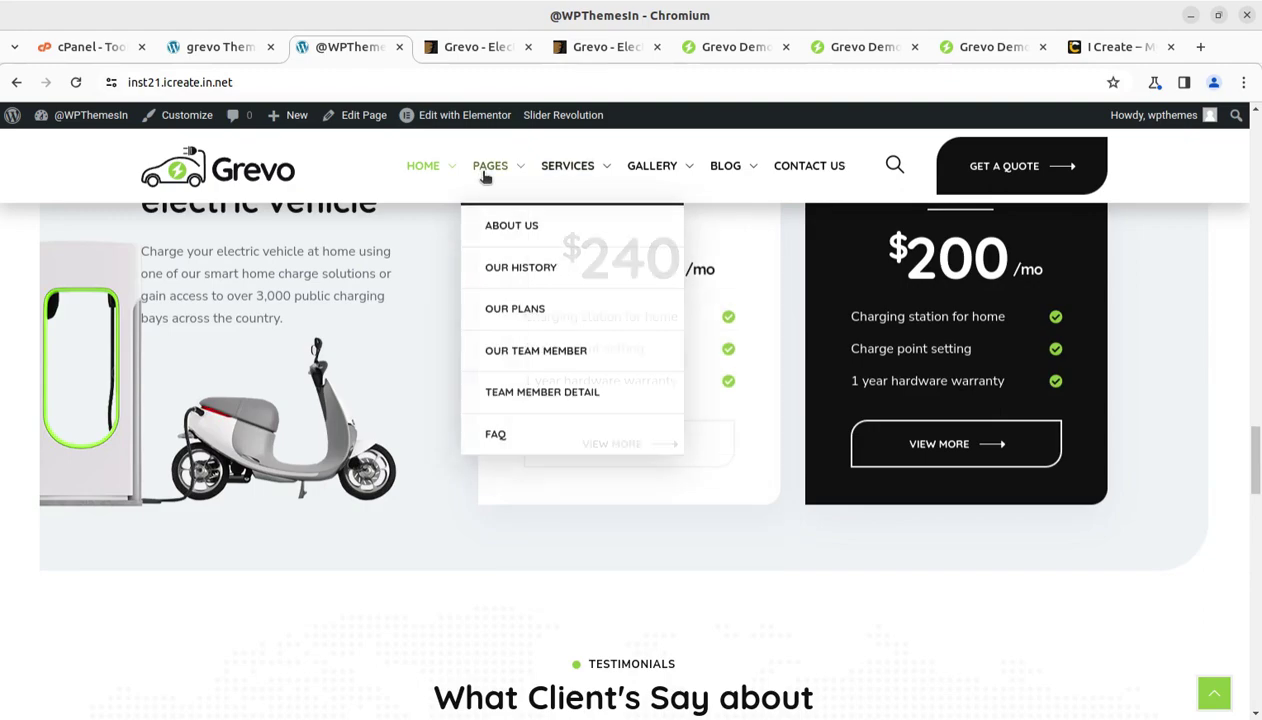
pyautogui.click(497, 235)
pyautogui.scroll(-5, 535, 460)
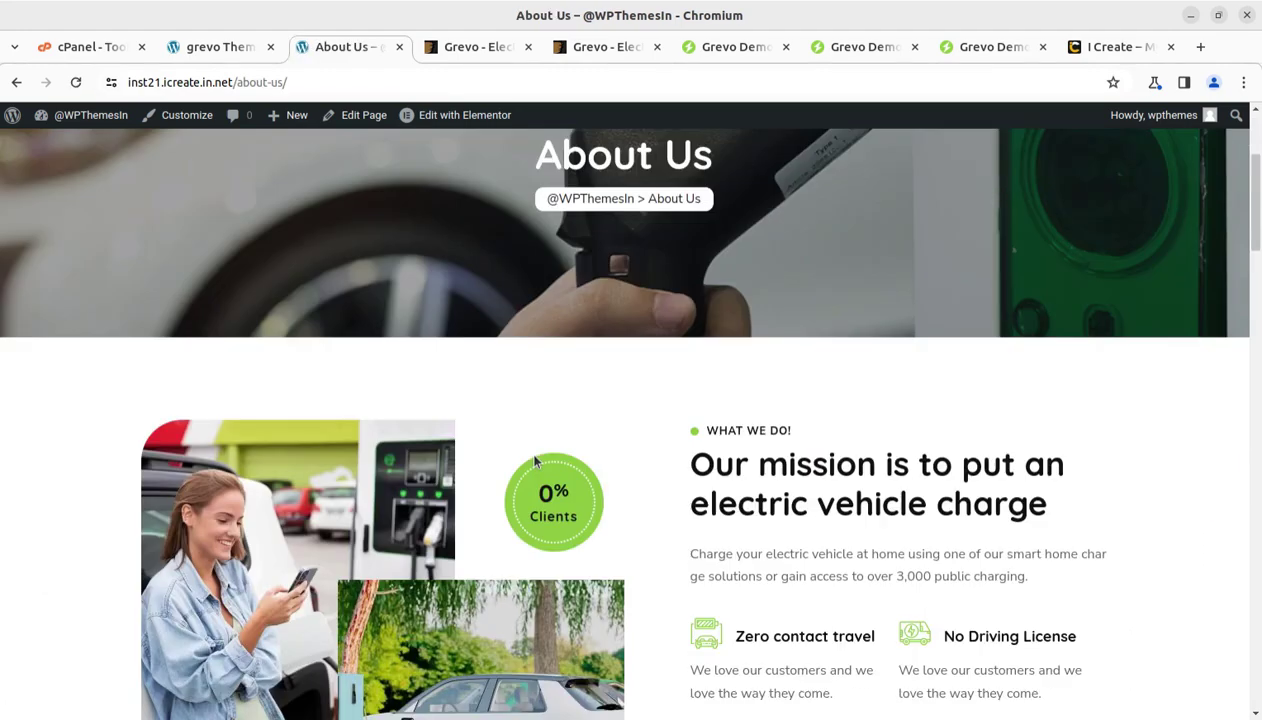
pyautogui.moveTo(552, 174)
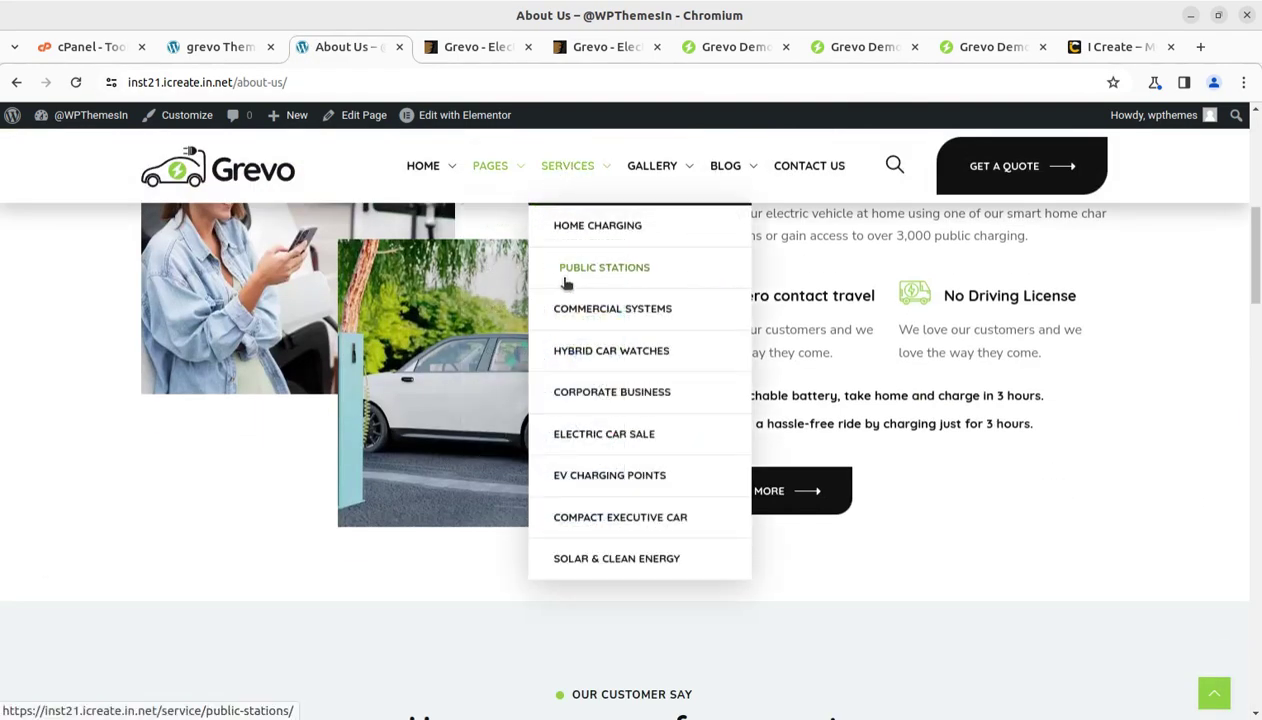
pyautogui.scroll(-7, 502, 394)
pyautogui.scroll(-9, 505, 408)
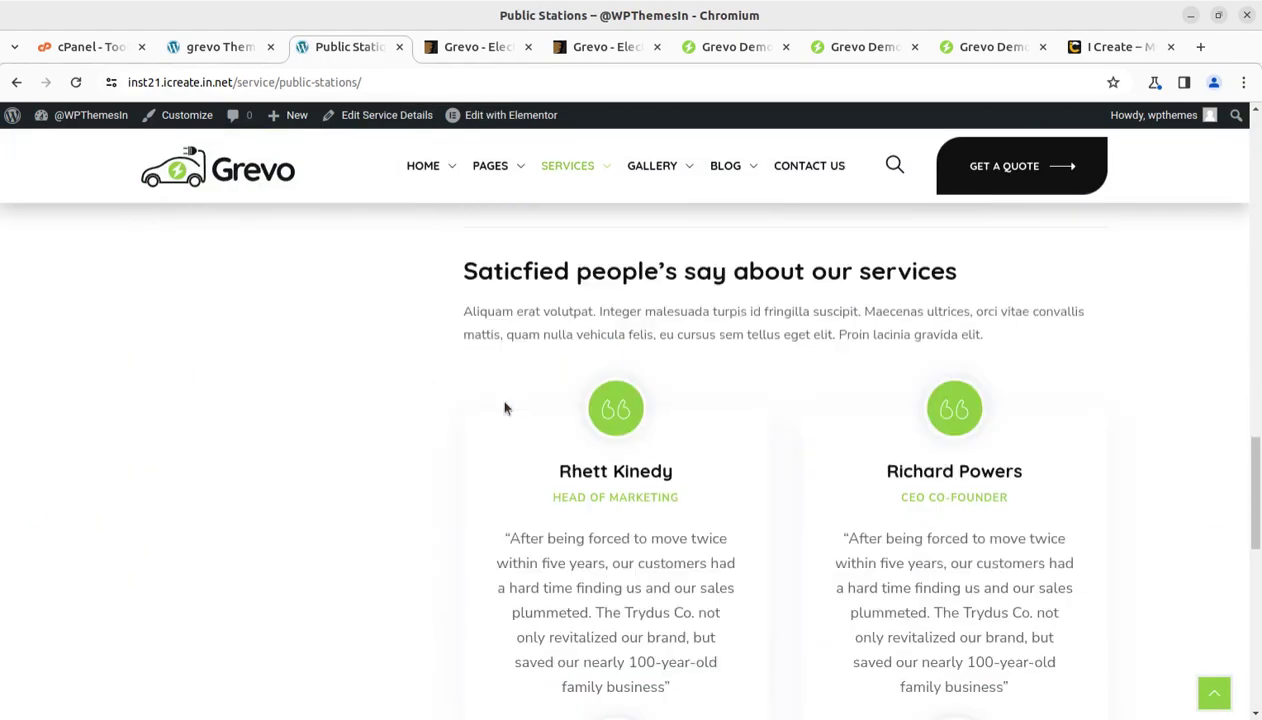
pyautogui.scroll(8, 505, 408)
pyautogui.scroll(10, 505, 408)
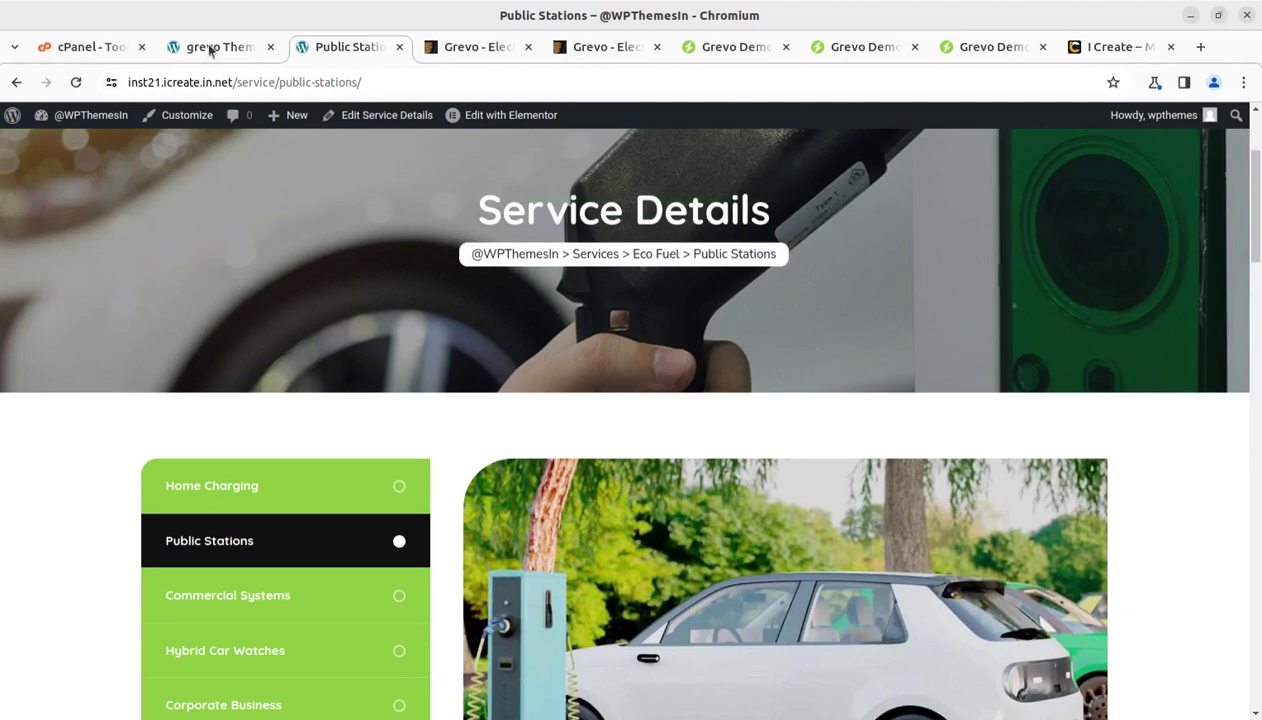
# Return from the setup wizard to the WordPress dashboard and dismiss the Elementor data-sharing notice.
pyautogui.click(206, 46)
pyautogui.click(469, 485)
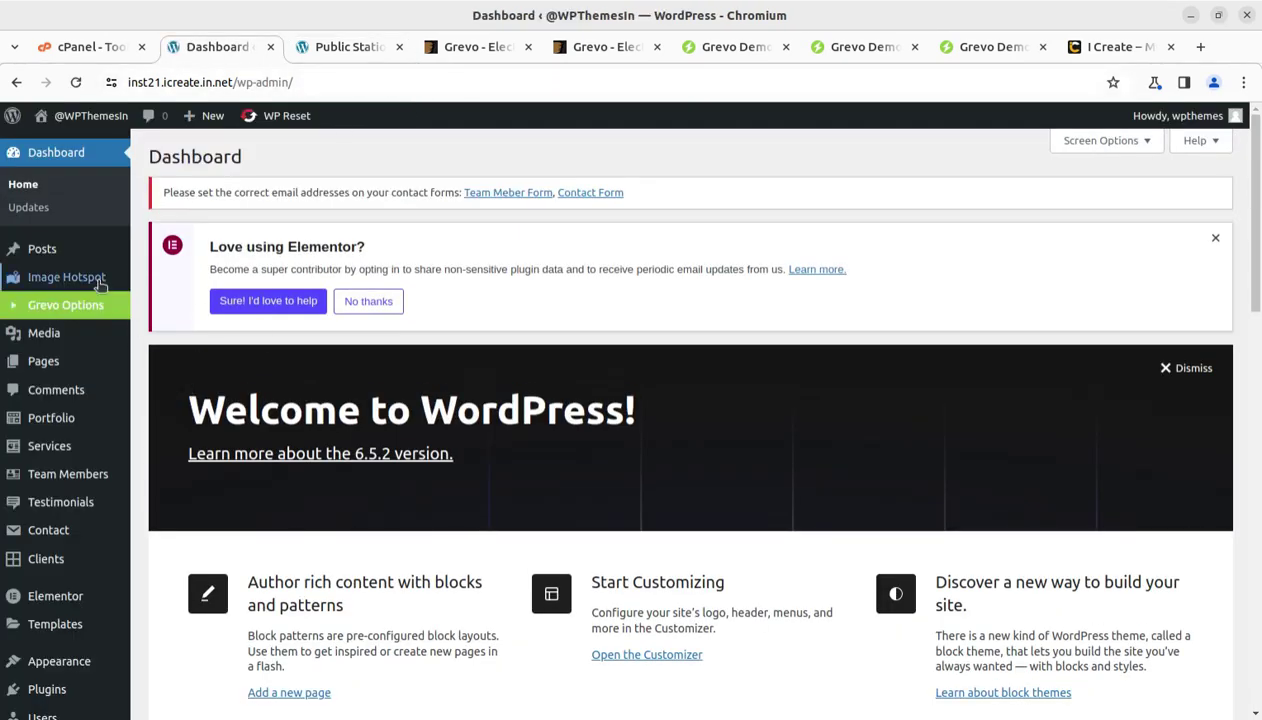
pyautogui.moveTo(100, 287)
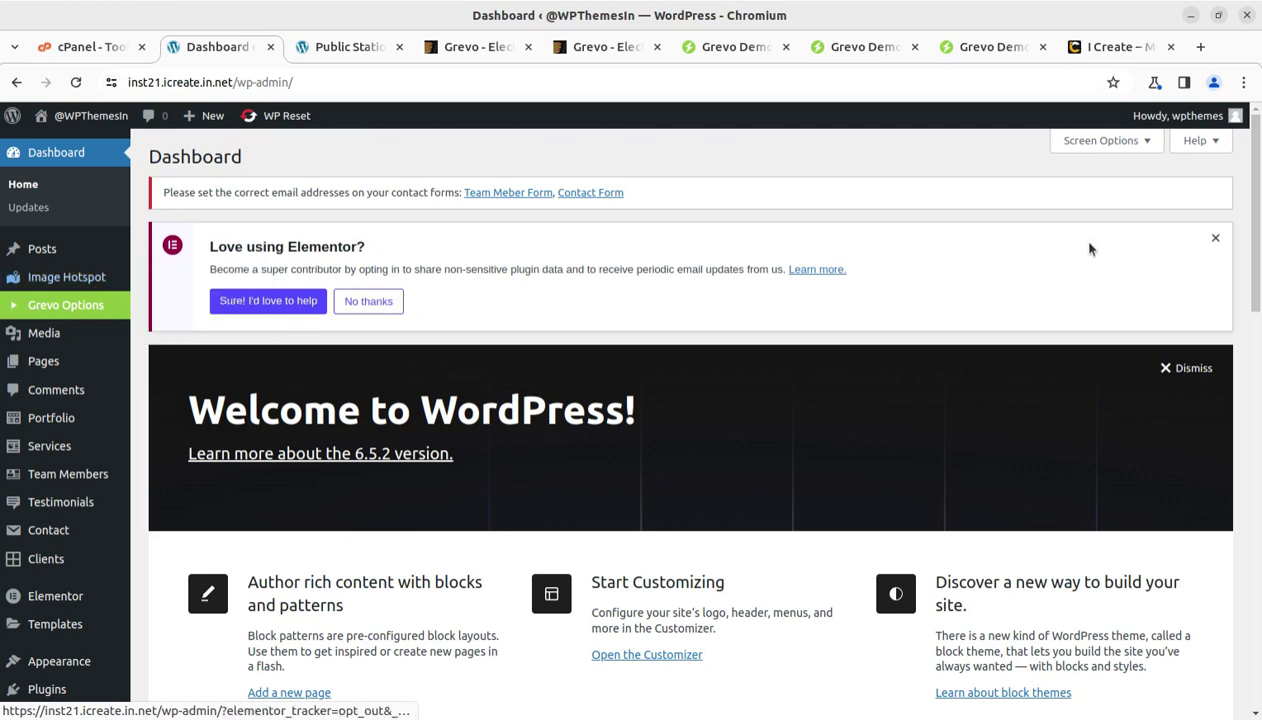
pyautogui.click(1215, 238)
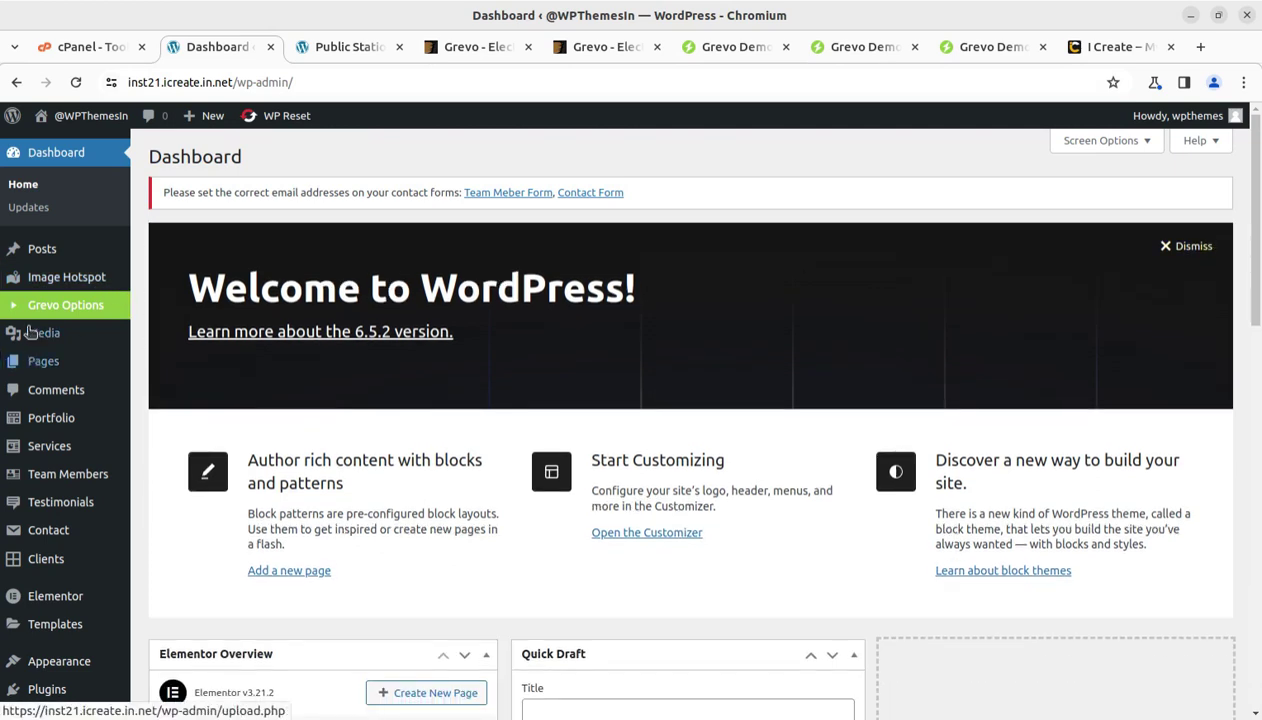
# Open Grevo Options in the Customizer, and examine its General Options and Typography Options.
pyautogui.moveTo(62, 277)
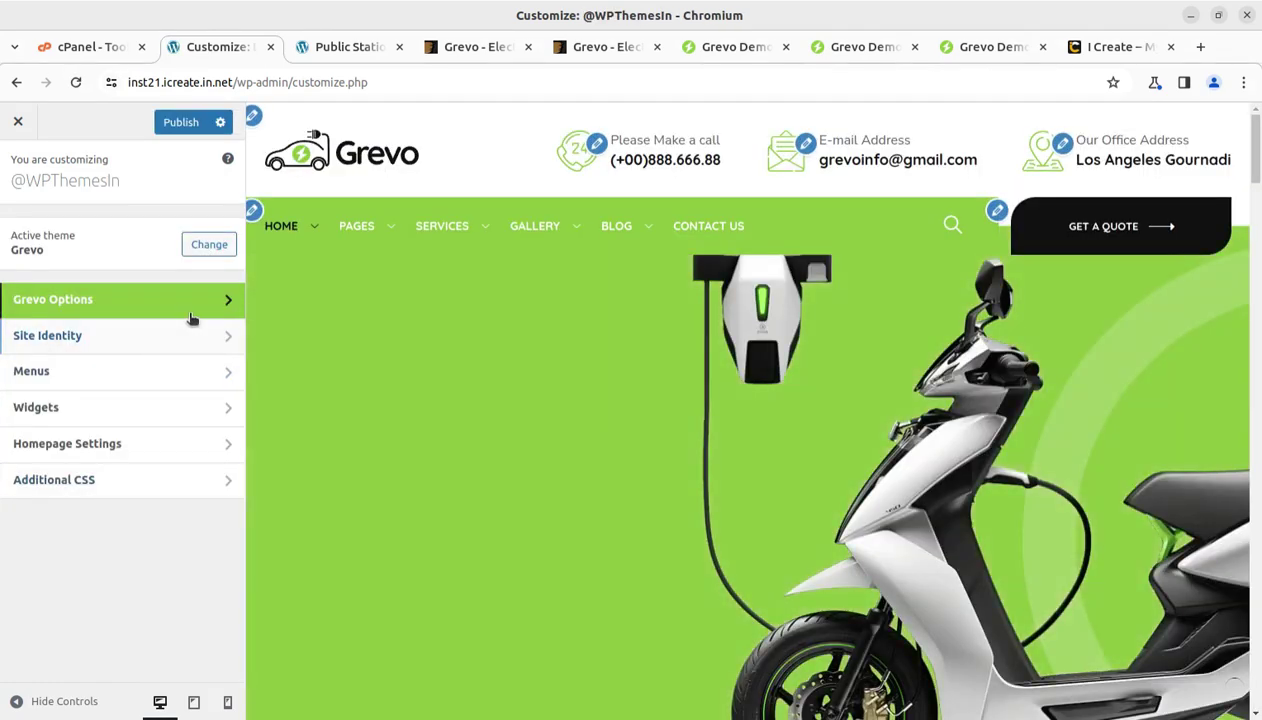
pyautogui.click(192, 318)
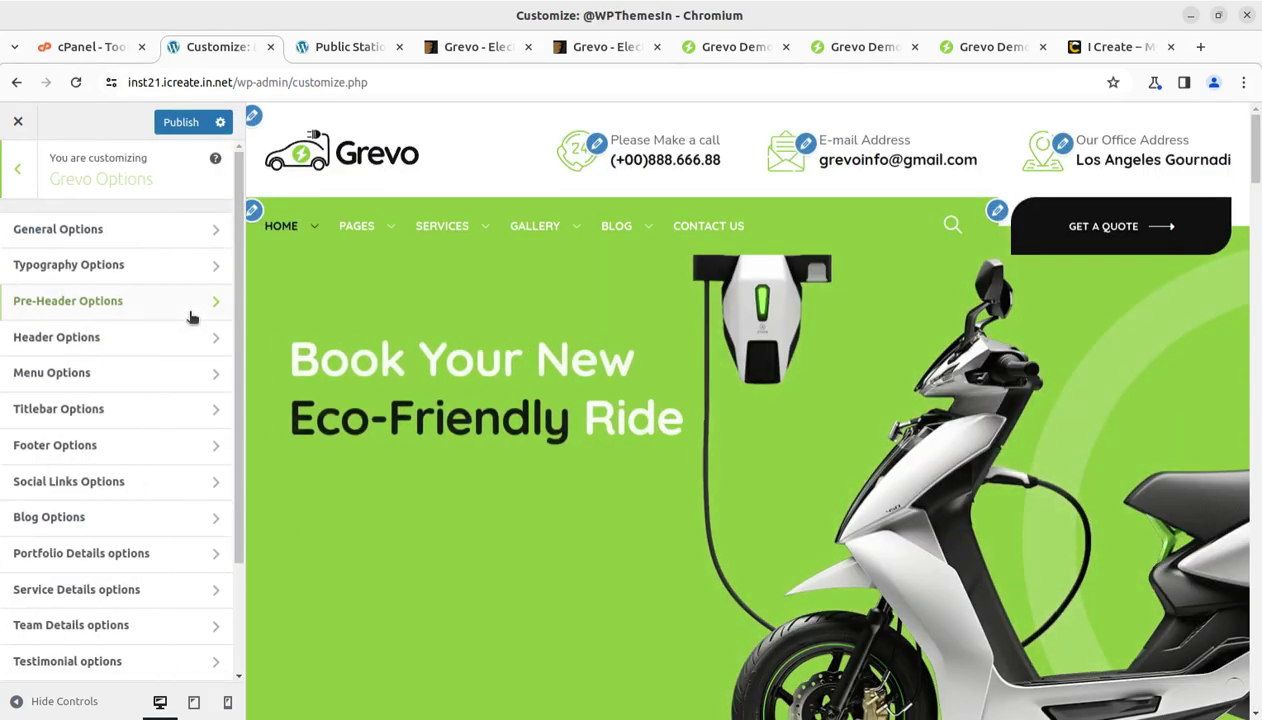
pyautogui.click(106, 228)
pyautogui.scroll(-7, 120, 470)
pyautogui.scroll(-3, 130, 490)
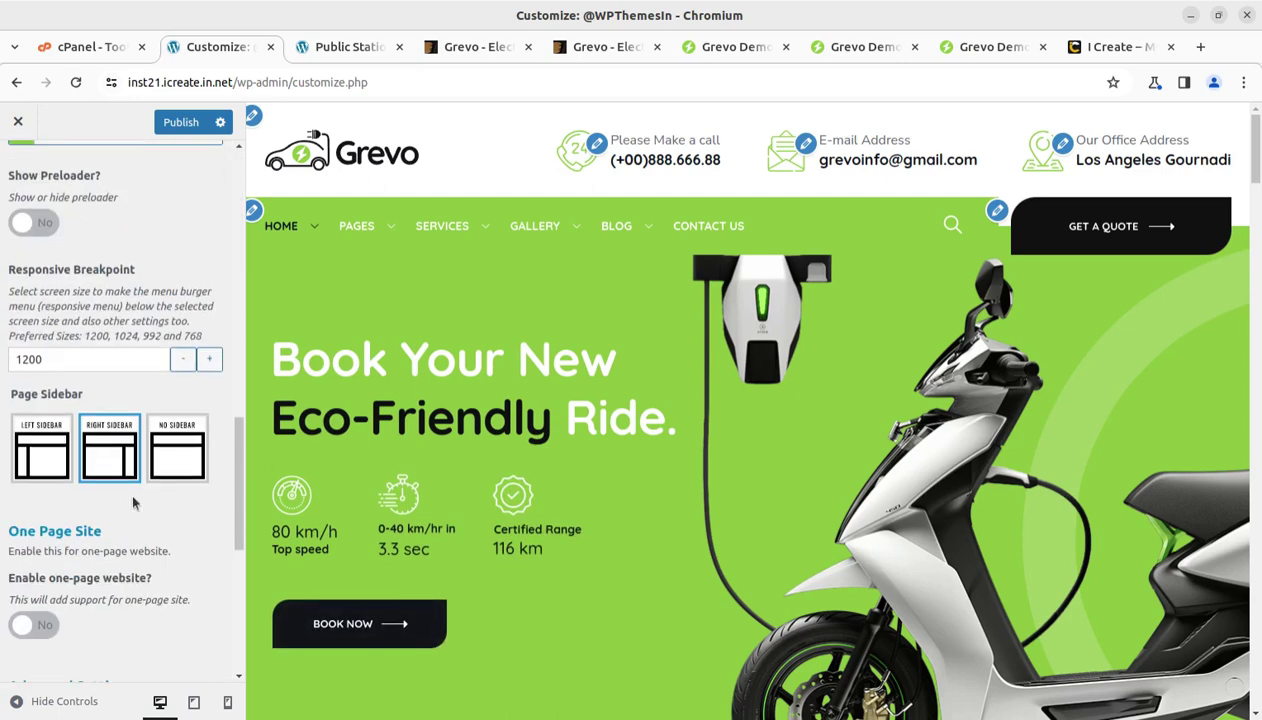
pyautogui.scroll(-4, 75, 450)
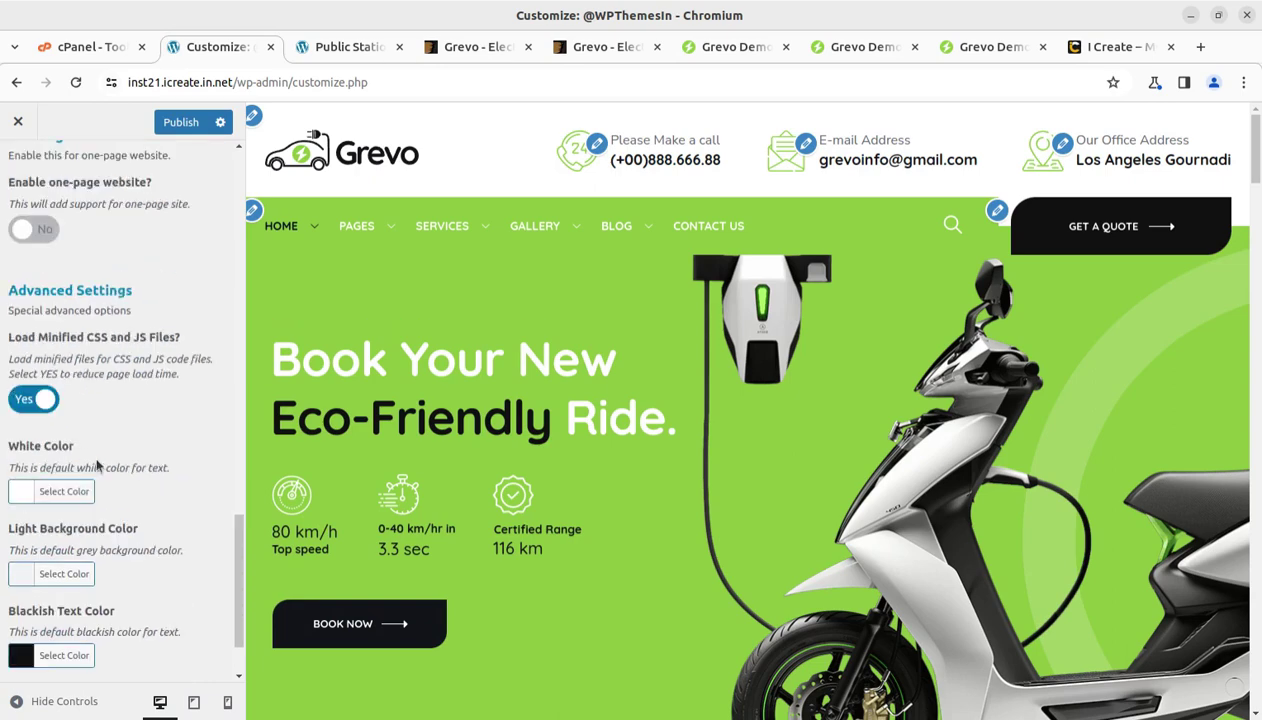
pyautogui.scroll(-1, 97, 465)
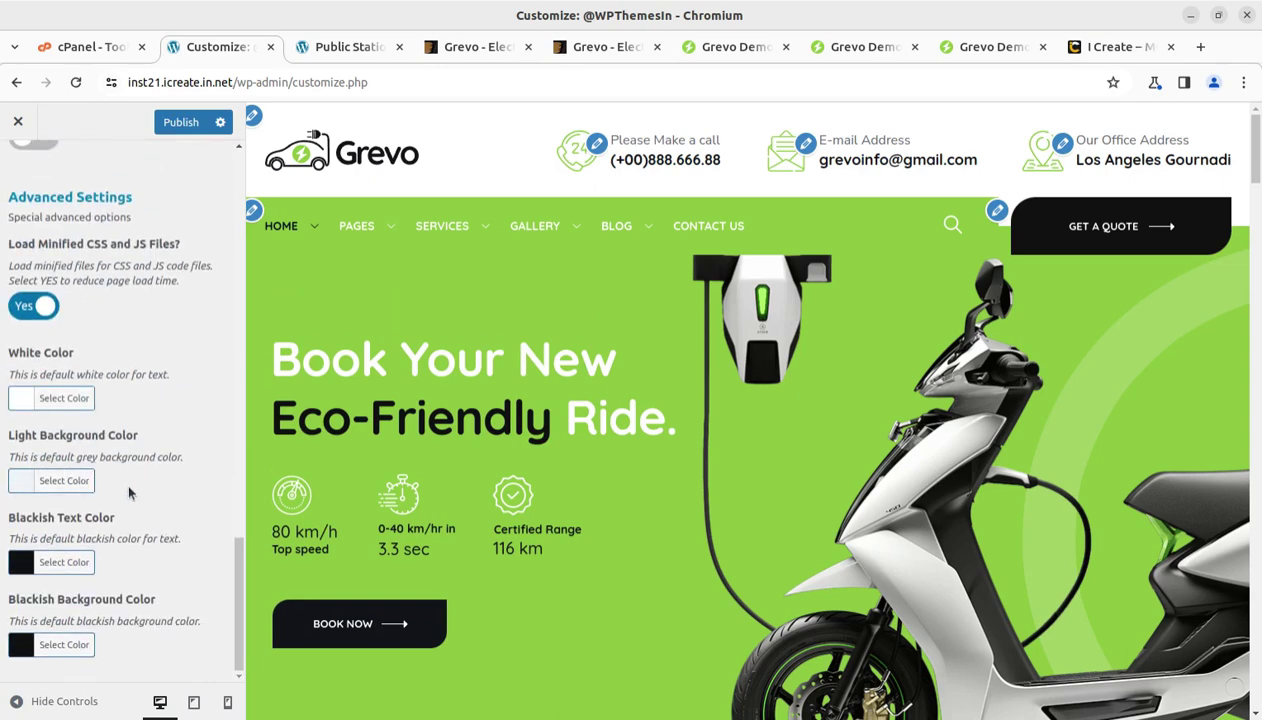
pyautogui.scroll(10, 141, 475)
pyautogui.click(28, 184)
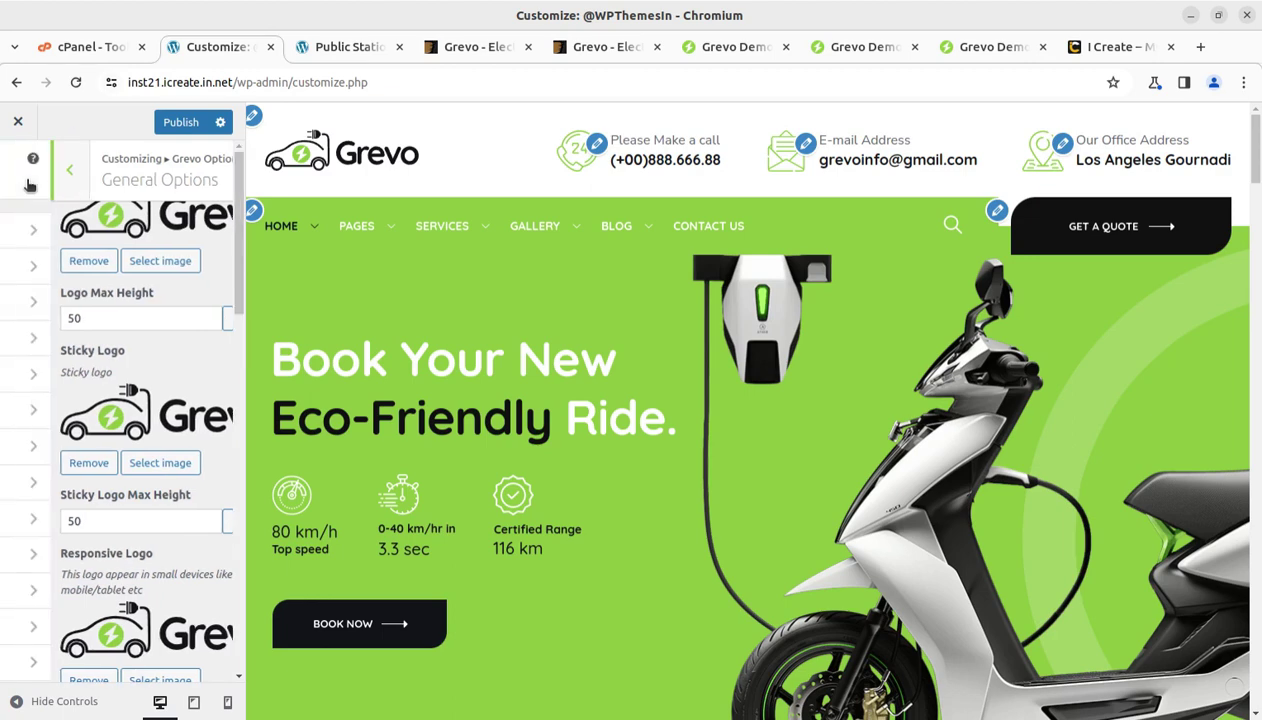
pyautogui.click(158, 268)
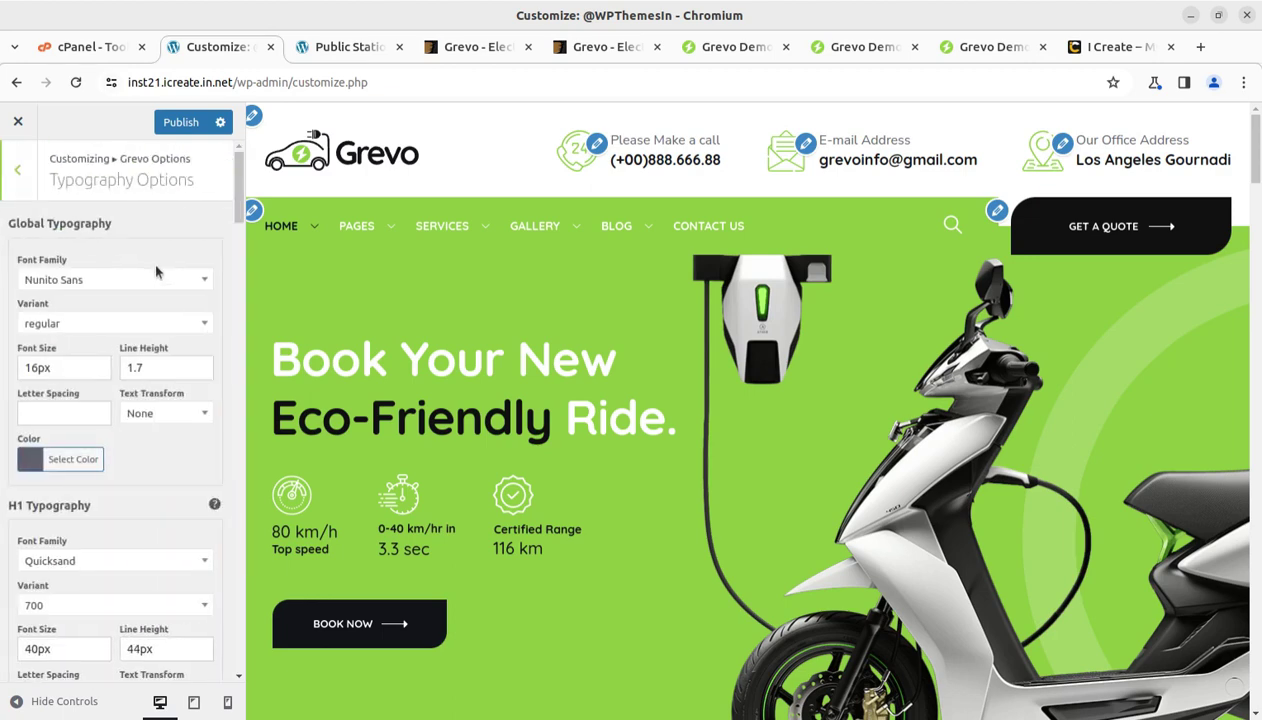
pyautogui.click(19, 171)
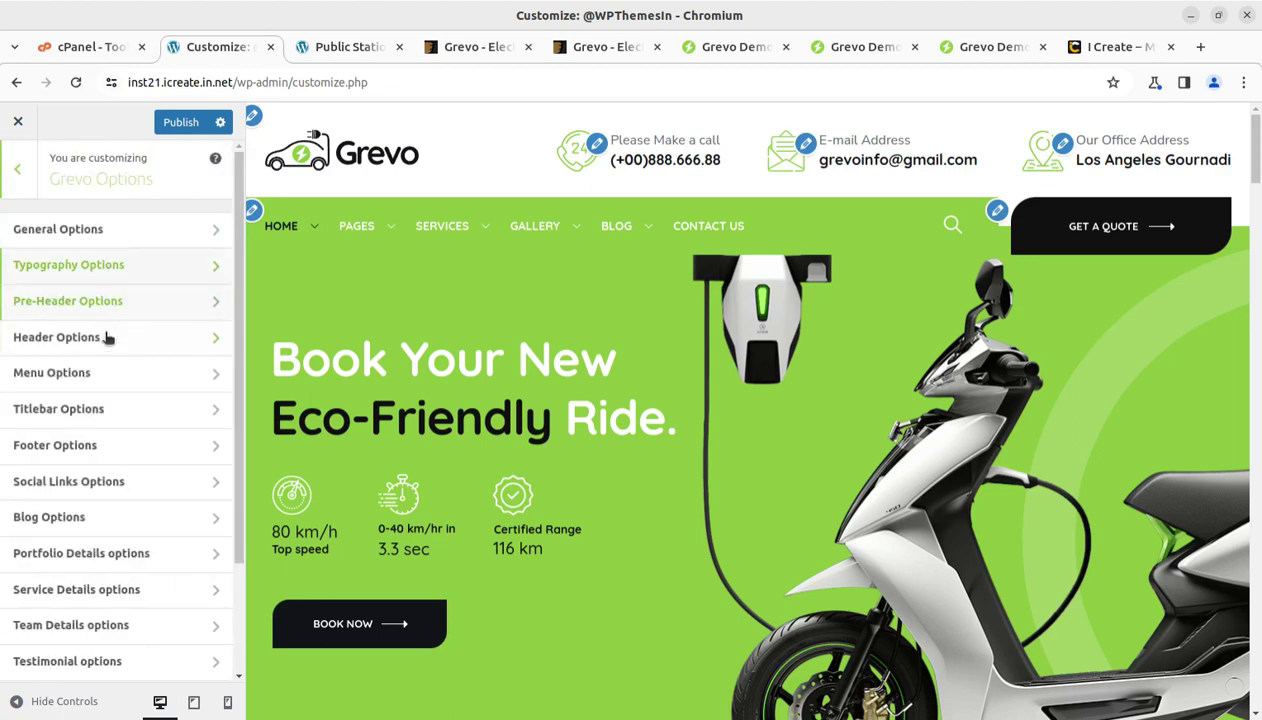
# Open the Header Options and examine the header styles, box contents, header button, background color, search and sticky header settings.
pyautogui.click(104, 336)
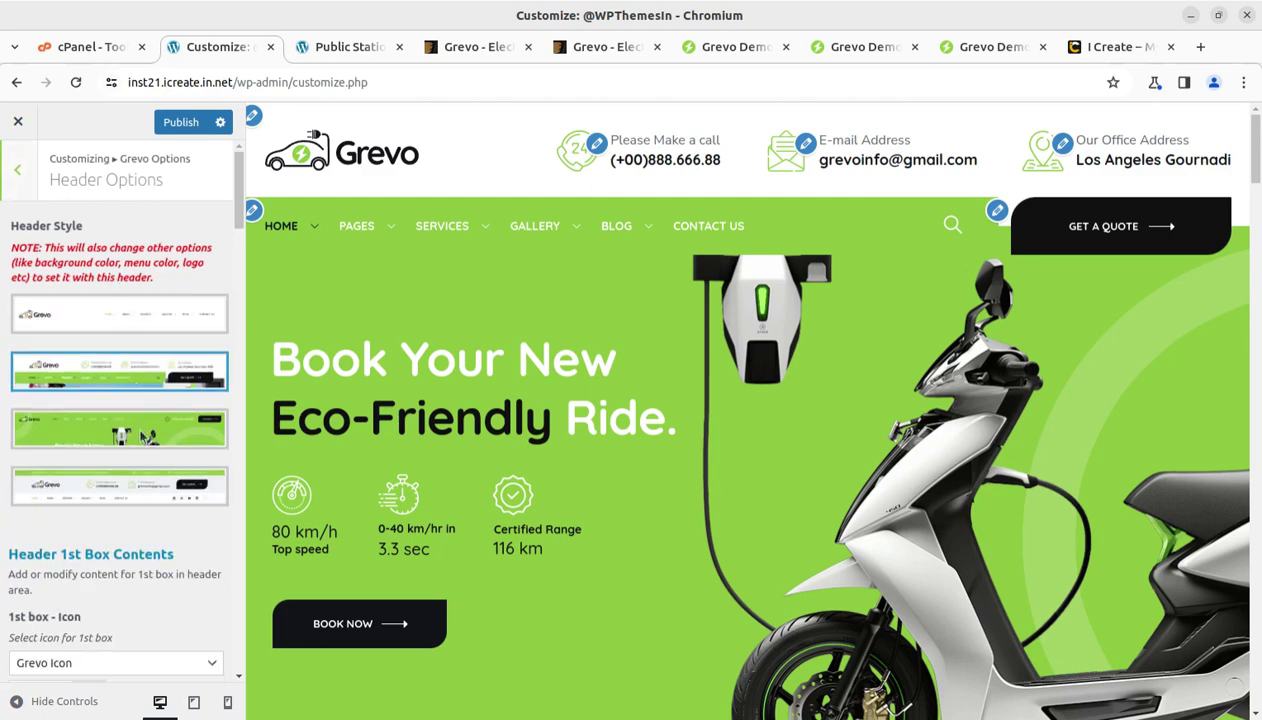
pyautogui.scroll(-4, 138, 453)
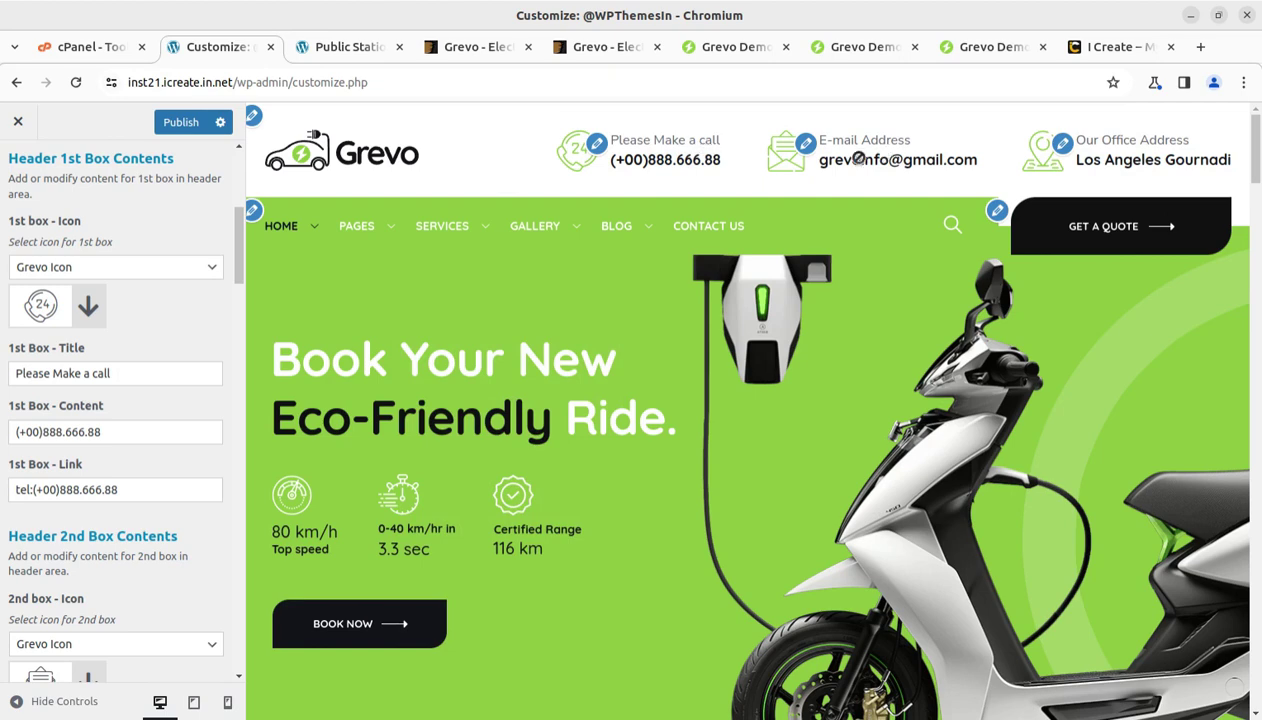
pyautogui.scroll(-10, 180, 440)
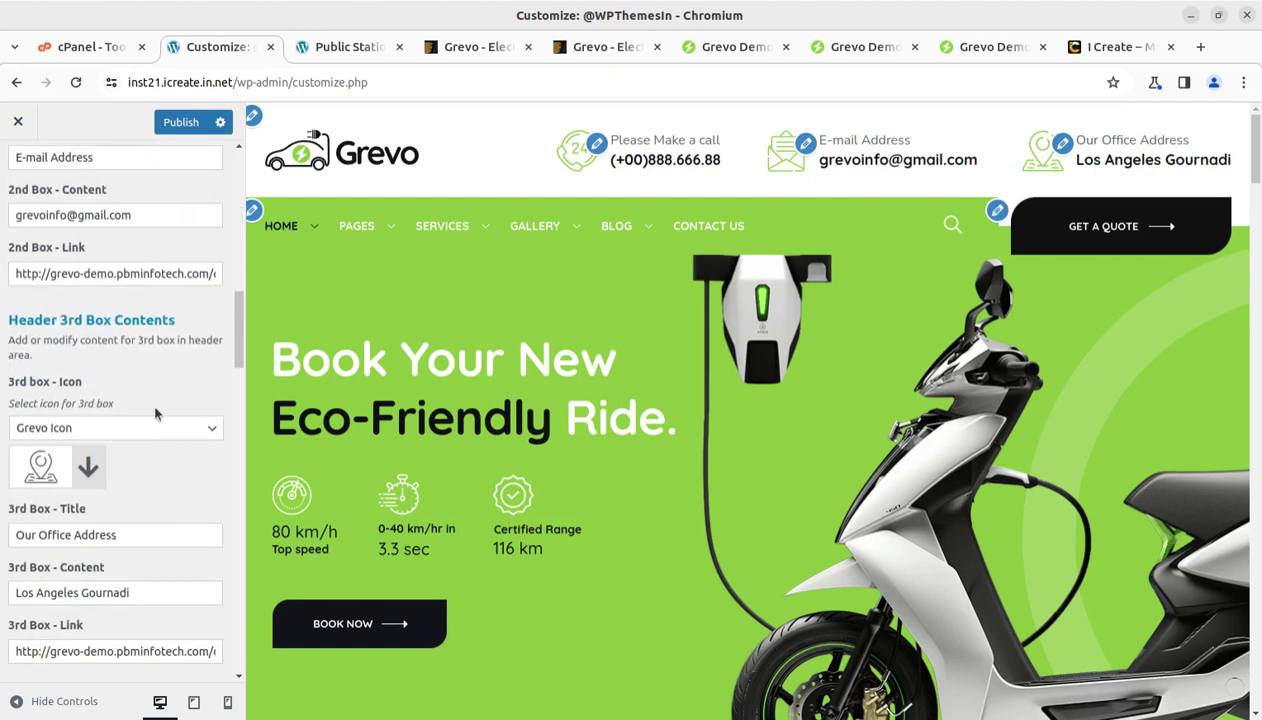
pyautogui.scroll(-6, 155, 410)
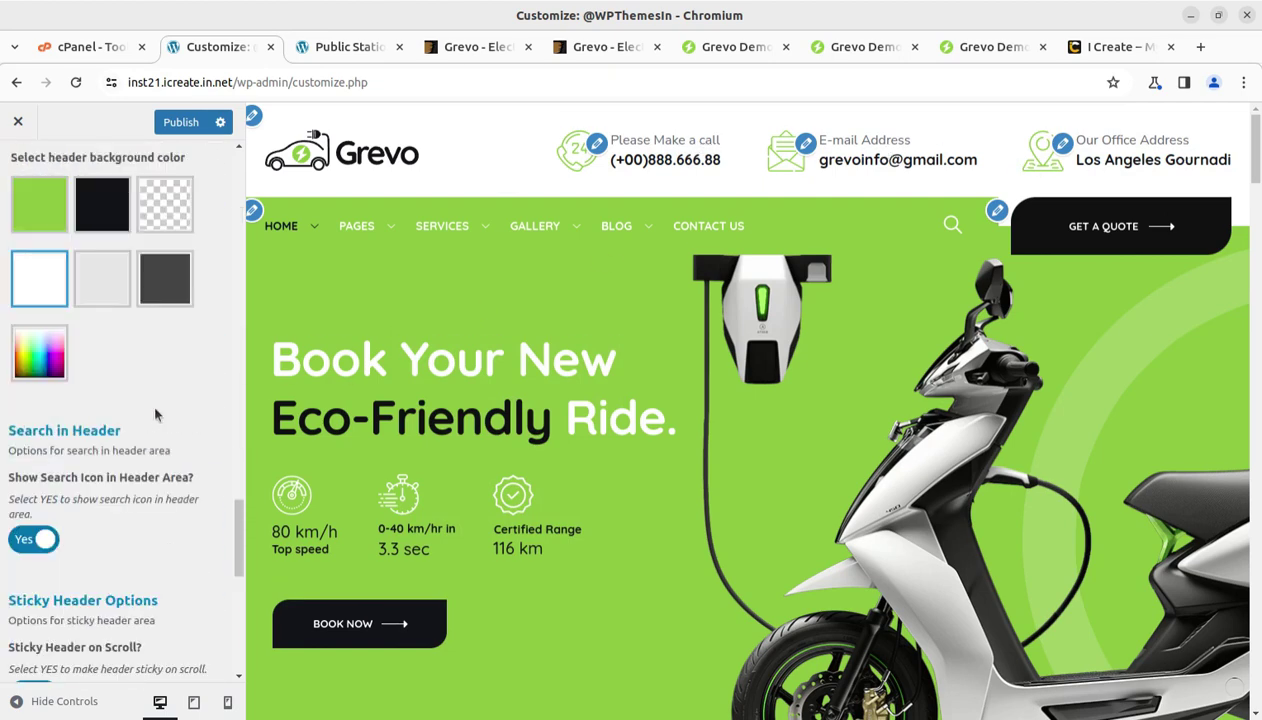
pyautogui.scroll(3, 86, 267)
pyautogui.scroll(-10, 87, 269)
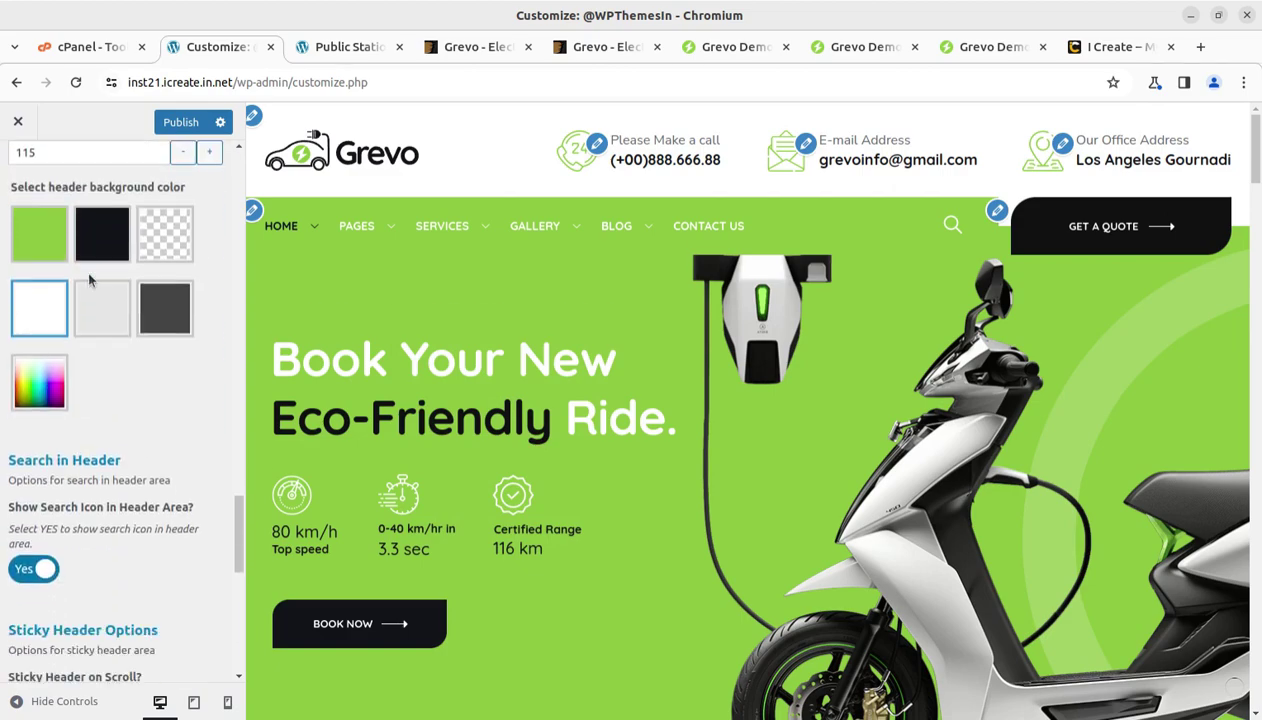
pyautogui.scroll(20, 158, 497)
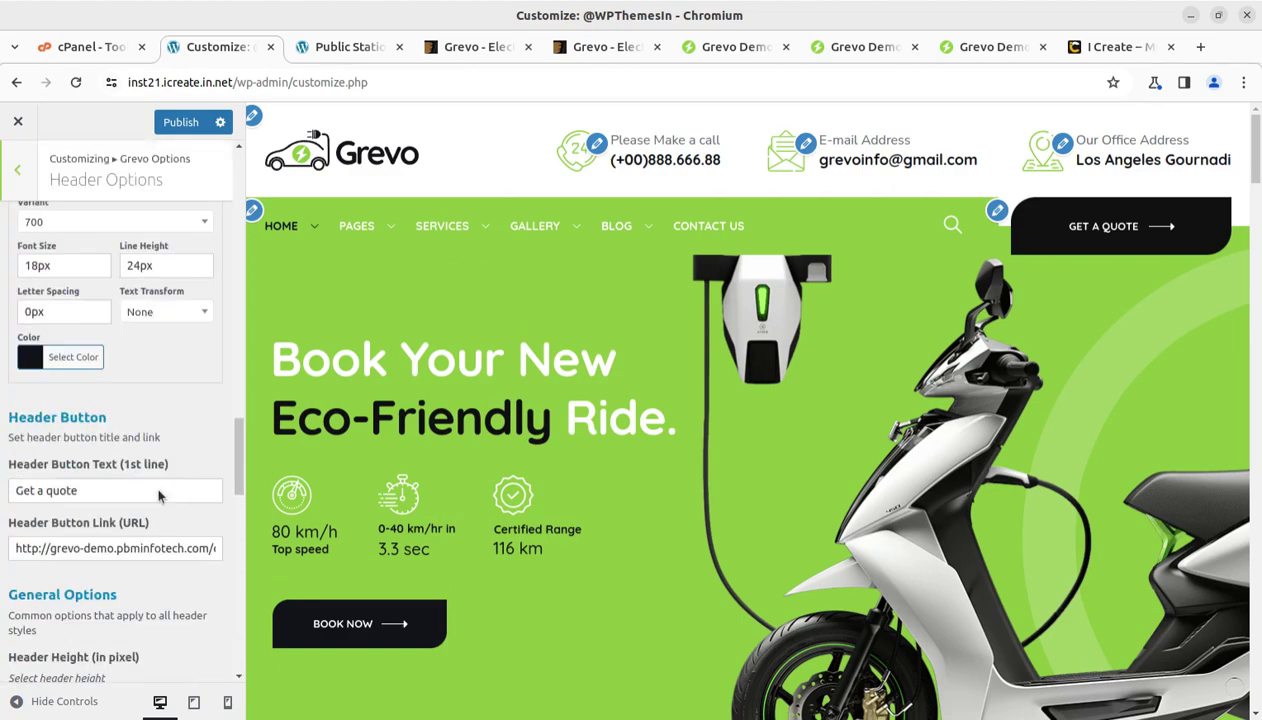
pyautogui.click(18, 172)
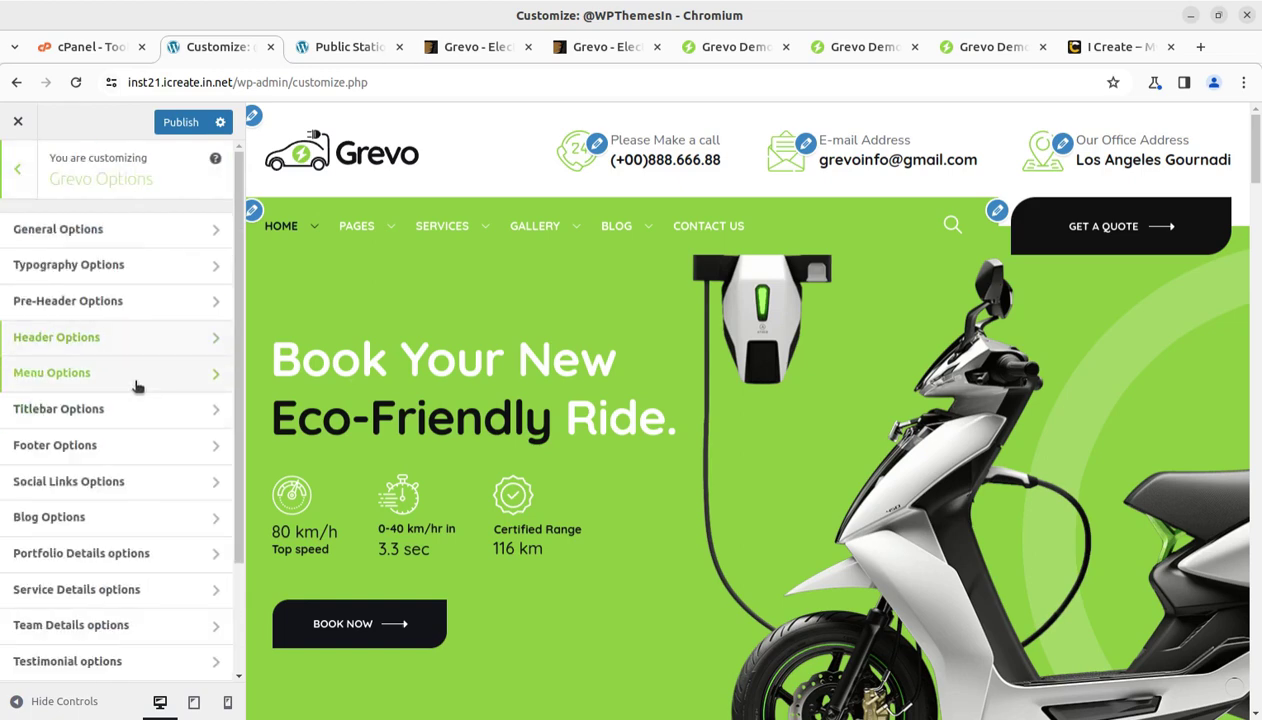
# Open the Menu Options and examine the main menu typography, active link colors and Max Mega Menu background settings.
pyautogui.click(138, 384)
pyautogui.scroll(-2, 133, 375)
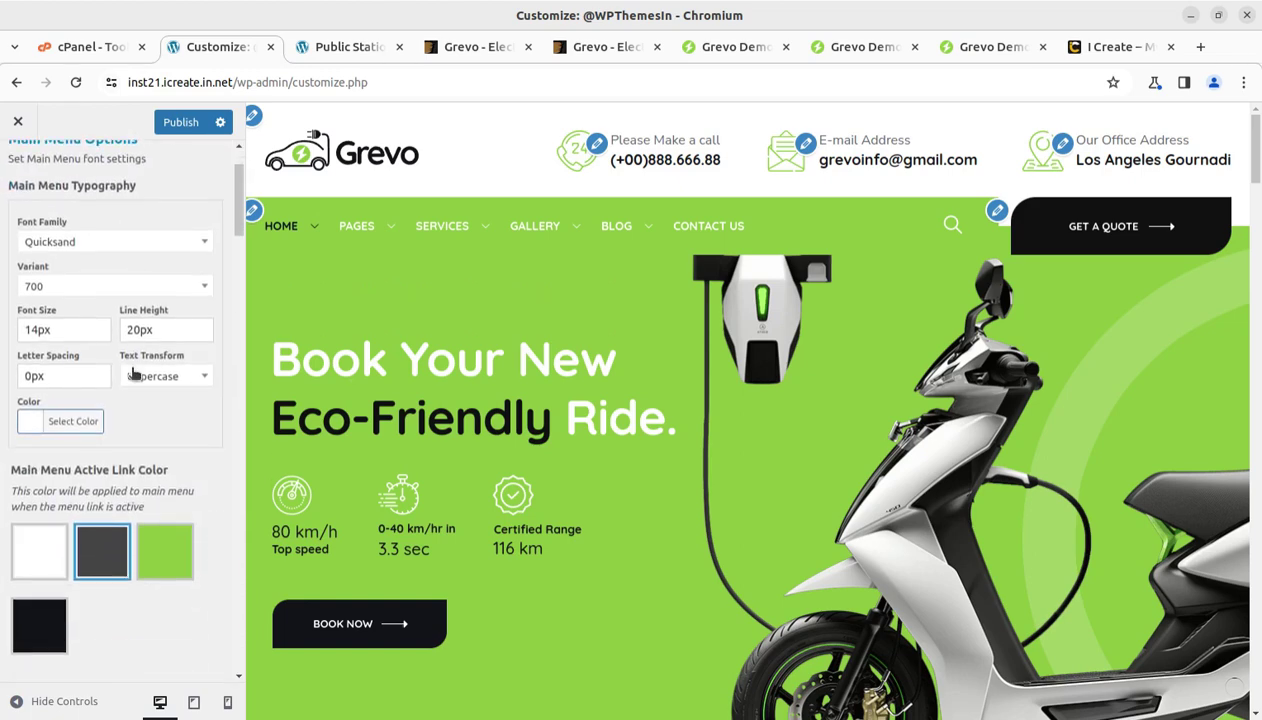
pyautogui.scroll(-8, 140, 414)
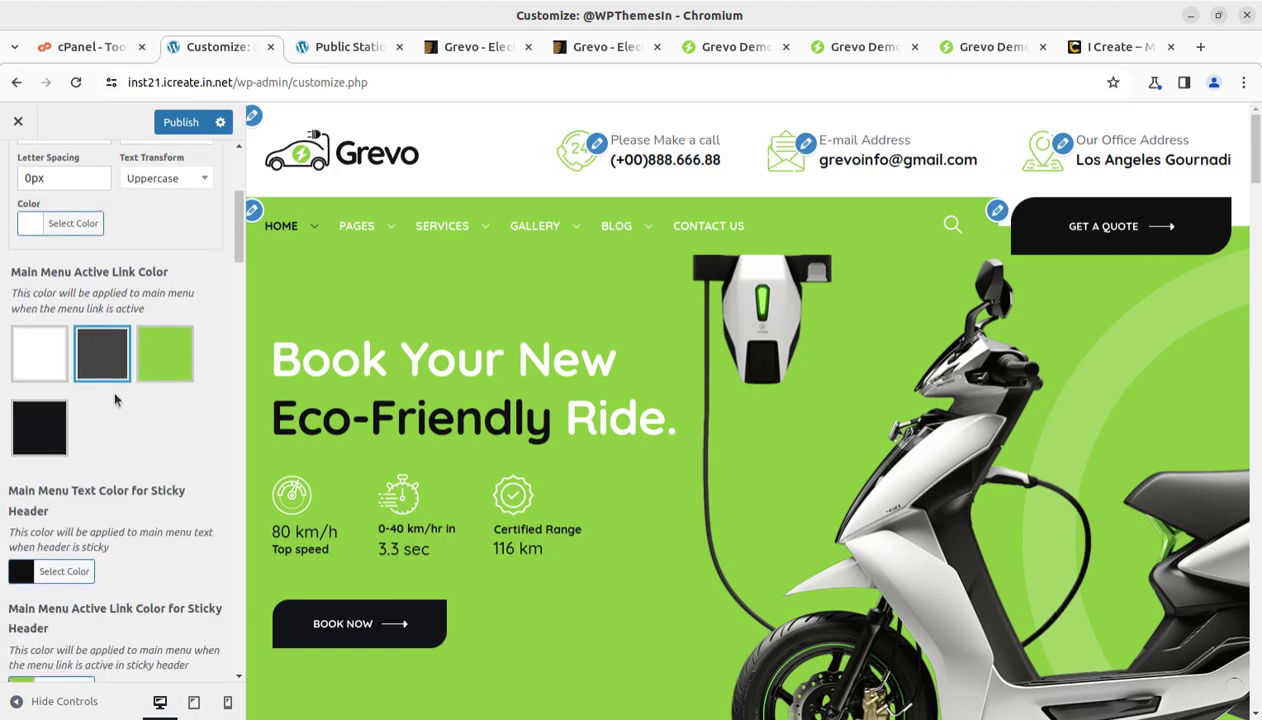
pyautogui.scroll(-20, 121, 505)
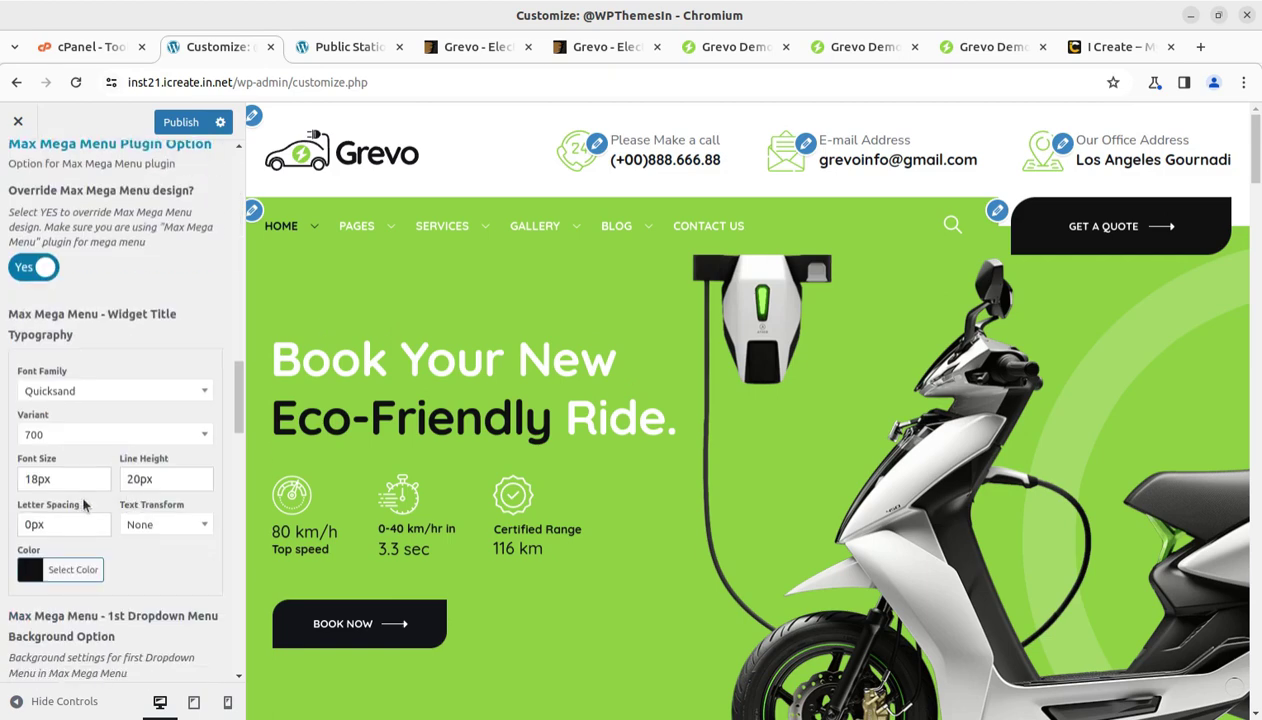
pyautogui.scroll(-15, 170, 520)
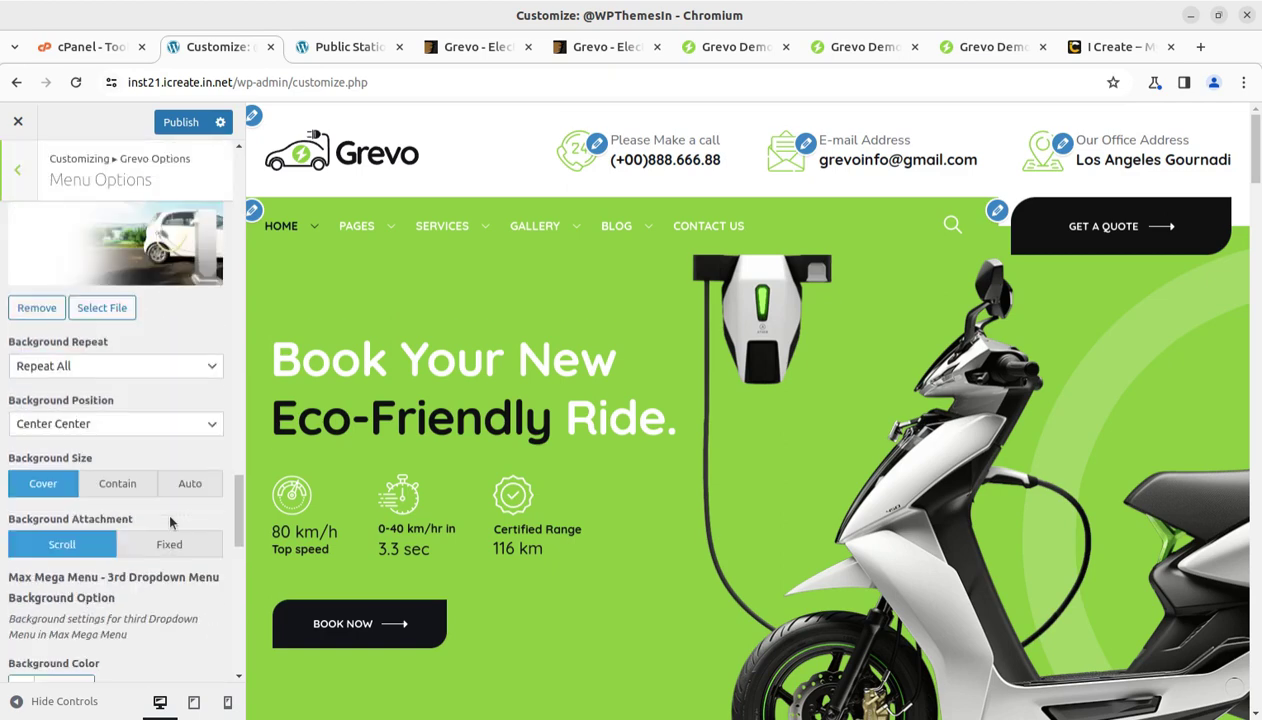
pyautogui.scroll(10, 167, 508)
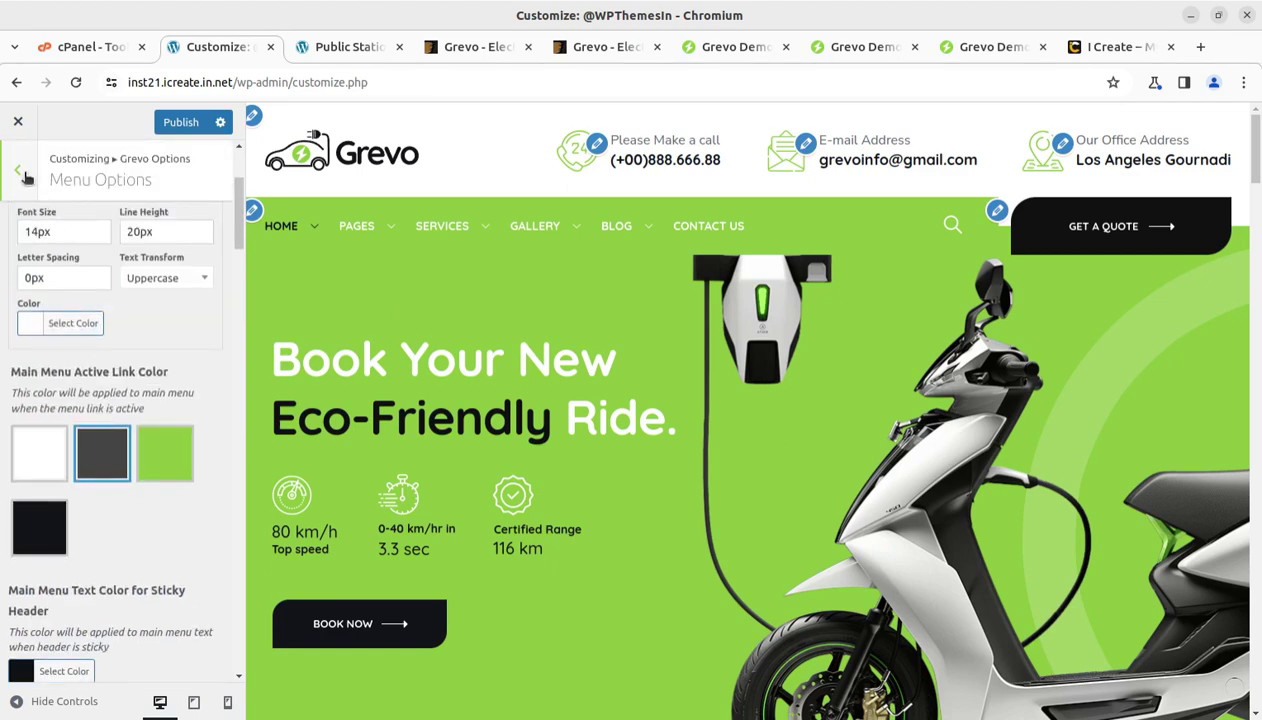
pyautogui.click(22, 174)
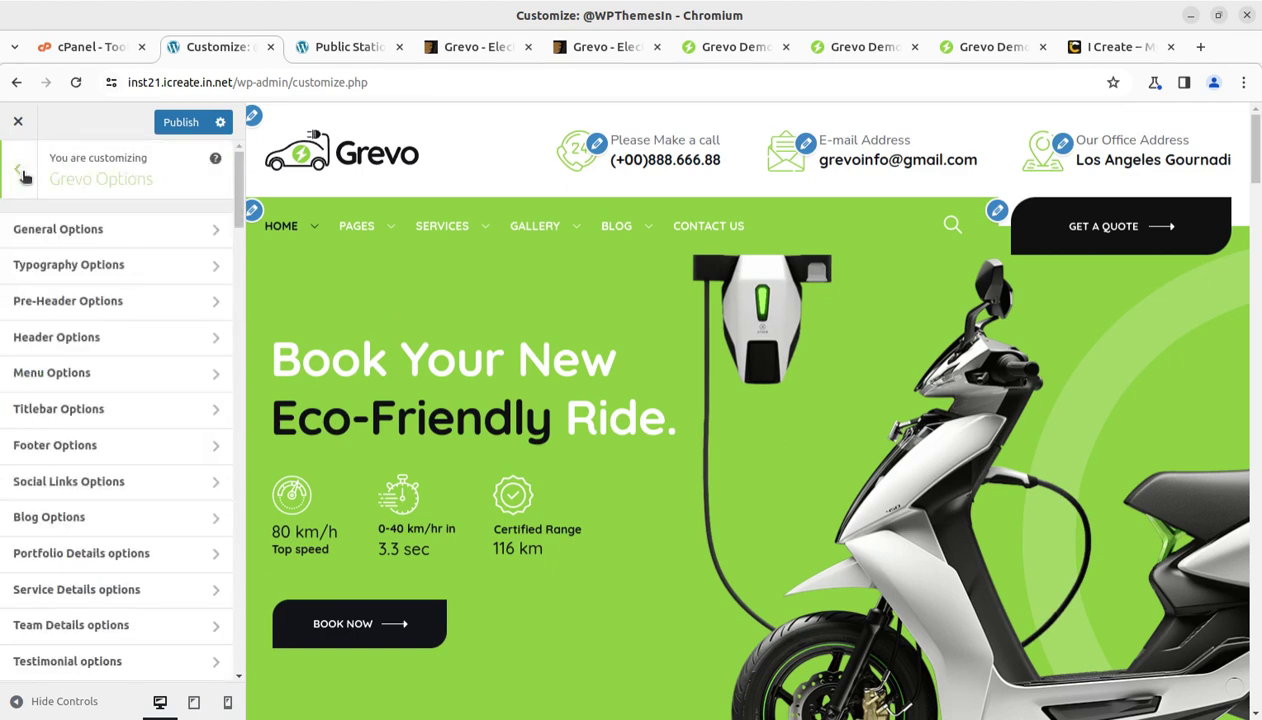
# Open the Titlebar Options and examine the titlebar height, style, background and typography settings.
pyautogui.click(144, 416)
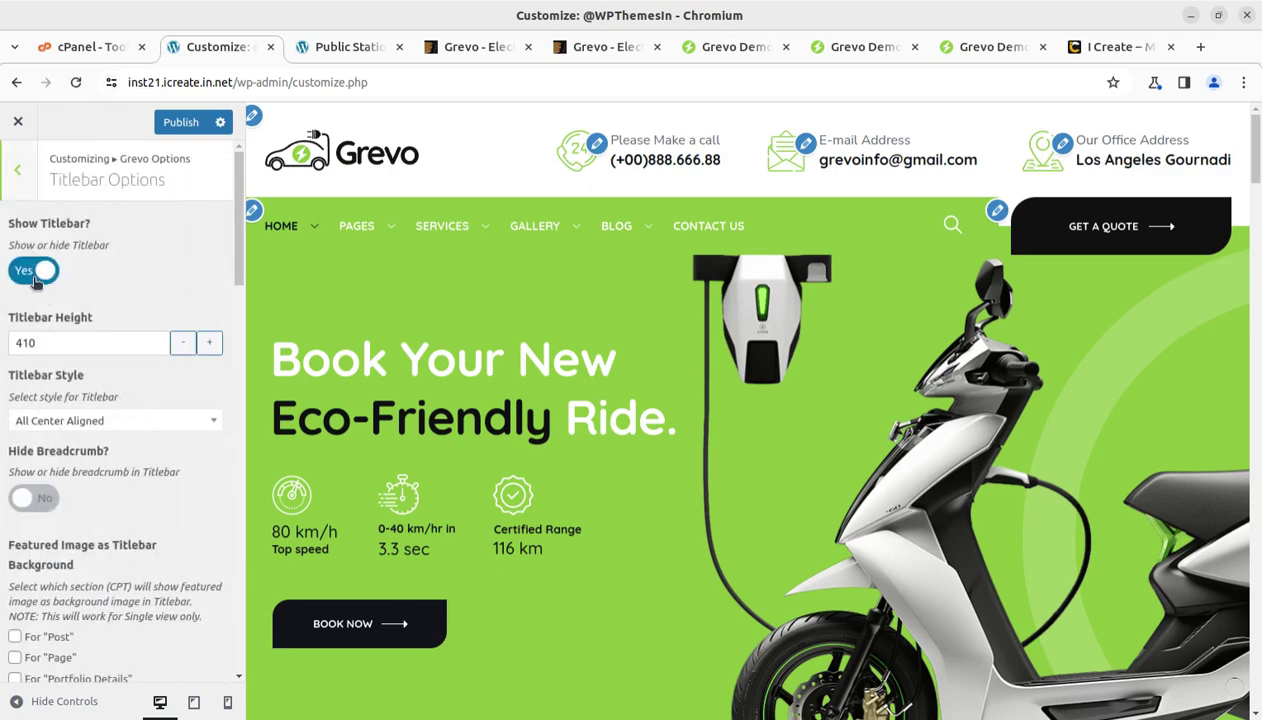
pyautogui.scroll(-6, 115, 399)
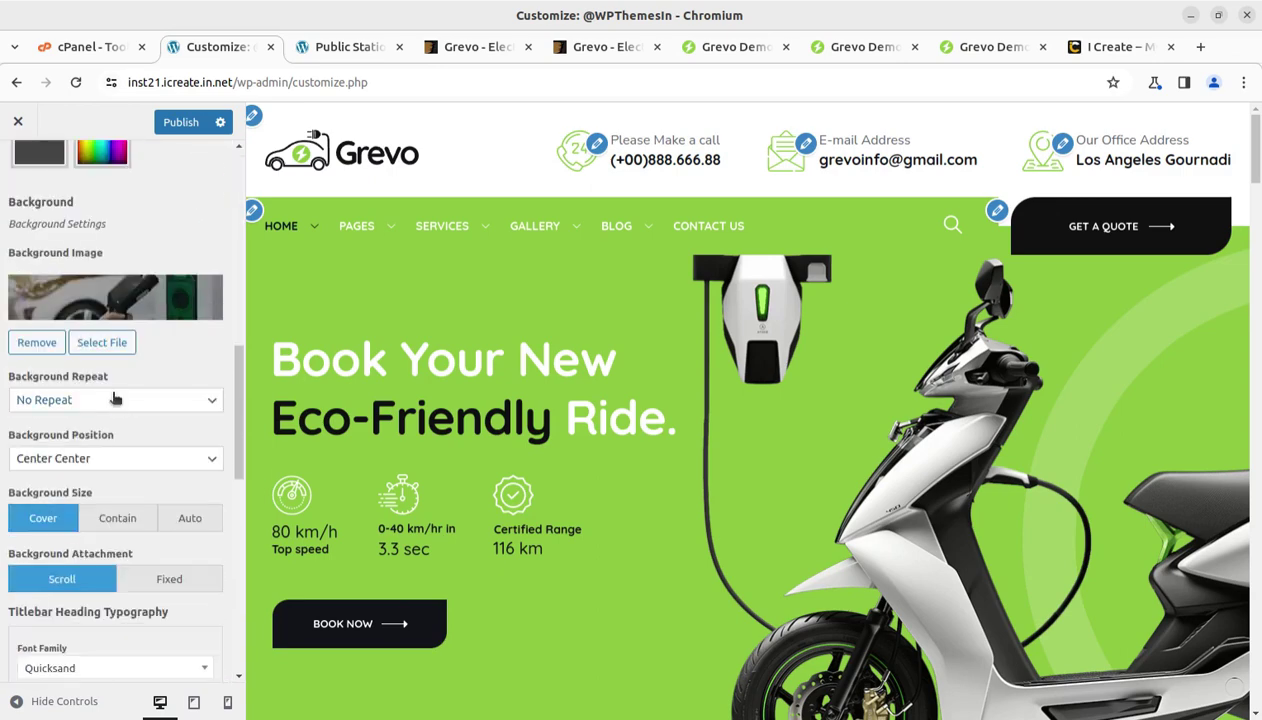
pyautogui.scroll(-9, 115, 399)
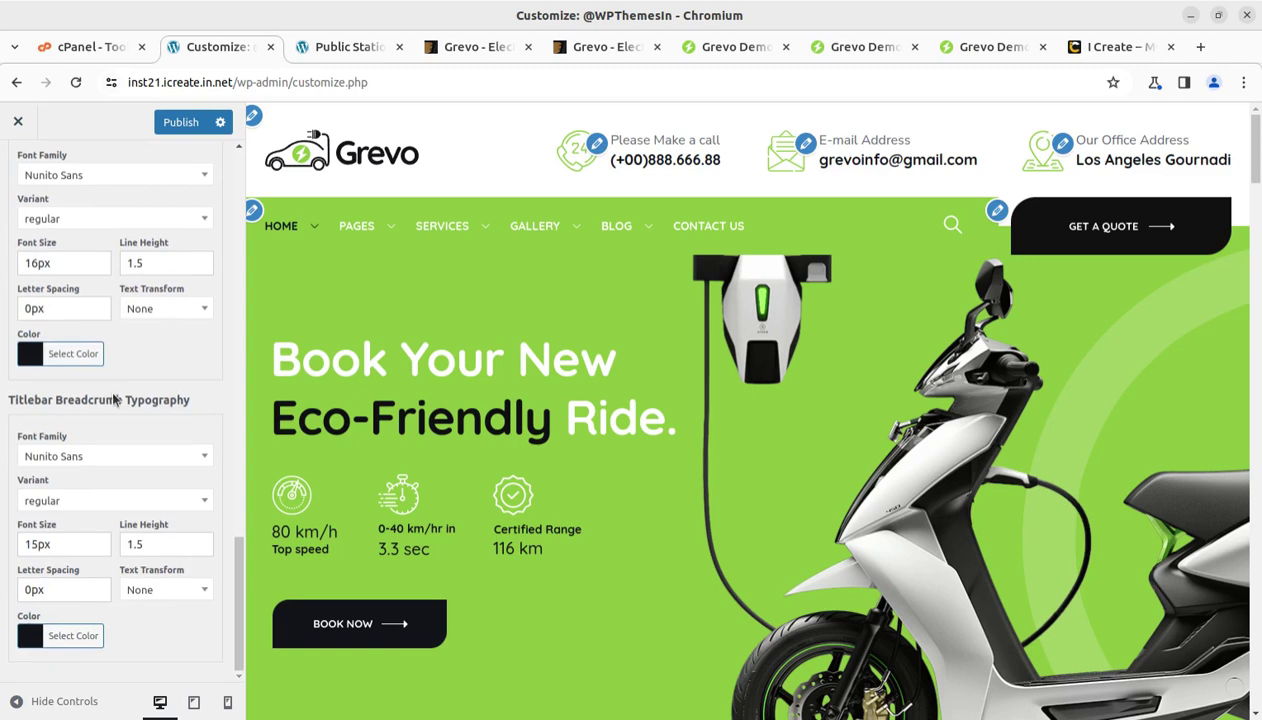
pyautogui.scroll(6, 113, 398)
pyautogui.scroll(5, 113, 398)
pyautogui.click(18, 176)
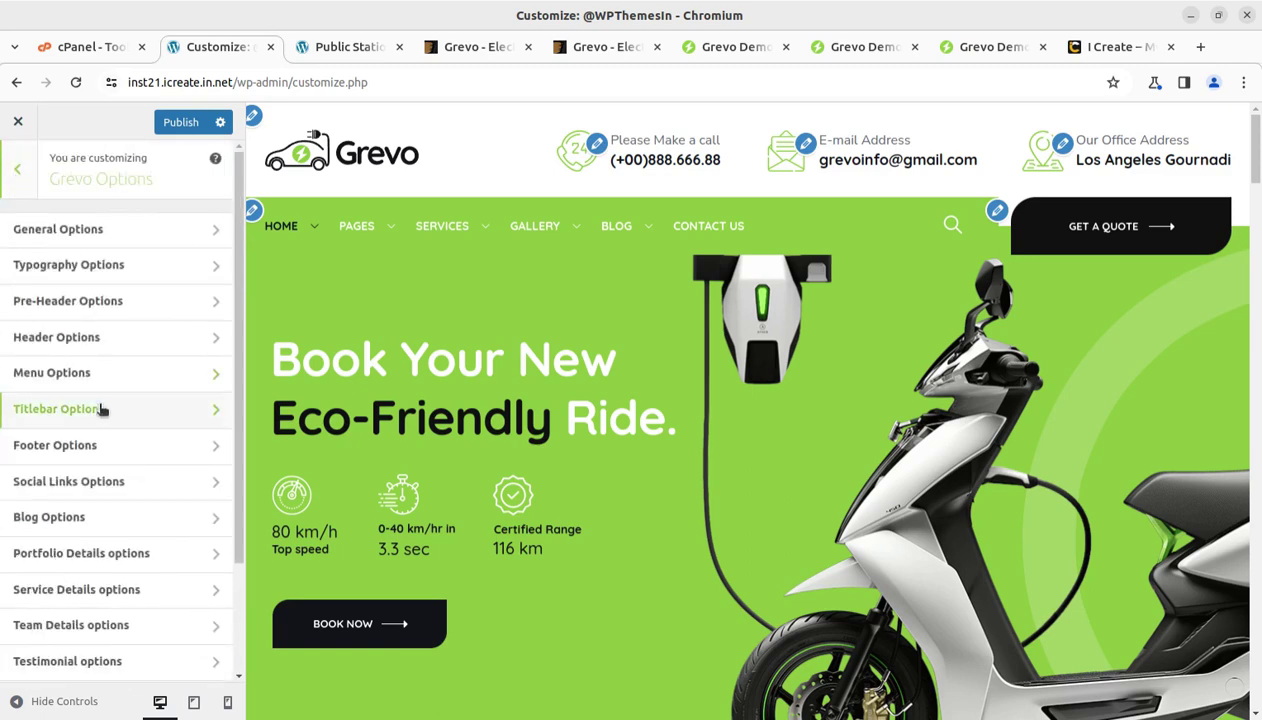
# Open the Footer Options and examine the footer styles, footer boxes, background color and text color settings.
pyautogui.click(140, 447)
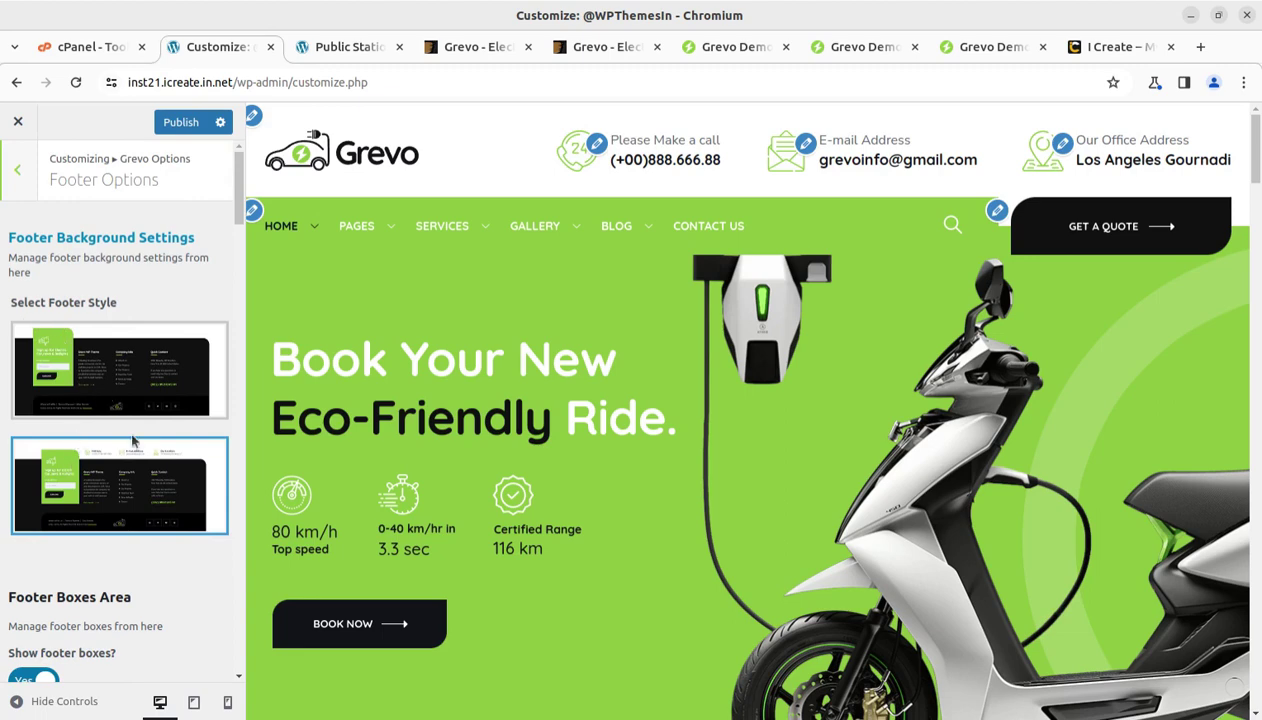
pyautogui.scroll(-4, 133, 440)
pyautogui.scroll(-6, 124, 521)
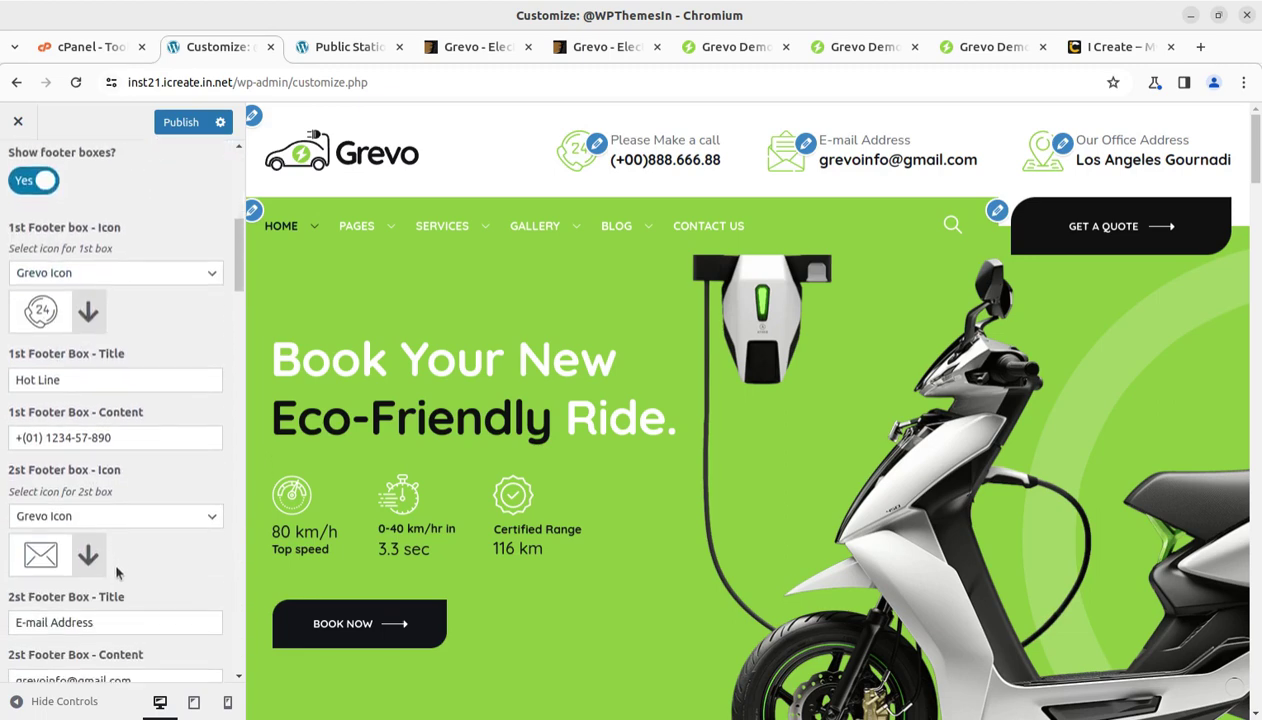
pyautogui.scroll(-20, 79, 340)
pyautogui.scroll(18, 116, 570)
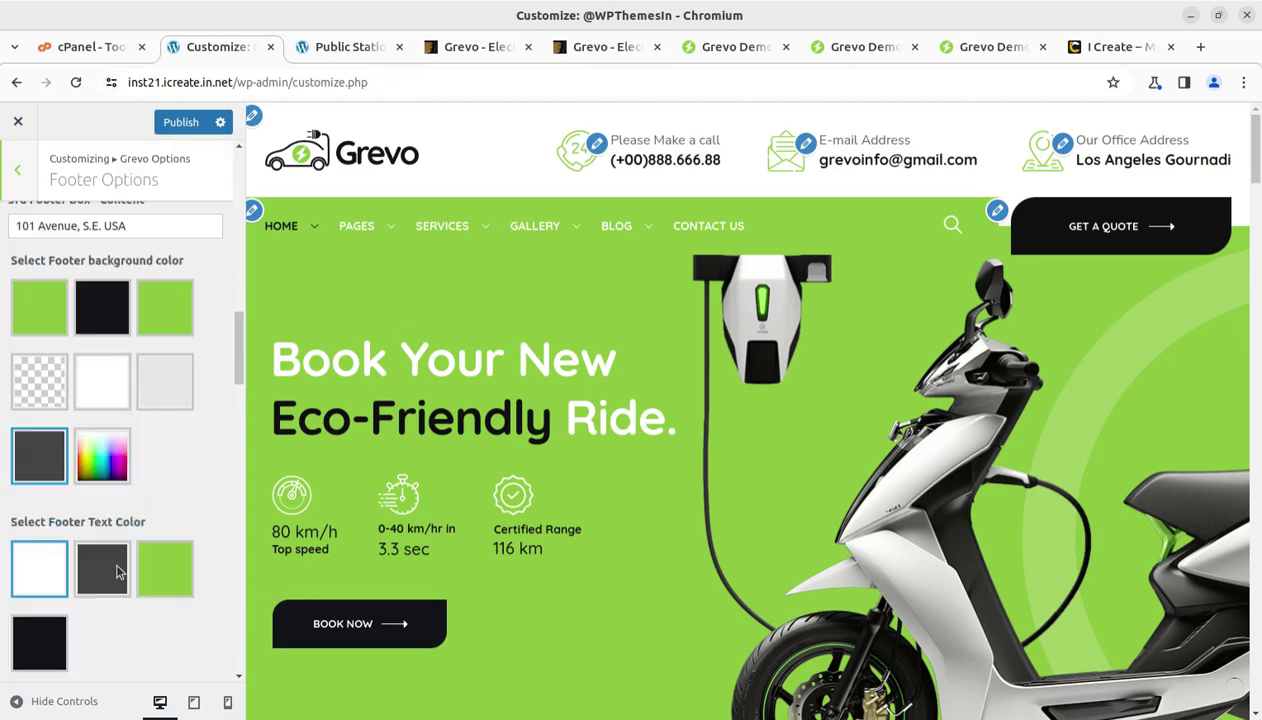
pyautogui.click(35, 180)
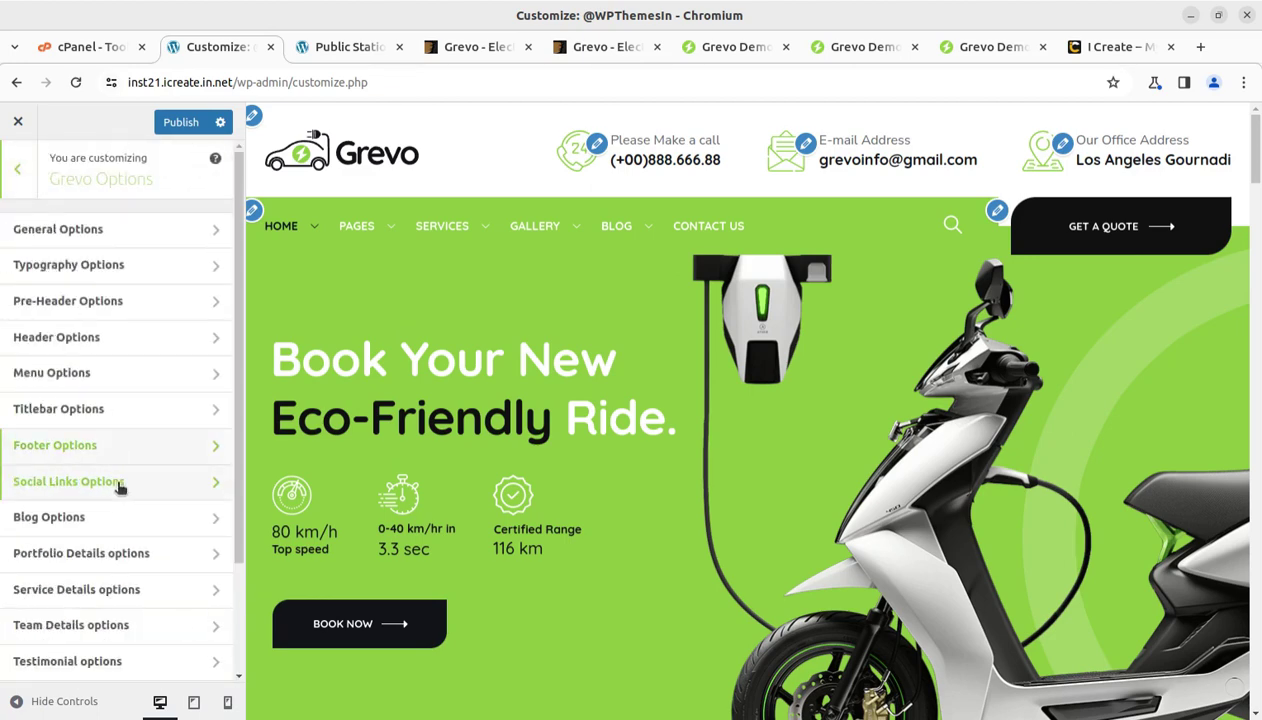
# View the Social Links Options, and check the blogroll view settings in the Blog Options.
pyautogui.click(120, 484)
pyautogui.click(27, 182)
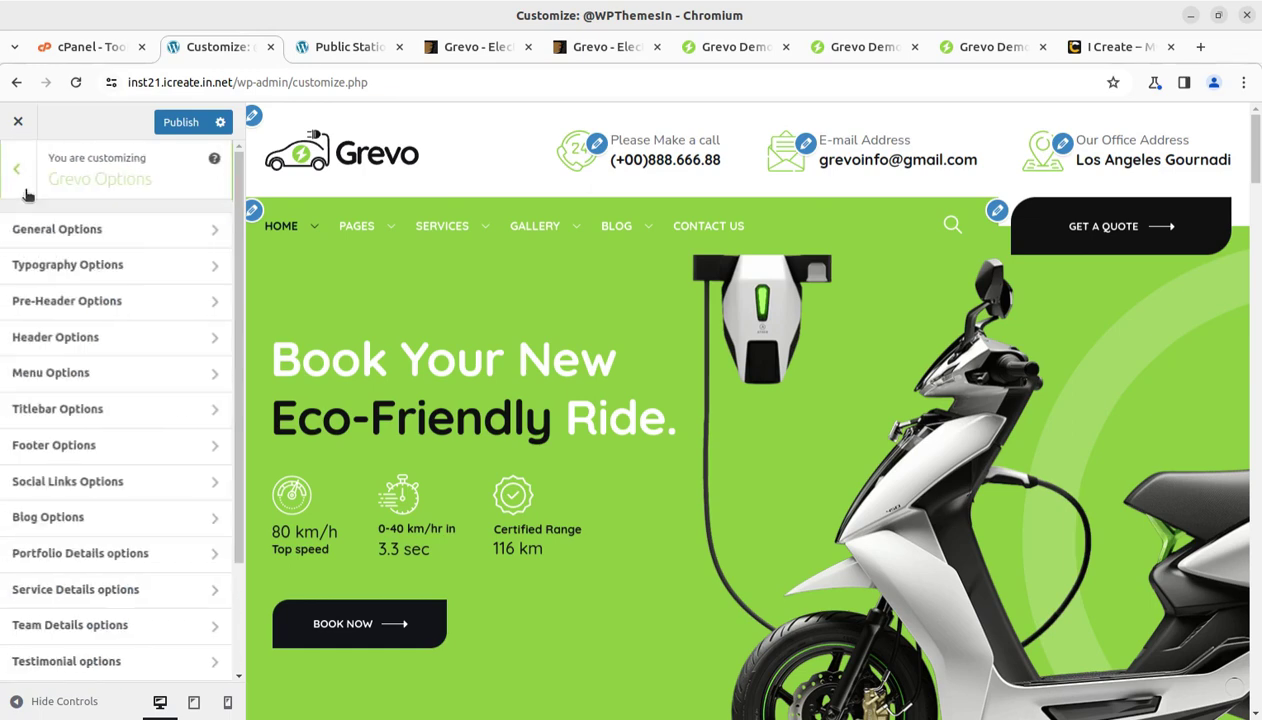
pyautogui.click(121, 521)
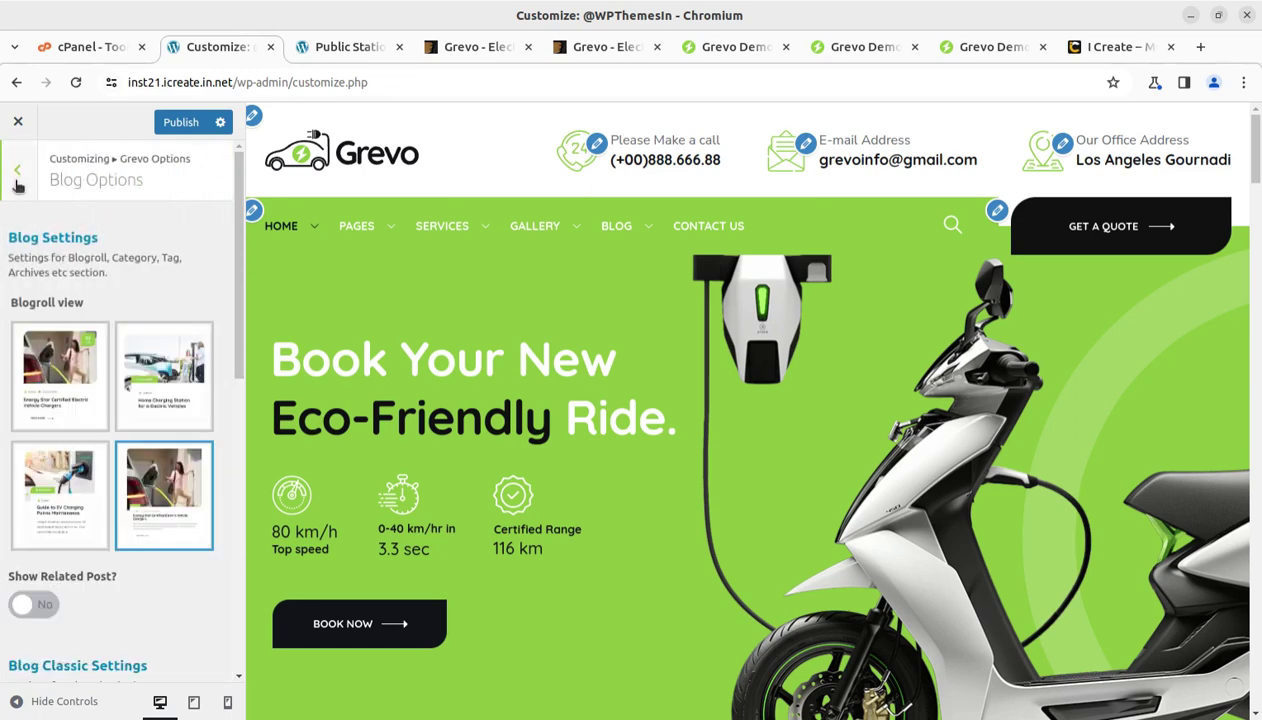
pyautogui.click(17, 180)
# Open the Team Details options and examine the Team Group element view and column settings.
pyautogui.scroll(-2, 110, 575)
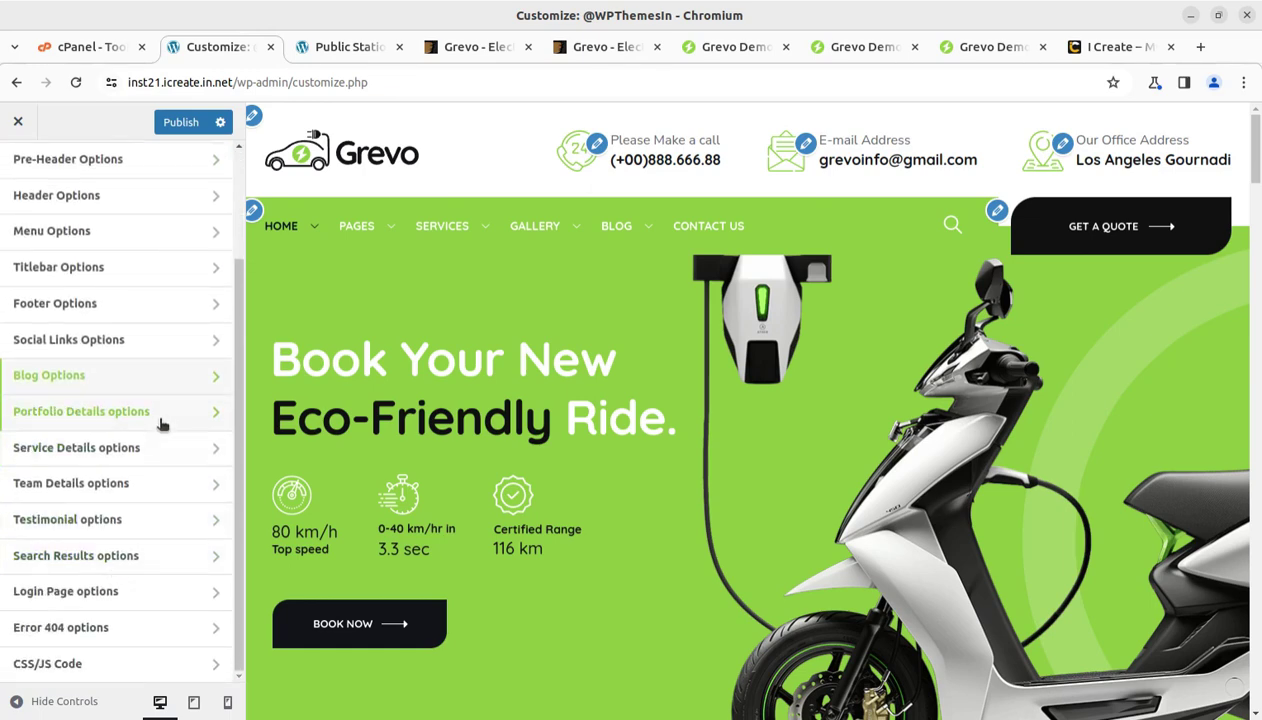
pyautogui.click(151, 491)
pyautogui.scroll(-3, 141, 430)
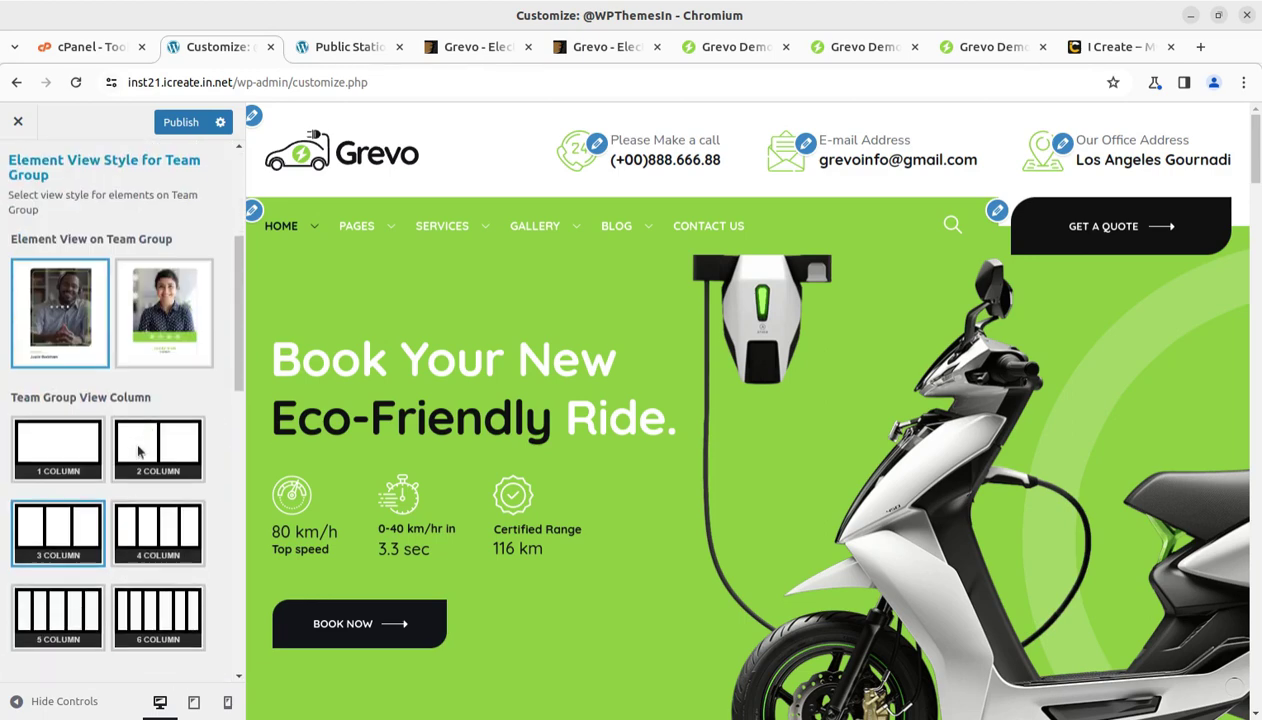
pyautogui.scroll(3, 139, 452)
pyautogui.click(17, 170)
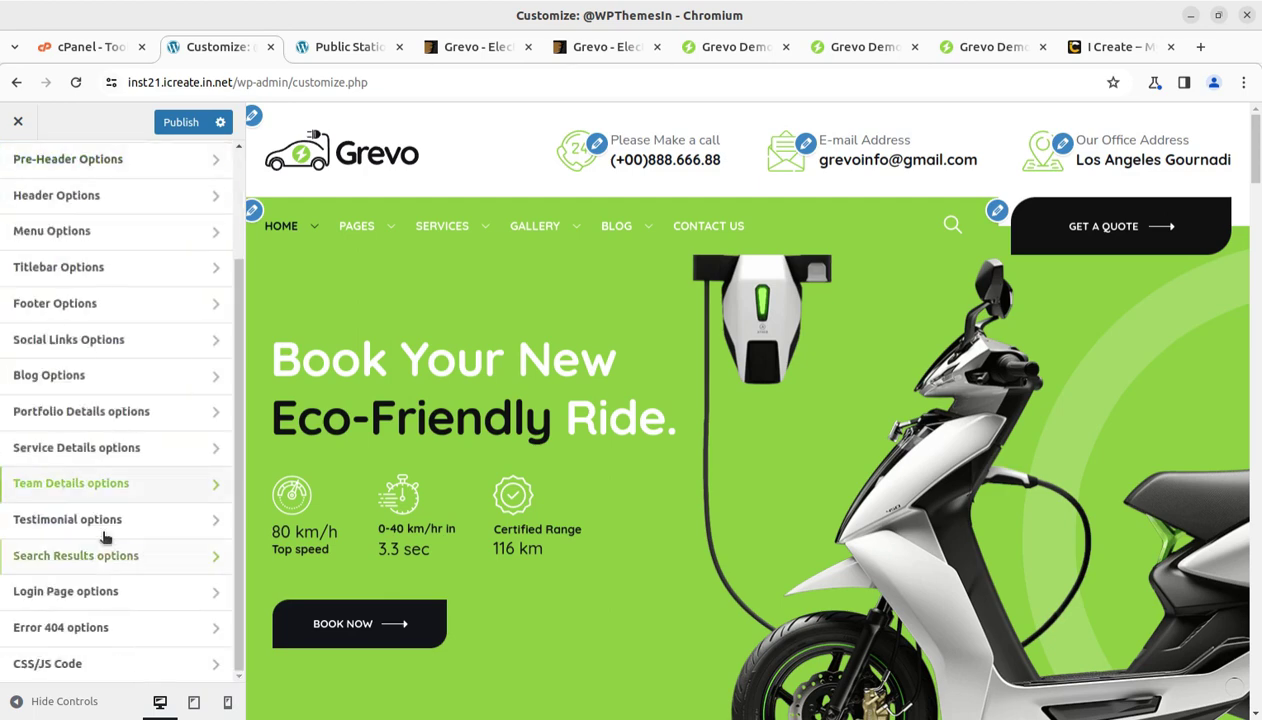
# View the Search Results options, and check the custom logo and background settings in the Login Page options.
pyautogui.click(157, 556)
pyautogui.click(17, 173)
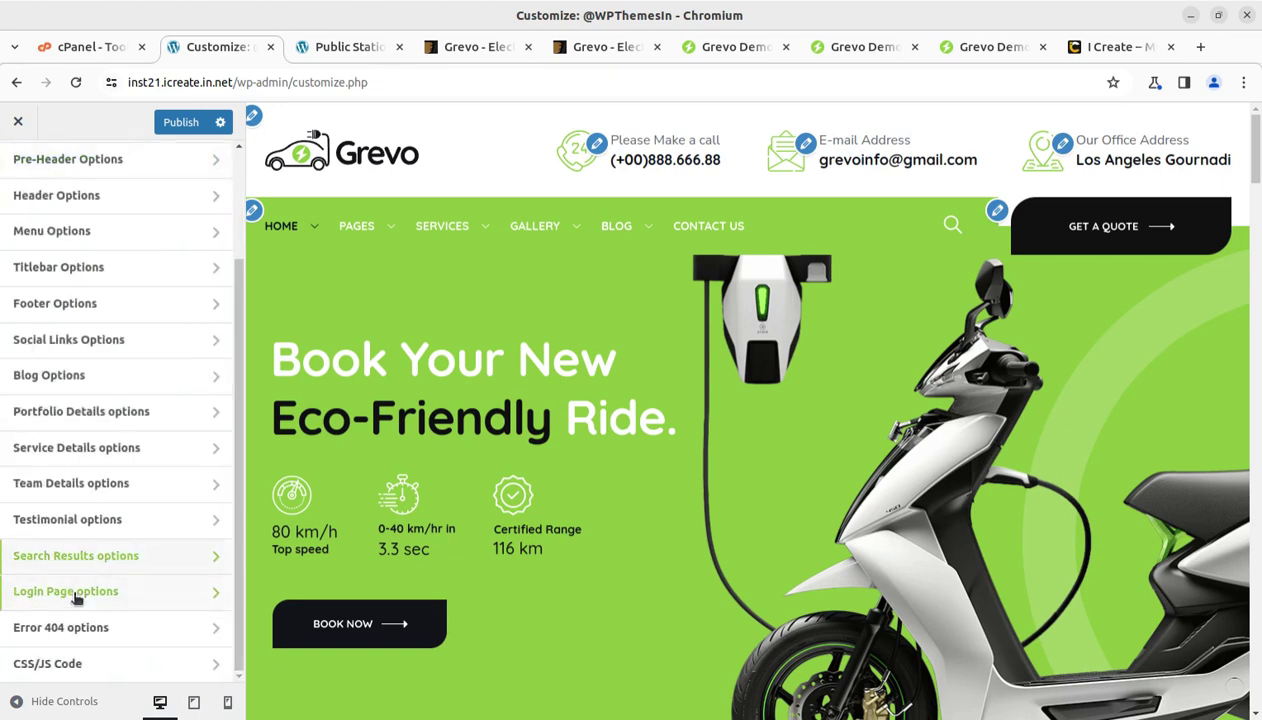
pyautogui.click(87, 596)
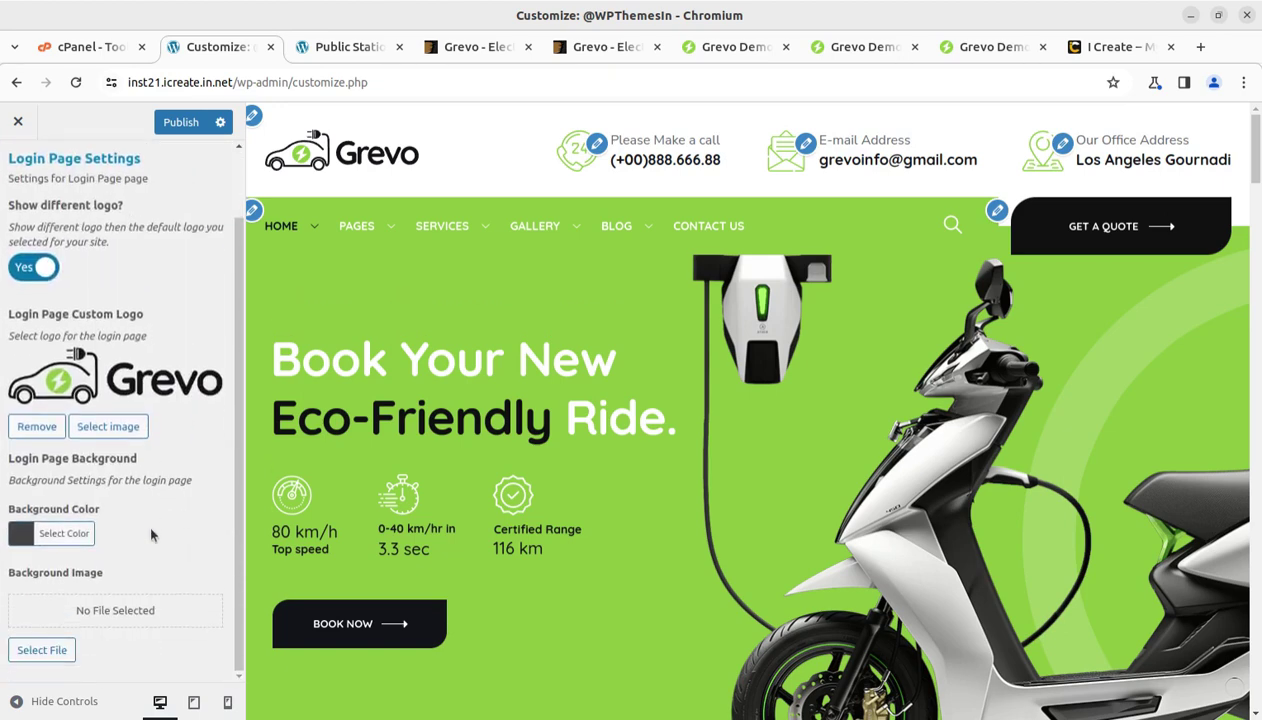
pyautogui.click(17, 171)
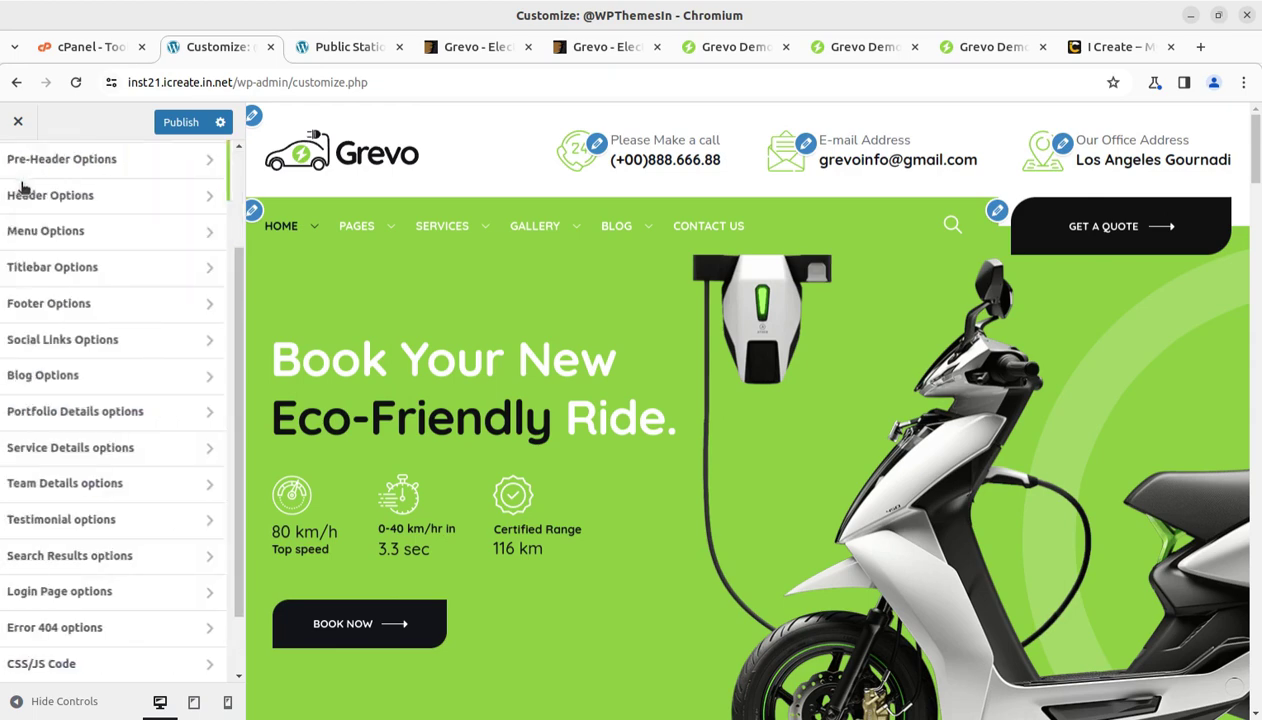
# Examine the heading, text and background settings in the Error 404 options, and view the CSS/JS Code section.
pyautogui.click(100, 628)
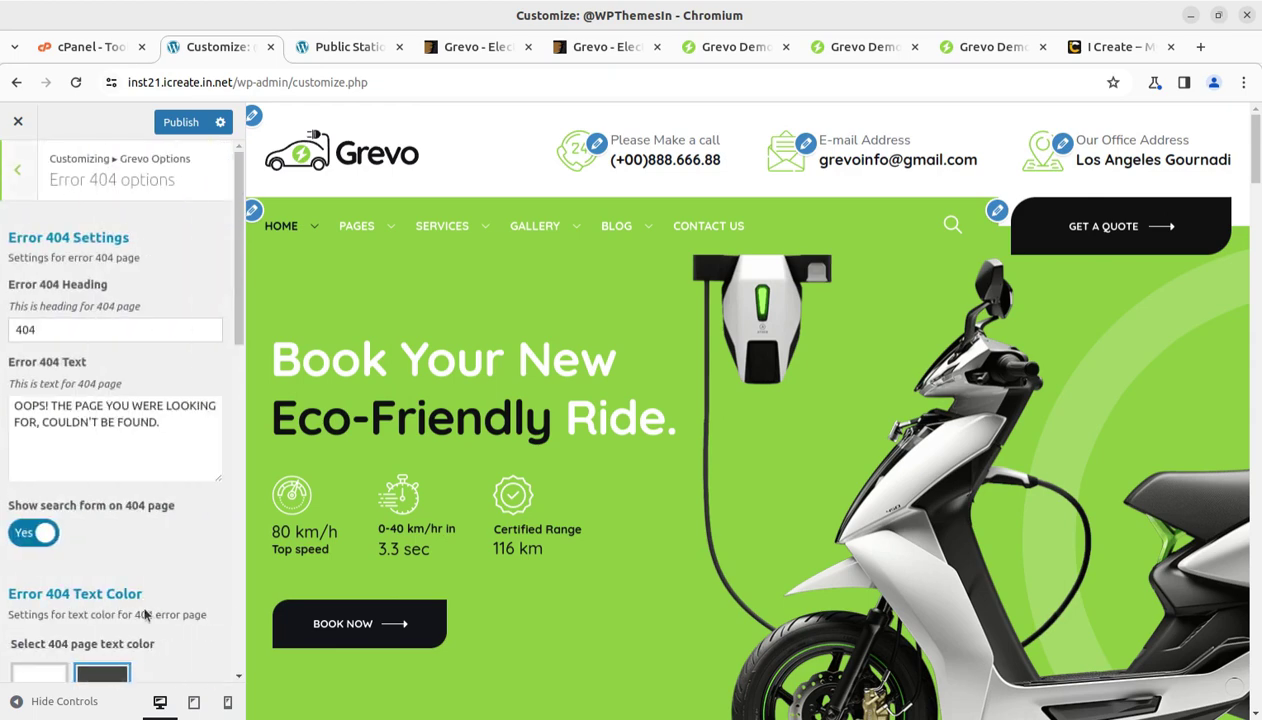
pyautogui.scroll(-6, 155, 520)
pyautogui.scroll(6, 87, 265)
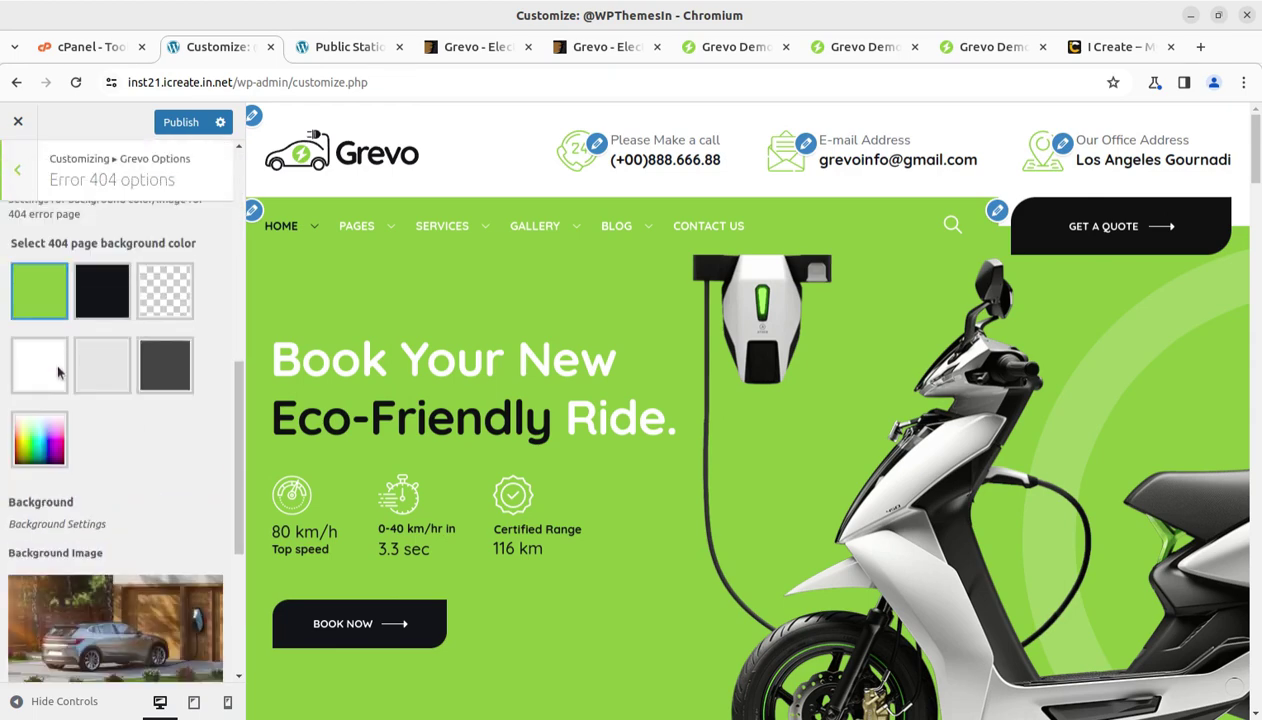
pyautogui.click(17, 171)
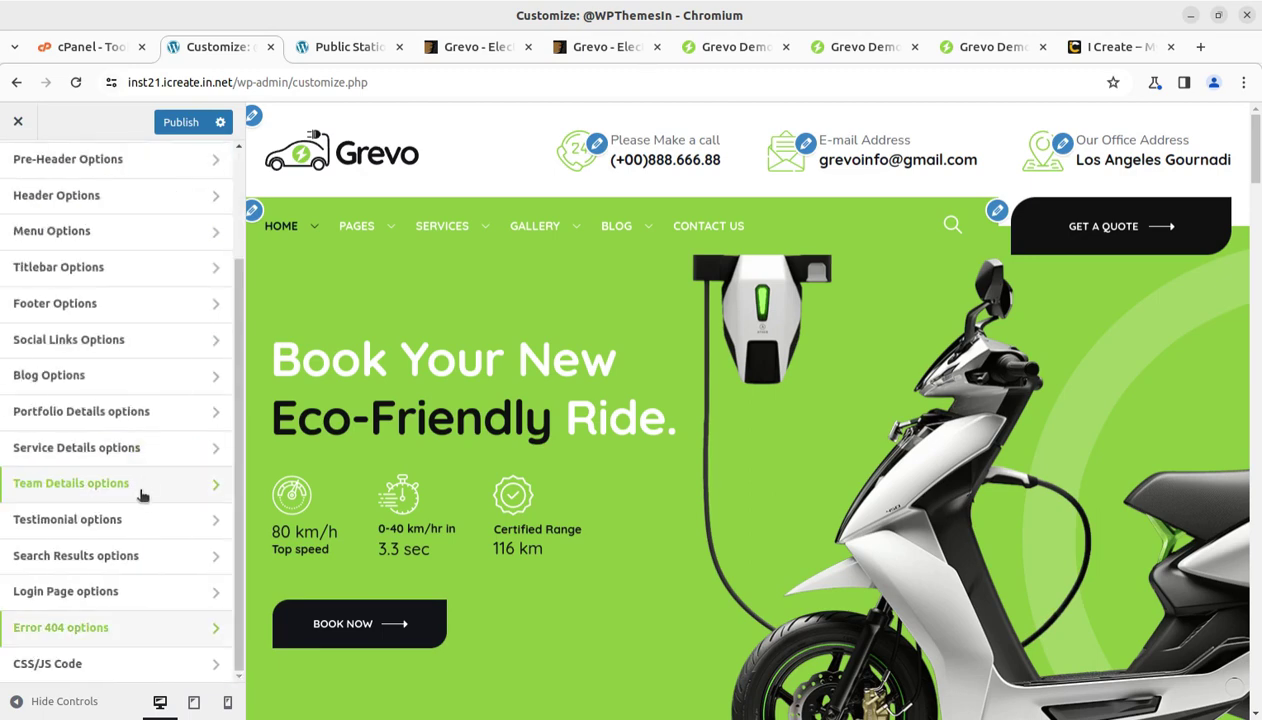
pyautogui.click(110, 663)
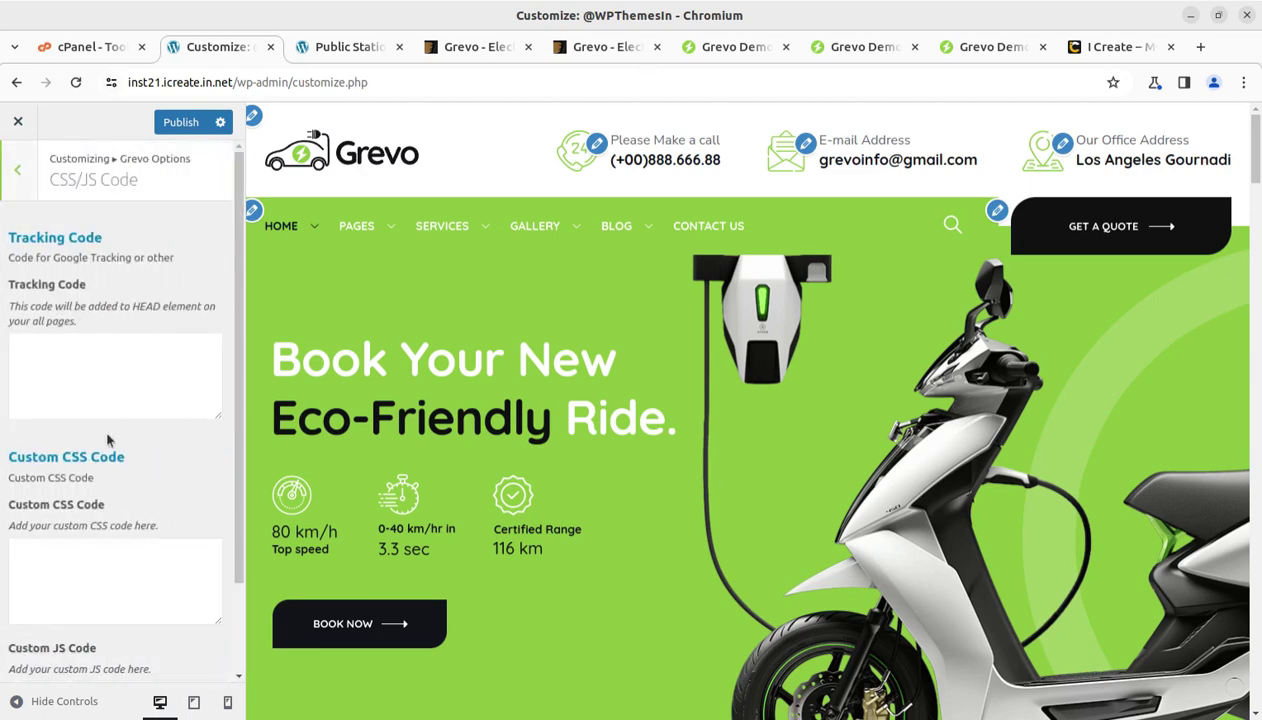
pyautogui.click(20, 168)
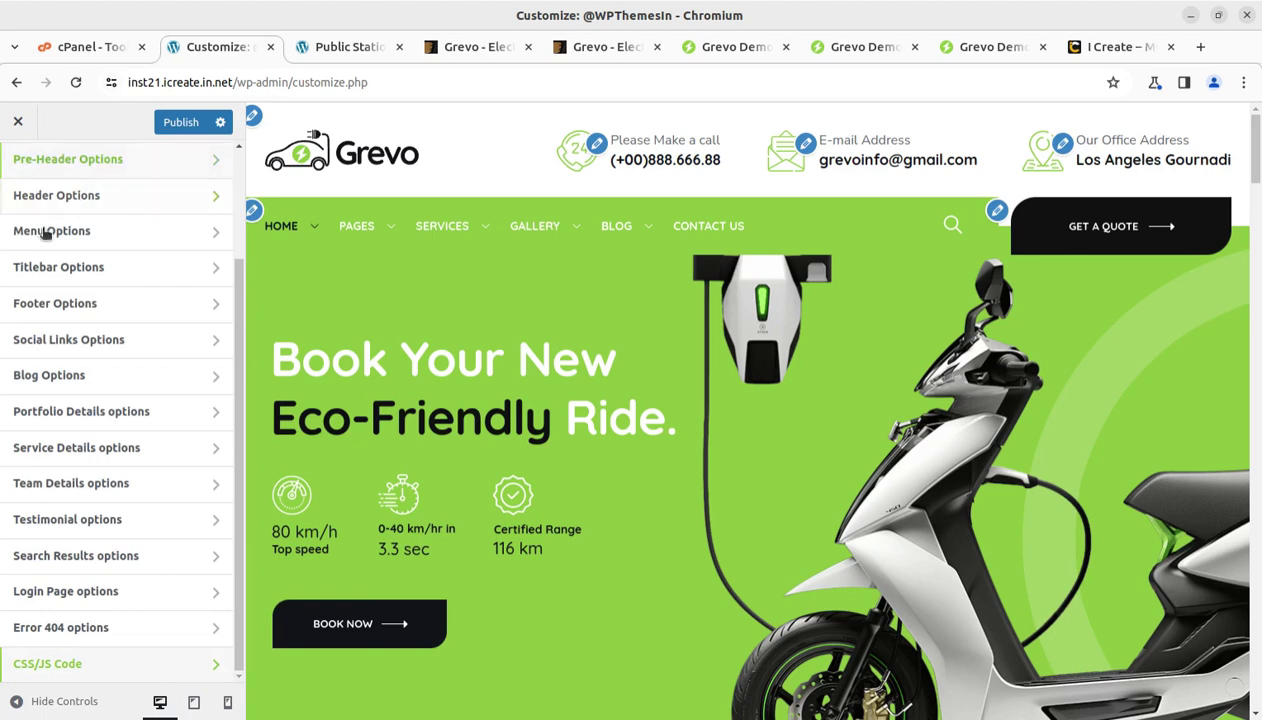
# Leave the Customizer without saving the changes, and look through the list of portfolio items.
pyautogui.click(19, 122)
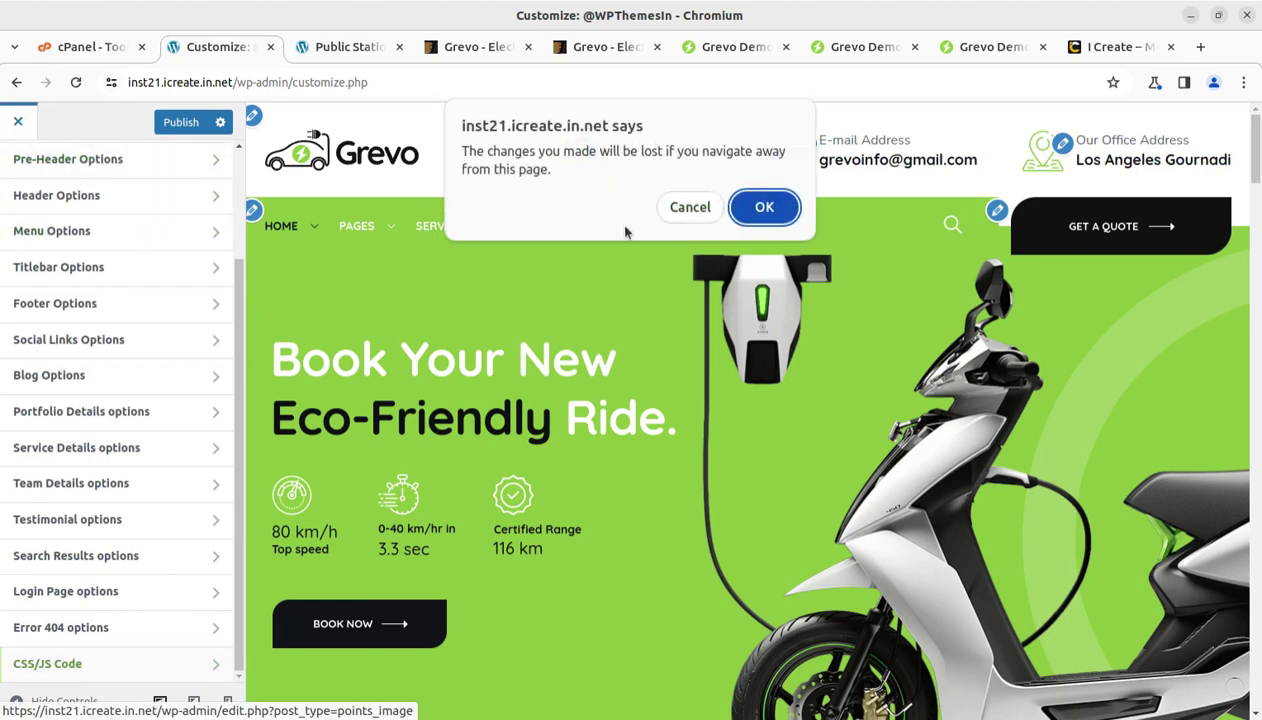
pyautogui.click(741, 216)
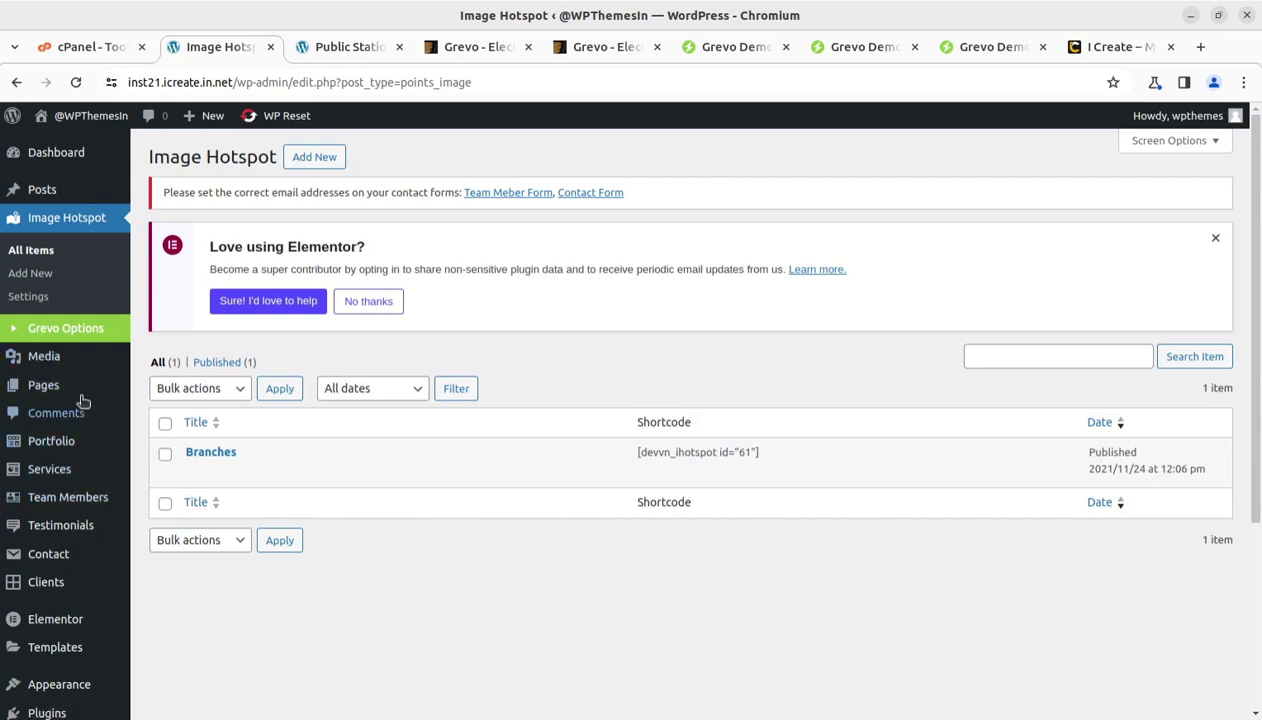
pyautogui.click(50, 447)
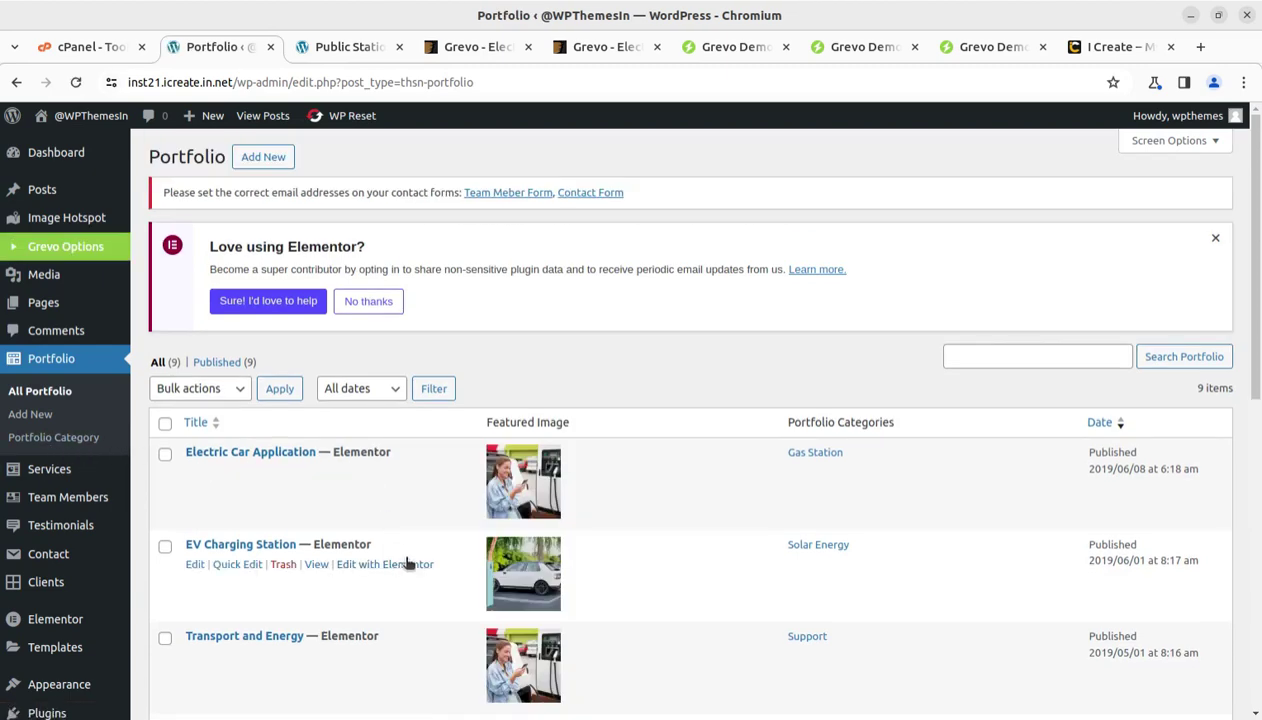
pyautogui.scroll(-3, 407, 564)
pyautogui.scroll(3, 407, 566)
pyautogui.scroll(-5, 455, 495)
pyautogui.scroll(-2, 460, 500)
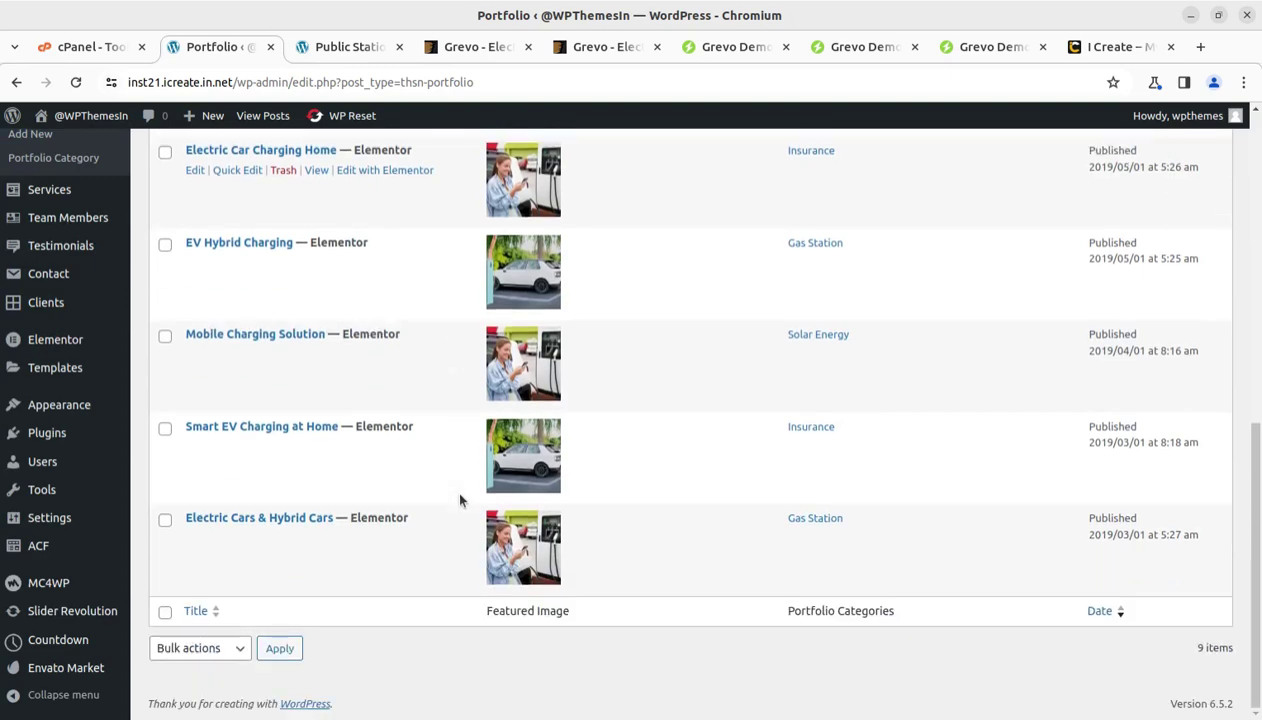
pyautogui.scroll(3, 459, 498)
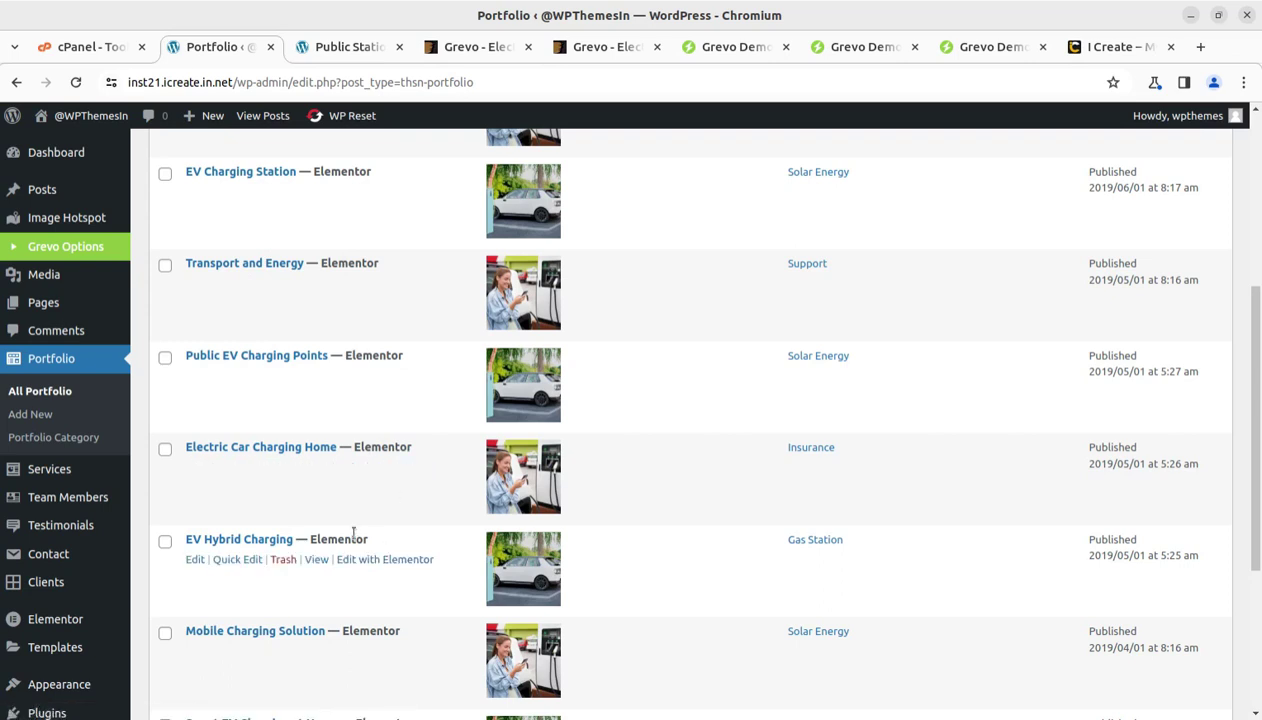
# View the lists of Services, Team Members and Testimonials in the WordPress admin.
pyautogui.moveTo(60, 475)
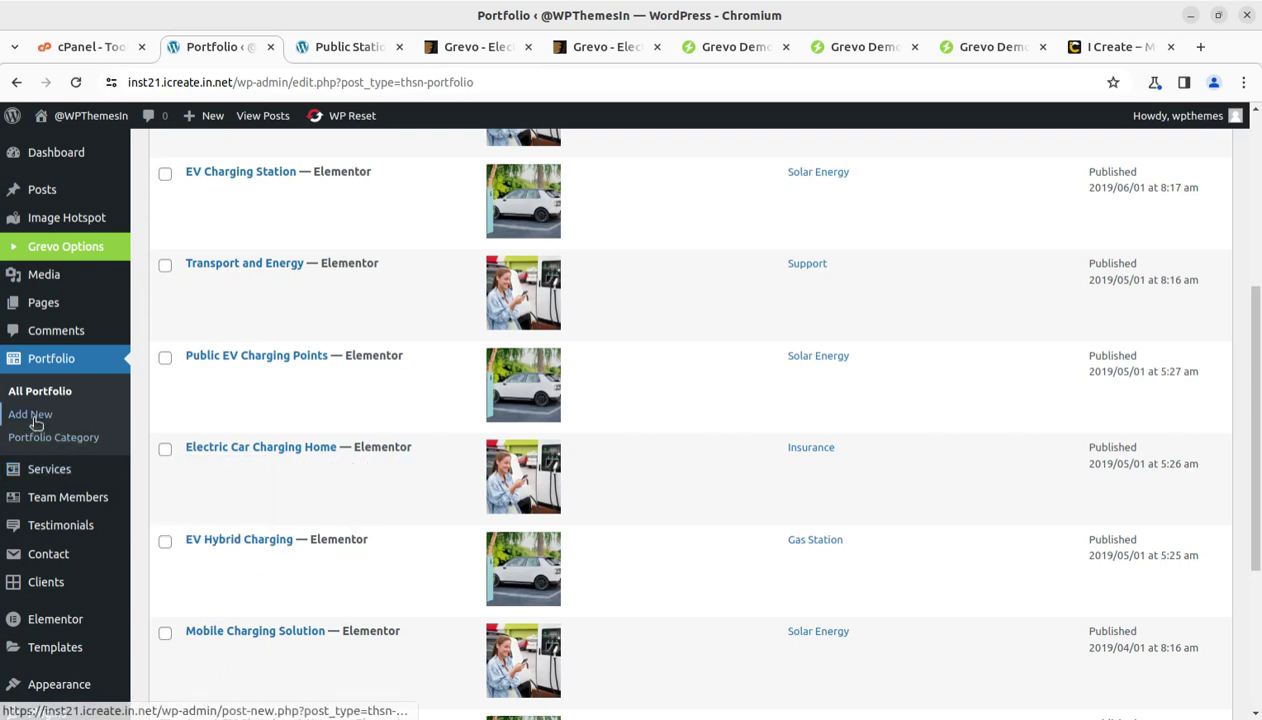
pyautogui.click(48, 471)
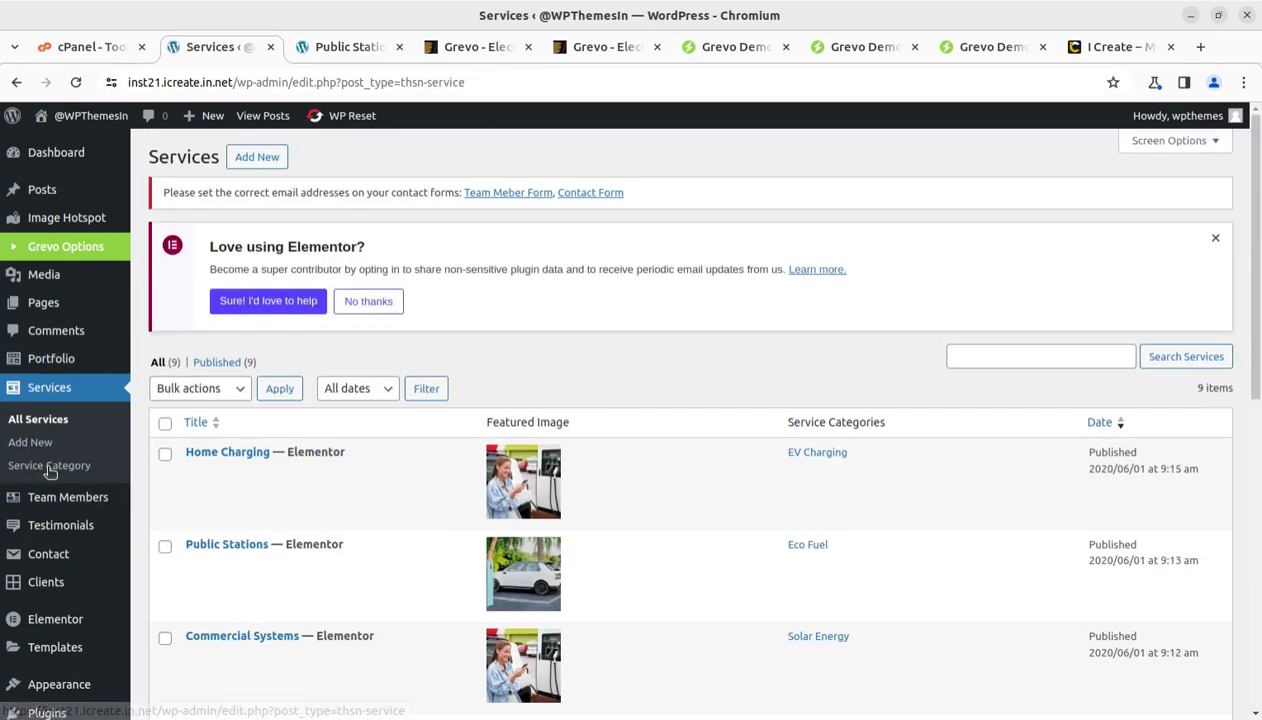
pyautogui.click(62, 500)
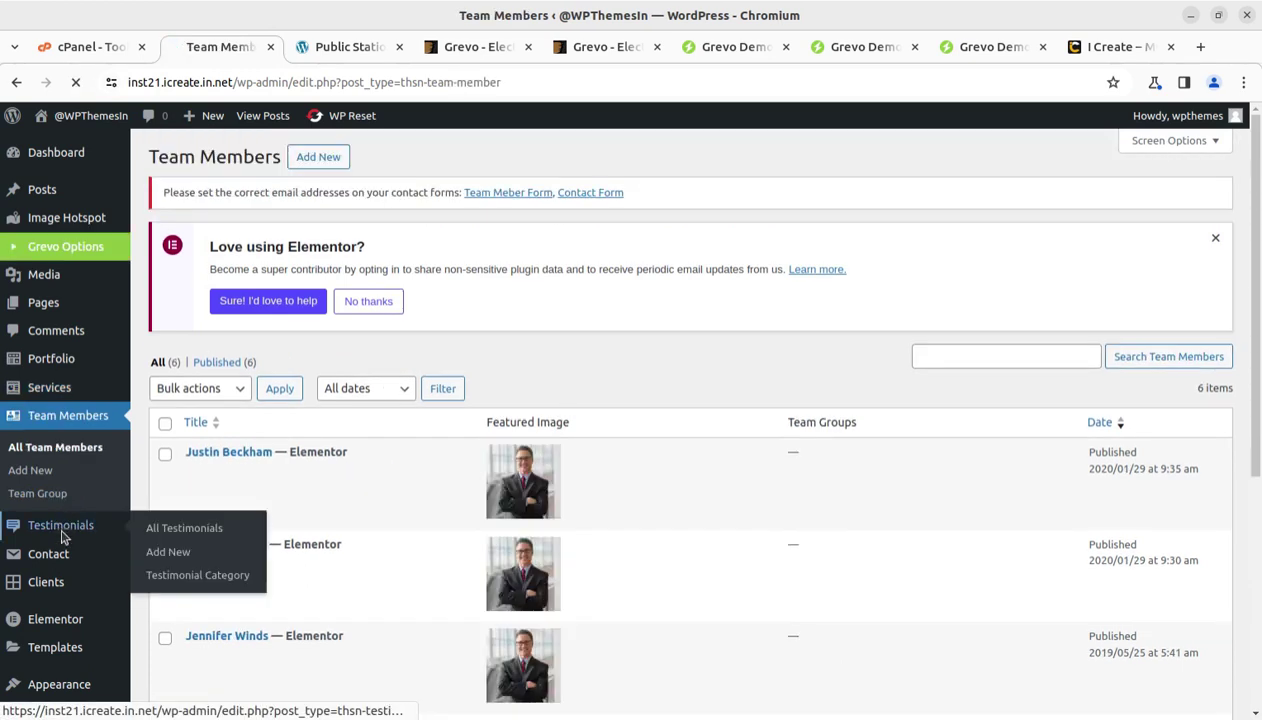
pyautogui.click(60, 527)
# Open the Clients list and look through its client logo entries.
pyautogui.moveTo(65, 597)
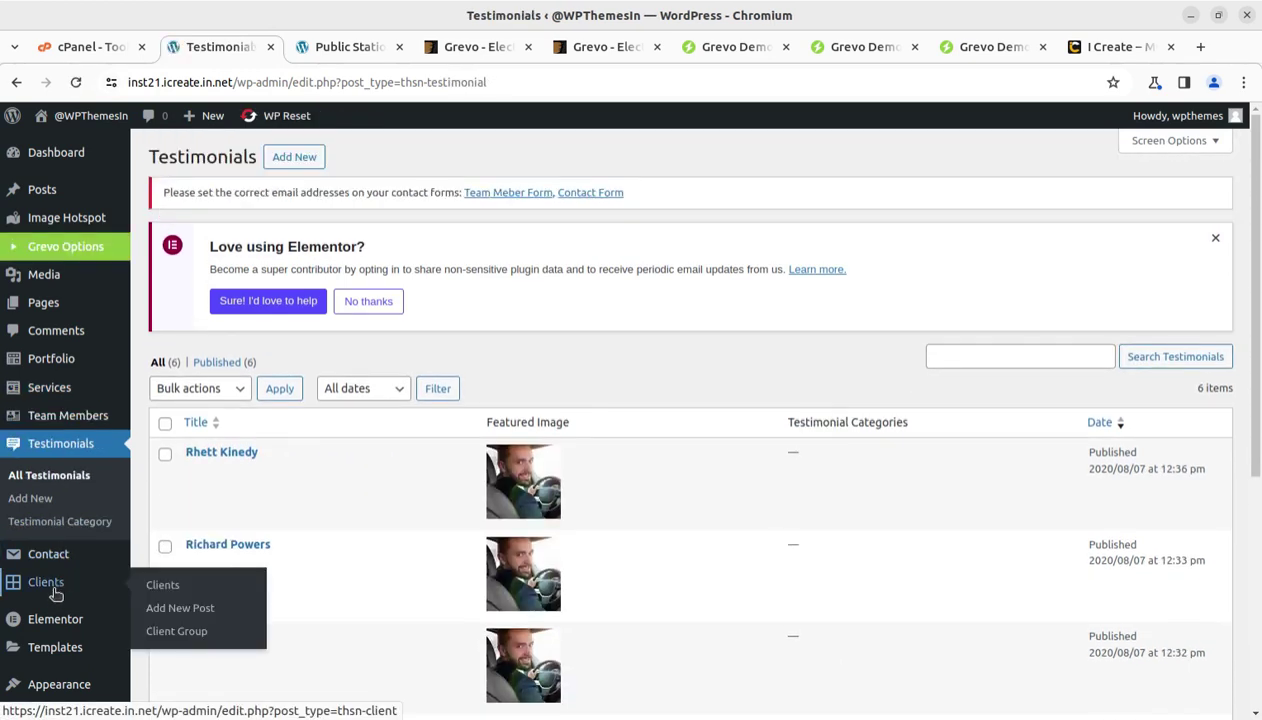
pyautogui.moveTo(55, 484)
pyautogui.scroll(-3, 284, 473)
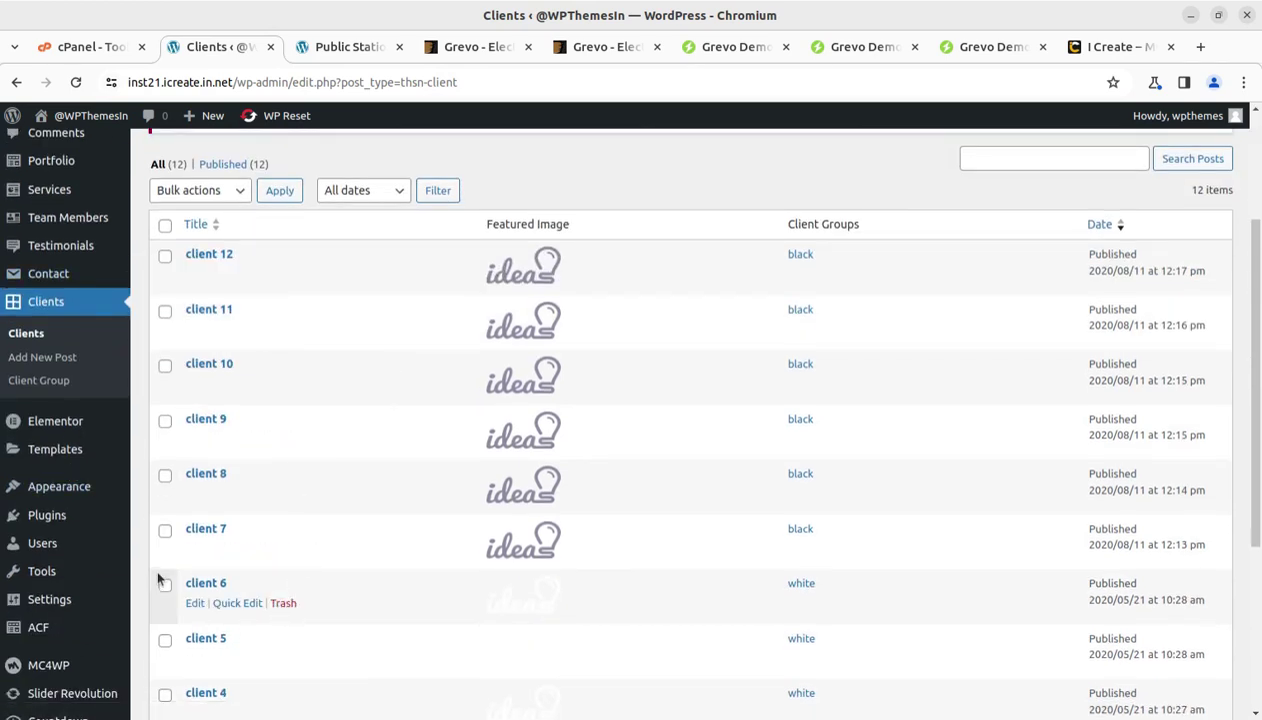
pyautogui.scroll(-3, 158, 577)
# Open the Slider Revolution overview and decline sharing usage data with its development team.
pyautogui.moveTo(80, 431)
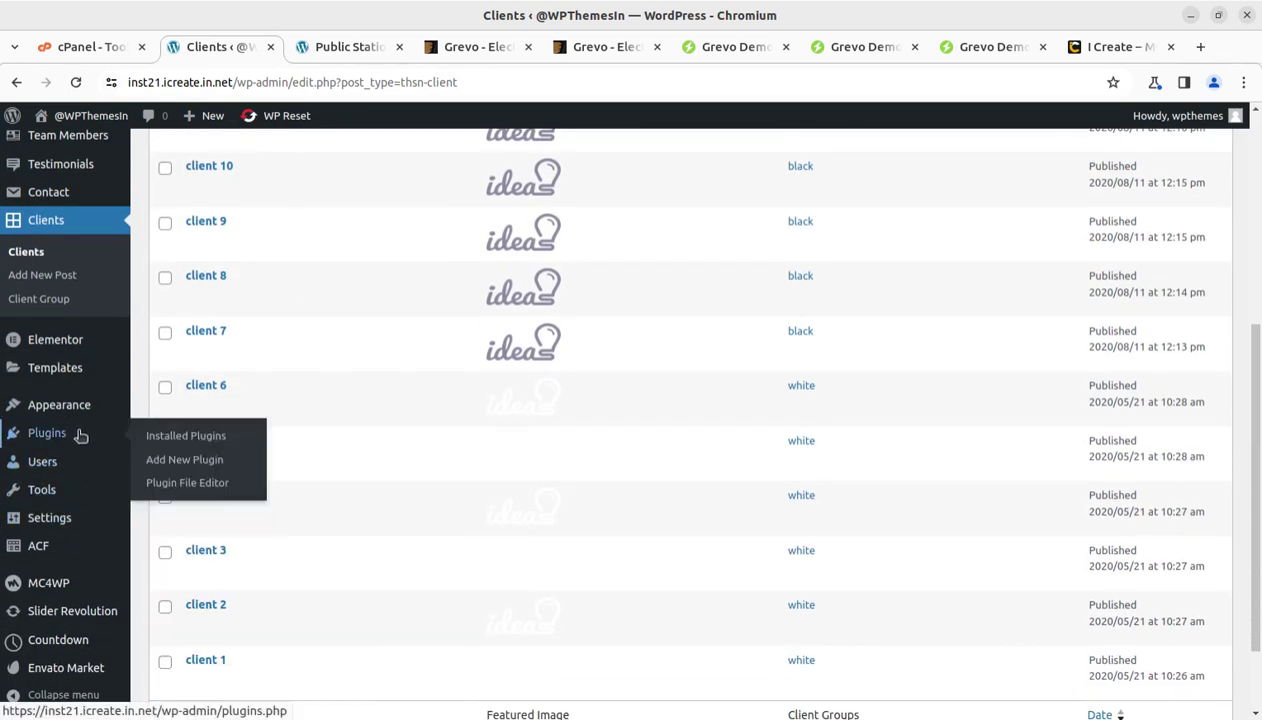
pyautogui.moveTo(62, 624)
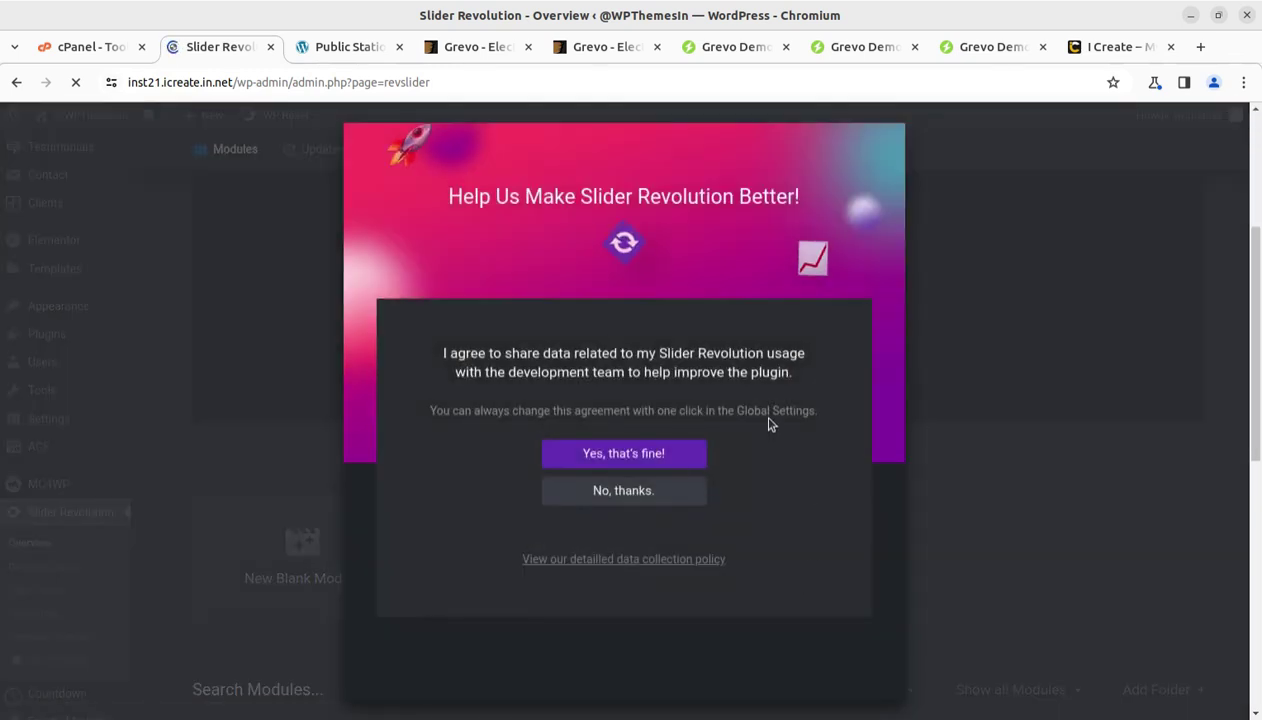
pyautogui.click(609, 490)
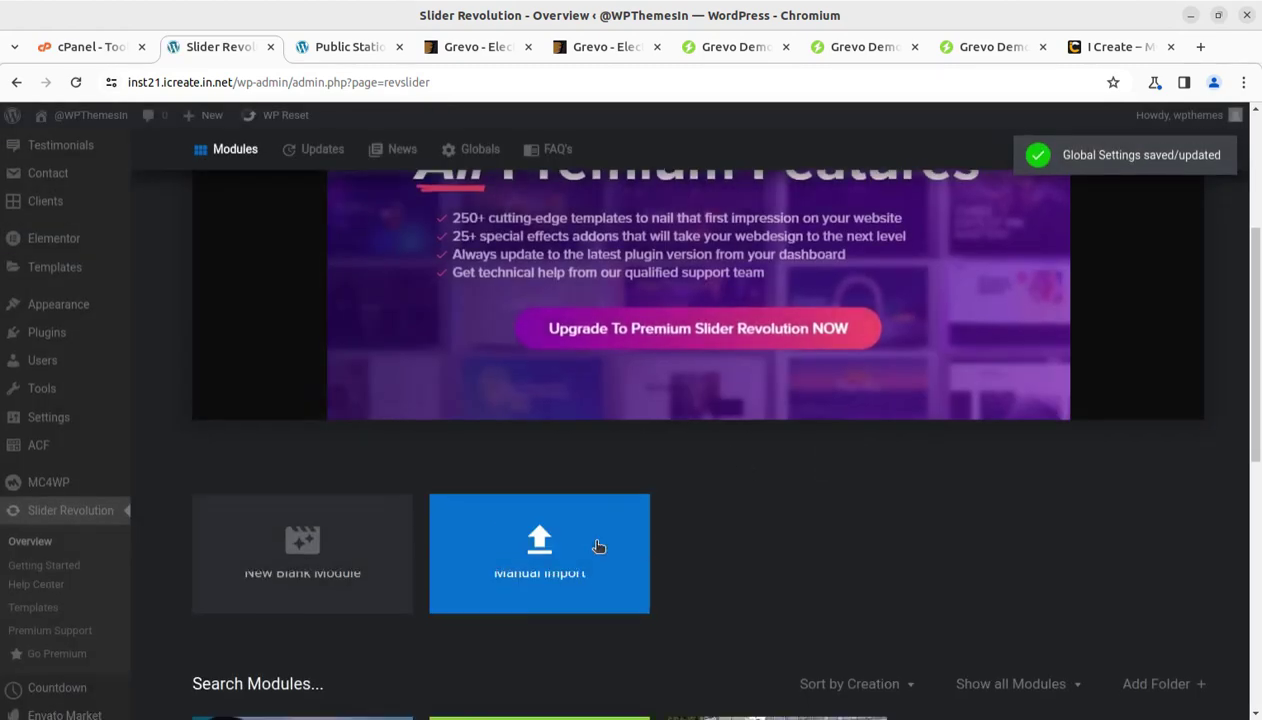
# Open Slider Demo 2 in the slider editor and look over its slide layout.
pyautogui.scroll(-4, 560, 570)
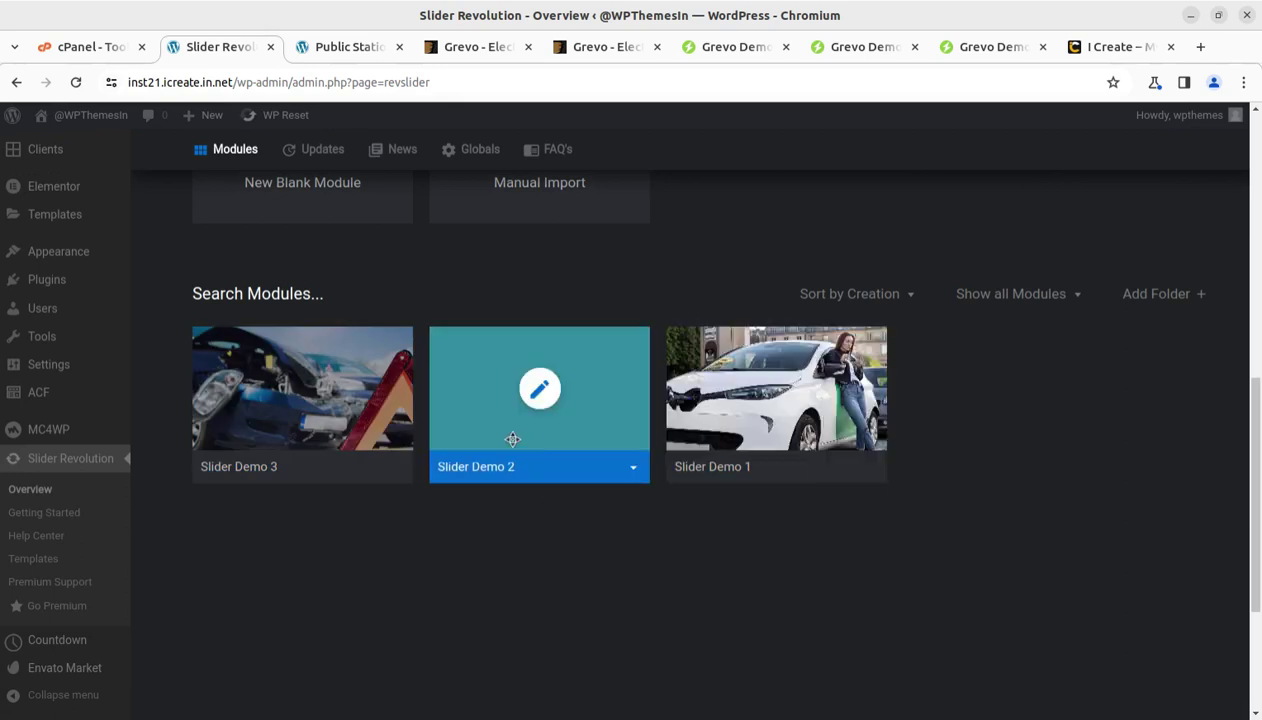
pyautogui.click(540, 396)
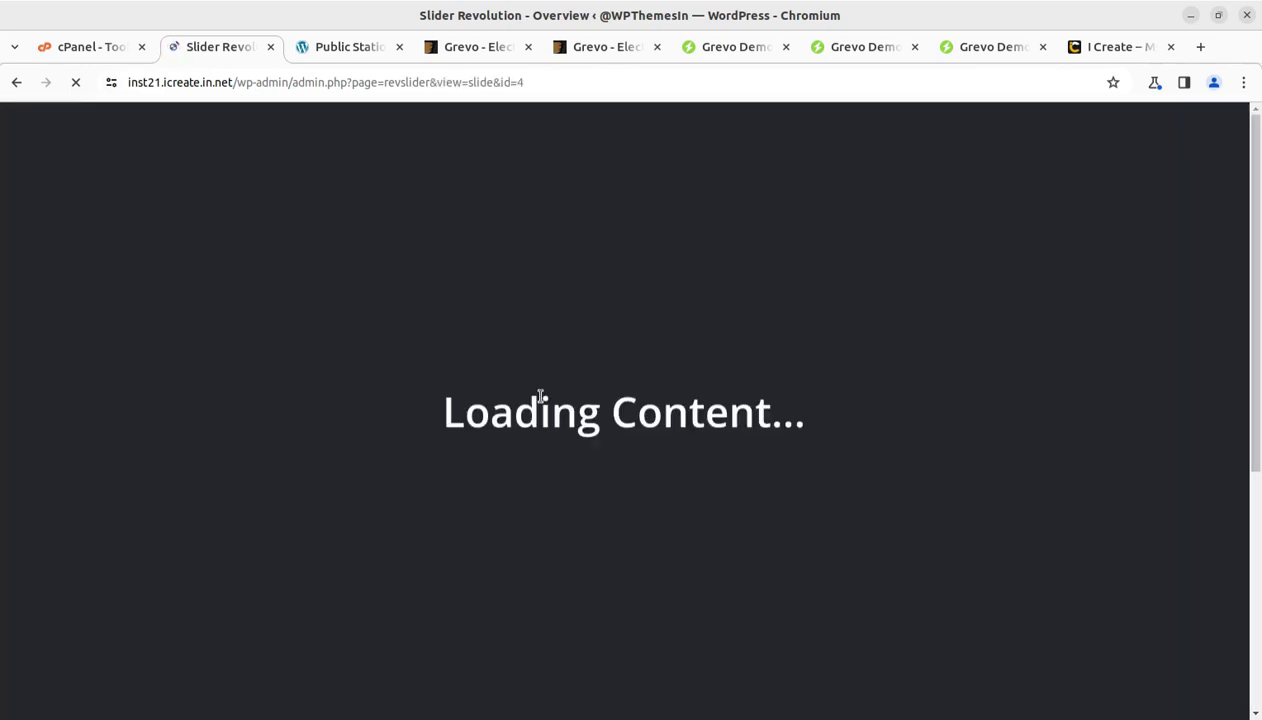
pyautogui.scroll(-2, 537, 394)
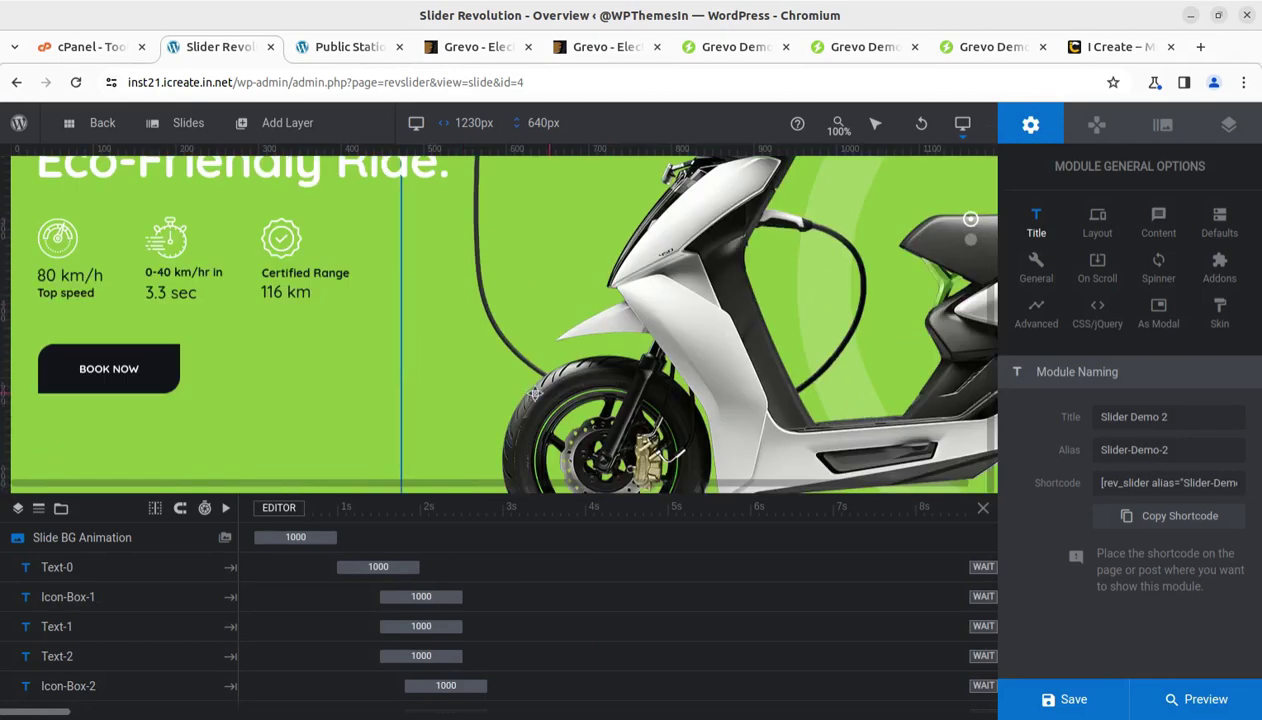
pyautogui.scroll(2, 262, 368)
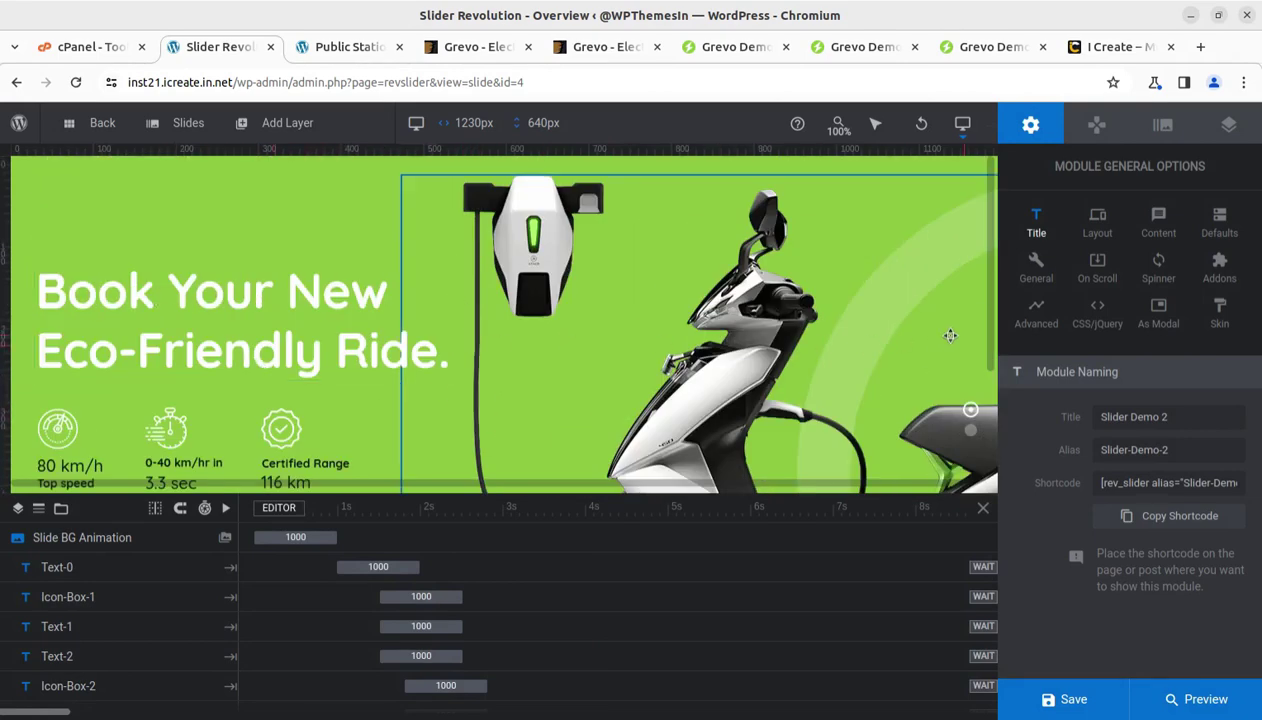
pyautogui.scroll(-2, 462, 386)
pyautogui.scroll(2, 366, 333)
# Inspect the layer content of the slide's headline text, the scooter image and the "3.3 sec" text.
pyautogui.click(310, 310)
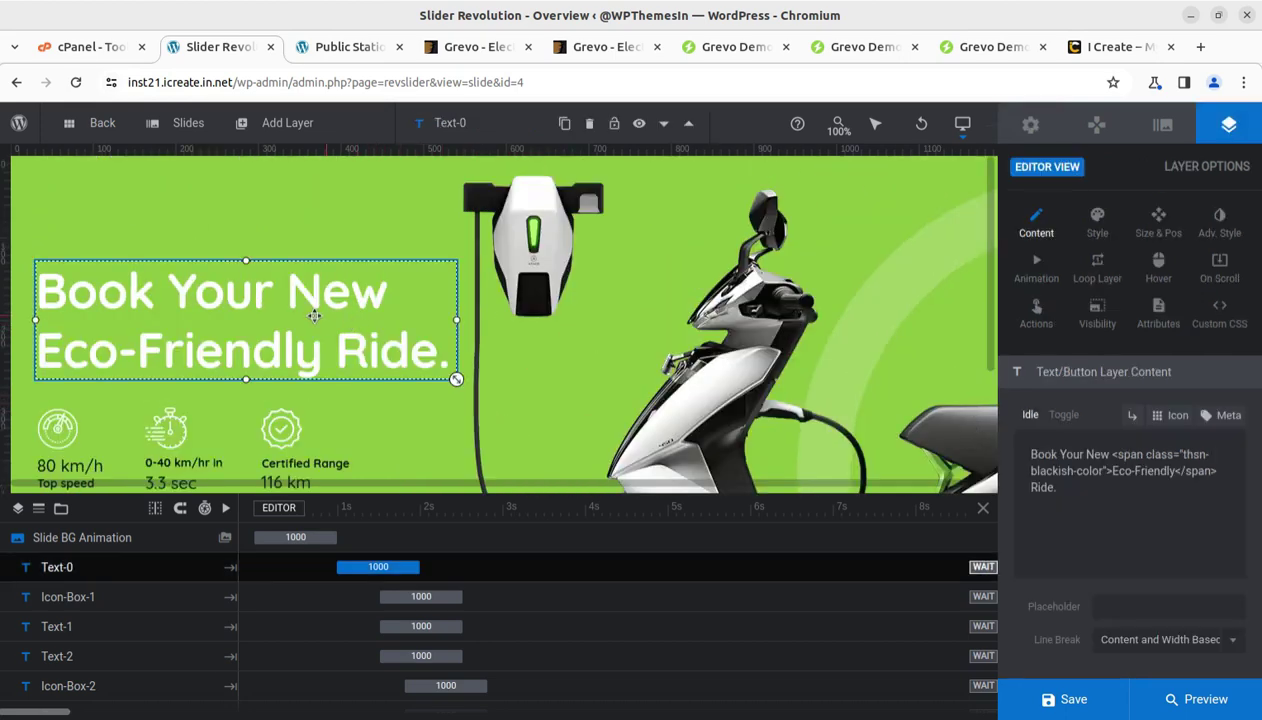
pyautogui.click(639, 325)
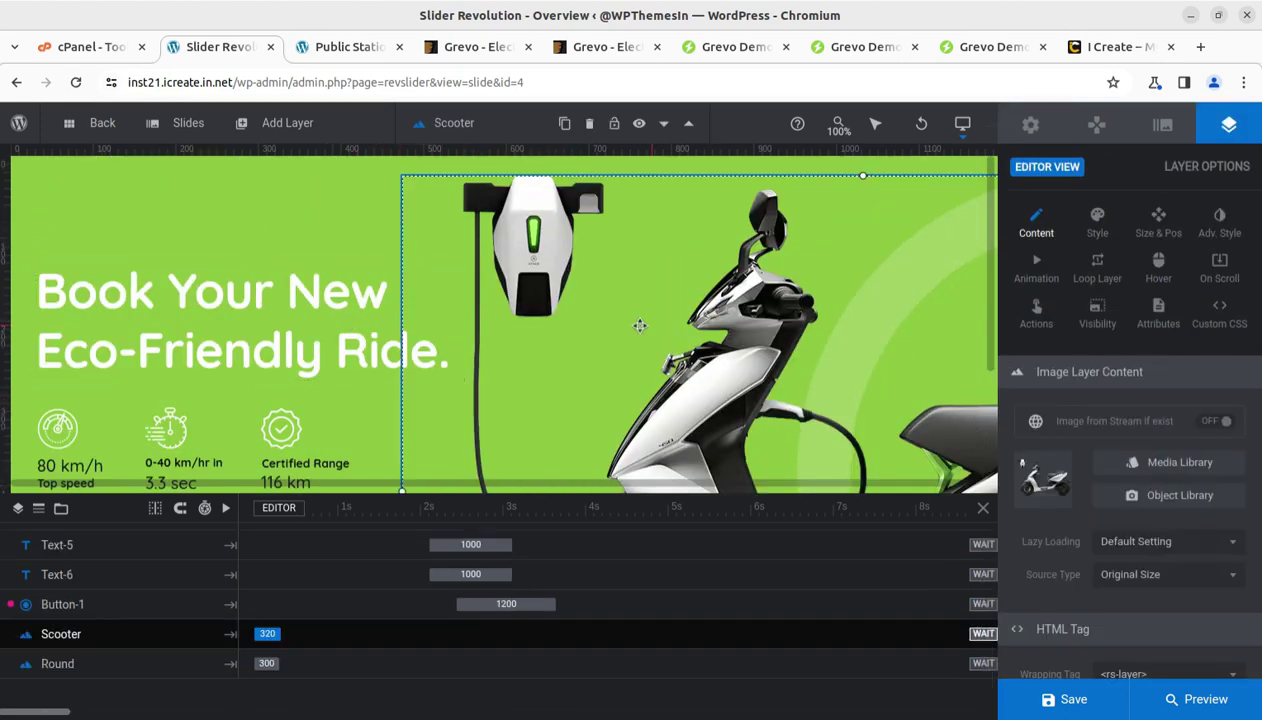
pyautogui.scroll(-2, 649, 365)
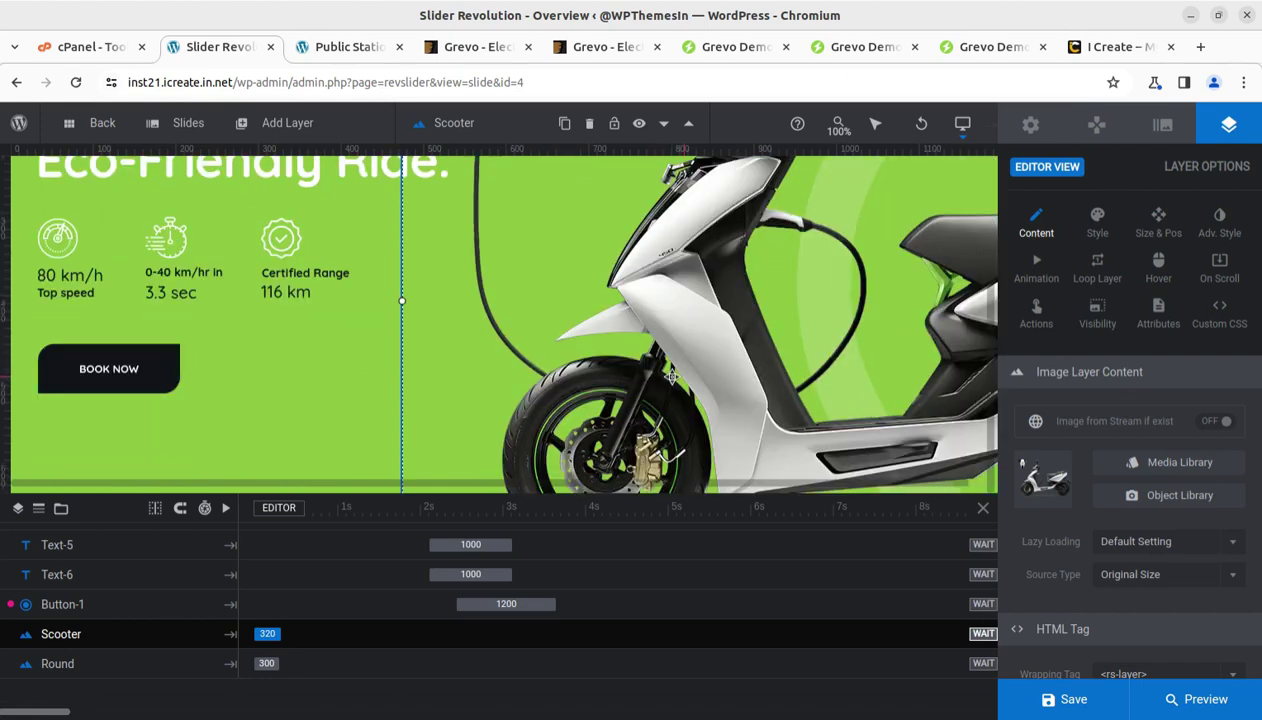
pyautogui.scroll(2, 672, 376)
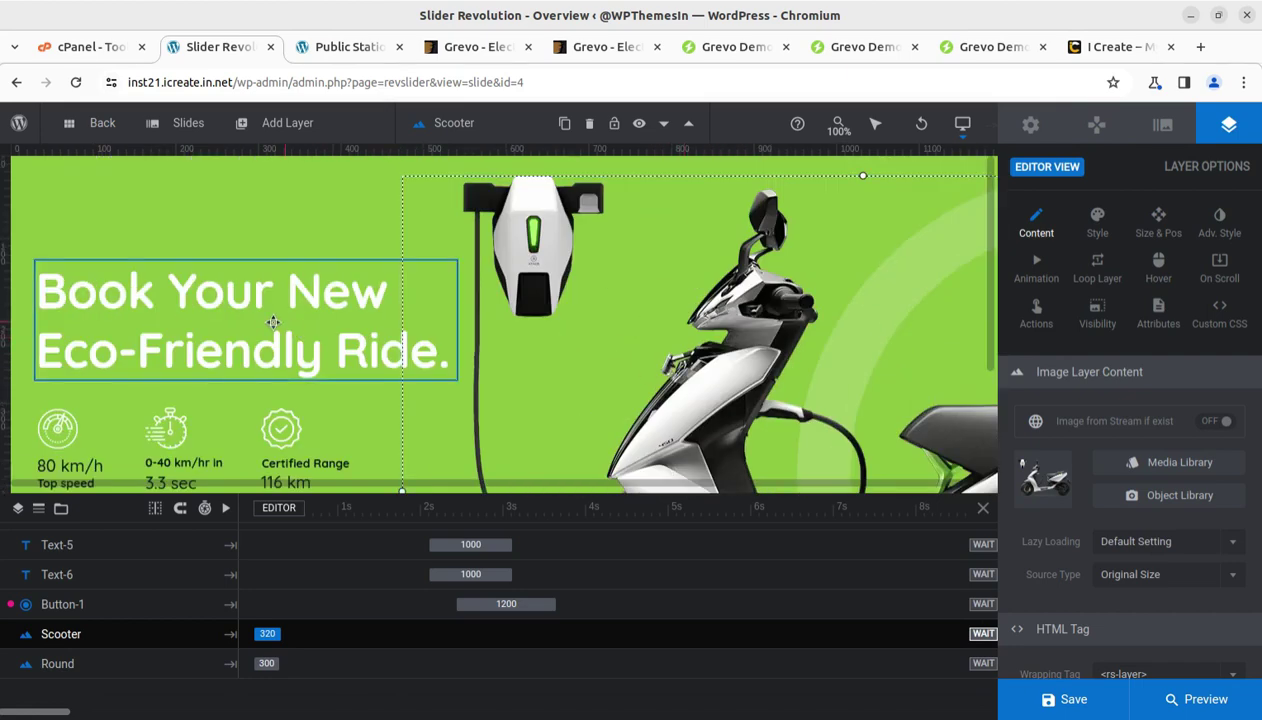
pyautogui.scroll(-2, 304, 369)
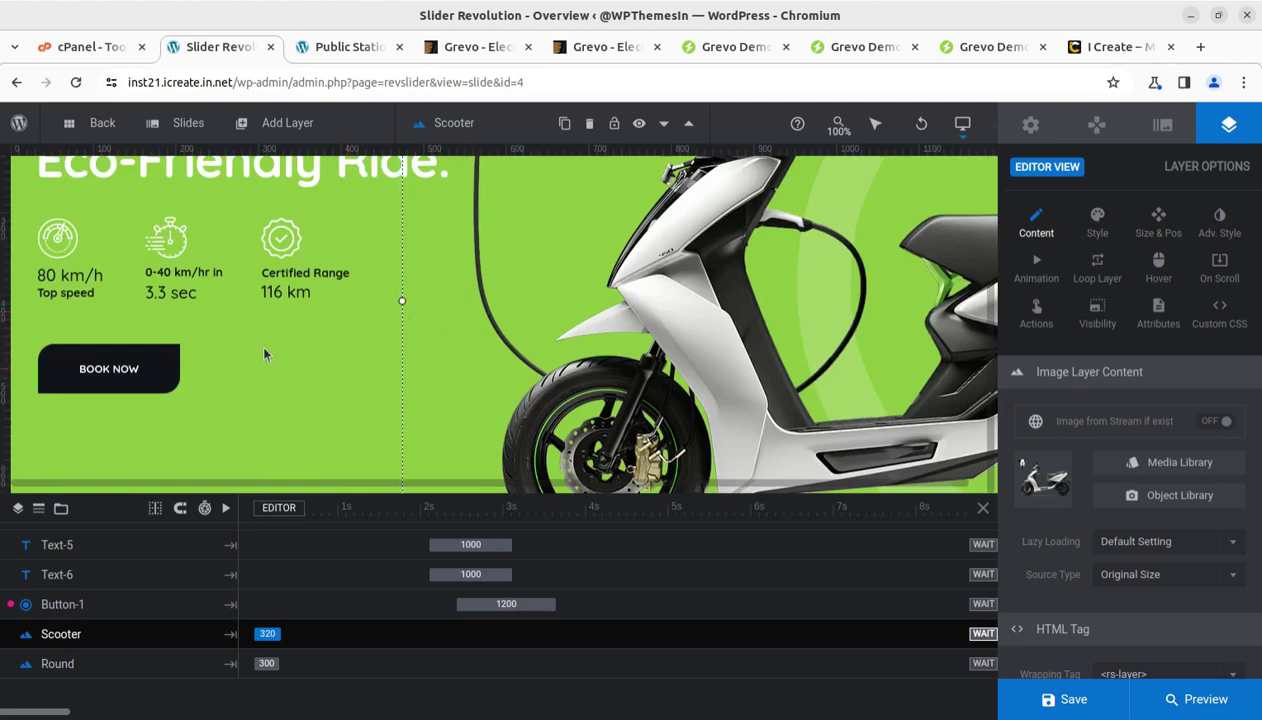
pyautogui.click(190, 286)
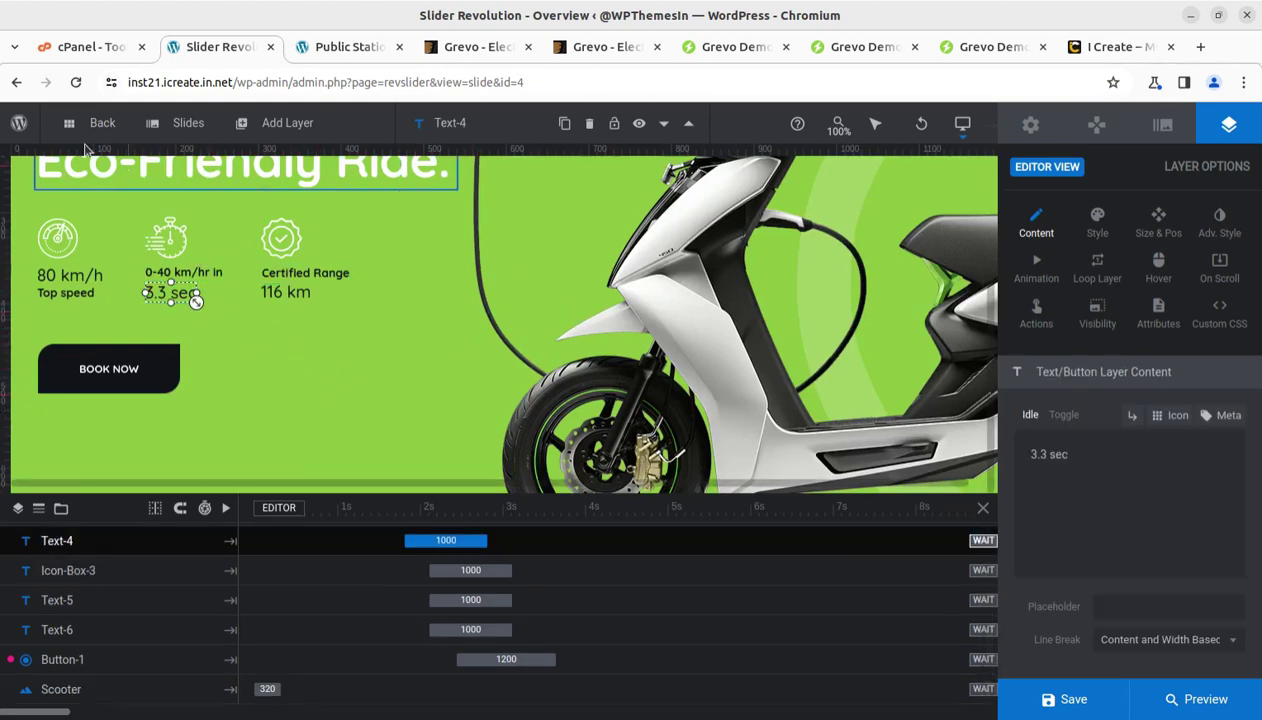
# Leave the slider editor for the module overview and go back to the WordPress Dashboard.
pyautogui.click(16, 84)
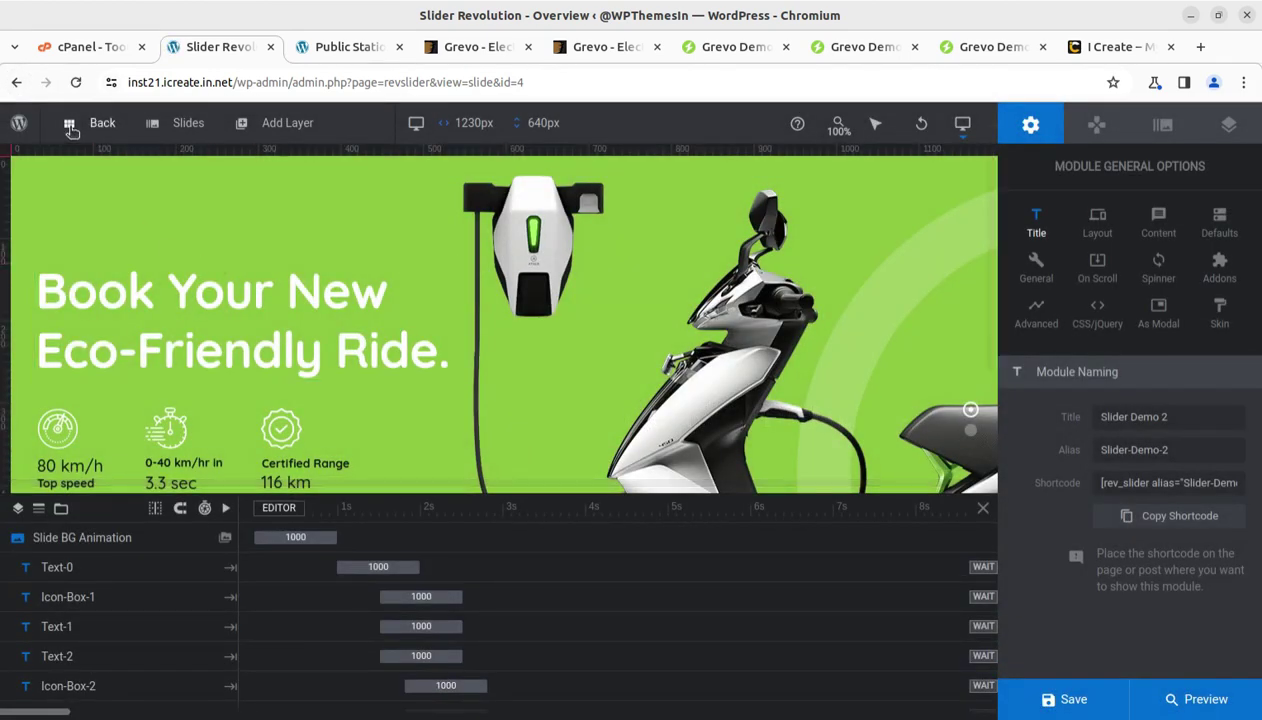
pyautogui.click(70, 128)
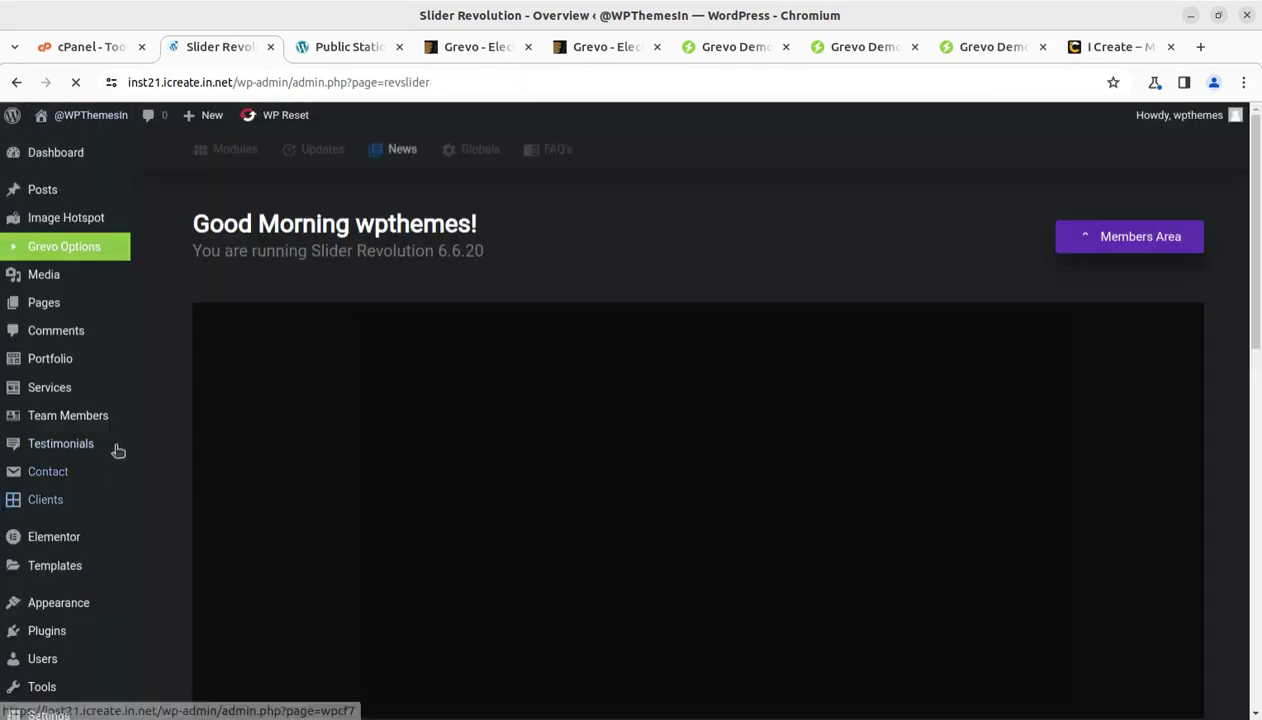
pyautogui.moveTo(74, 198)
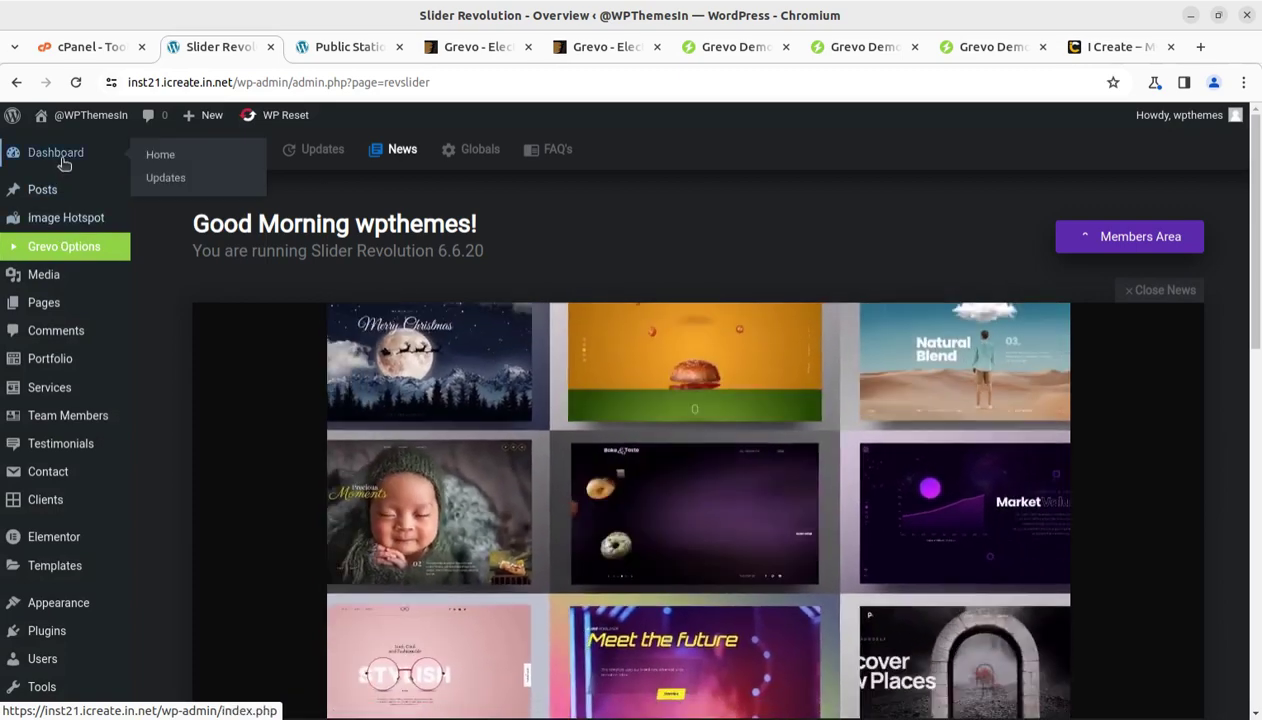
pyautogui.click(60, 154)
# Reopen the Slider Revolution overview and view the actions available for the Slider Demo 2 module.
pyautogui.scroll(-3, 70, 598)
pyautogui.moveTo(70, 585)
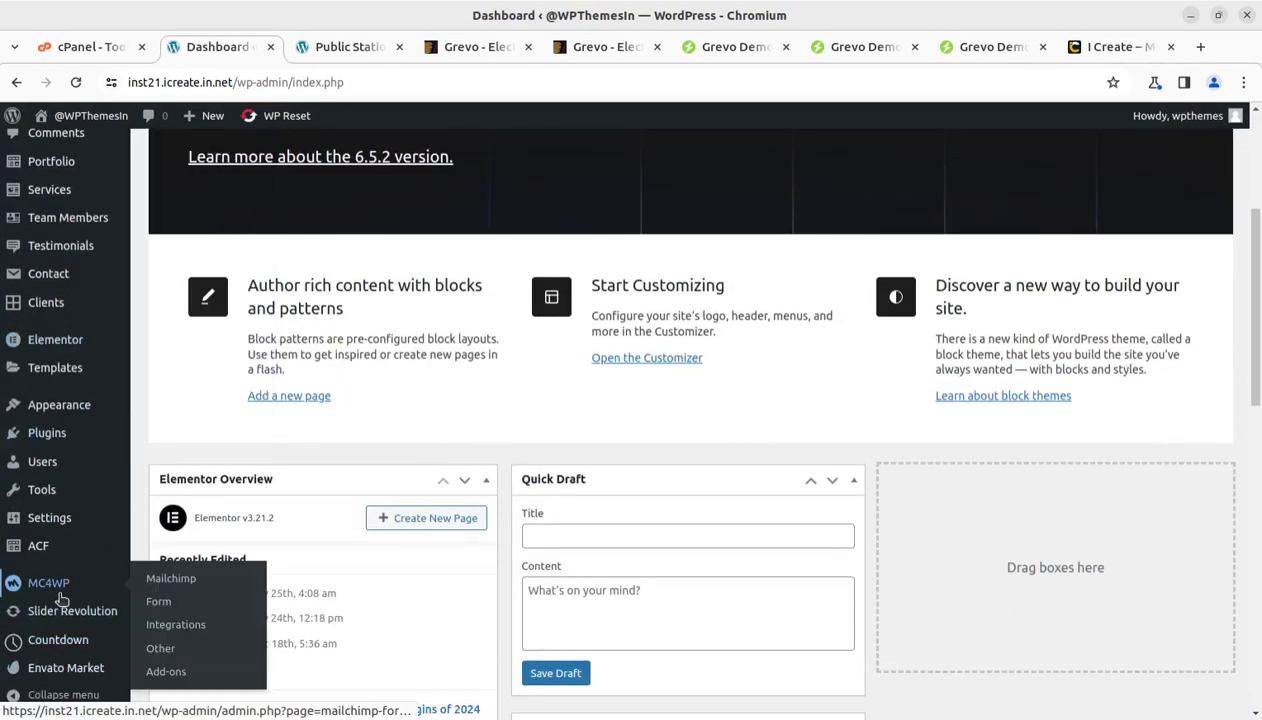
pyautogui.click(62, 609)
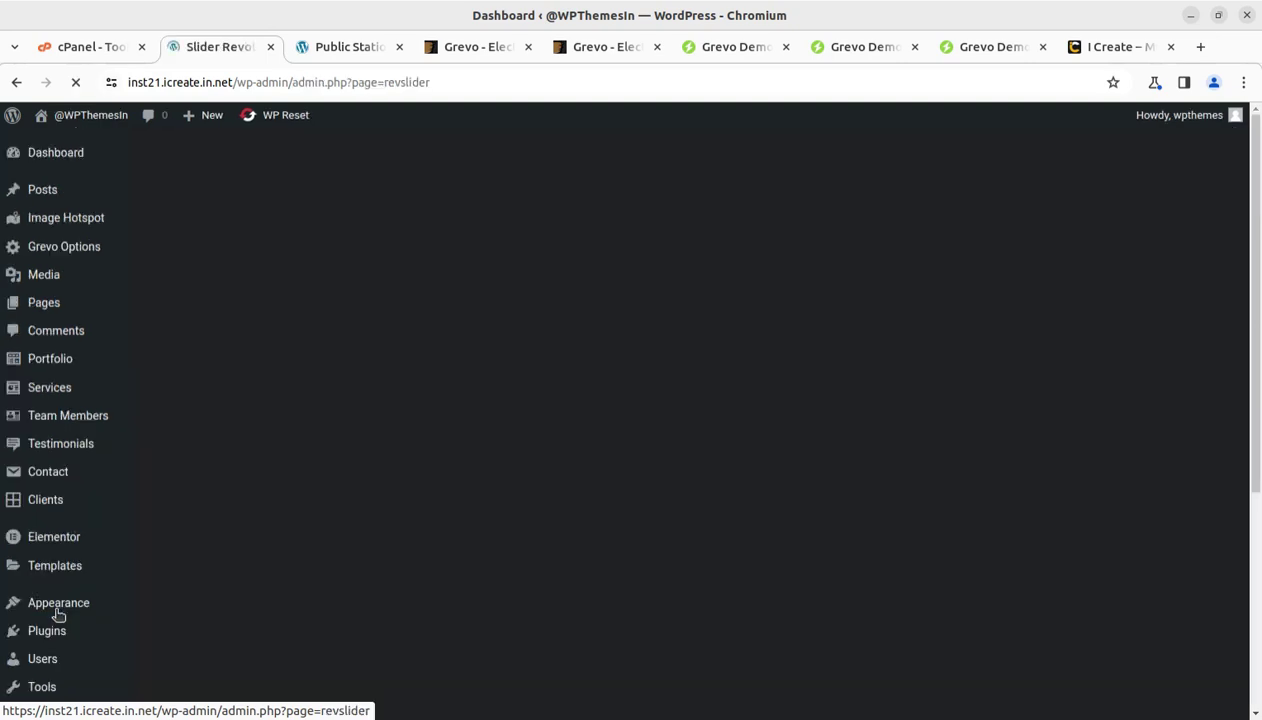
pyautogui.scroll(-4, 672, 568)
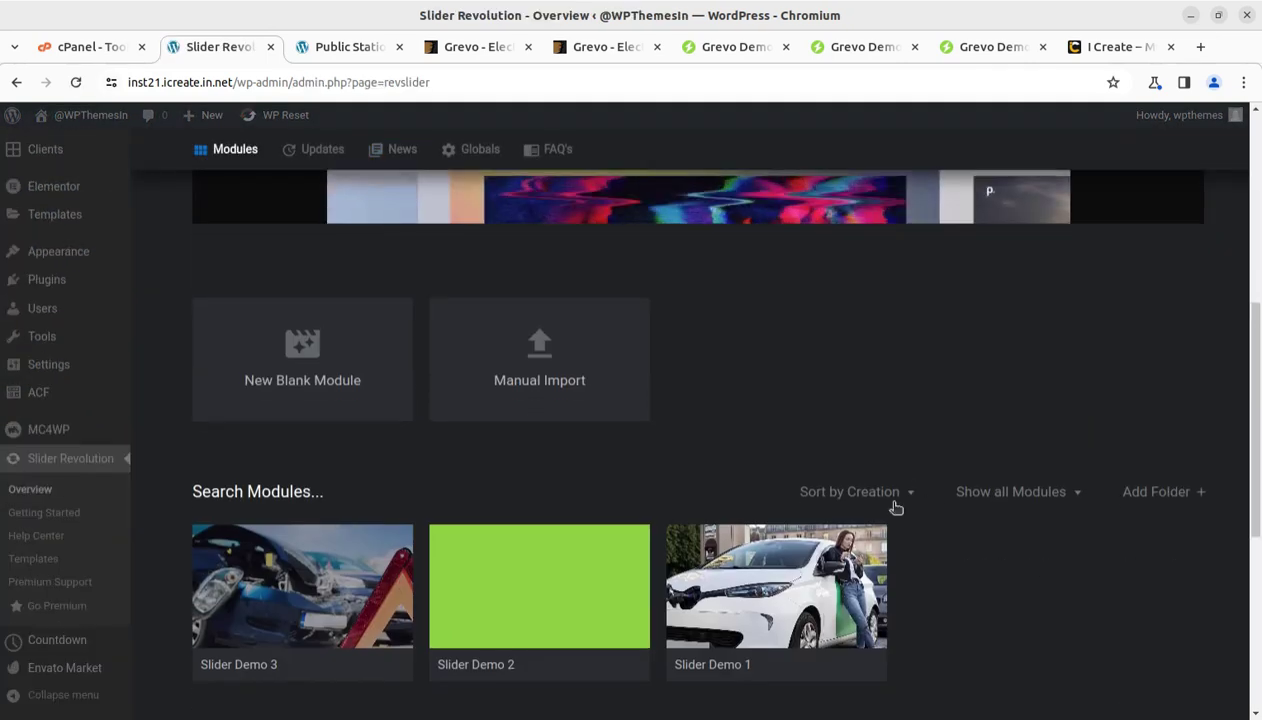
pyautogui.scroll(-2, 613, 657)
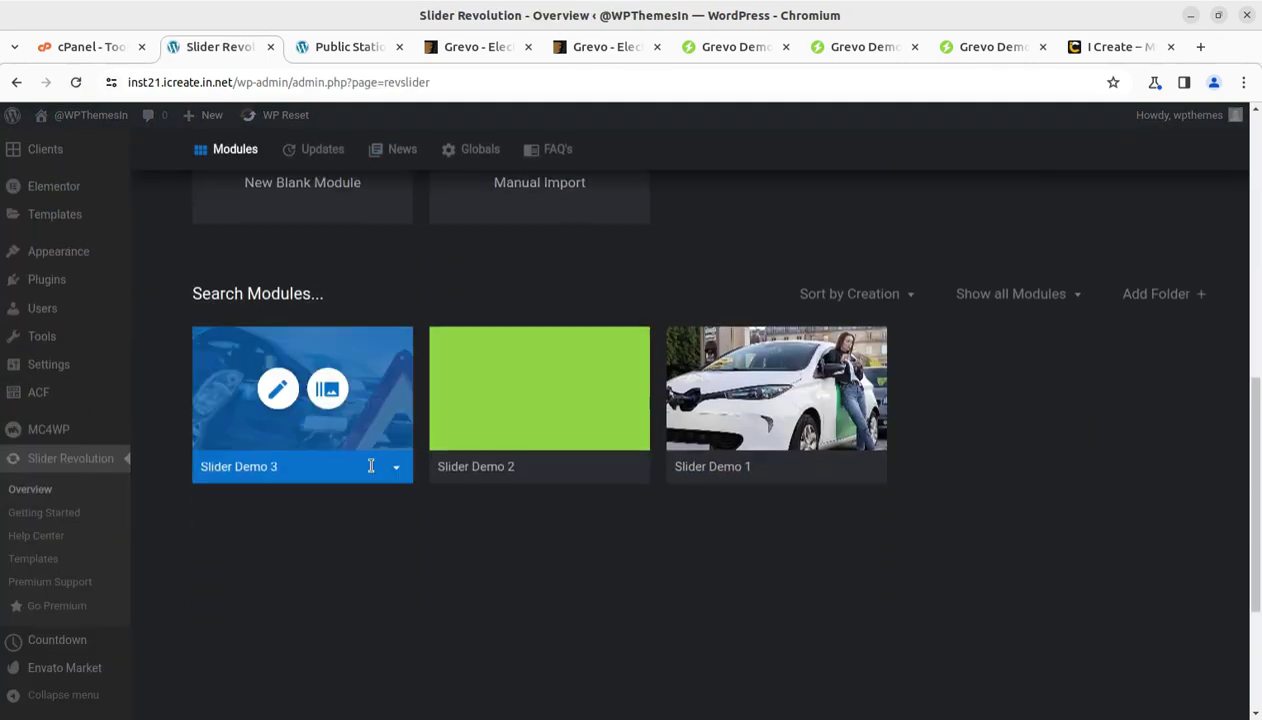
pyautogui.click(634, 470)
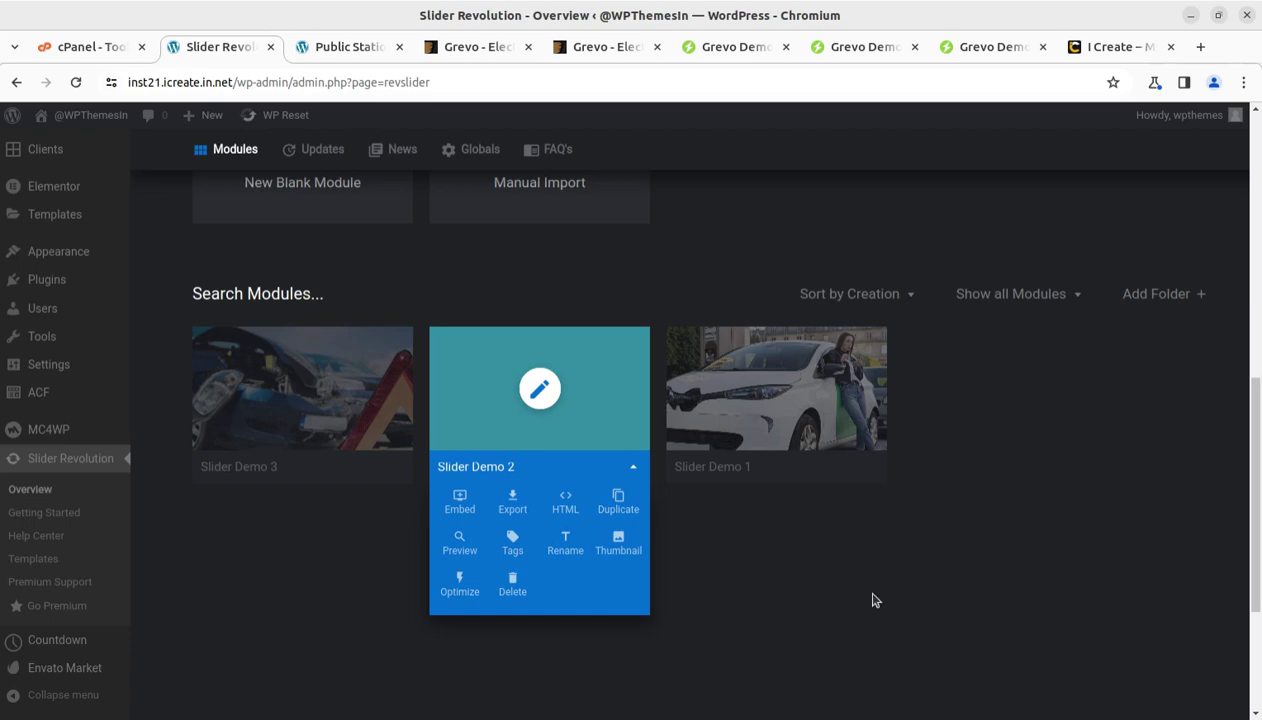
pyautogui.scroll(6, 922, 590)
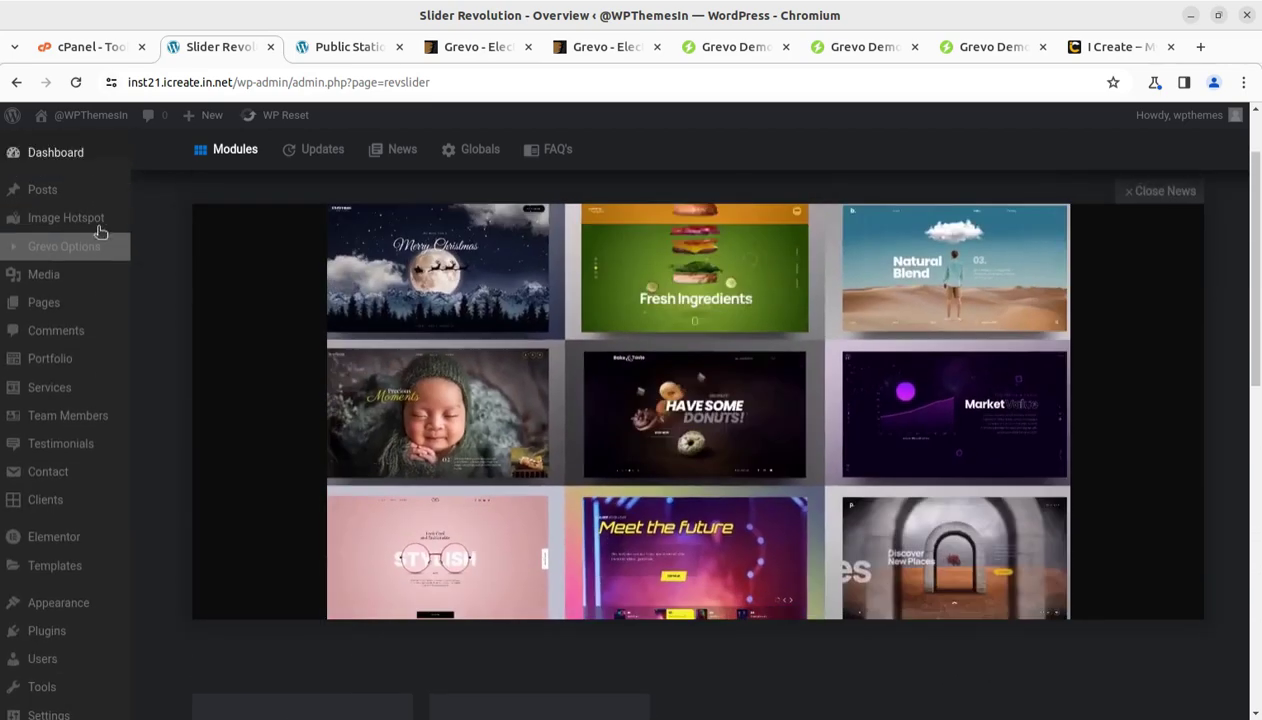
# Return to the Dashboard and dismiss the "Love using Elementor?" notice.
pyautogui.click(45, 155)
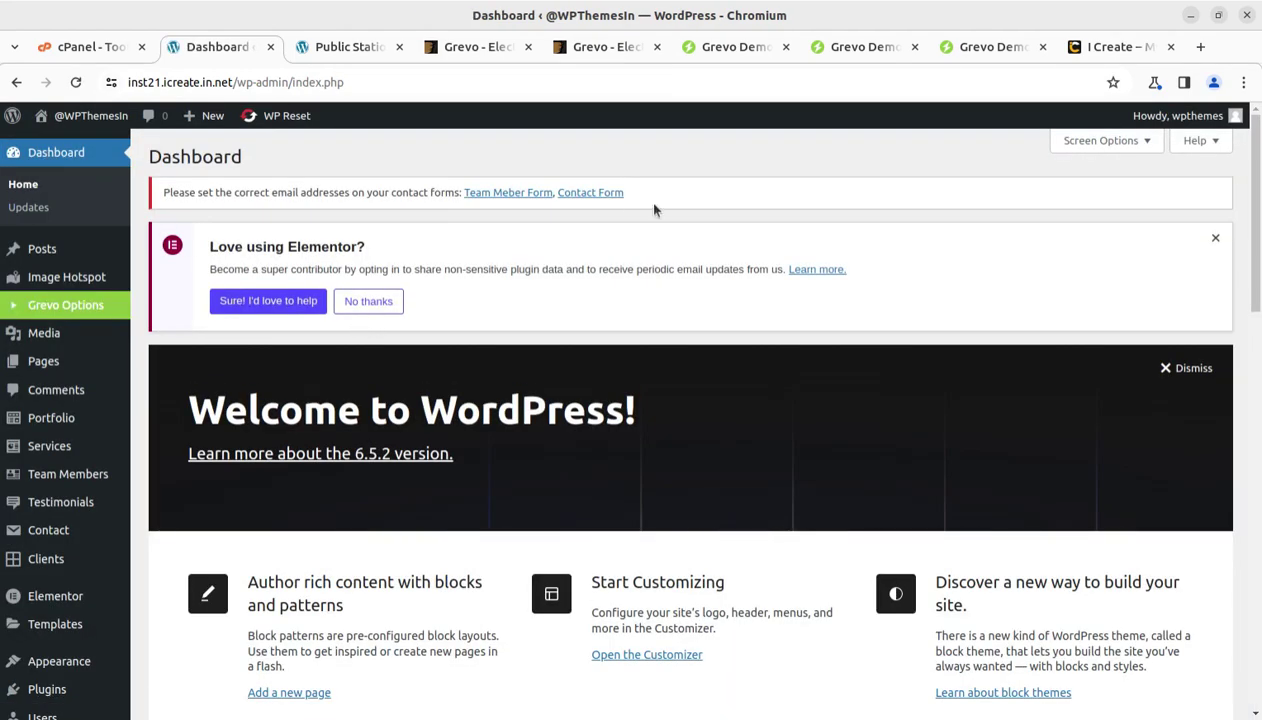
pyautogui.click(1214, 237)
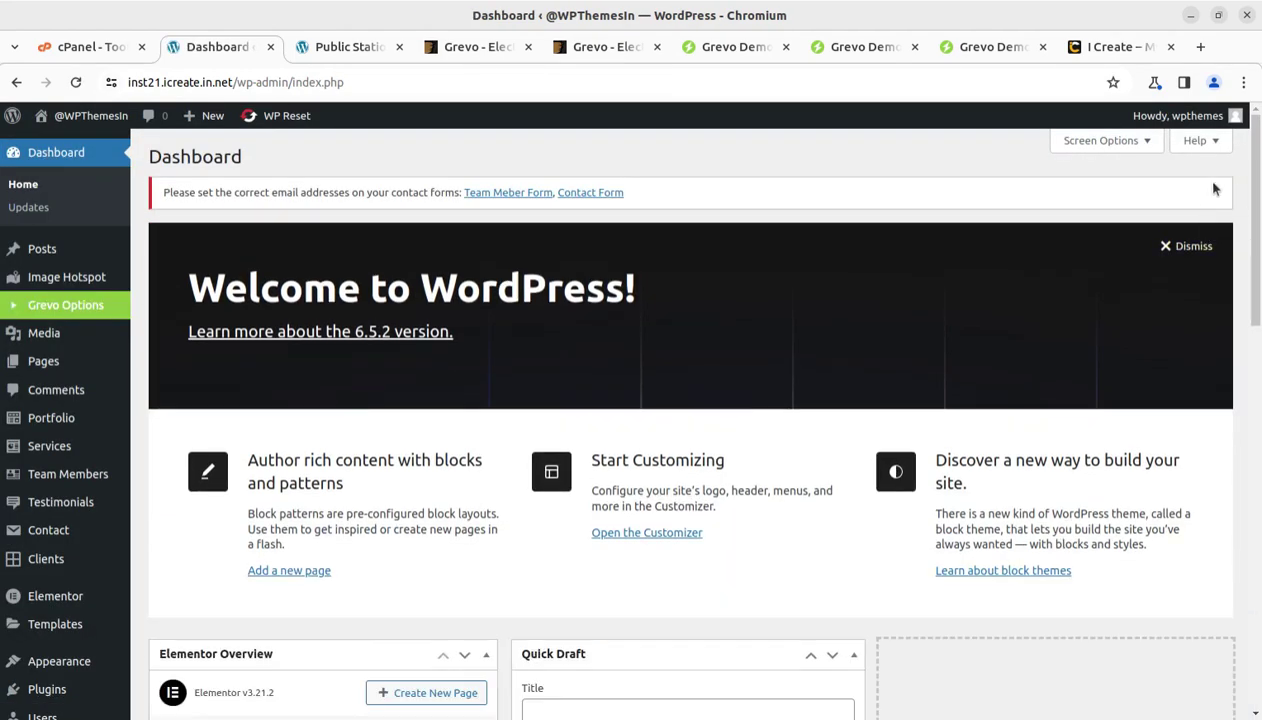
pyautogui.scroll(-8, 276, 358)
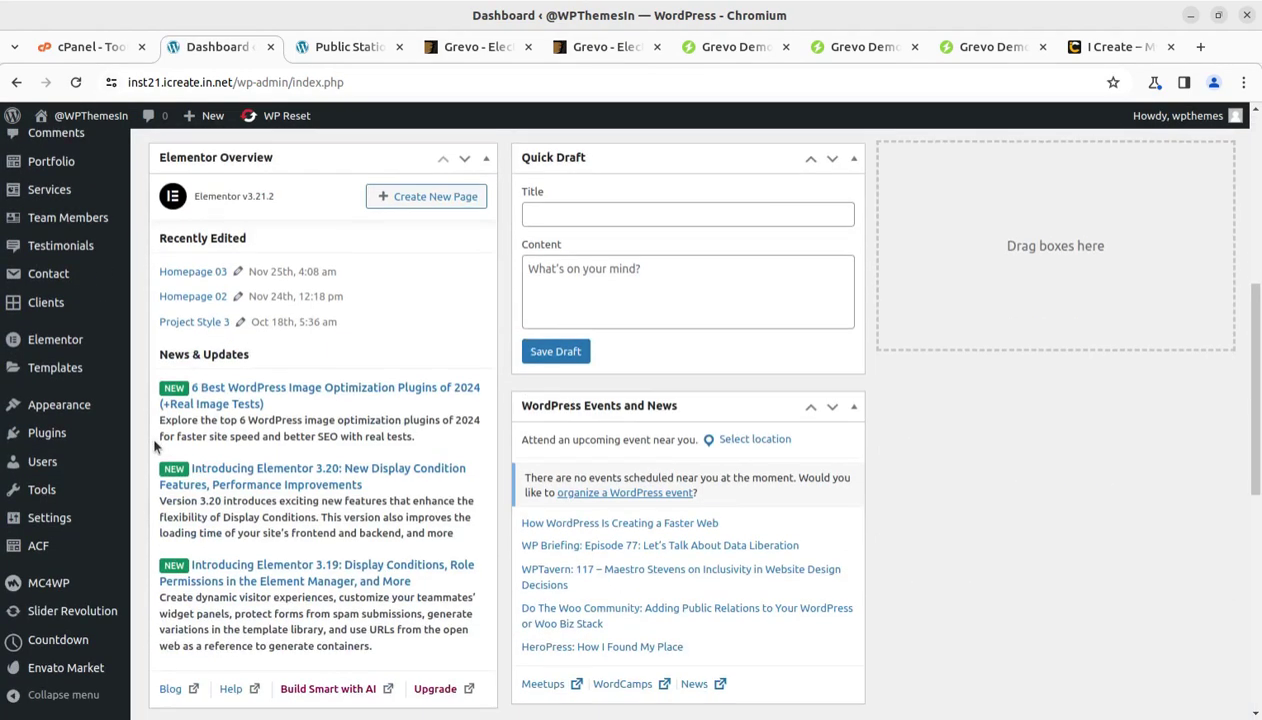
# Open the site's front end in a separate tab and look over the homepage's slider and mission section.
pyautogui.moveTo(85, 116)
pyautogui.middleClick(60, 148)
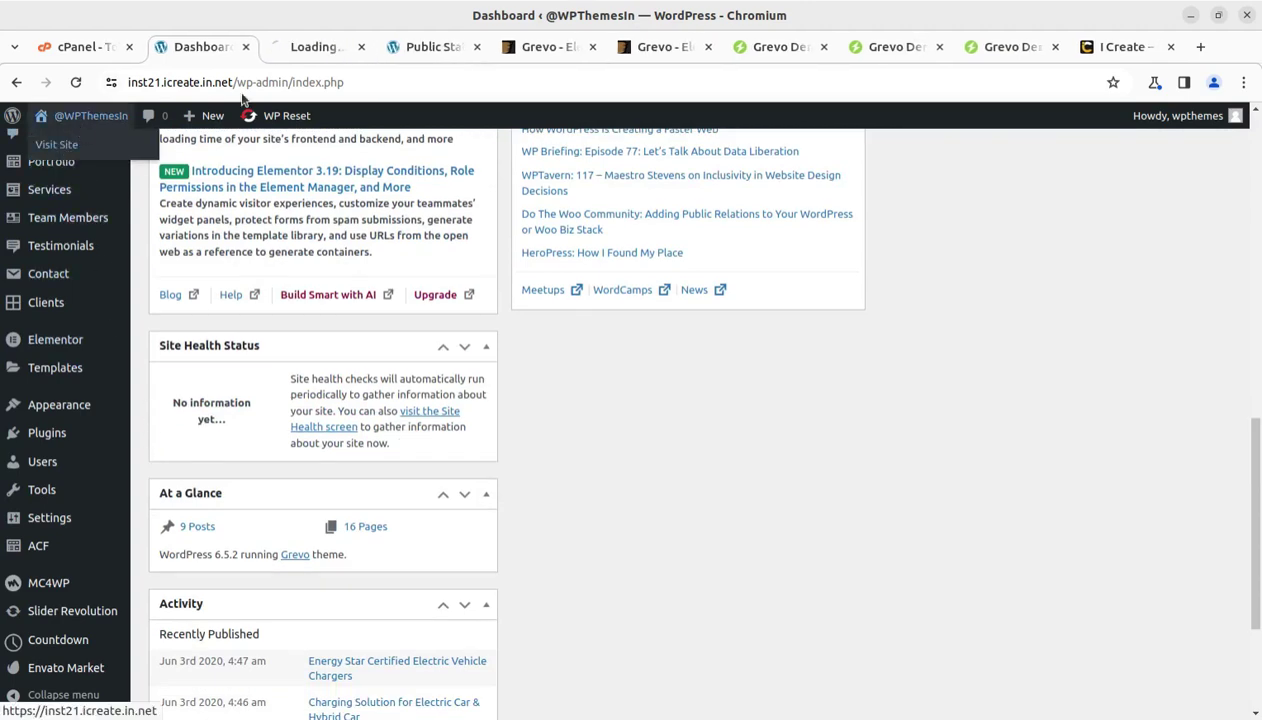
pyautogui.click(309, 50)
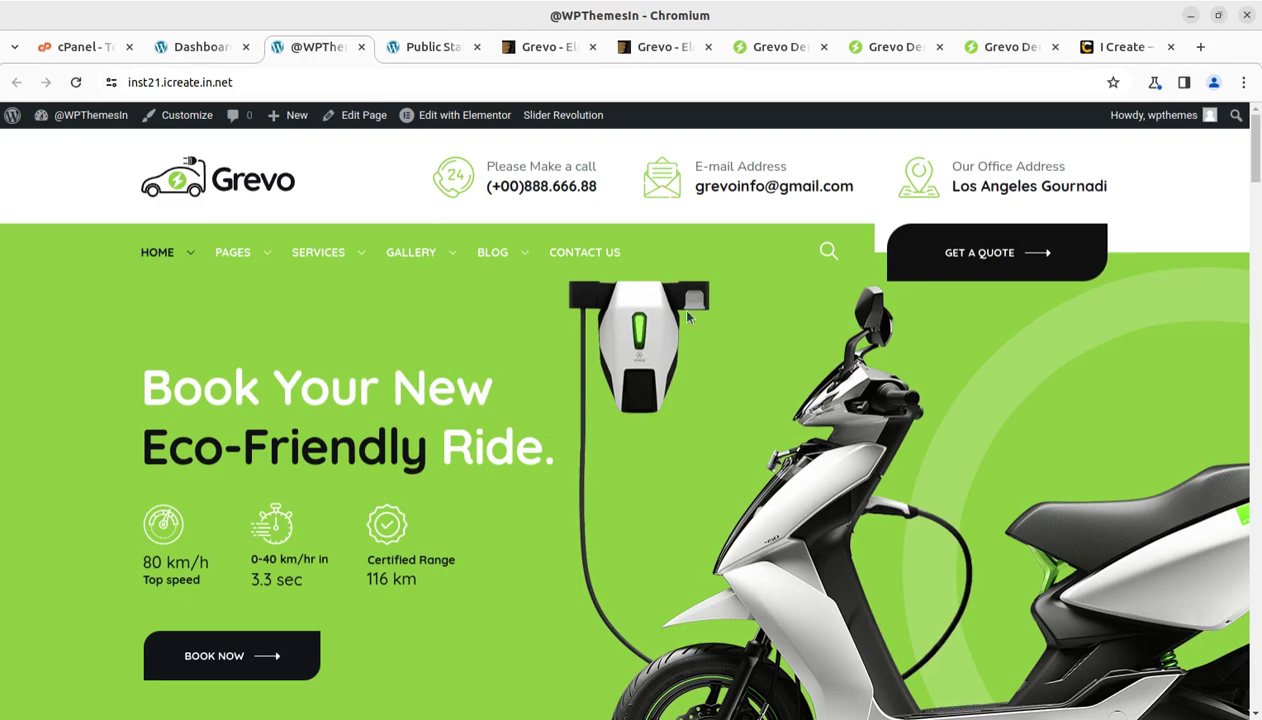
pyautogui.scroll(-6, 604, 435)
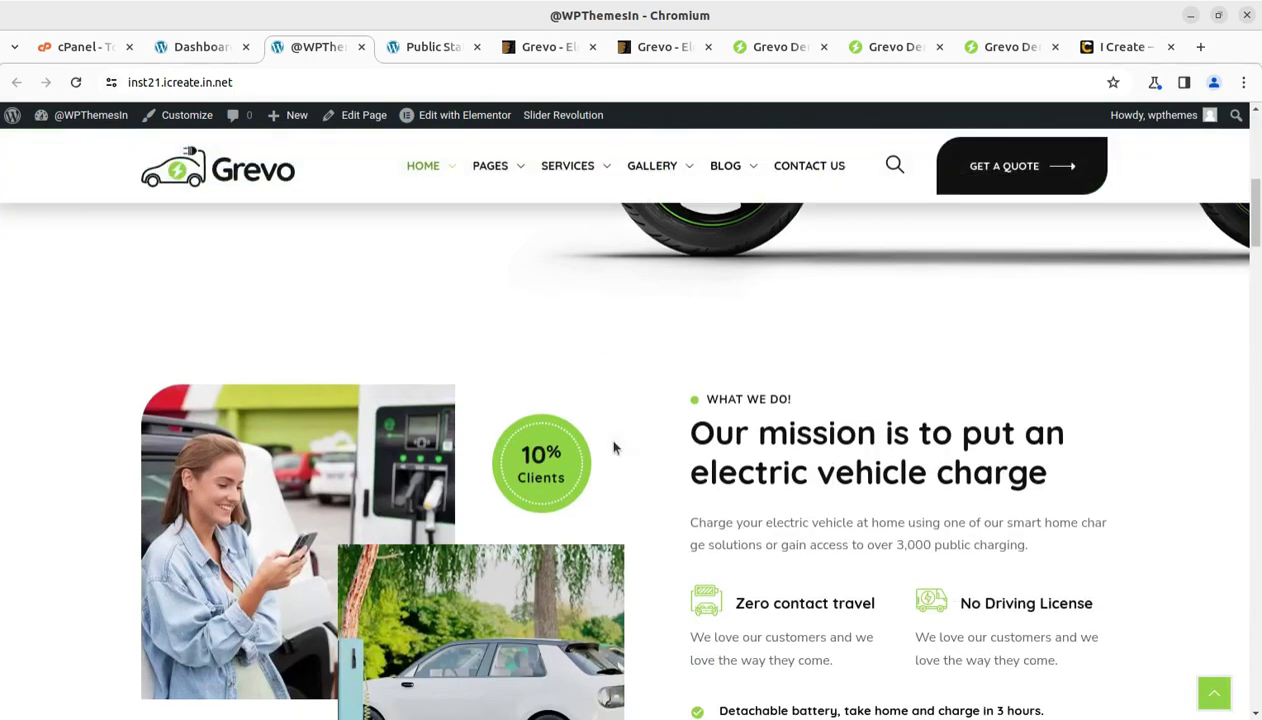
pyautogui.scroll(6, 614, 449)
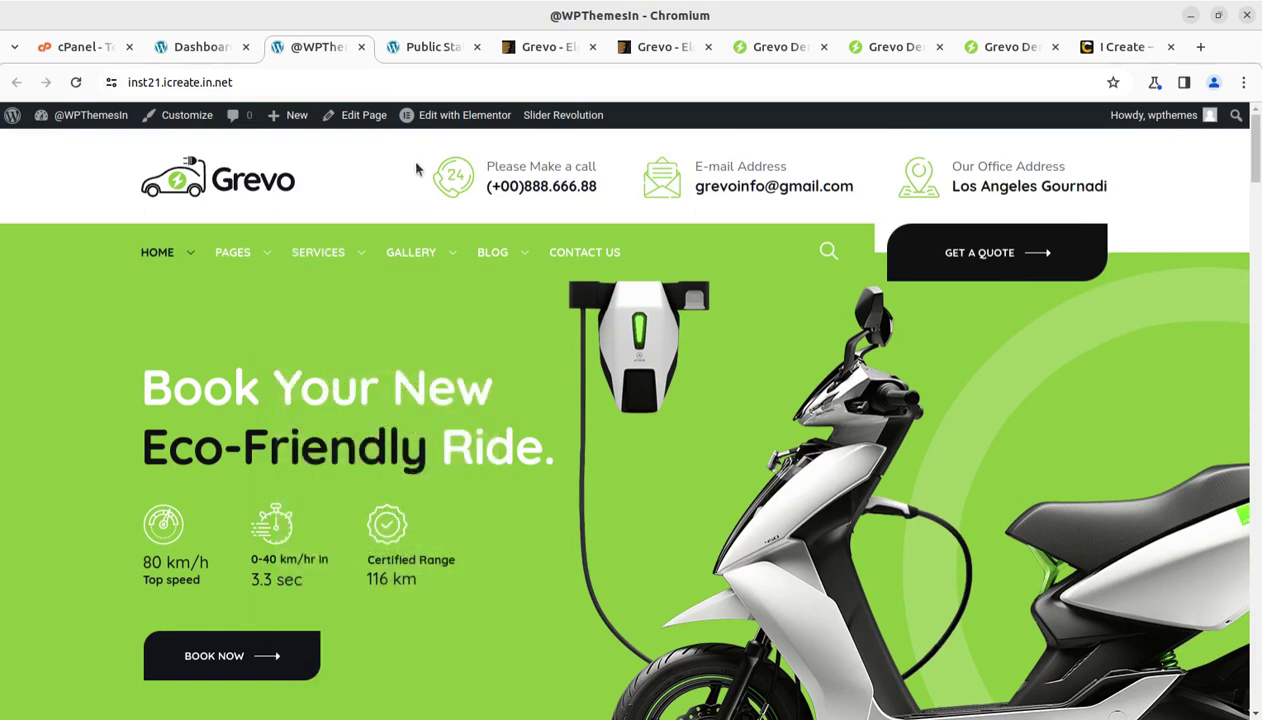
# Open the homepage in the Elementor editor, dismiss the Elementor AI introduction and display the Navigator.
pyautogui.moveTo(448, 120)
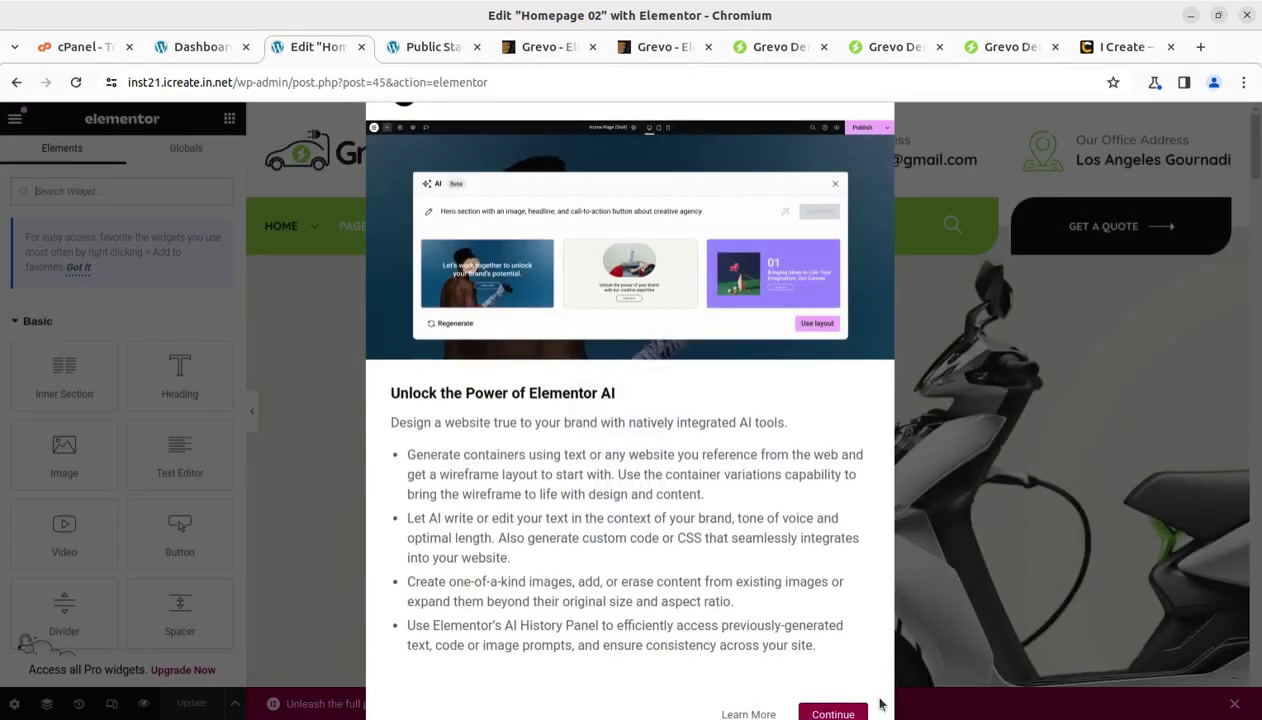
pyautogui.click(829, 712)
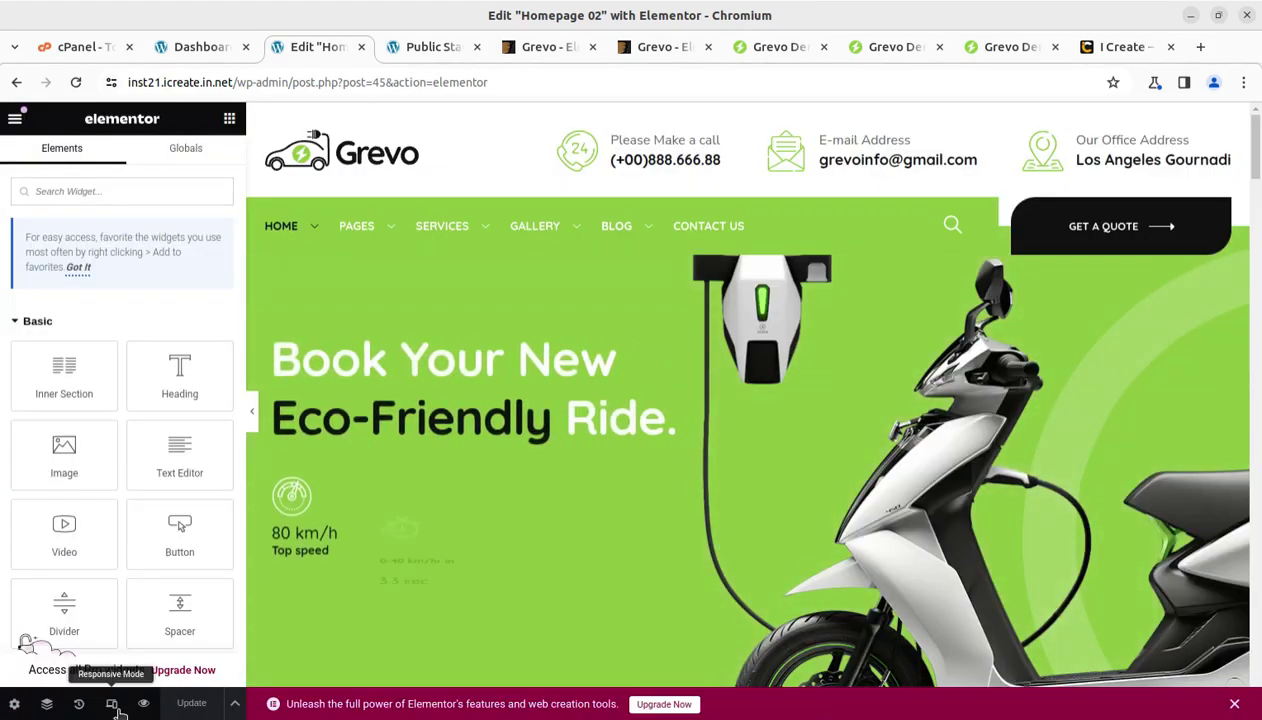
pyautogui.click(50, 704)
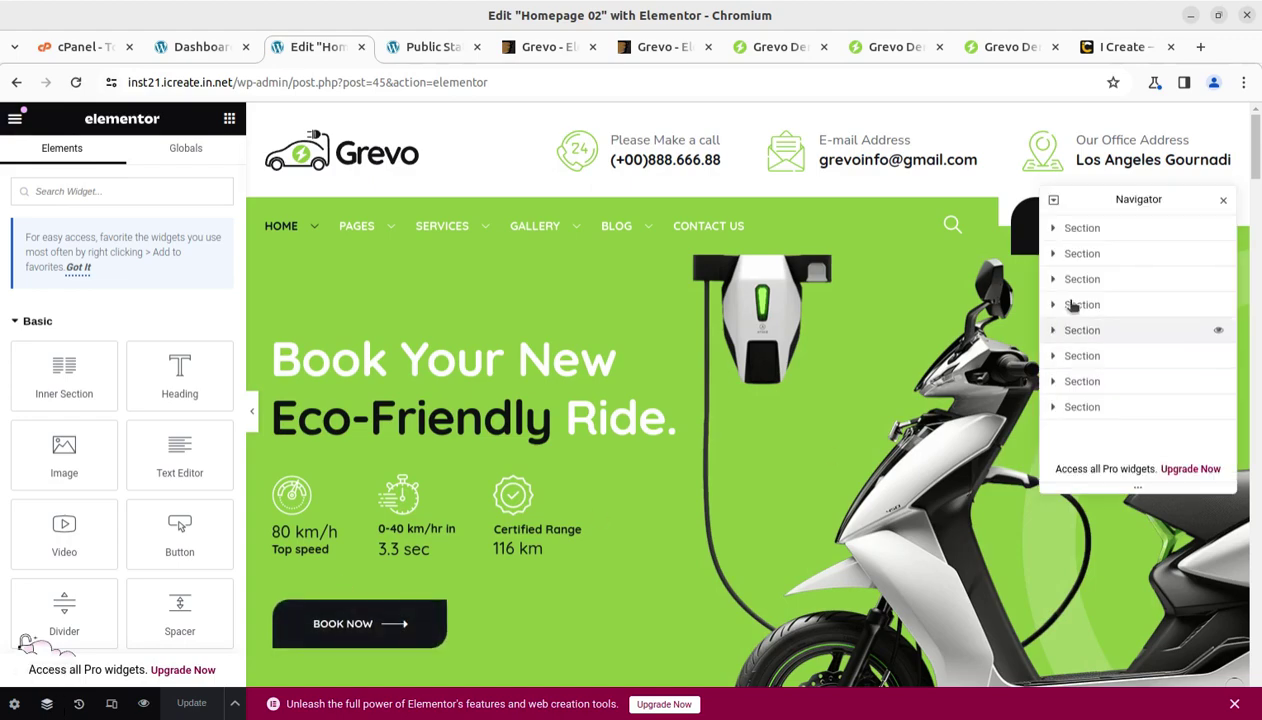
# Select the first section in the page structure and view its layout settings and its place below the slider.
pyautogui.click(1083, 229)
pyautogui.scroll(-3, 459, 308)
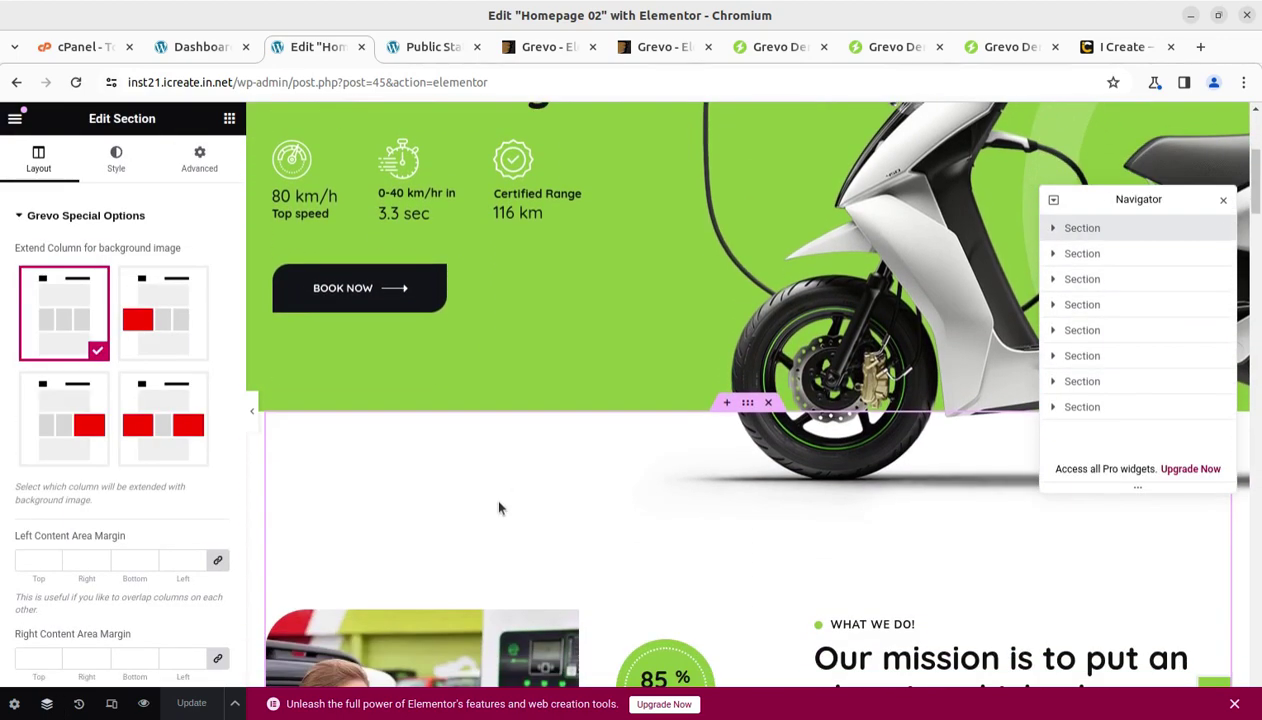
pyautogui.scroll(-3, 712, 547)
pyautogui.scroll(5, 733, 445)
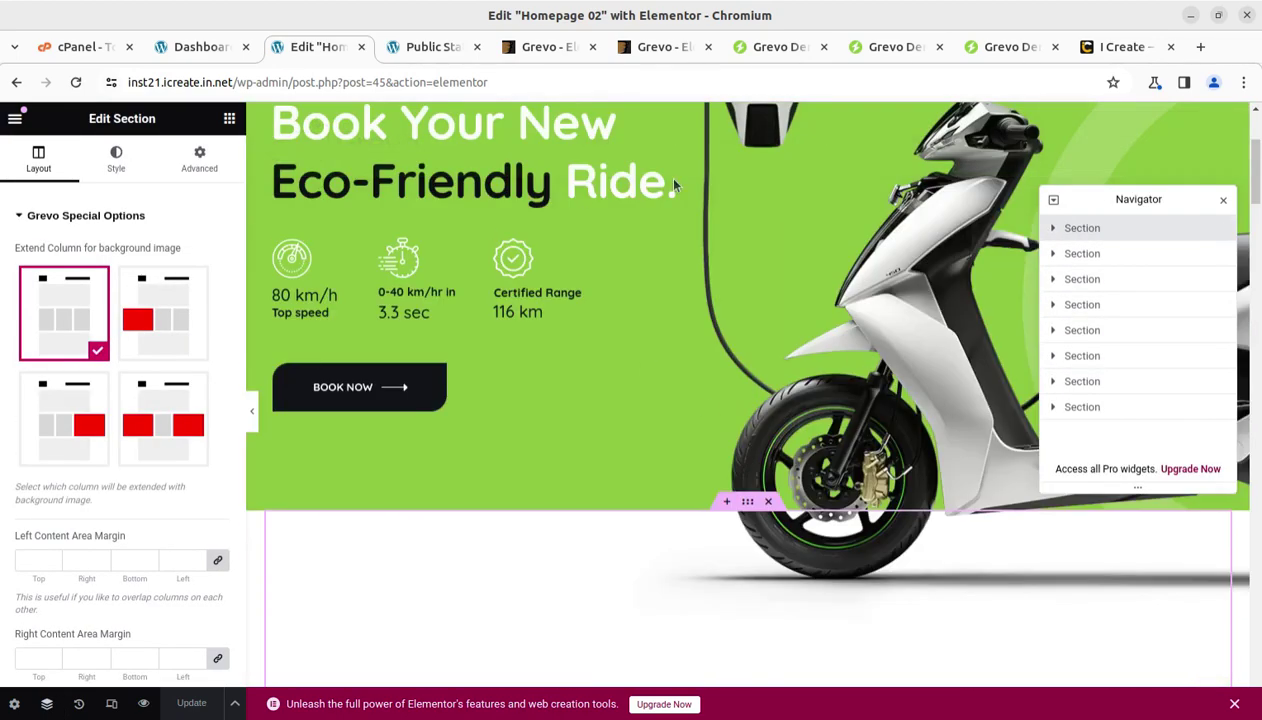
pyautogui.scroll(-3, 672, 297)
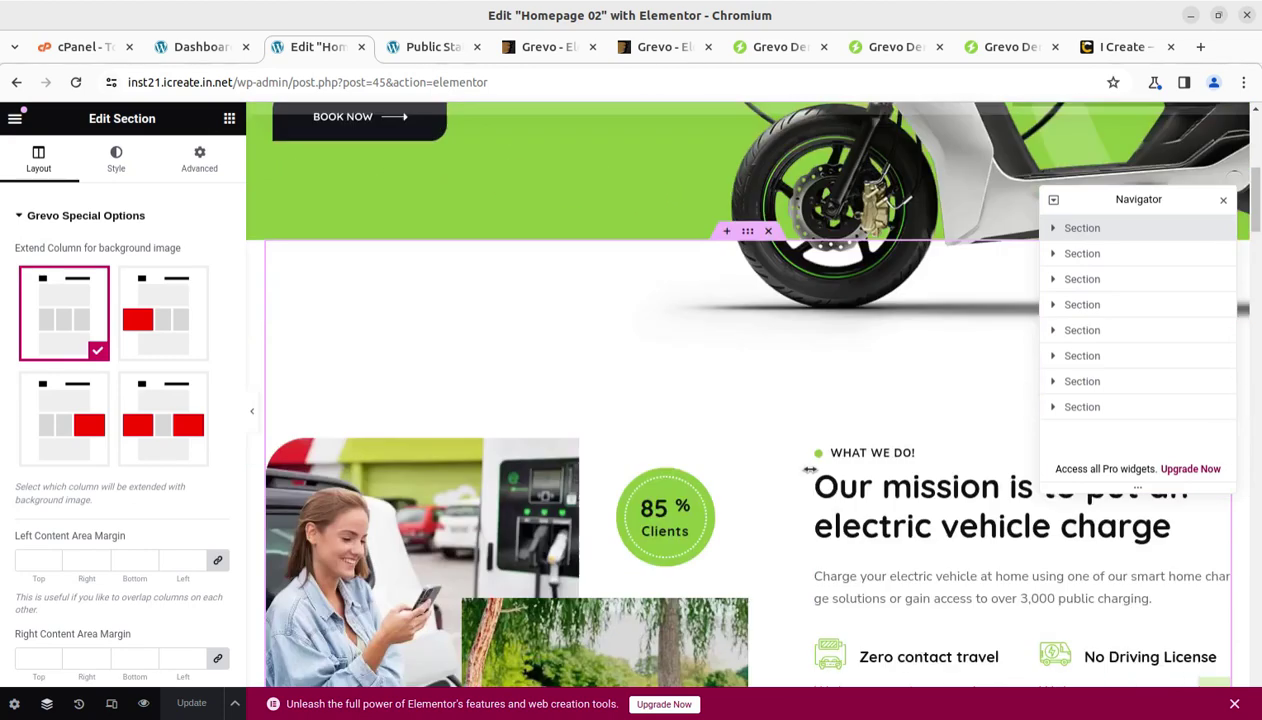
# Inspect the content settings of the Clients counter and the mission heading, and look over the sections below them.
pyautogui.click(669, 489)
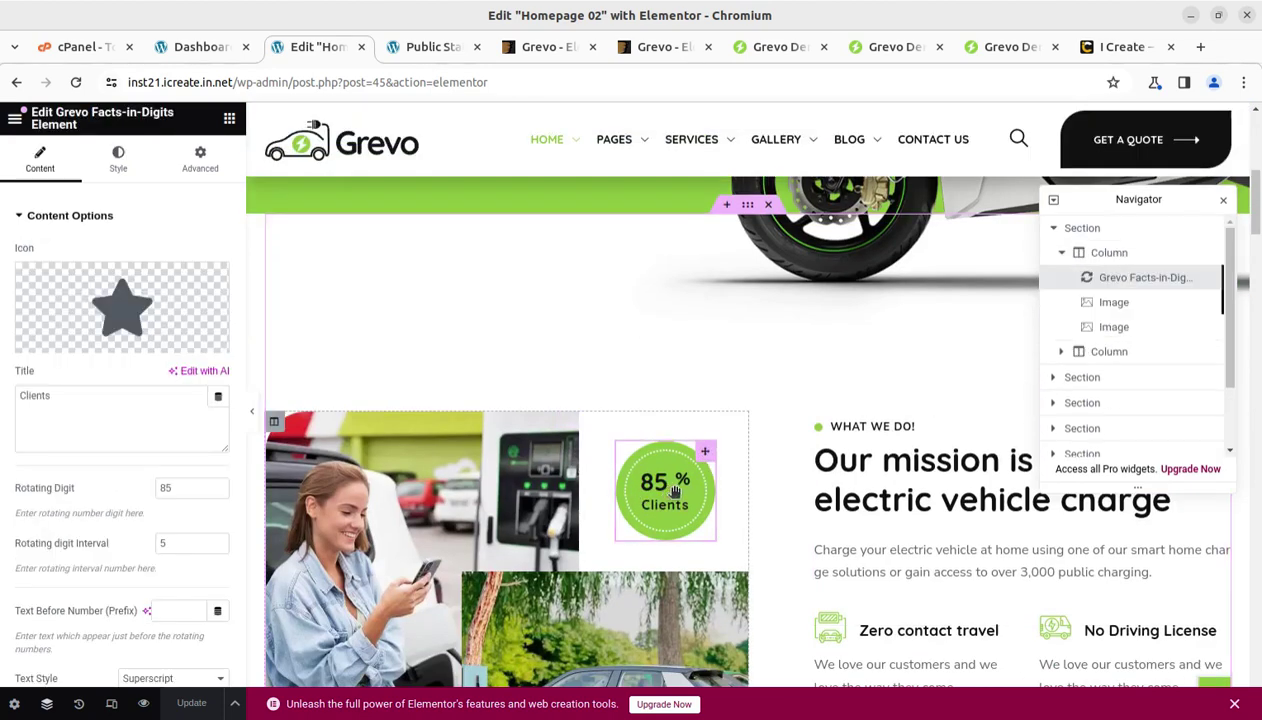
pyautogui.click(851, 492)
pyautogui.scroll(-5, 866, 492)
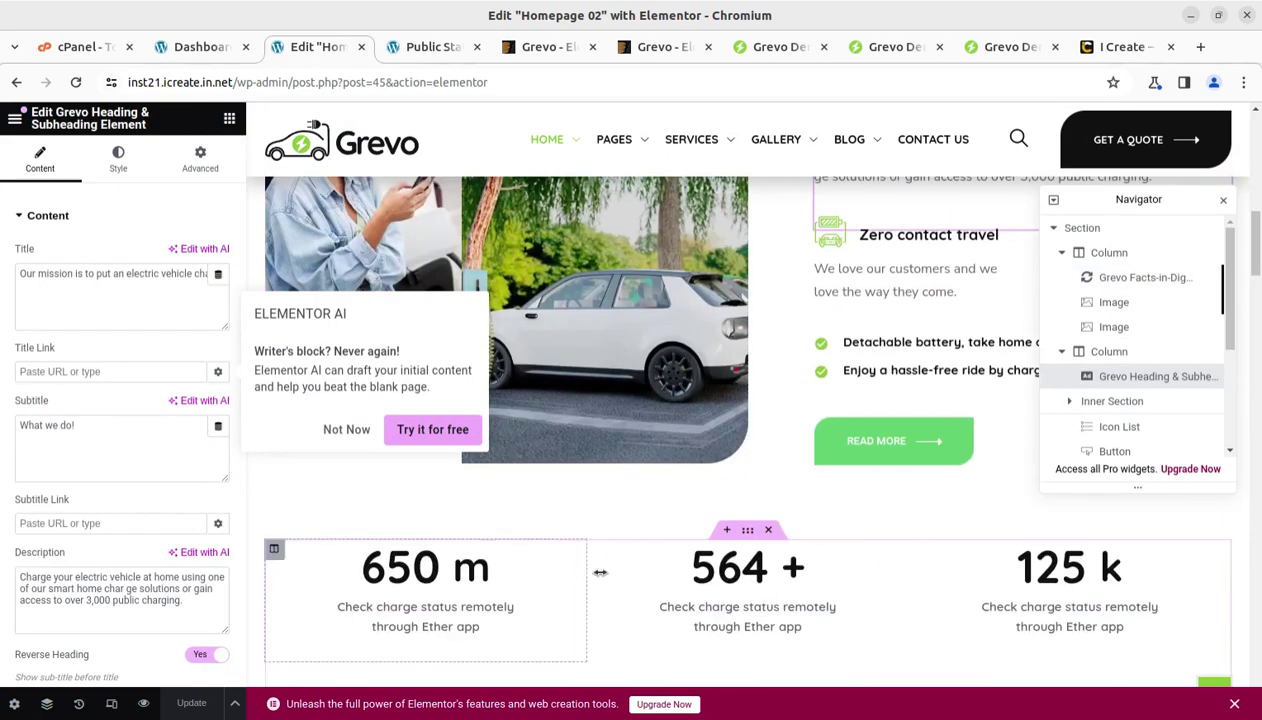
pyautogui.scroll(-5, 542, 558)
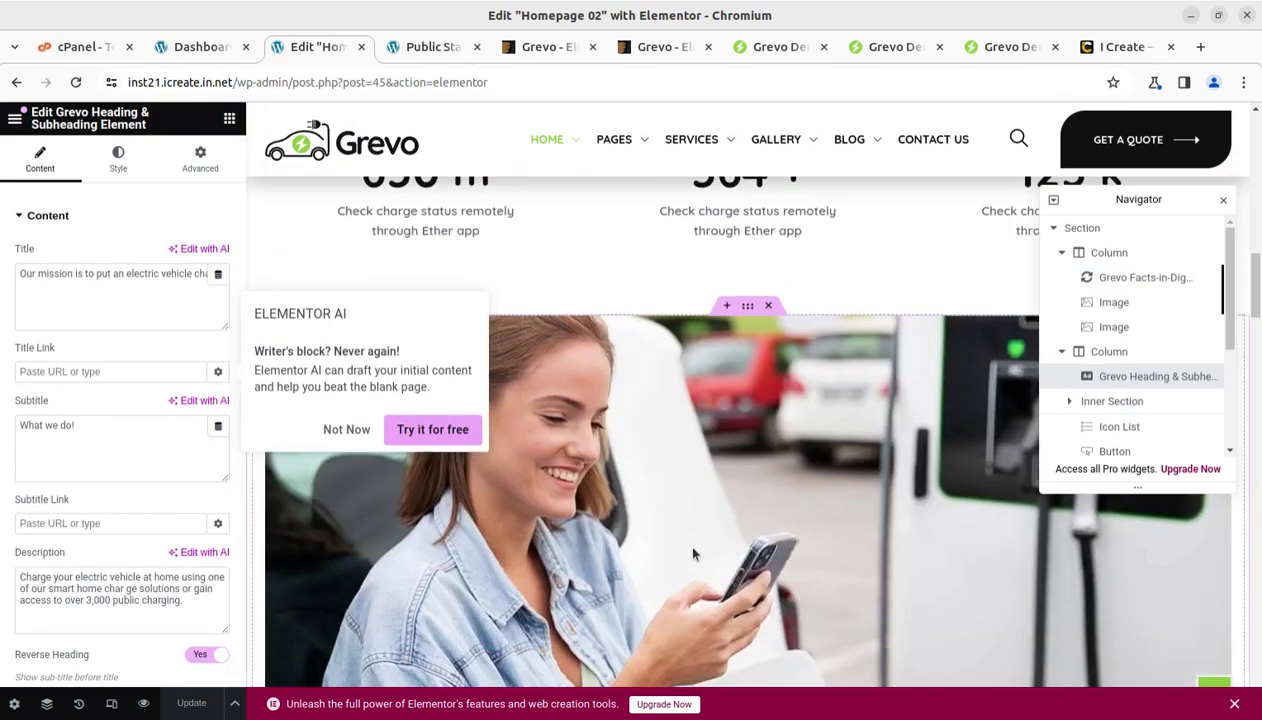
pyautogui.scroll(10, 694, 553)
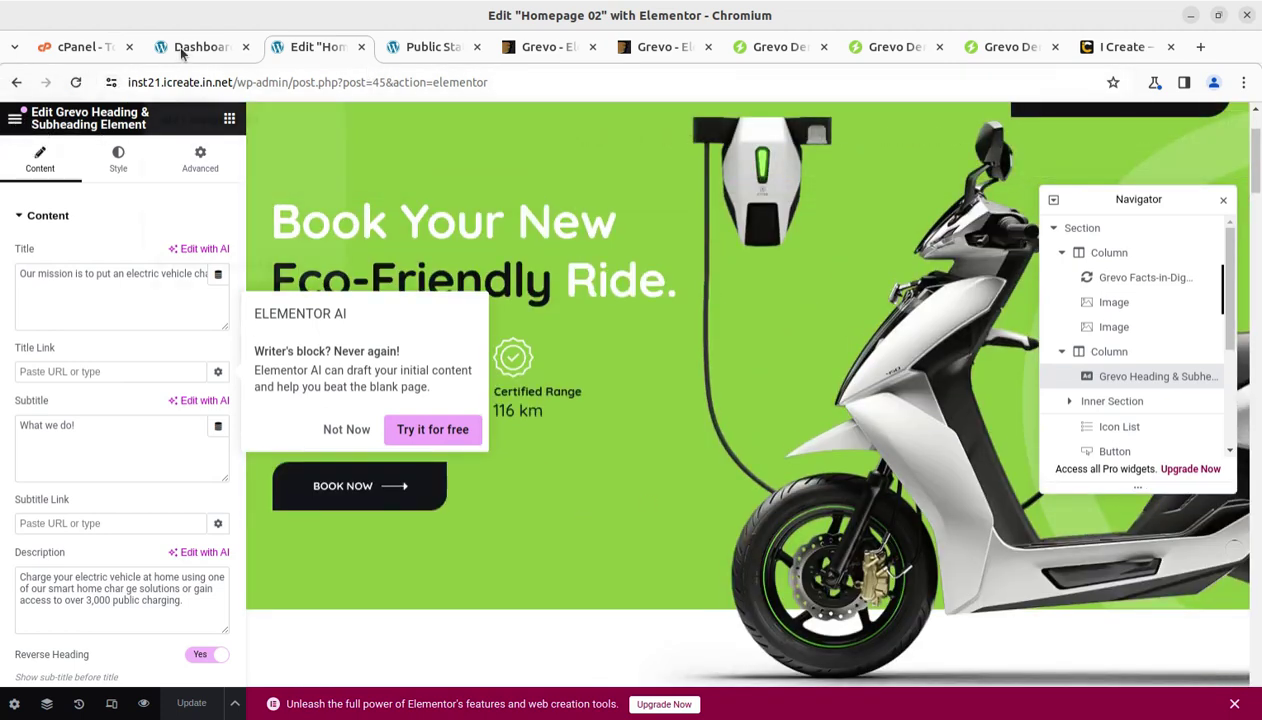
# Exit Elementor to the WordPress editor for Homepage 02, postponing the choice of exit destination.
pyautogui.click(15, 119)
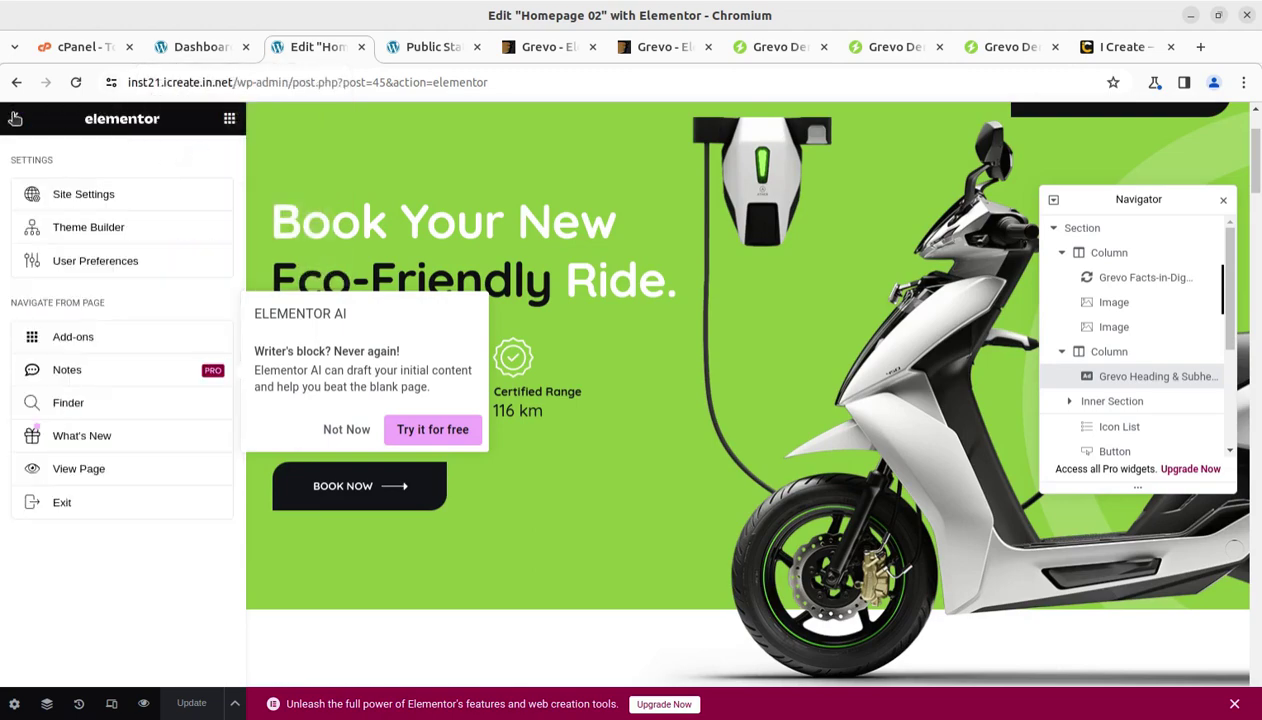
pyautogui.click(52, 502)
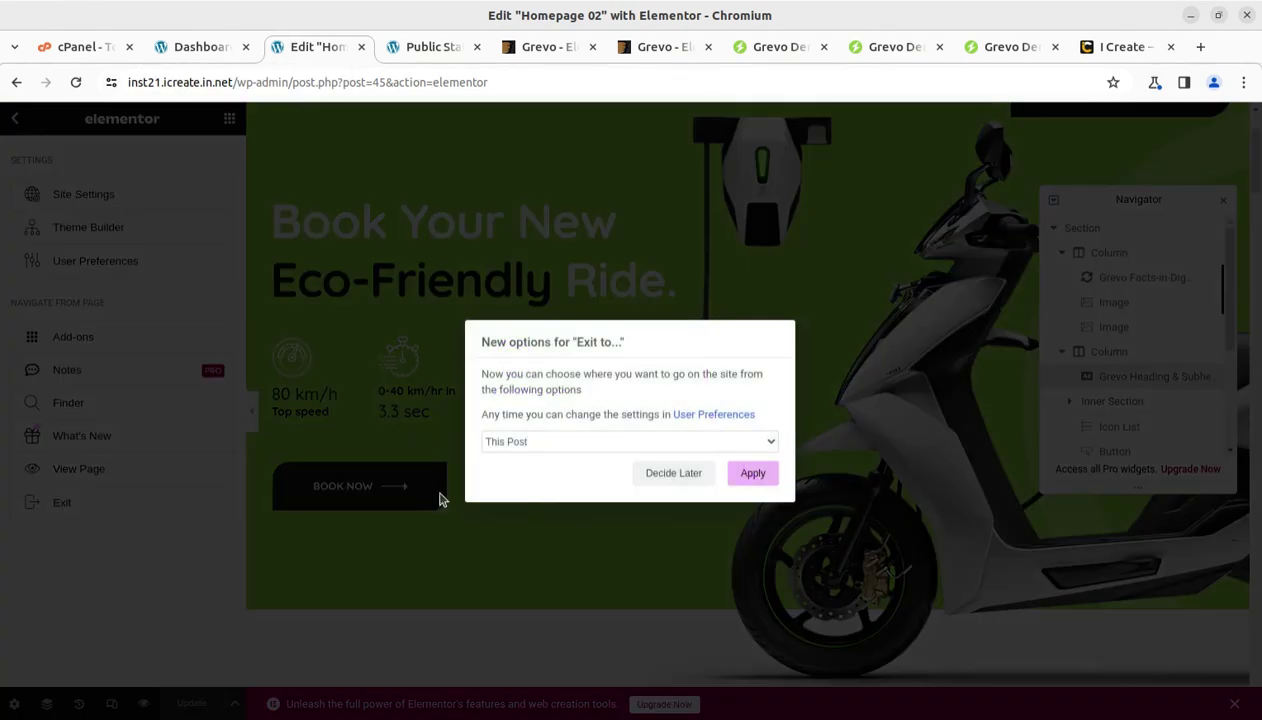
pyautogui.click(667, 482)
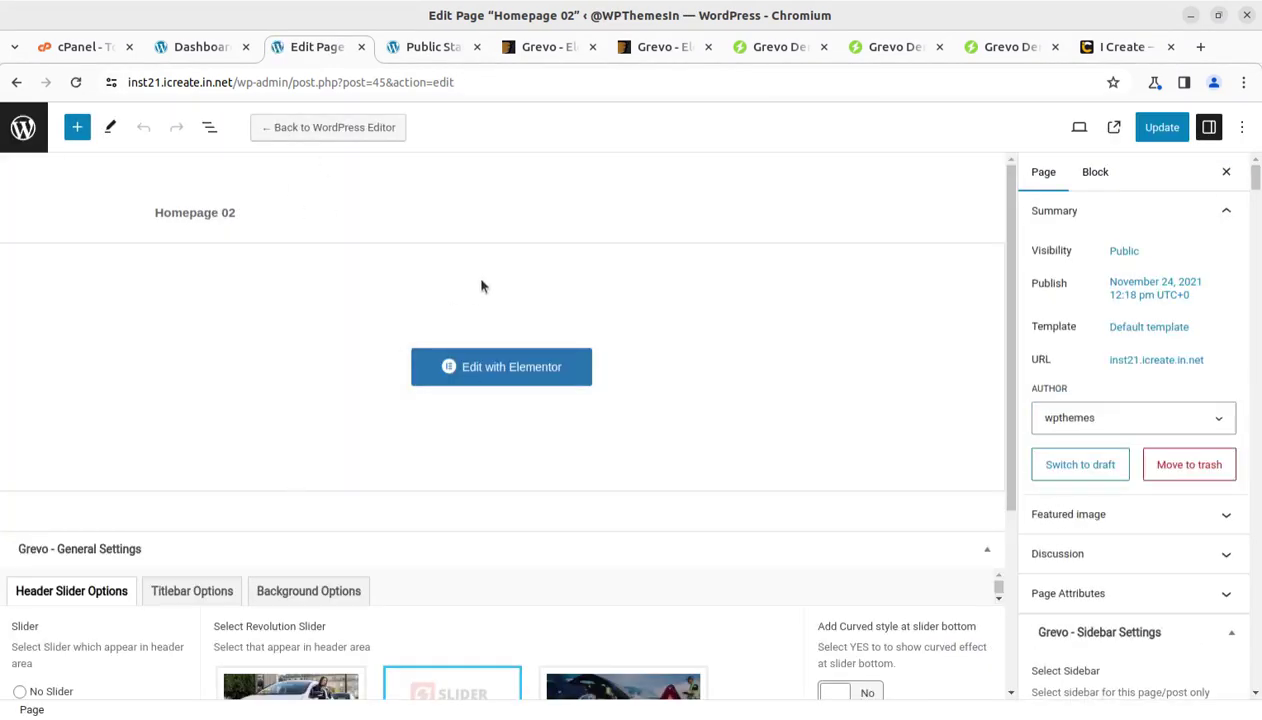
# Switch to the open Public Stations service page and view its Service Details title banner.
pyautogui.click(406, 54)
pyautogui.scroll(3, 211, 410)
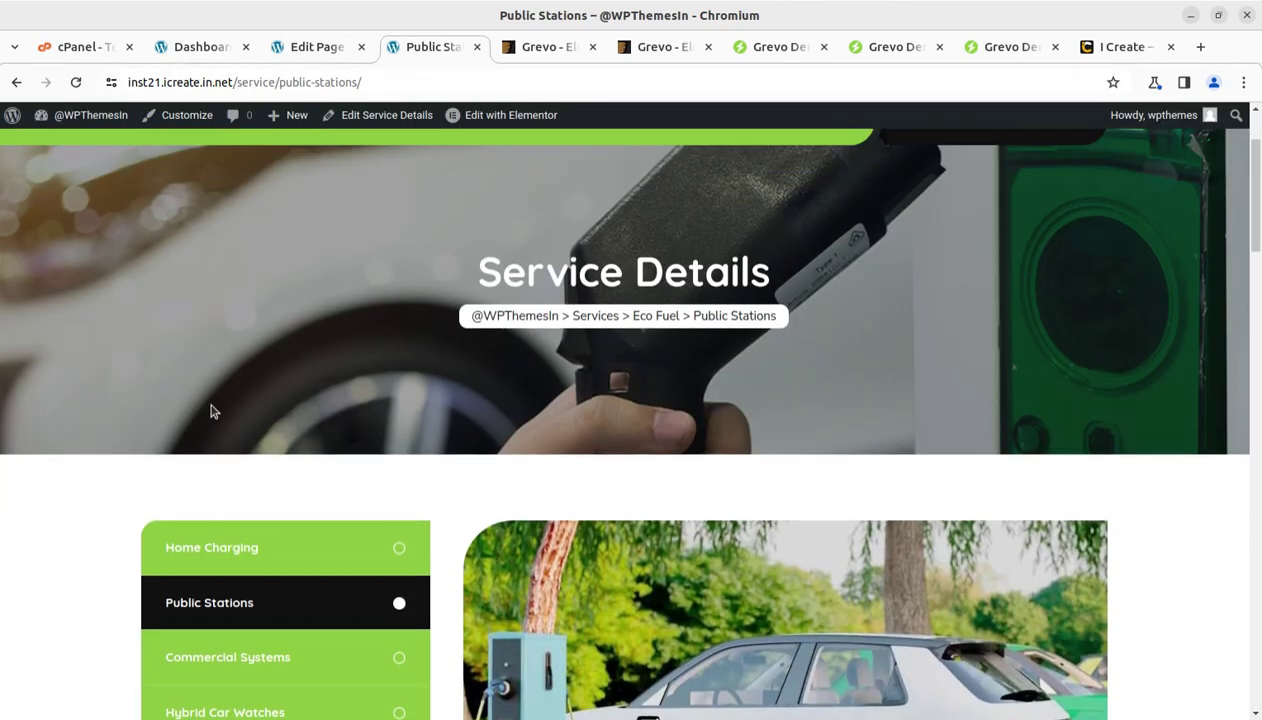